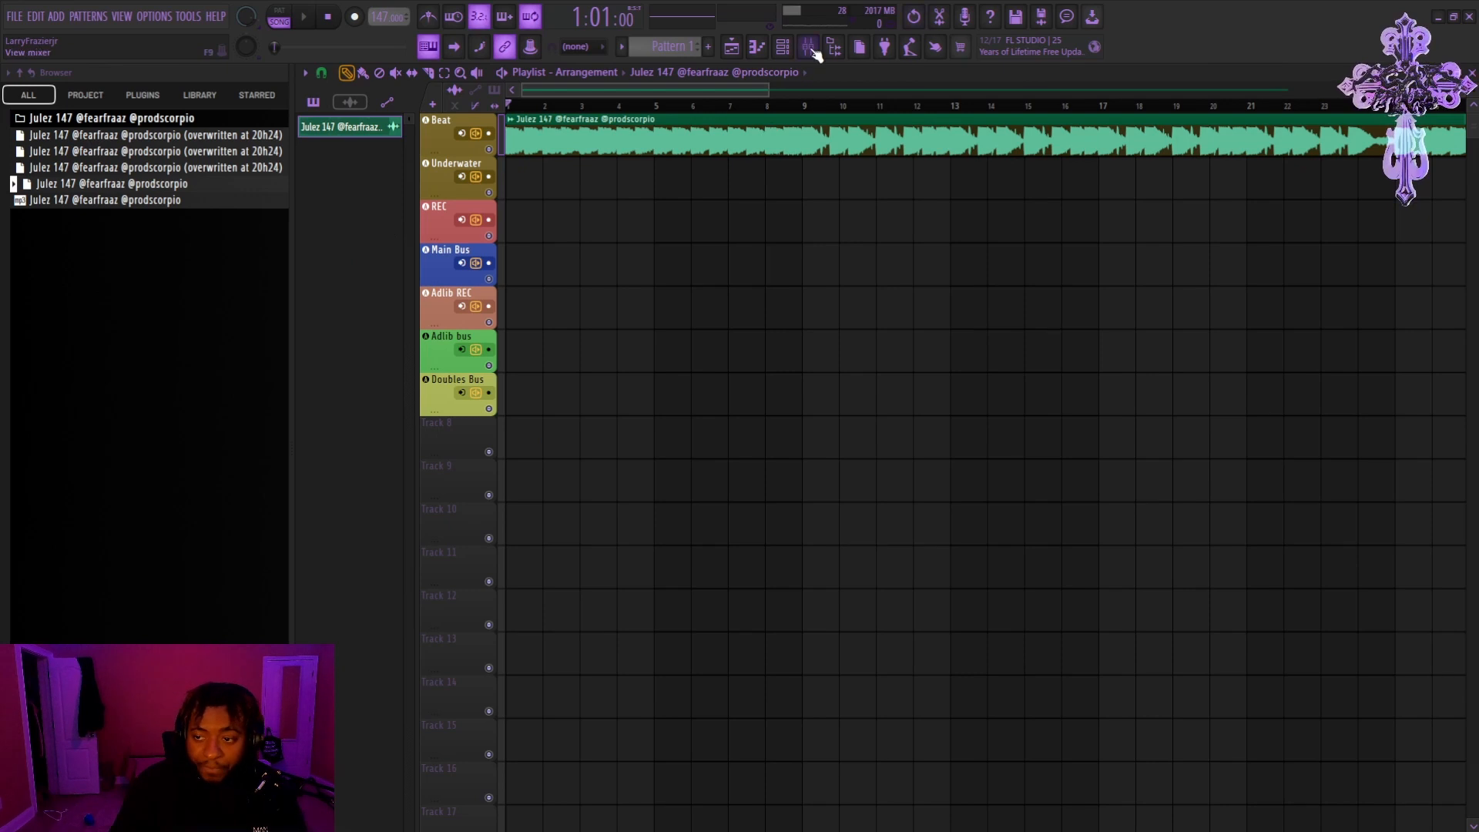
# Step: Compare the playlist tracks with their mixer tracks, examining the effect chain and routing of the Main Bus
pyautogui.click(732, 48)
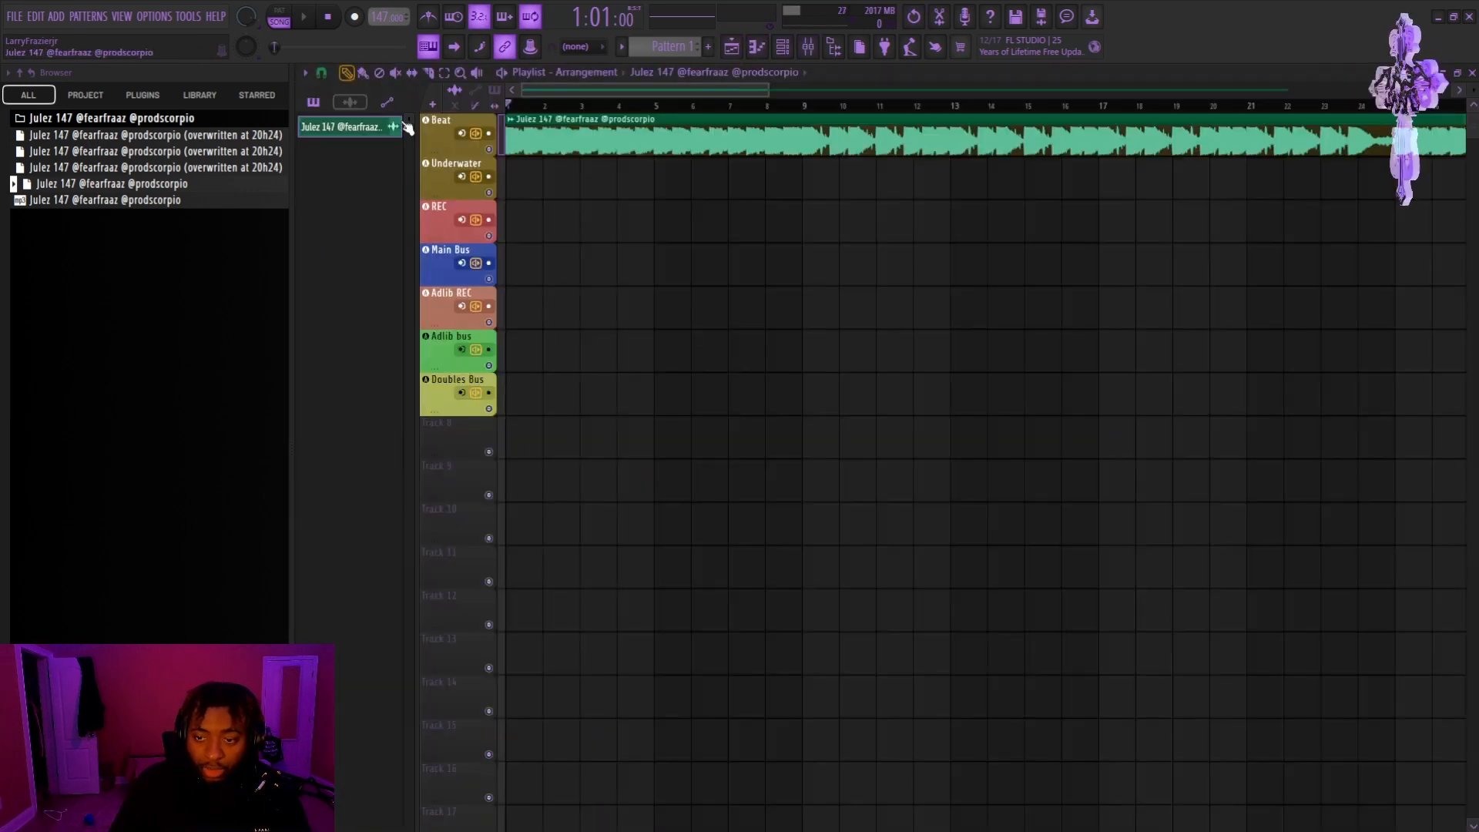
pyautogui.press('F9')
pyautogui.click(732, 47)
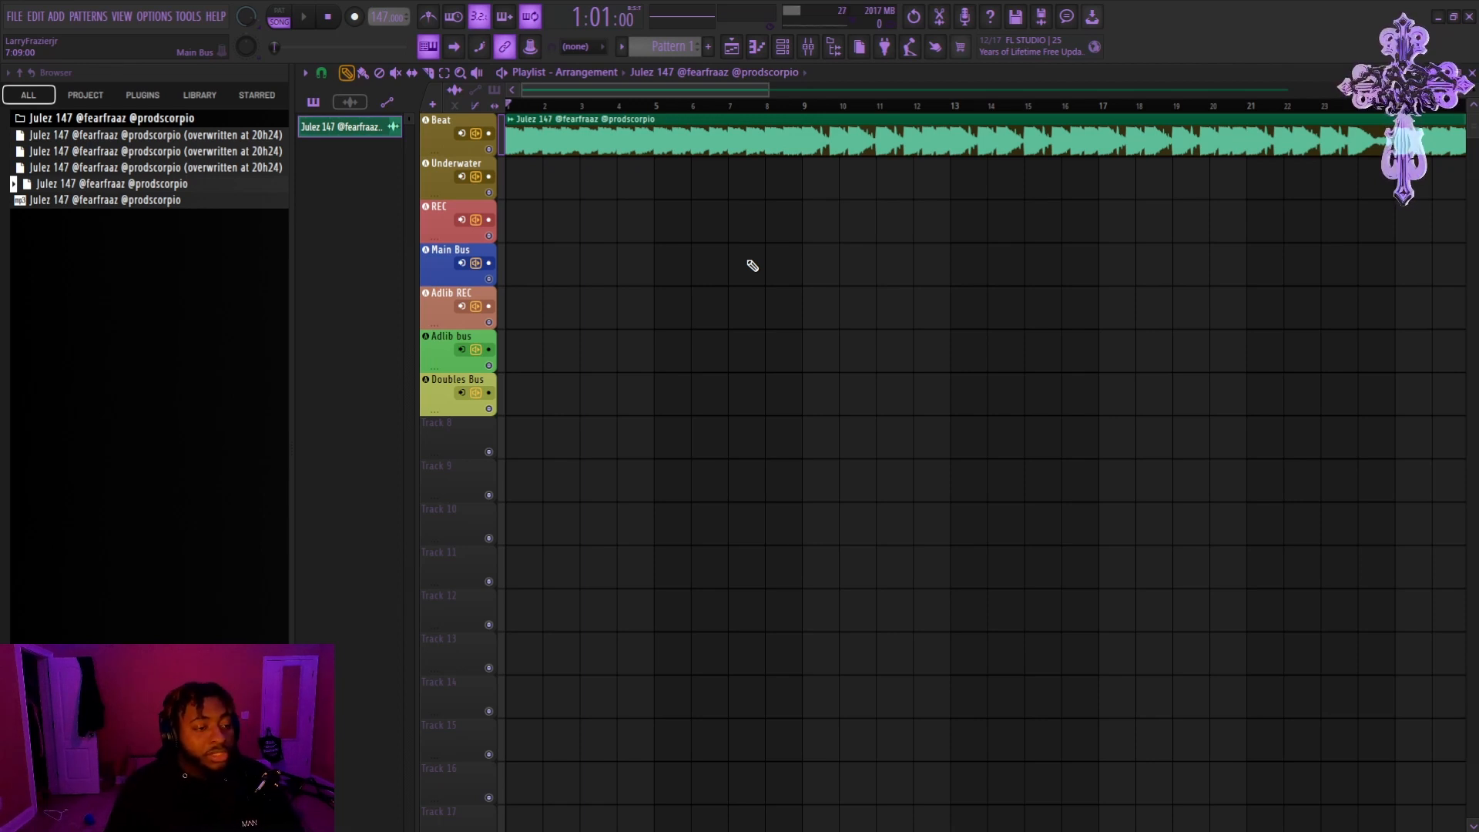
pyautogui.click(808, 46)
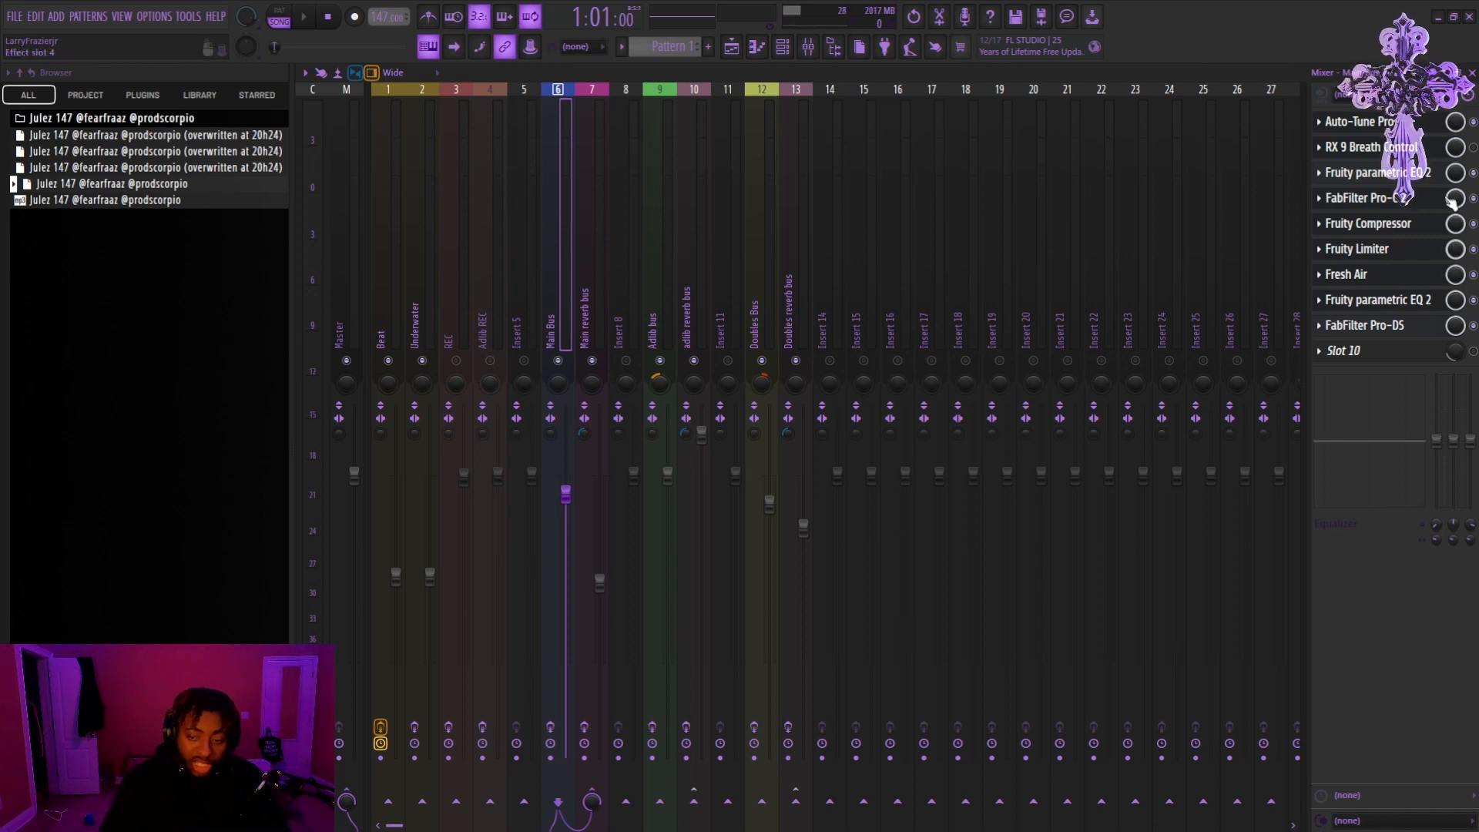
pyautogui.click(533, 243)
pyautogui.click(569, 248)
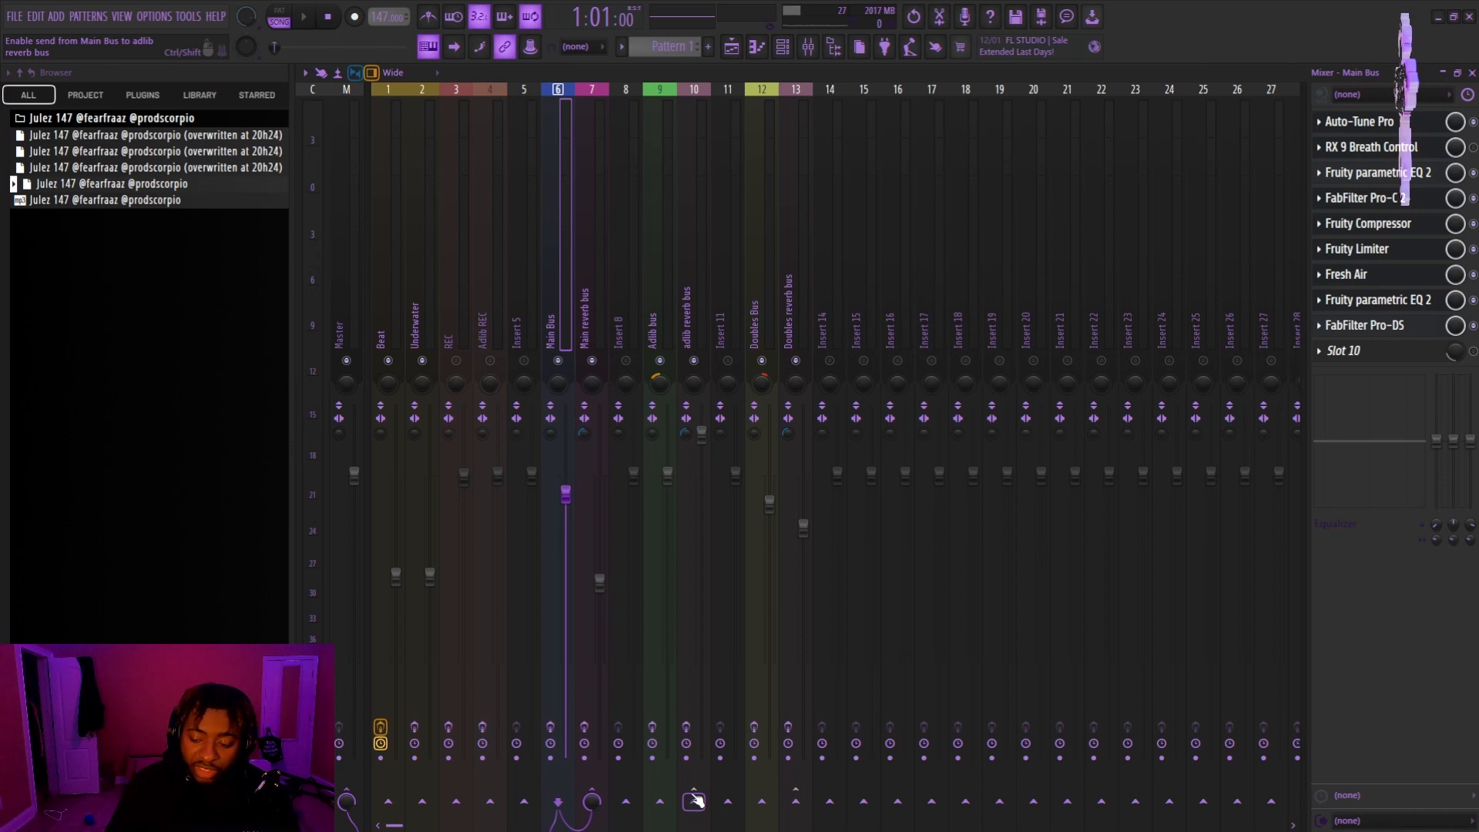
pyautogui.click(731, 46)
pyautogui.click(731, 47)
pyautogui.click(731, 48)
pyautogui.click(809, 47)
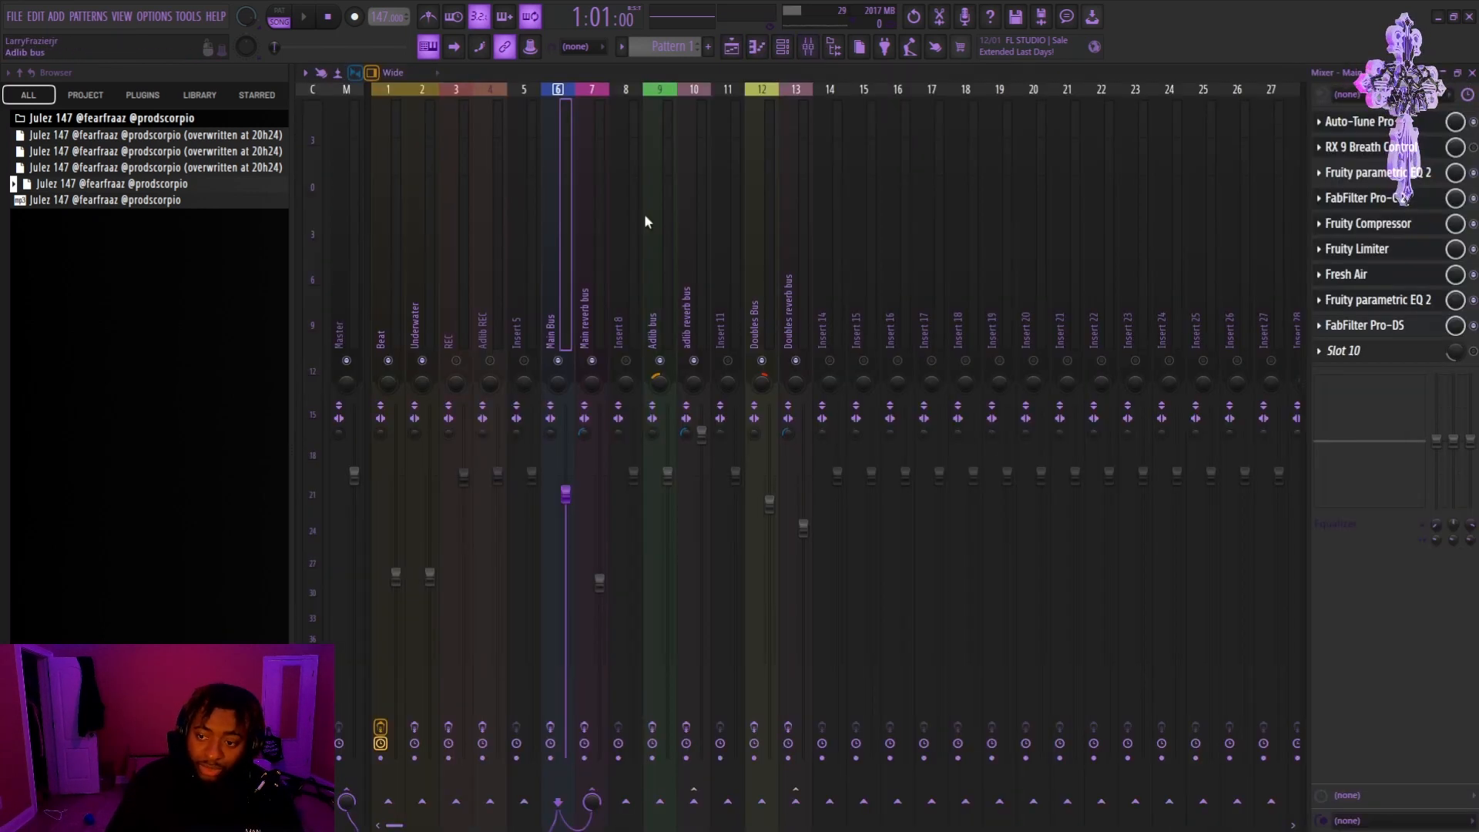
# Step: Try the starred MASTER 1 preset on the Main Bus, check its track in the playlist, and restore the original bus settings
pyautogui.click(251, 95)
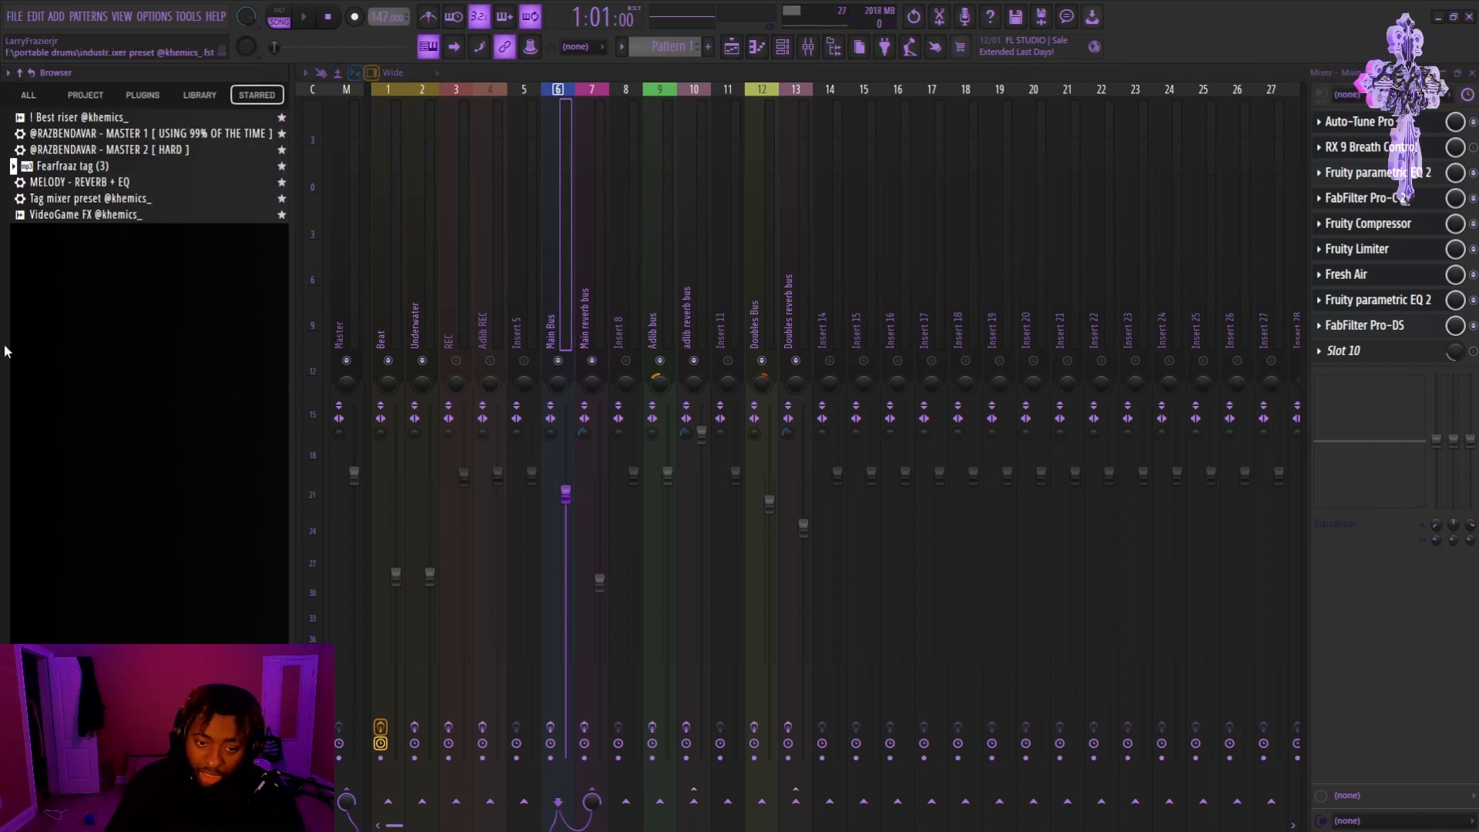
pyautogui.moveTo(122, 134); pyautogui.dragTo(579, 218)
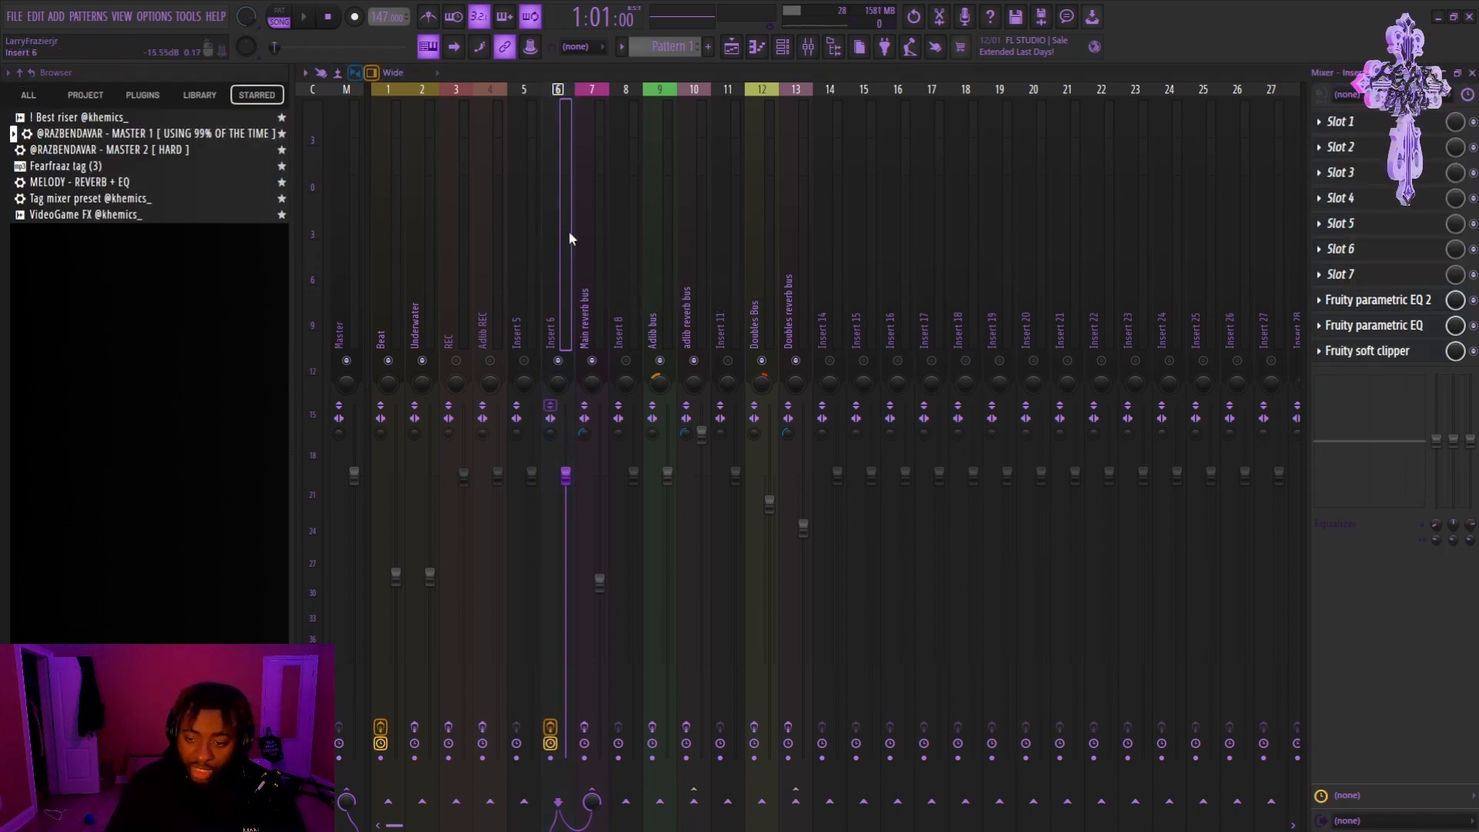
pyautogui.click(731, 47)
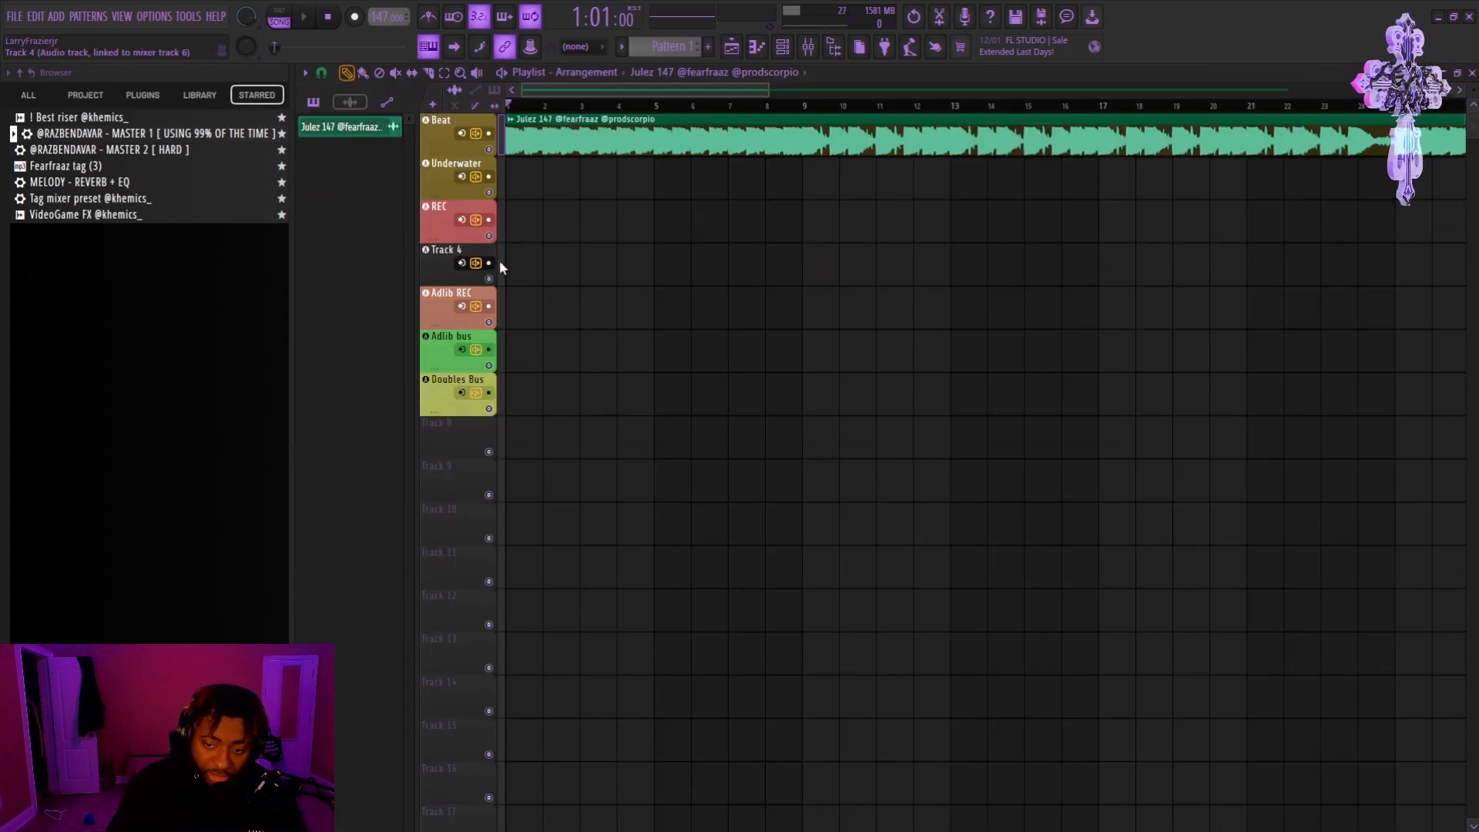
pyautogui.click(808, 47)
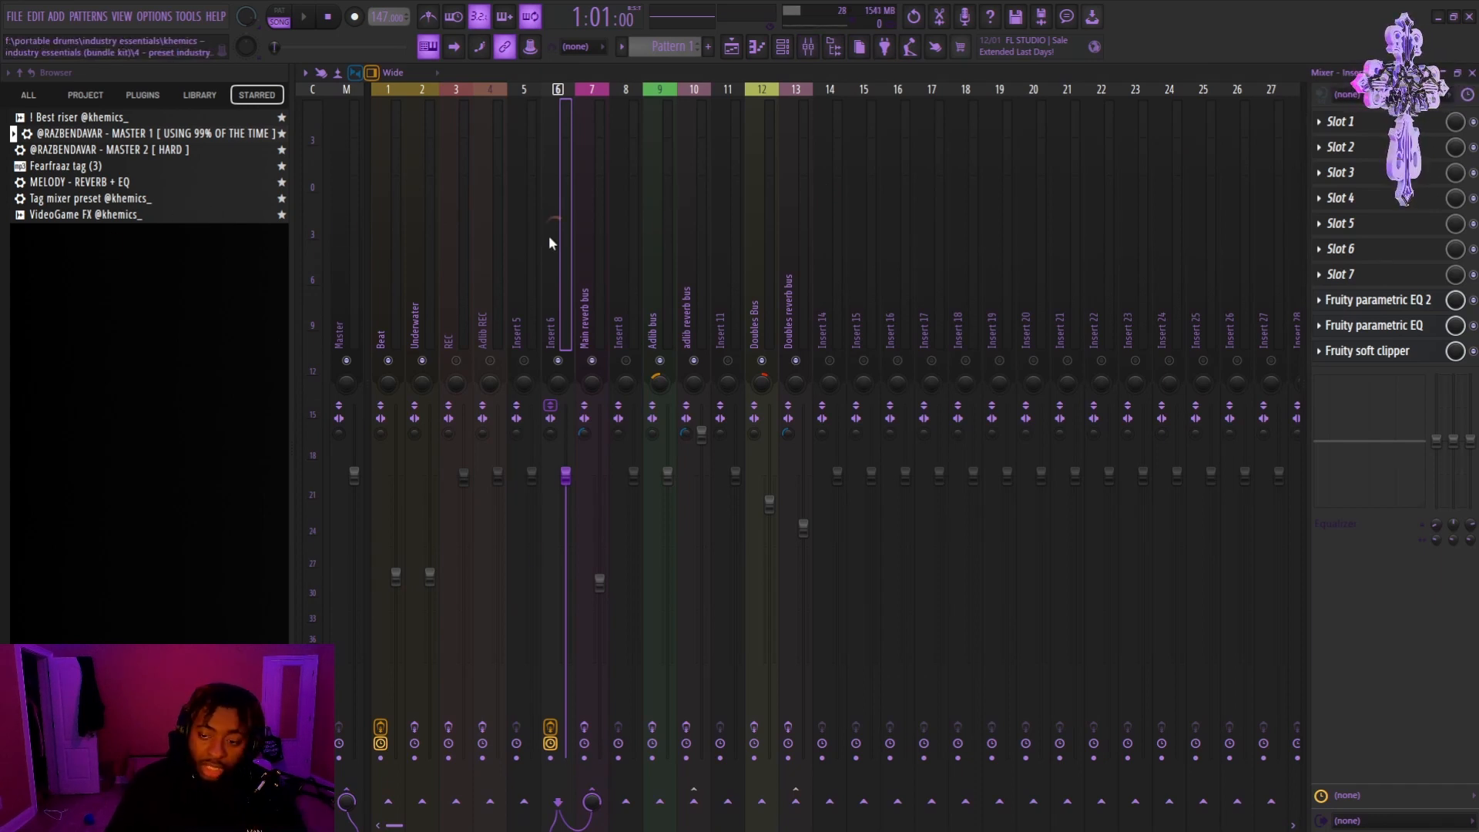
pyautogui.moveTo(556, 266); pyautogui.dragTo(553, 259)
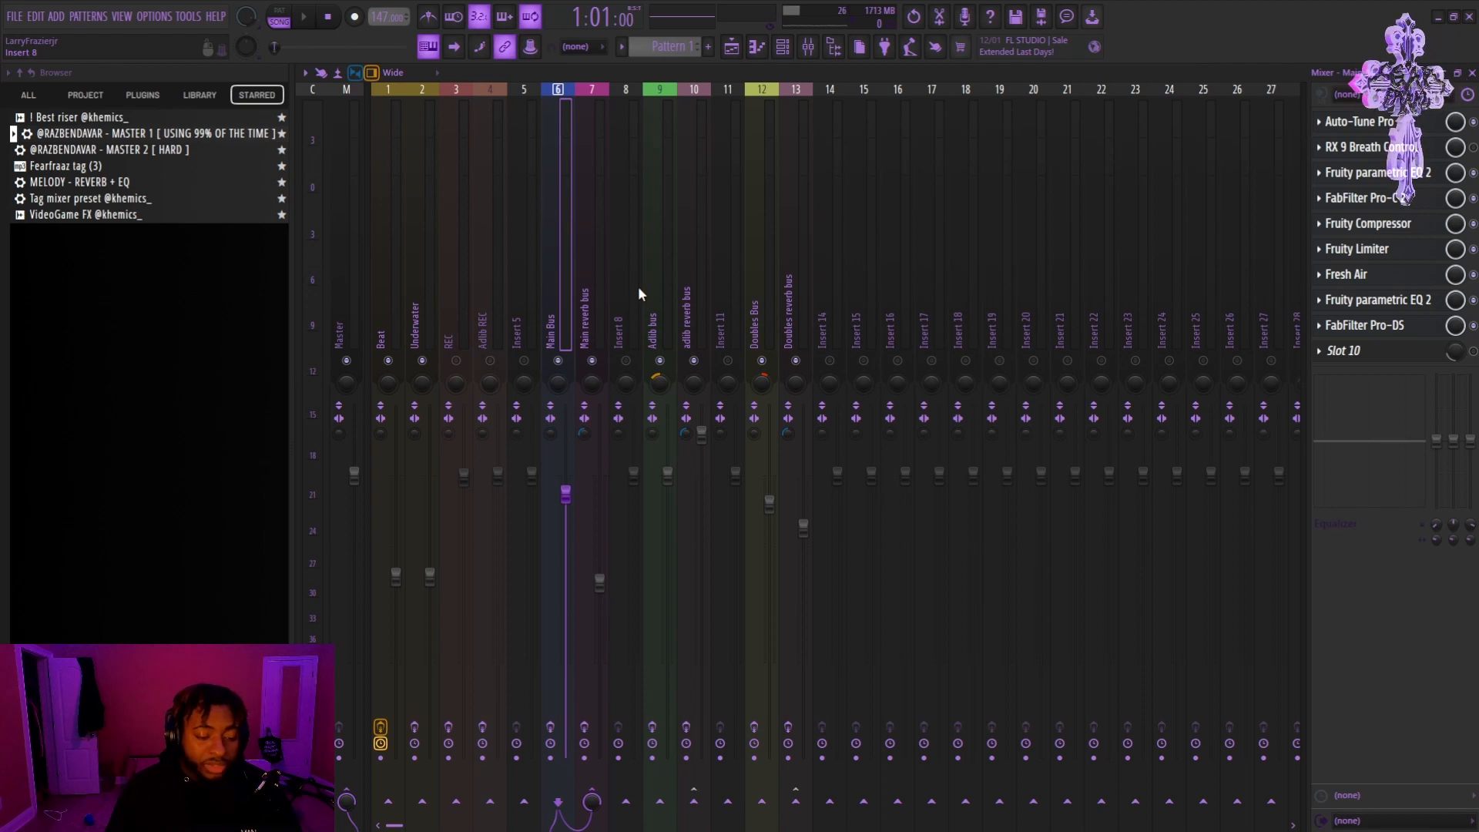
# Step: Delete the beat clip from the playlist's Beat track and search the whole browser for the Julez 147 files
pyautogui.press('F5')
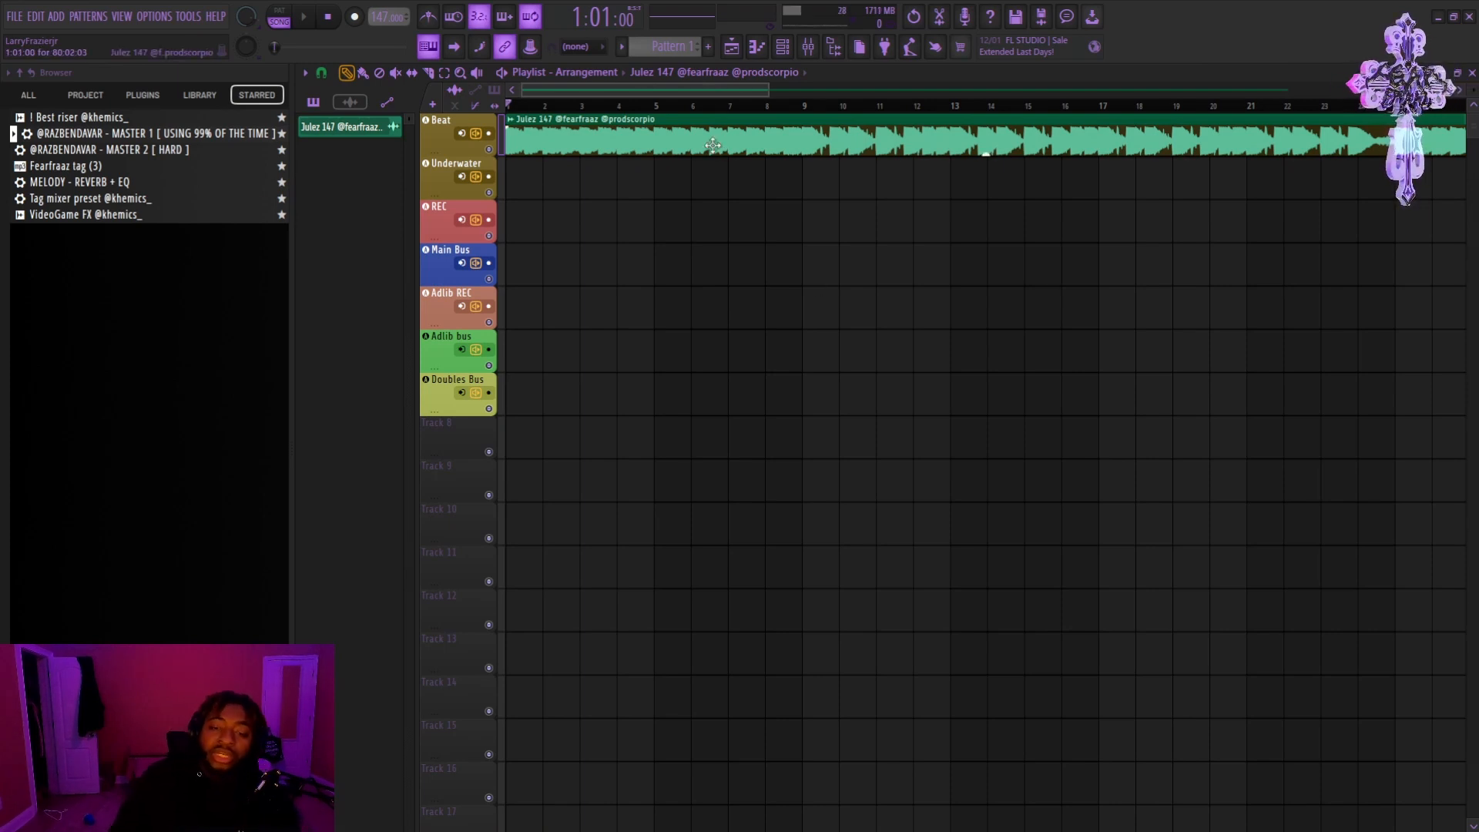
pyautogui.rightClick(657, 117)
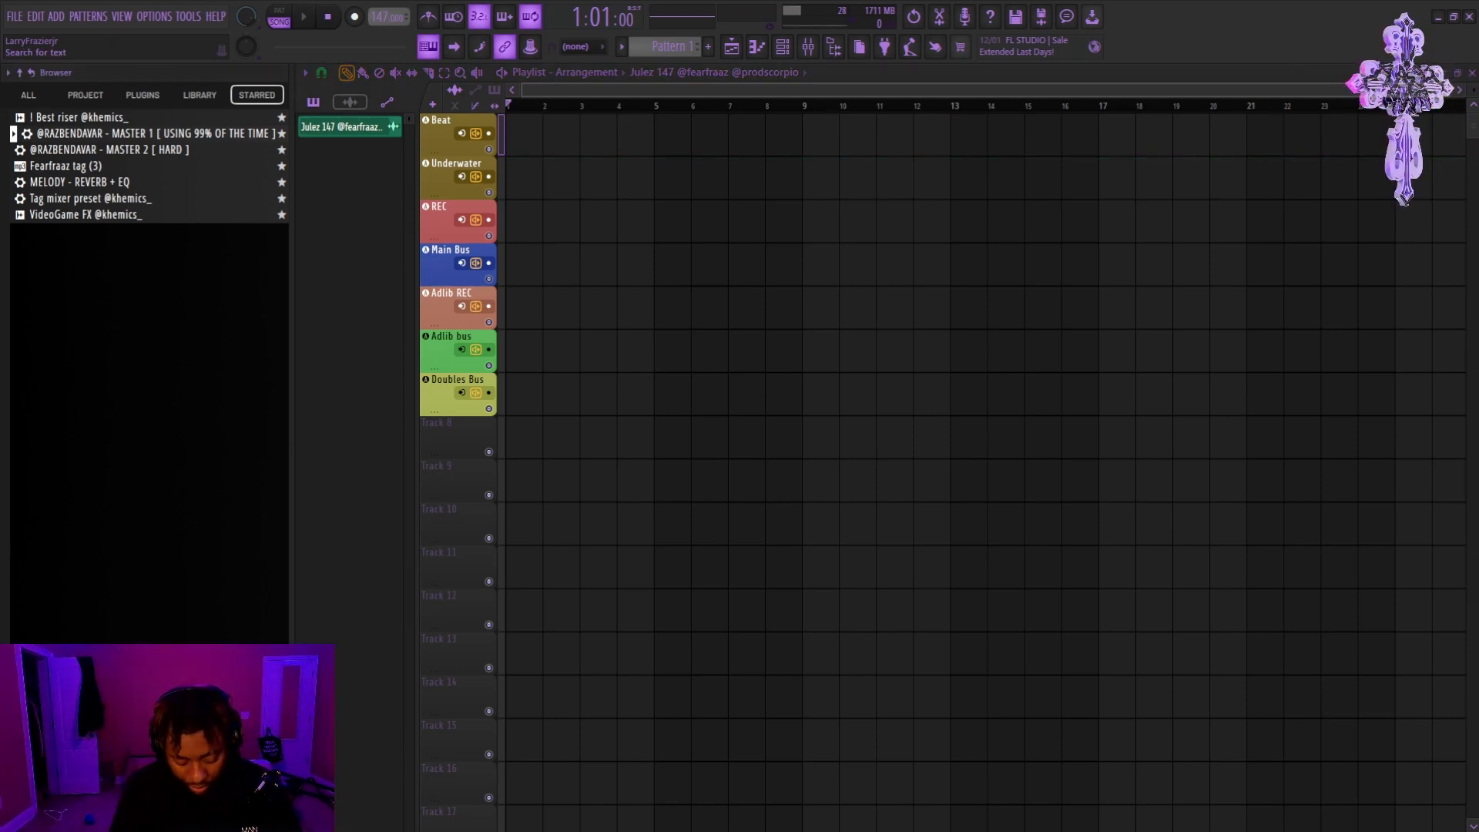
pyautogui.write('j')
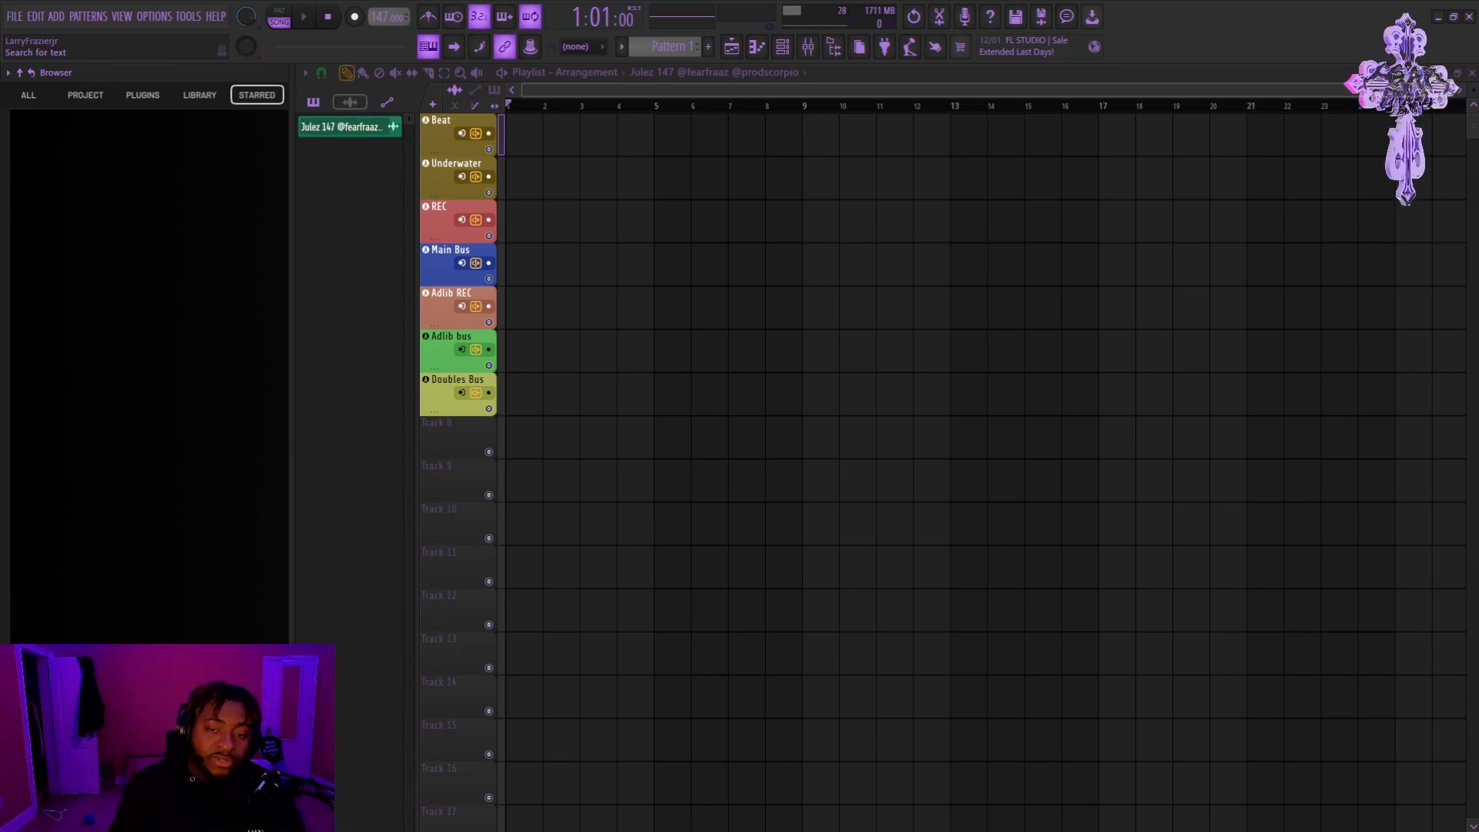
pyautogui.click(27, 94)
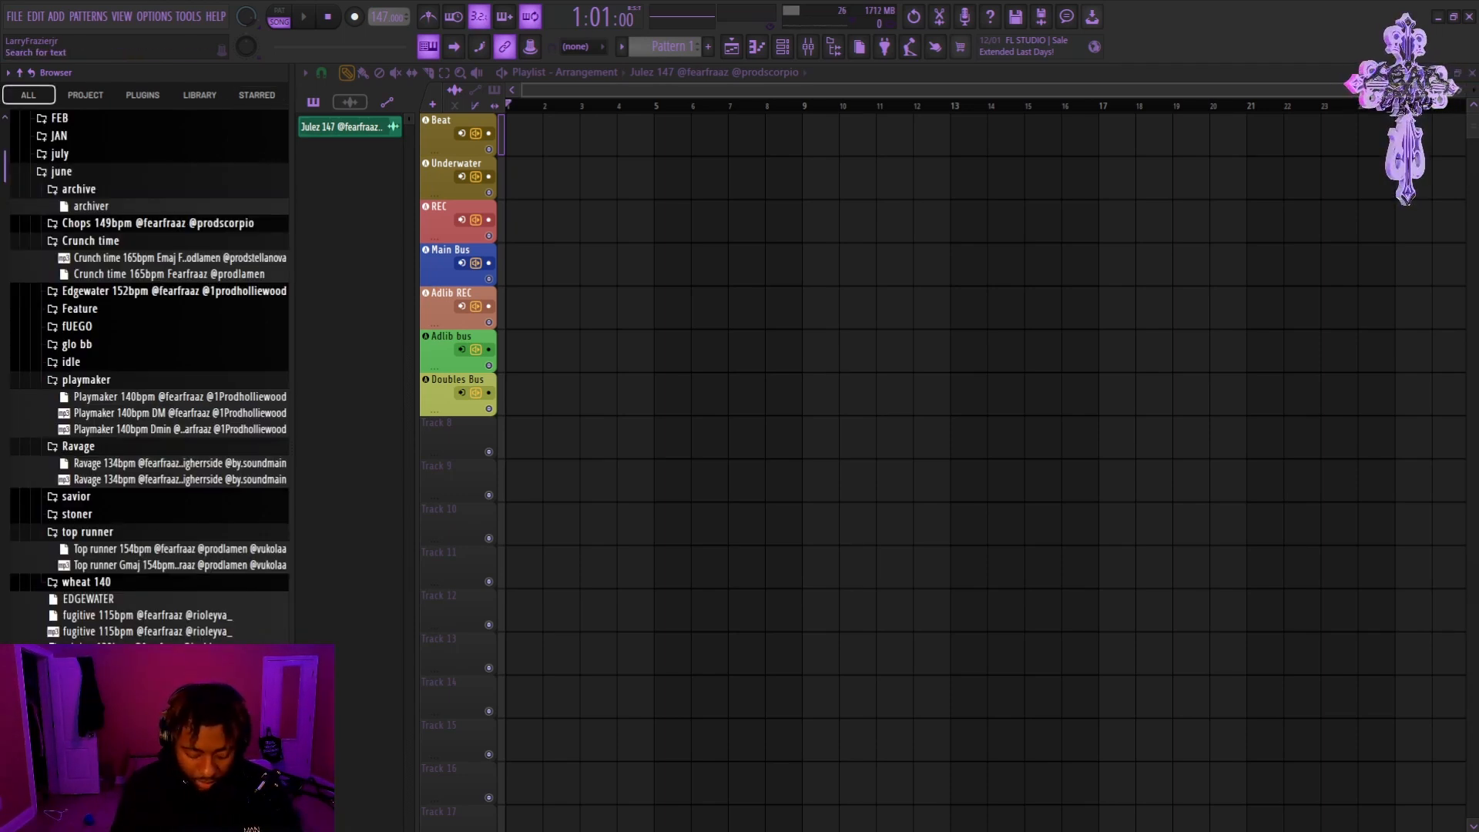
pyautogui.write('julez..earfraaz @prodscorpio.mp3')
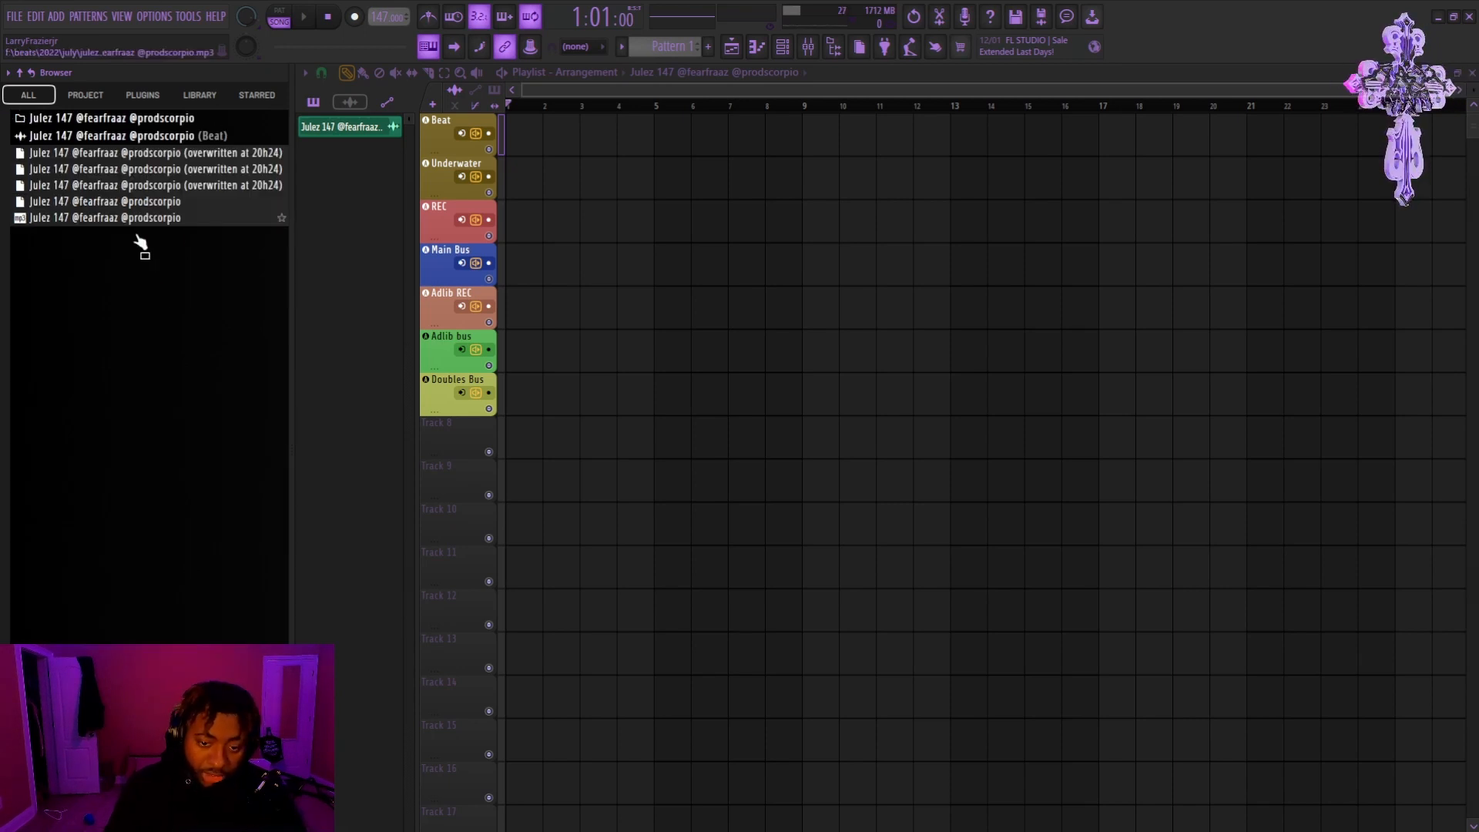
pyautogui.click(115, 119)
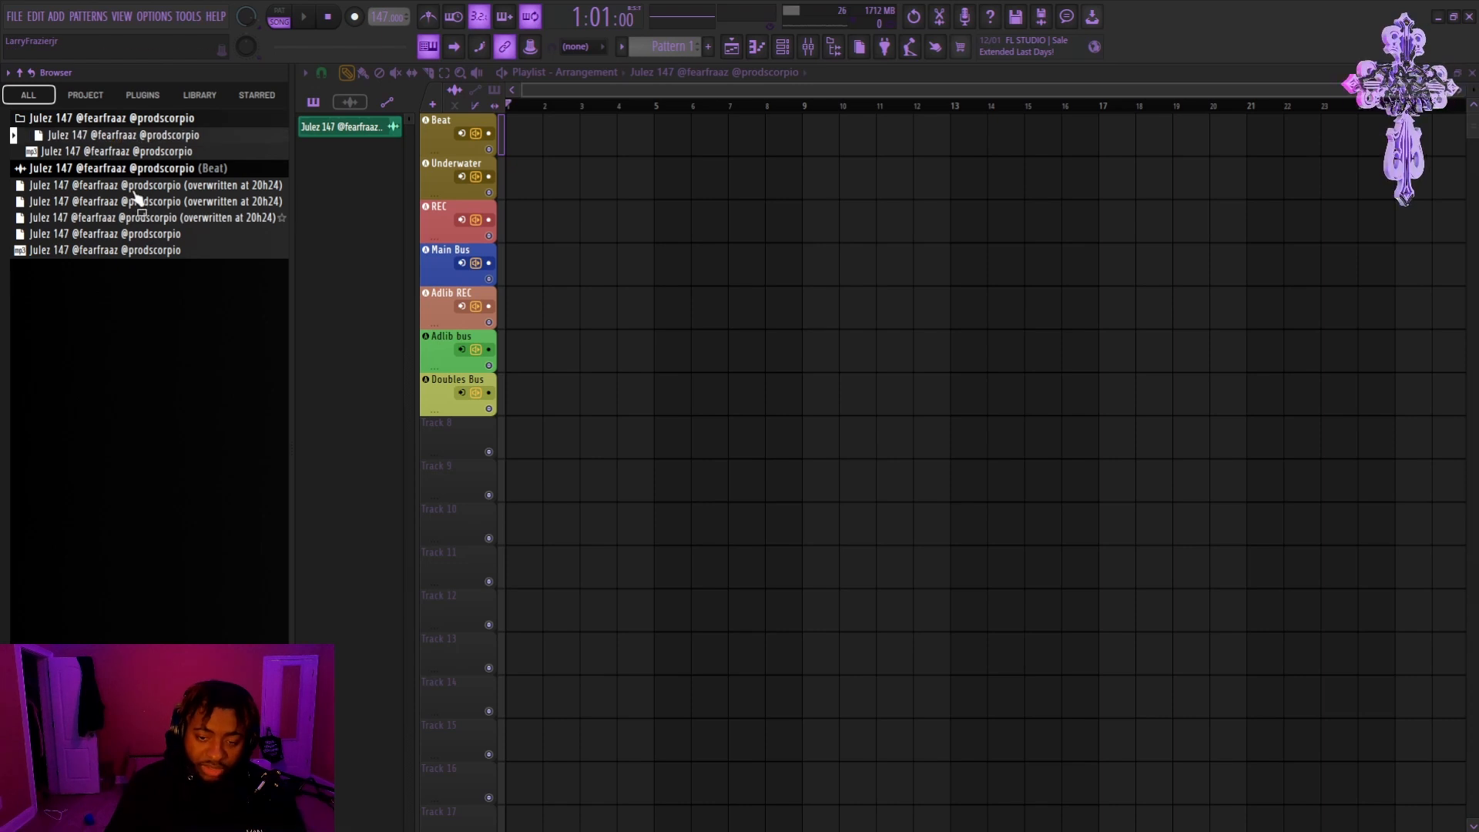
# Step: Open File Explorer and import the Julez 147 beat MP3 at the start of the playlist's Beat track
pyautogui.hotkey('alt', 'Tab')
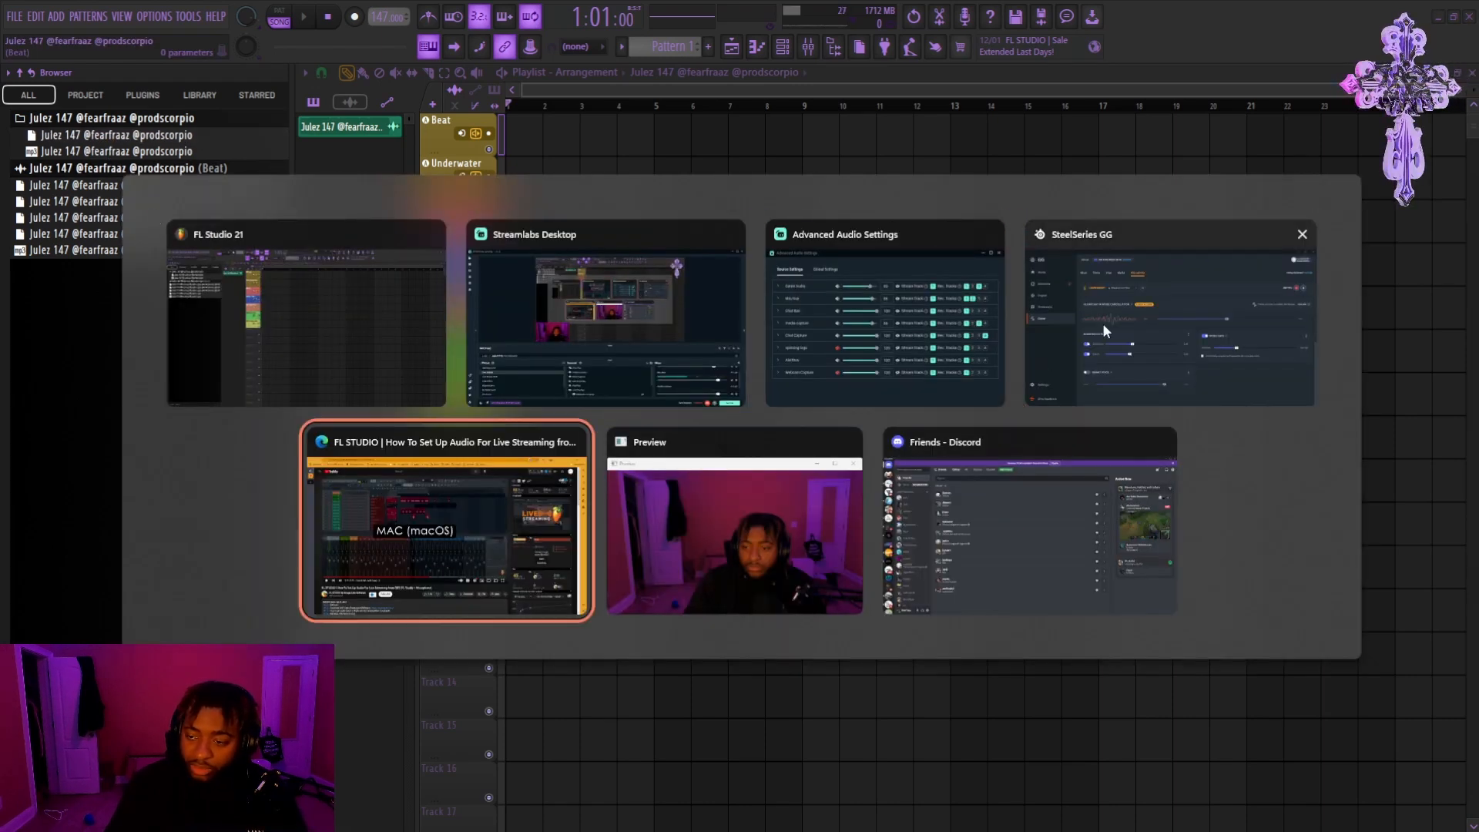
pyautogui.press('super')
pyautogui.click(640, 816)
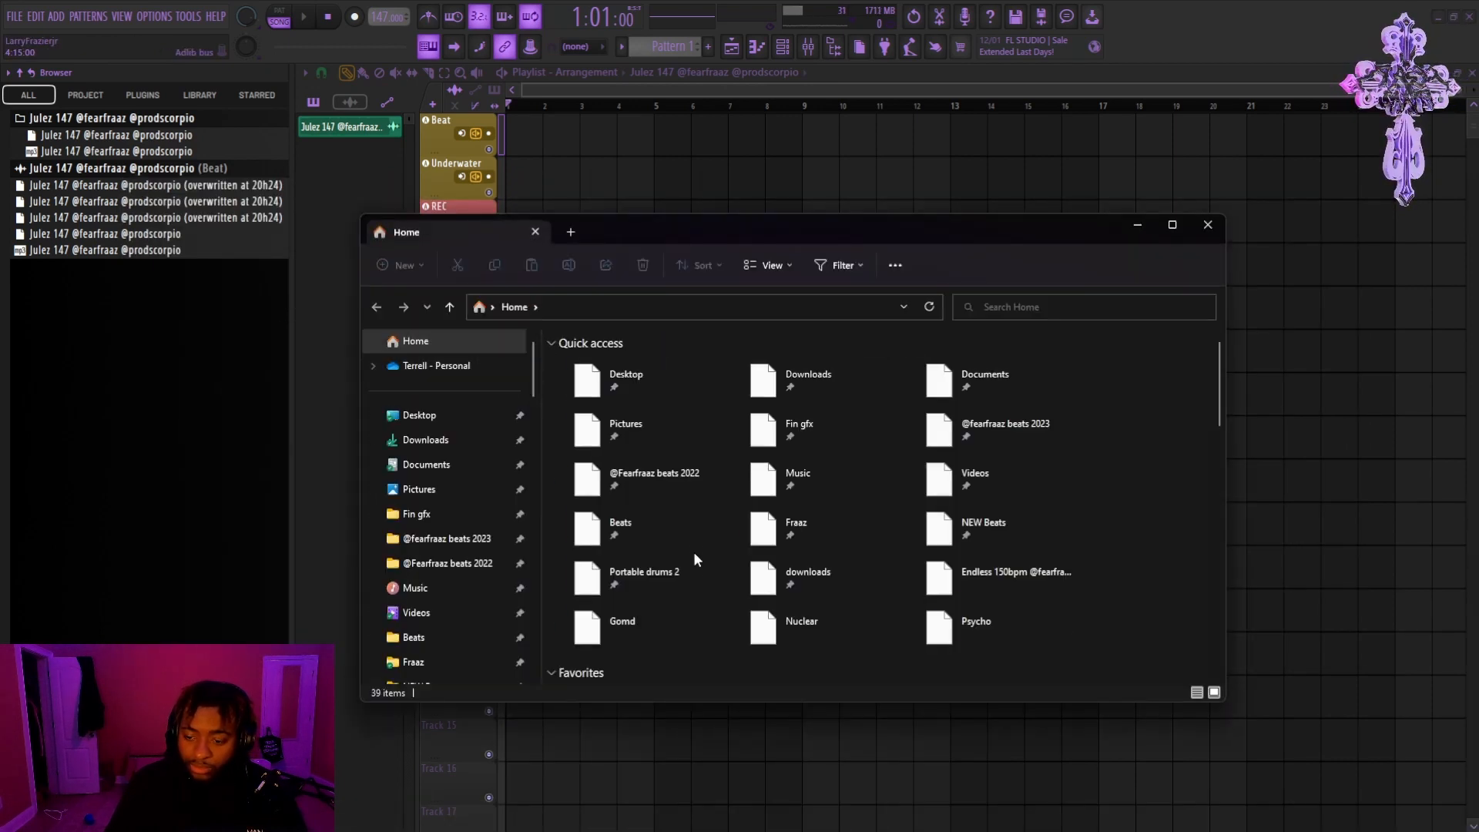
pyautogui.scroll(-5, 693, 551)
pyautogui.moveTo(774, 511); pyautogui.dragTo(516, 137)
# Step: Inspect the imported beat clip's audio clip settings and close them
pyautogui.click(574, 107)
pyautogui.hotkey('ctrl', 'space')
pyautogui.doubleClick(651, 122)
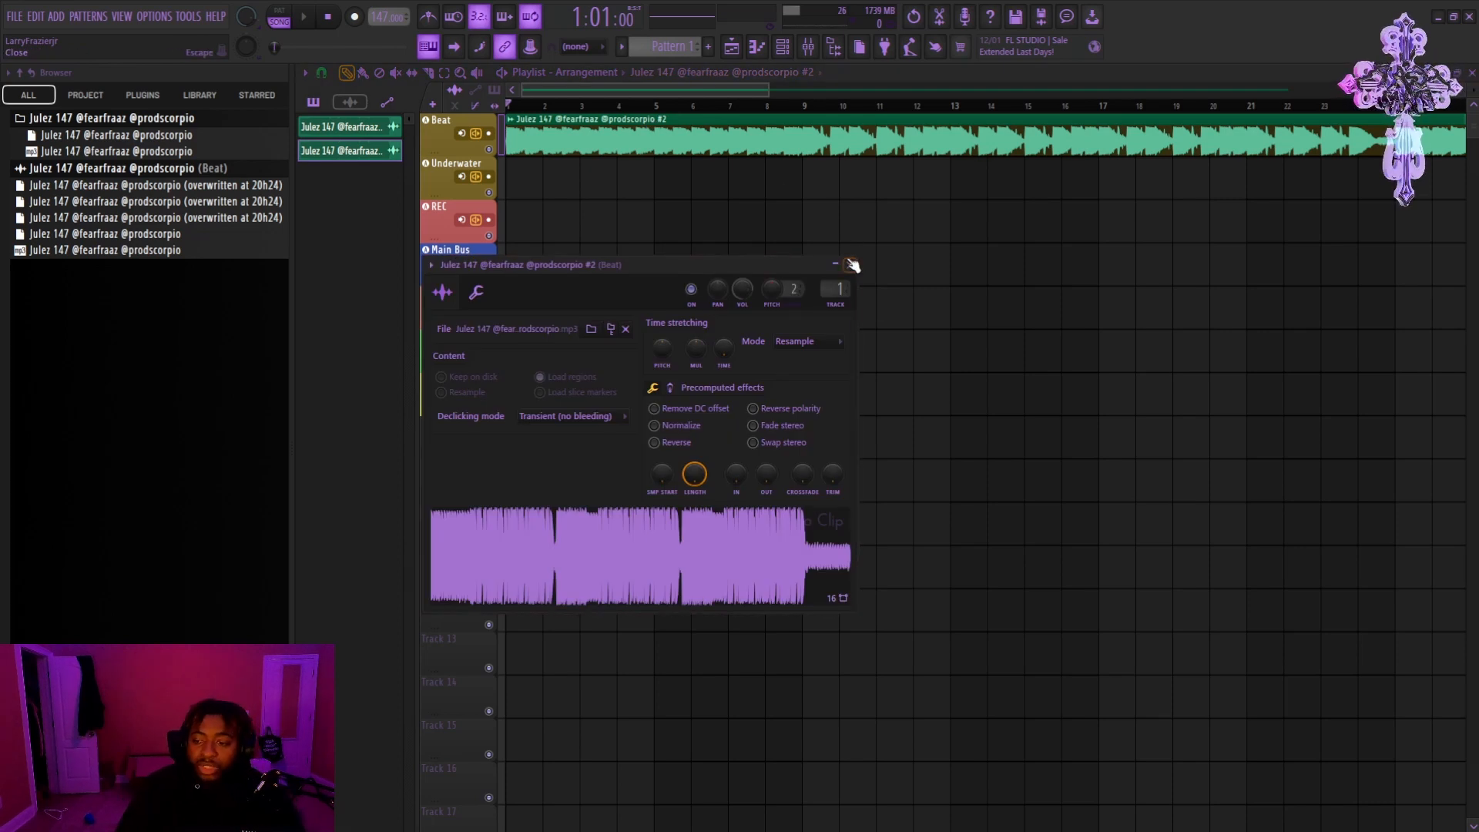
pyautogui.click(851, 265)
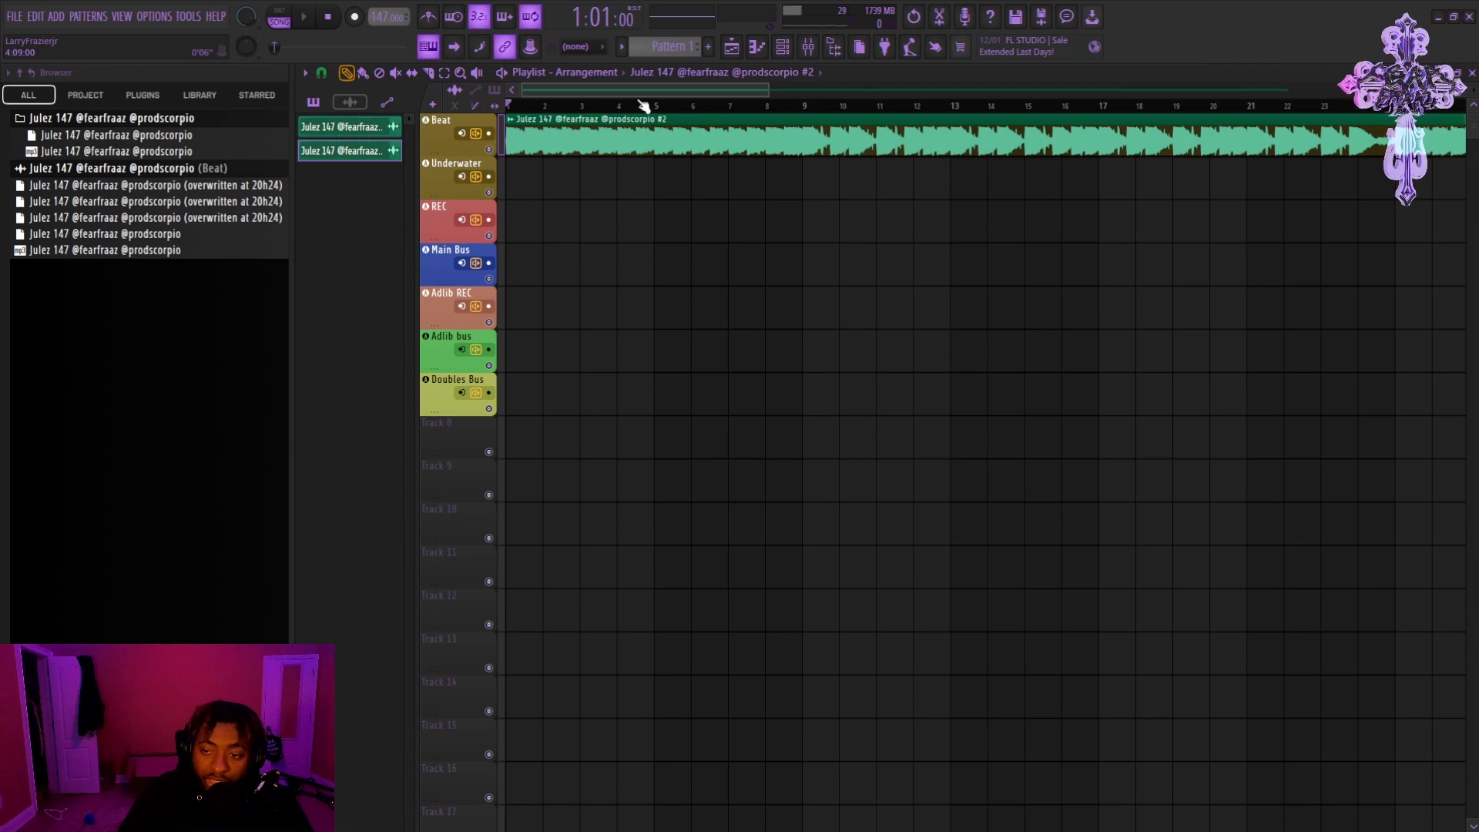
# Step: Check the Beat track's effects in the mixer, view its Auto-Key plugin, and close the plugin
pyautogui.click(808, 47)
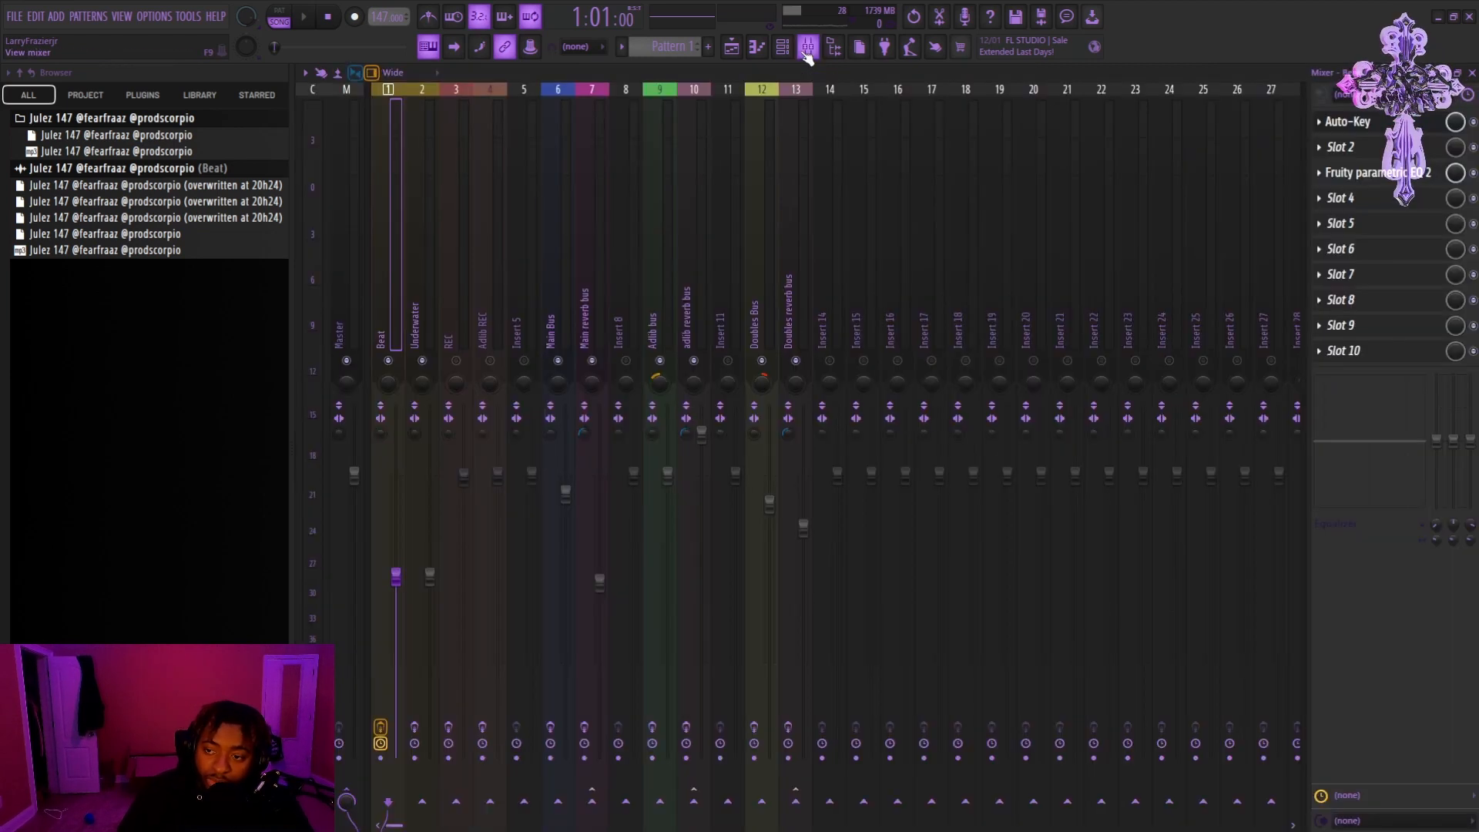
pyautogui.click(731, 46)
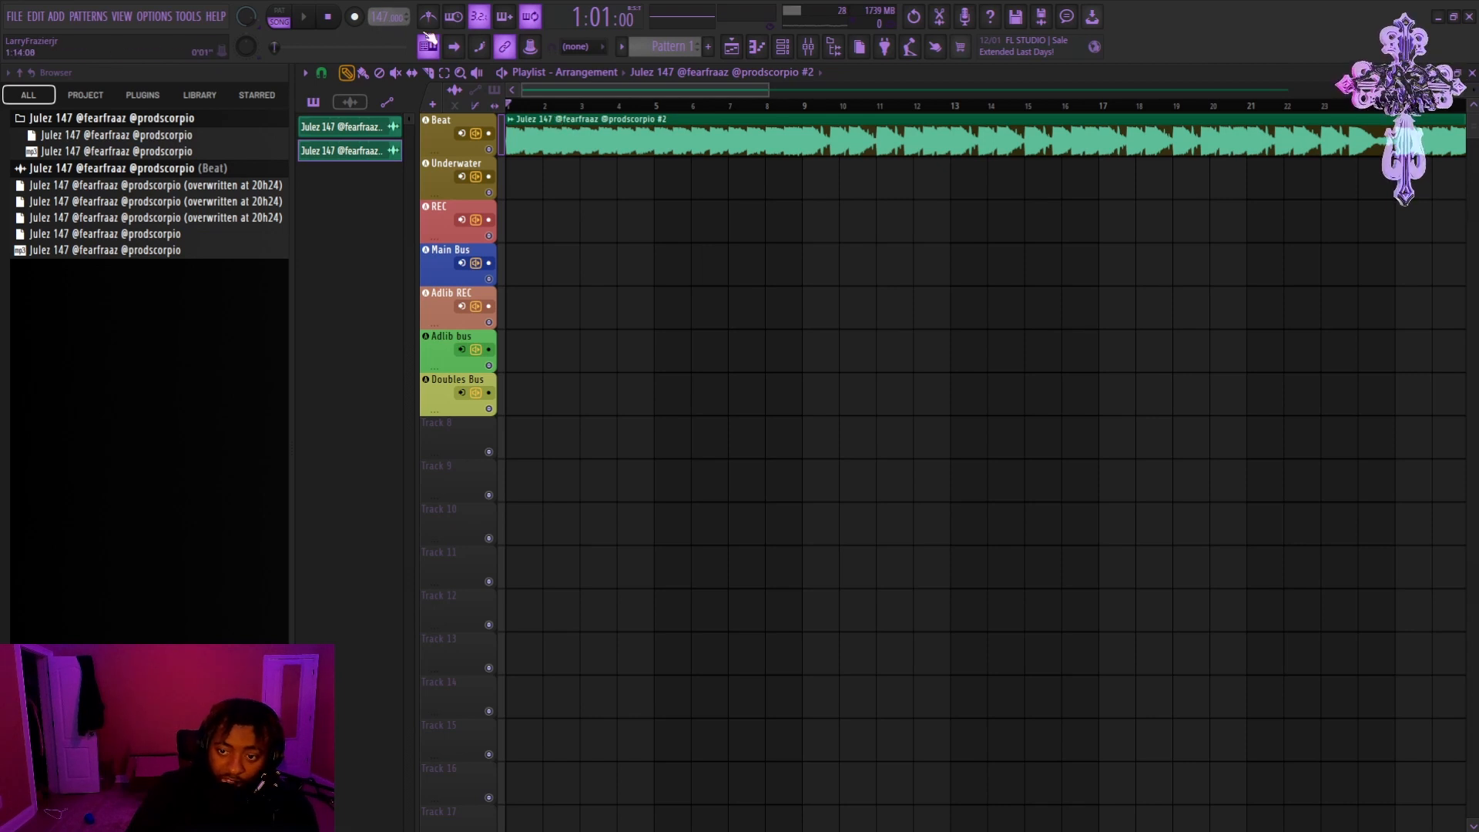
pyautogui.click(807, 48)
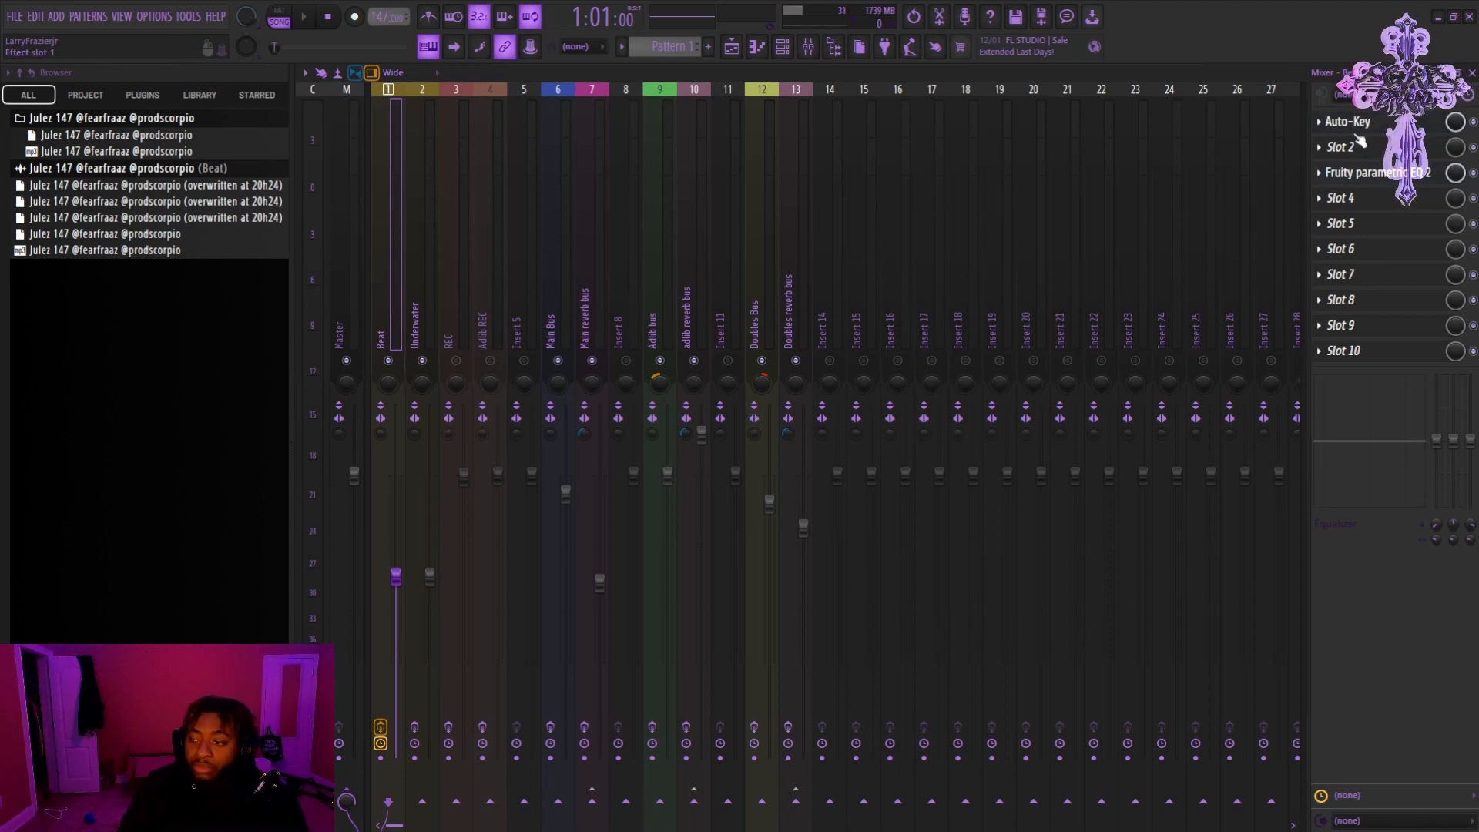
pyautogui.click(1391, 128)
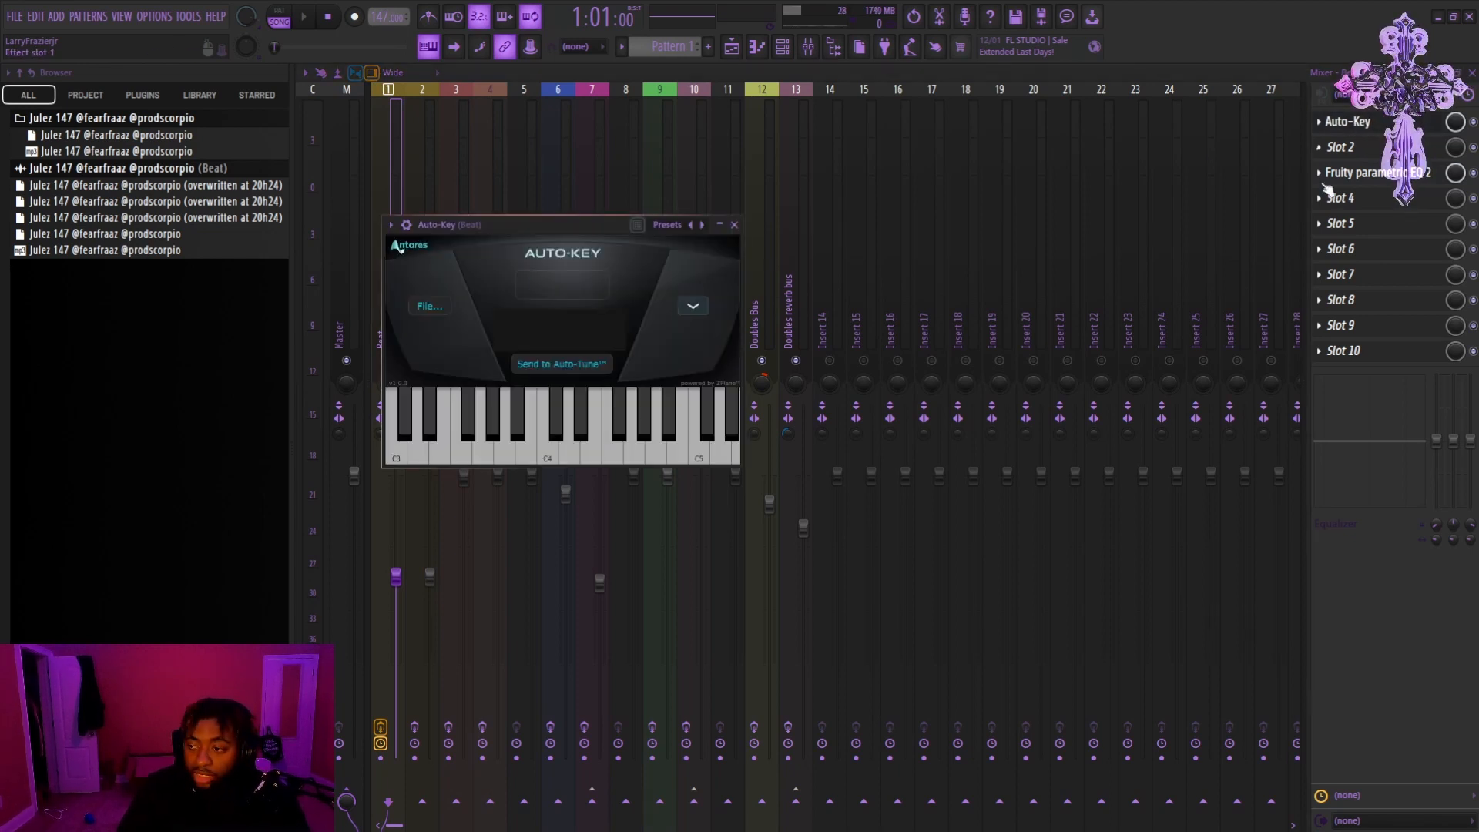
pyautogui.click(734, 225)
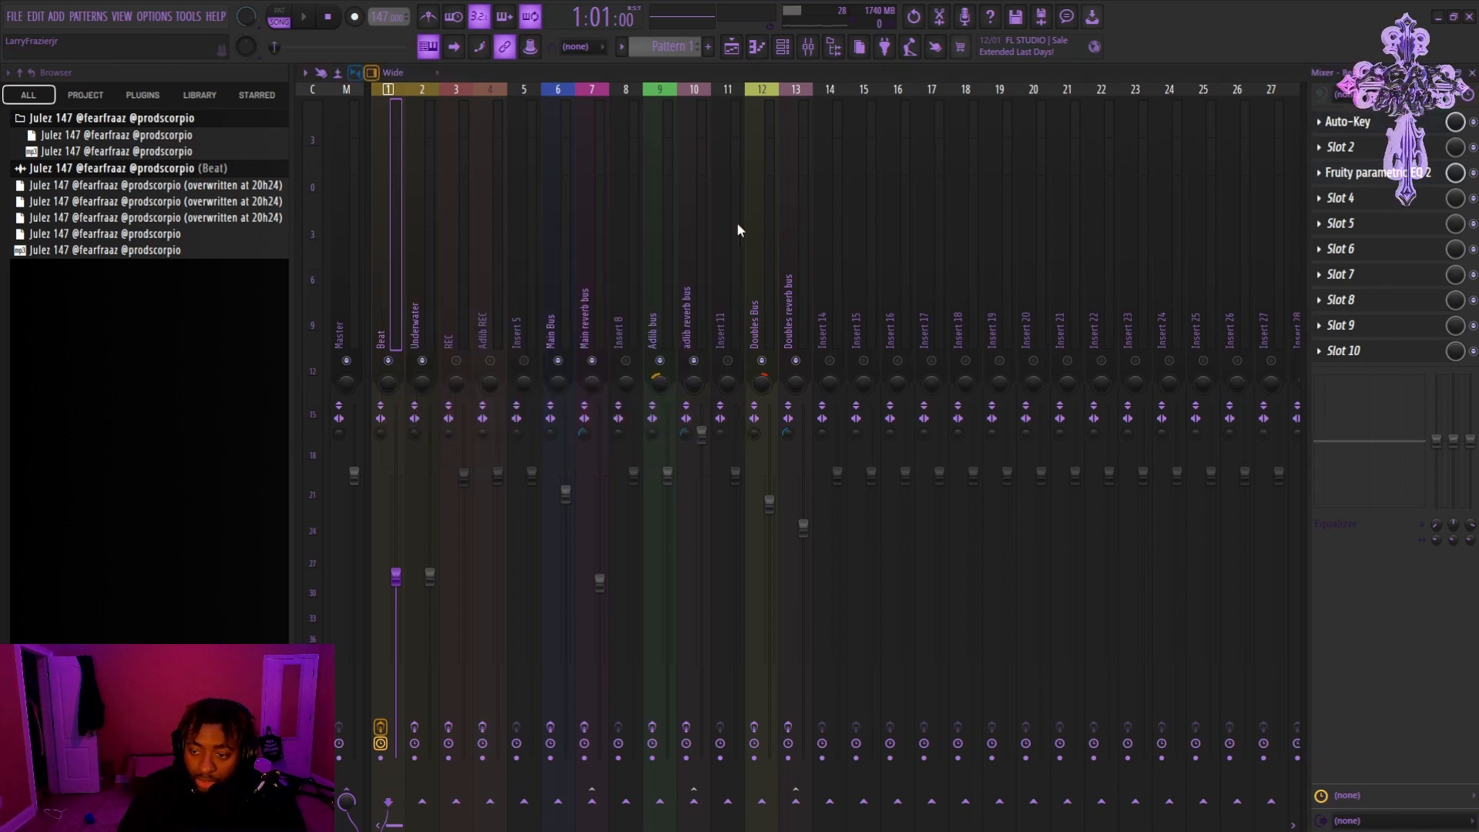
# Step: Find and launch the KeyFinder.exe application from the Windows search
pyautogui.press('super')
pyautogui.write('keyfin')
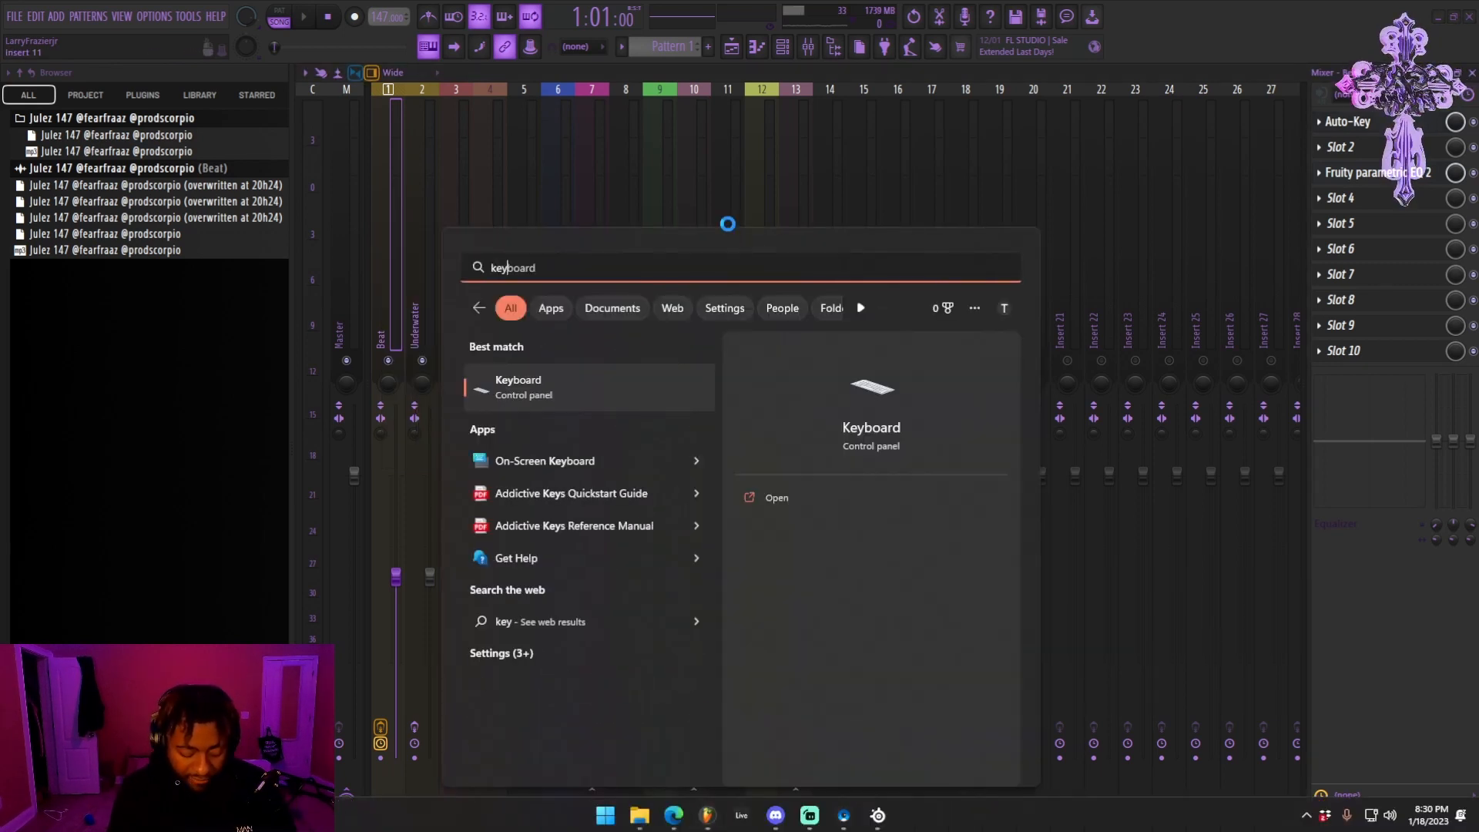
pyautogui.write('der.exe')
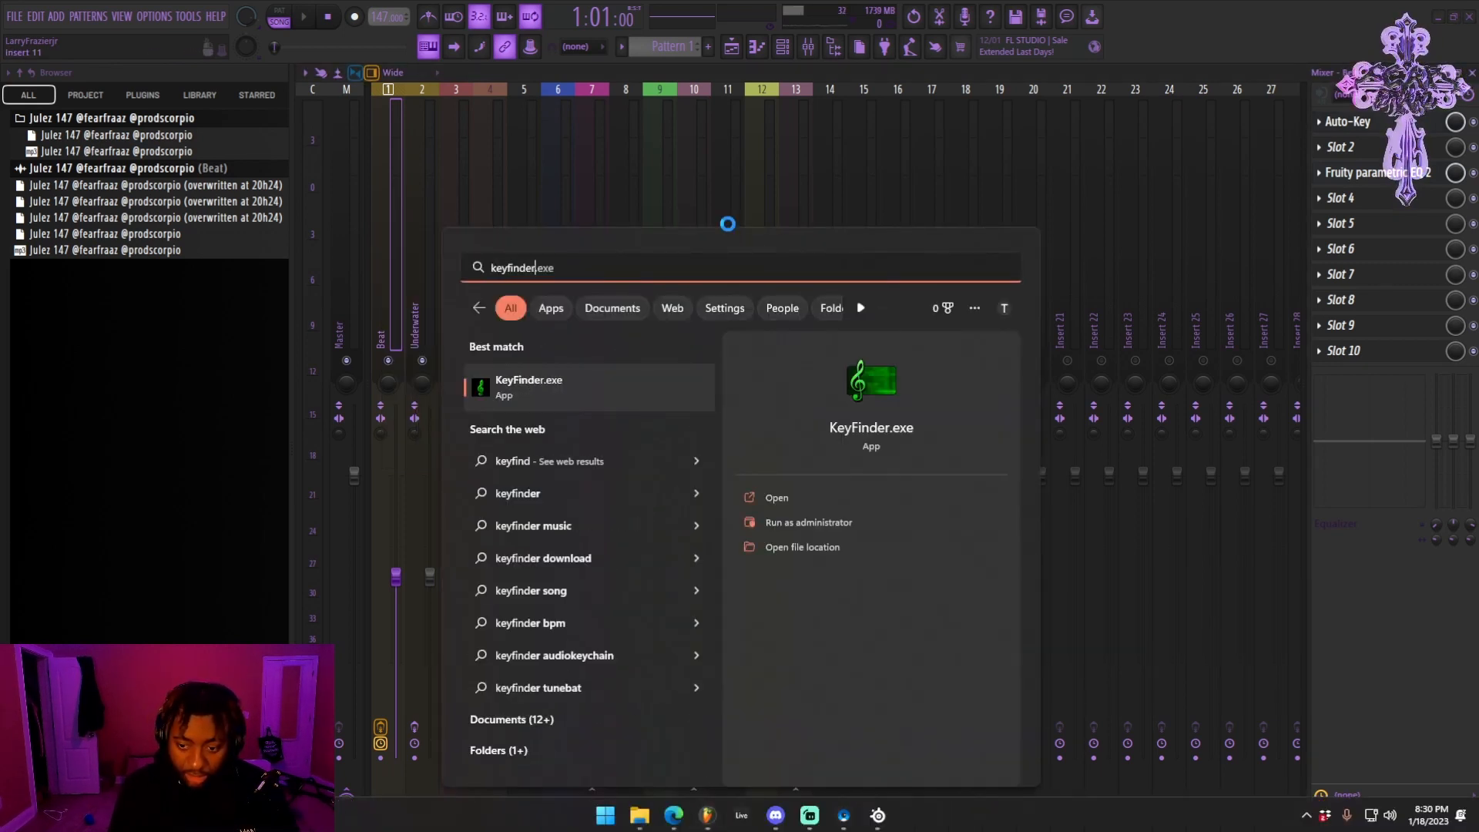
pyautogui.press('Return')
# Step: Load the Julez 147 beat's MP3 from its audio clip settings into KeyFinder and run the batch analysis
pyautogui.click(732, 47)
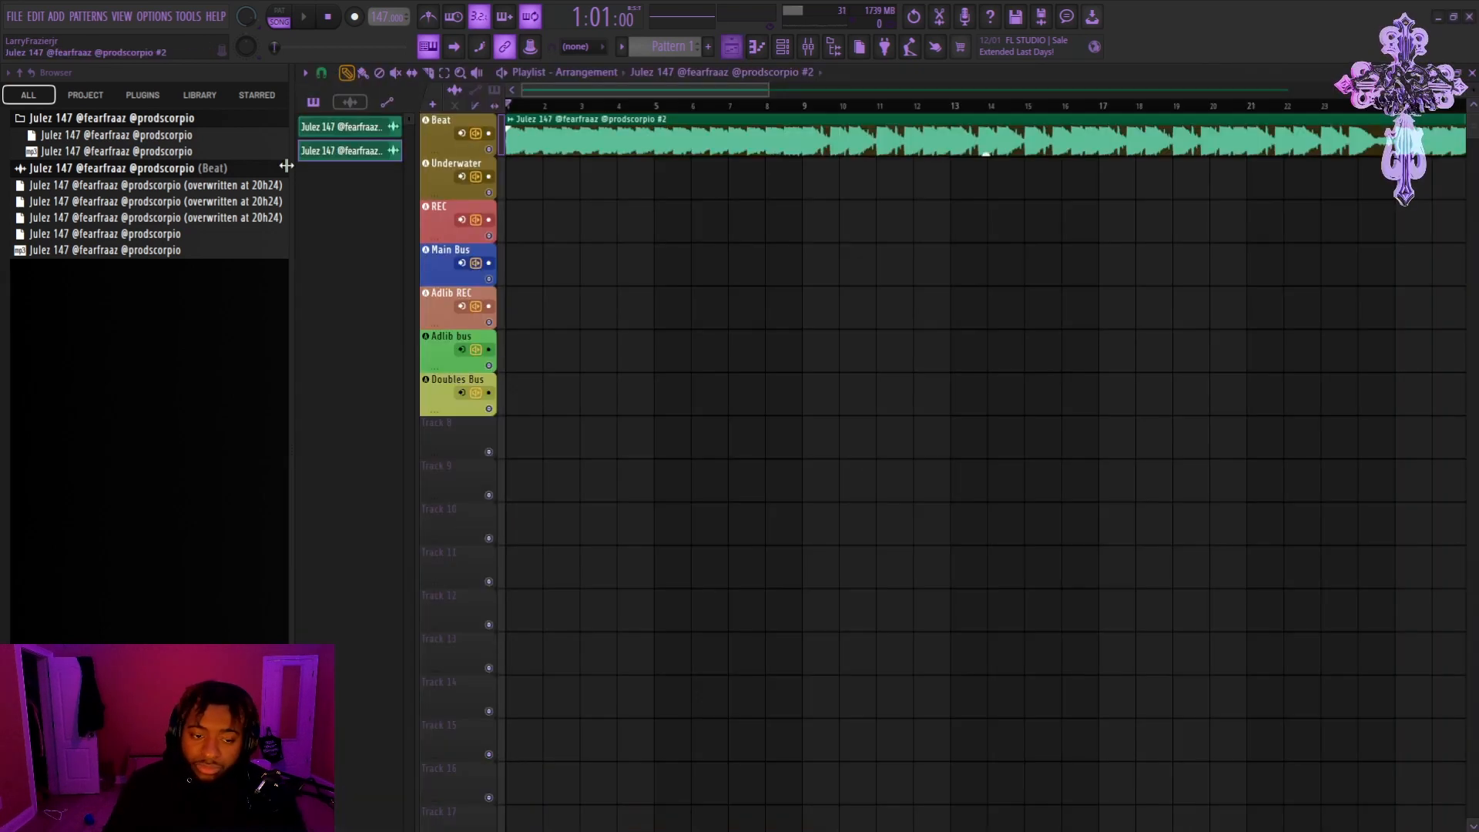
pyautogui.moveTo(0, 258); pyautogui.dragTo(1033, 352)
pyautogui.doubleClick(881, 151)
pyautogui.moveTo(812, 549); pyautogui.dragTo(894, 508)
pyautogui.click(1282, 634)
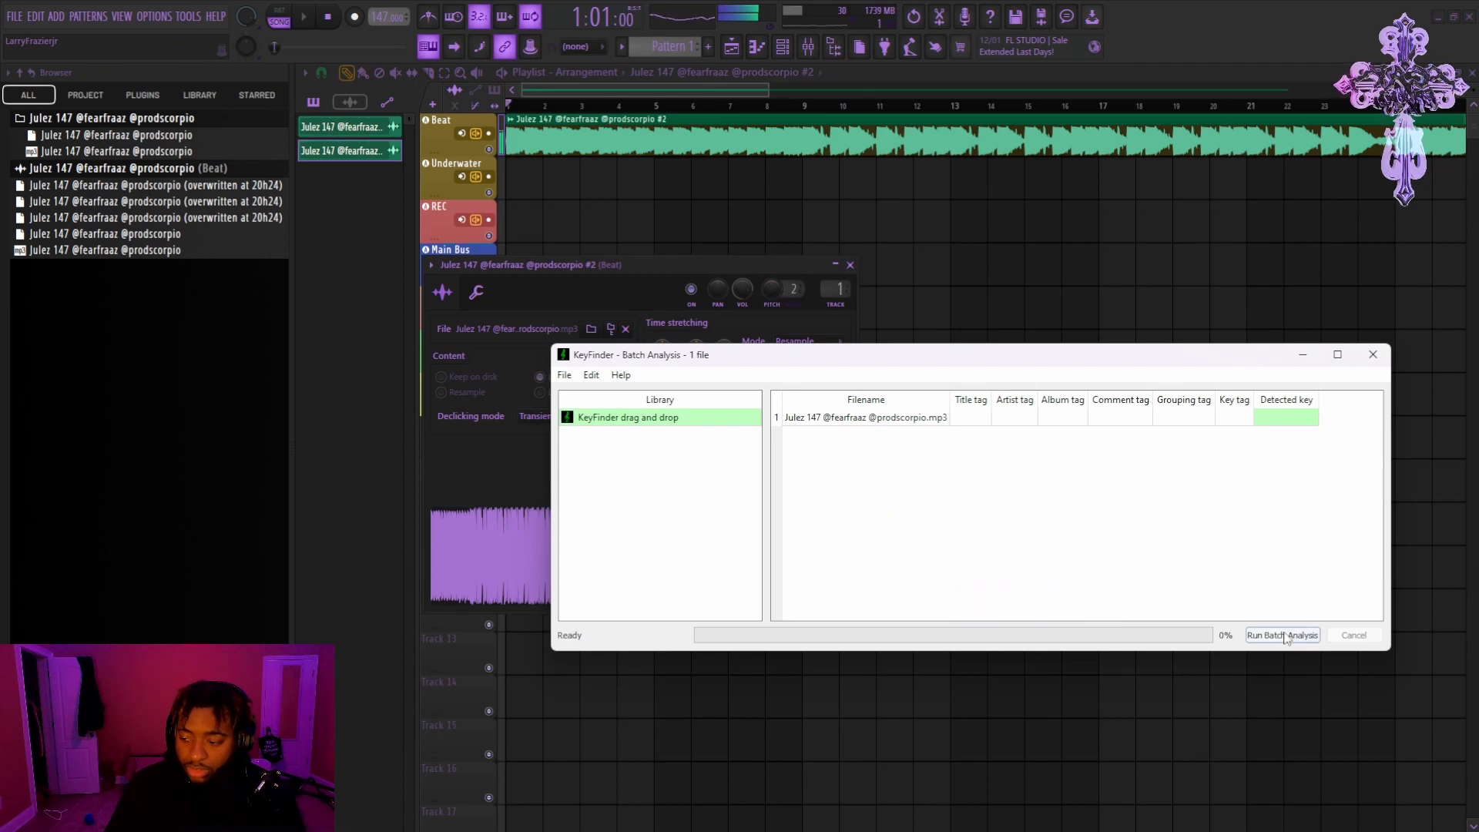
pyautogui.click(1162, 671)
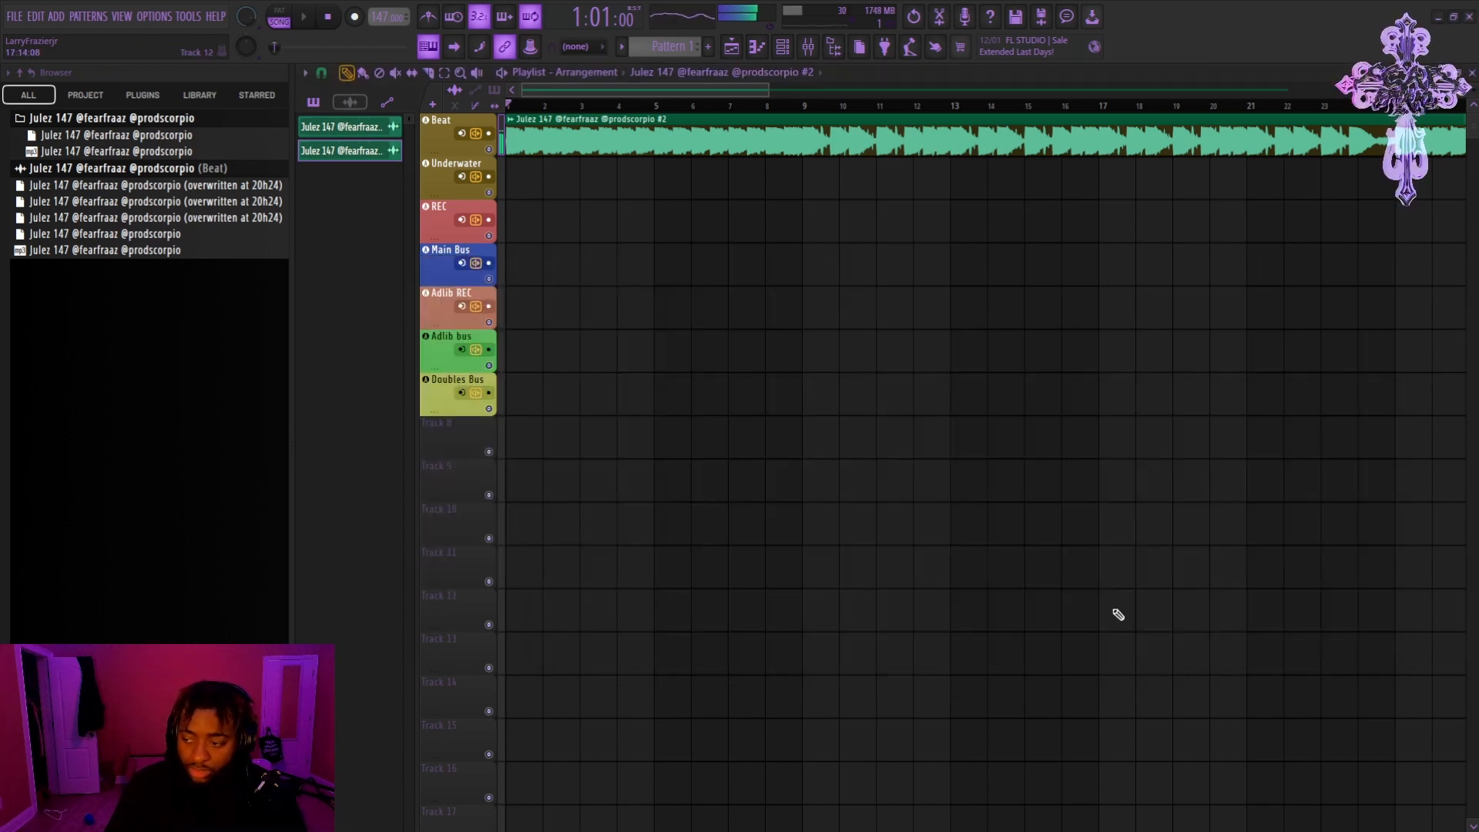
# Step: Open Auto-Key on the Beat mixer track, play the beat until its key is detected, and stop playback
pyautogui.click(808, 47)
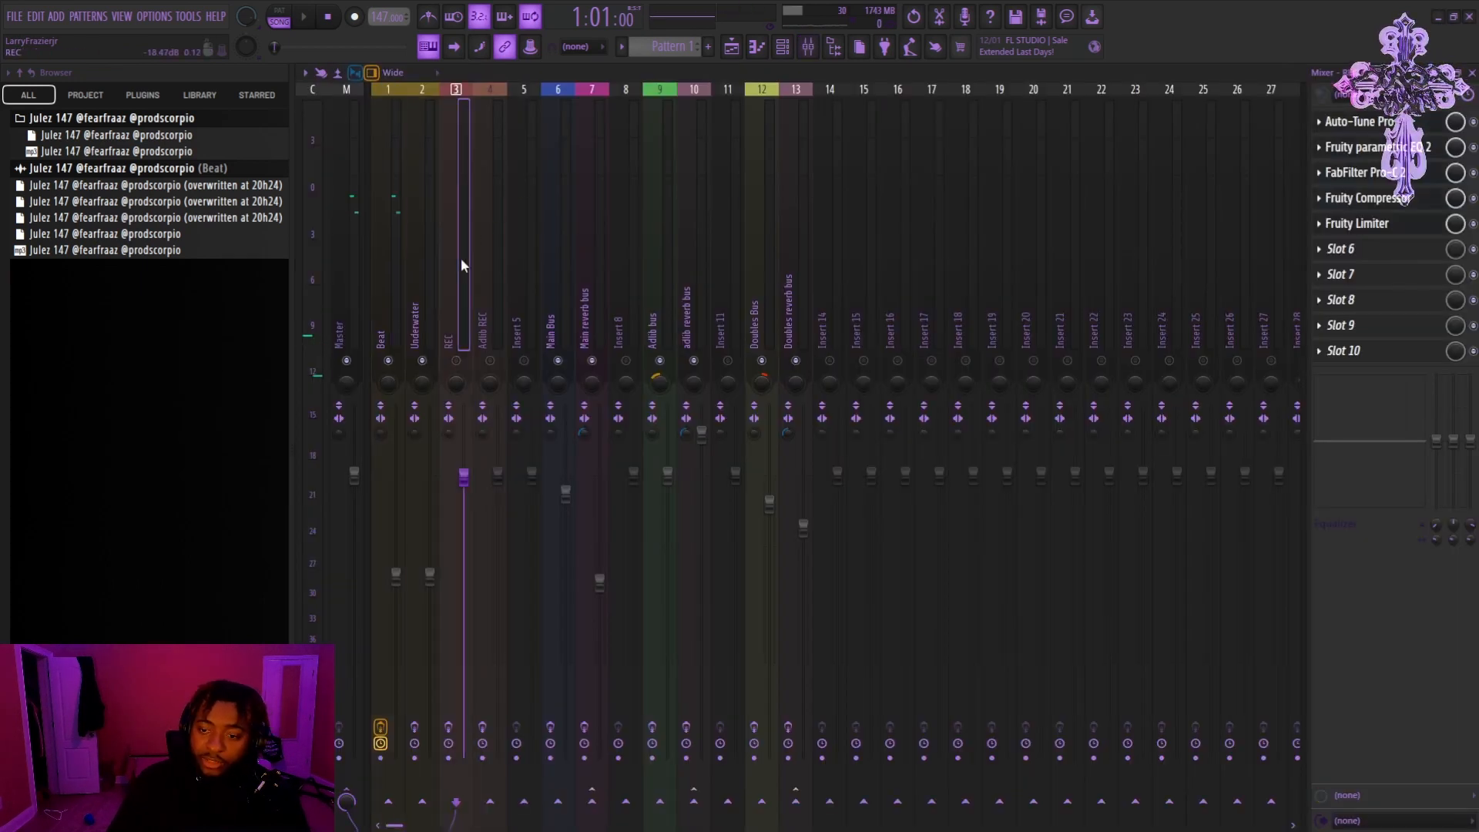
pyautogui.click(1425, 130)
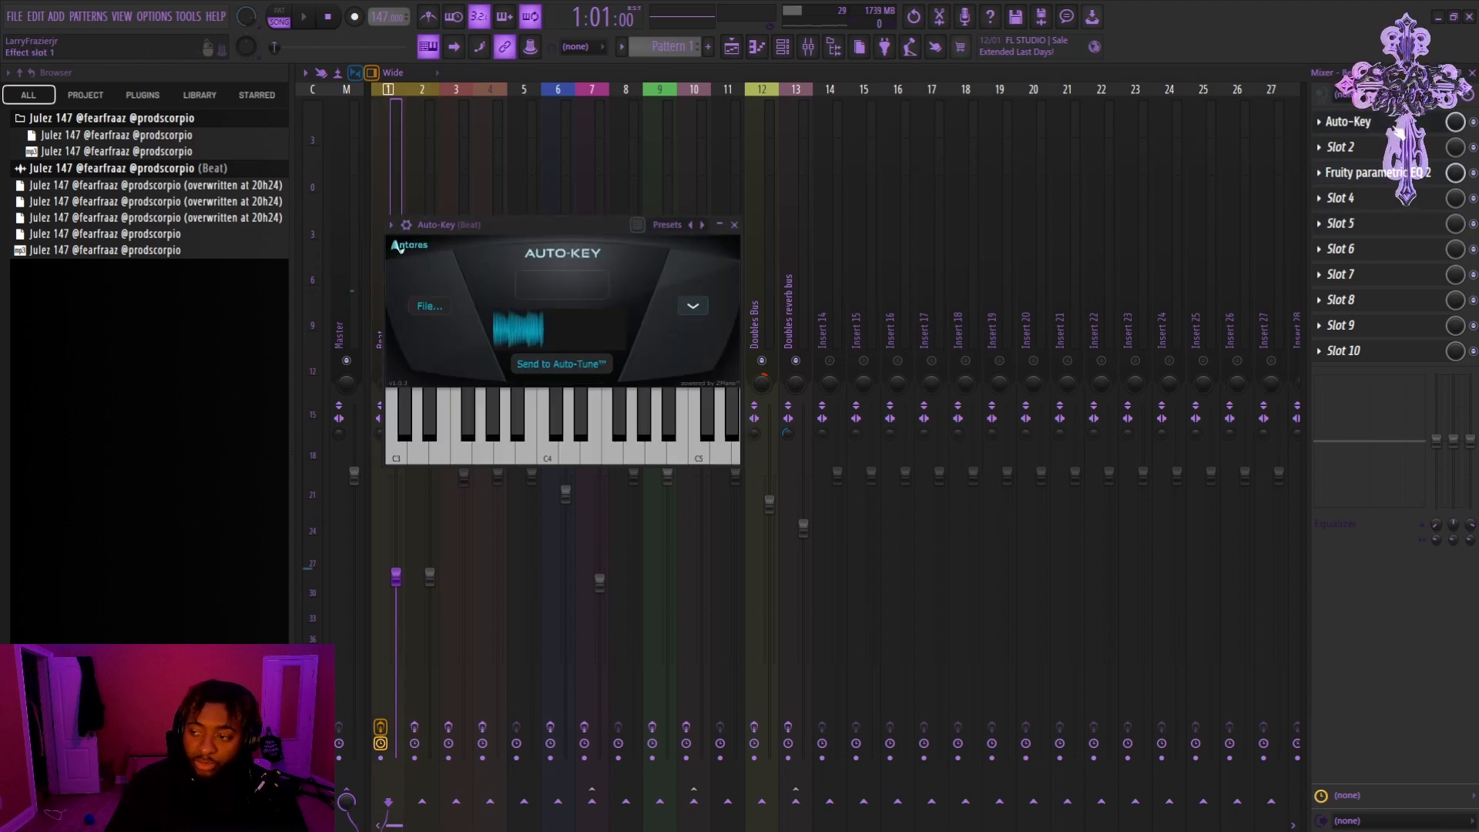
pyautogui.press('space')
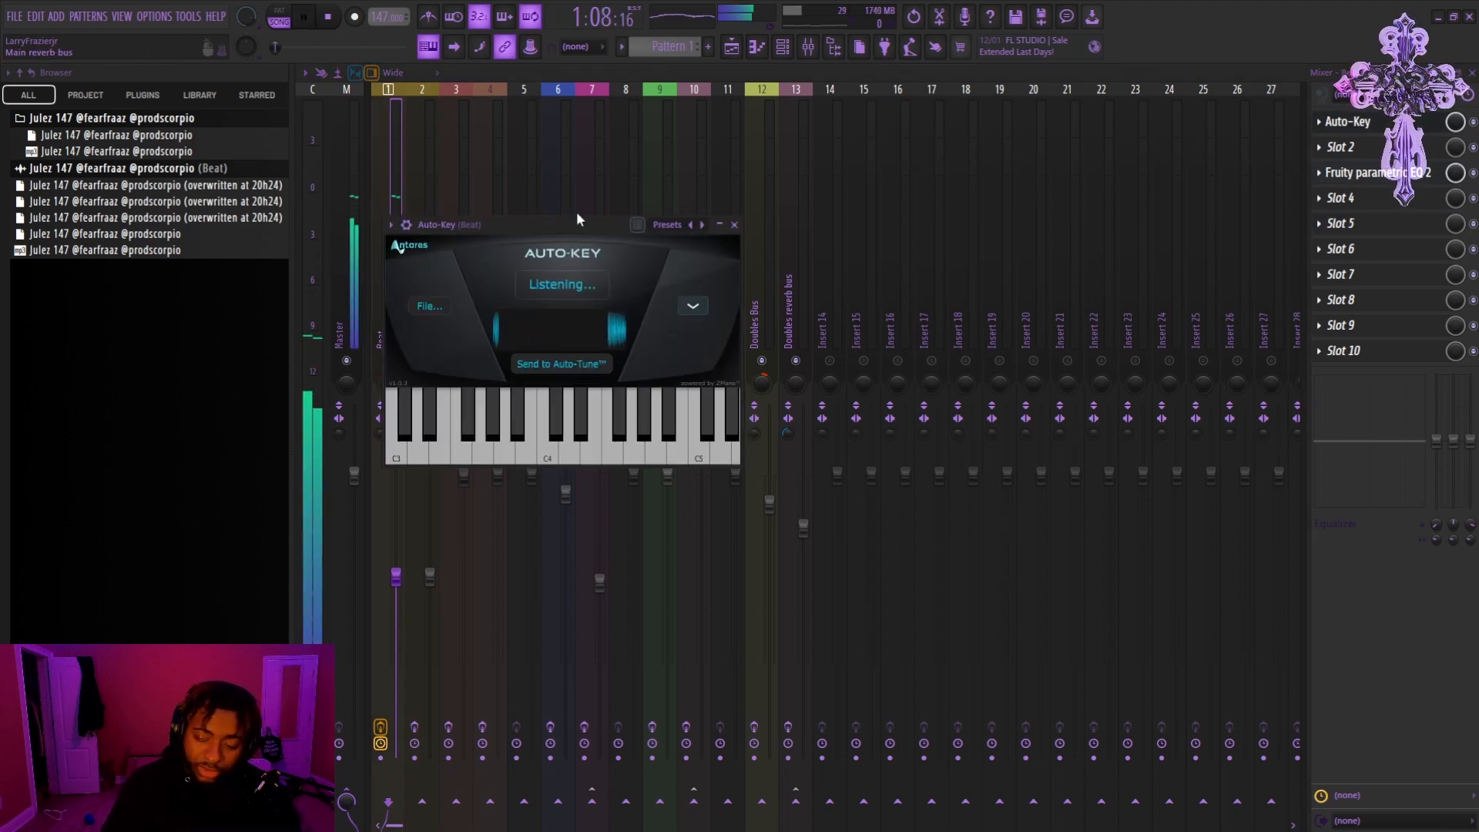
pyautogui.moveTo(576, 223); pyautogui.dragTo(594, 215)
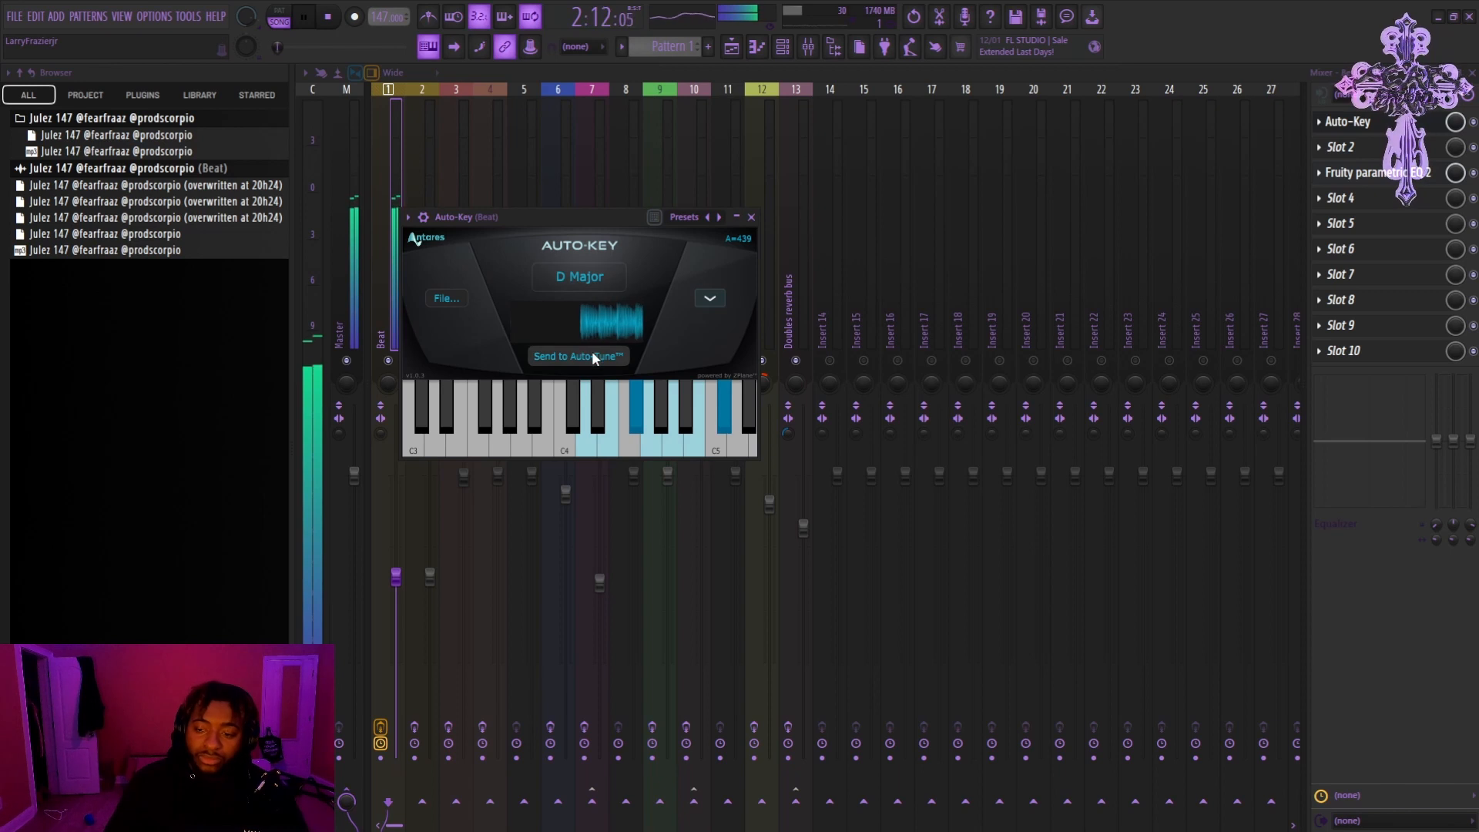
pyautogui.press('space')
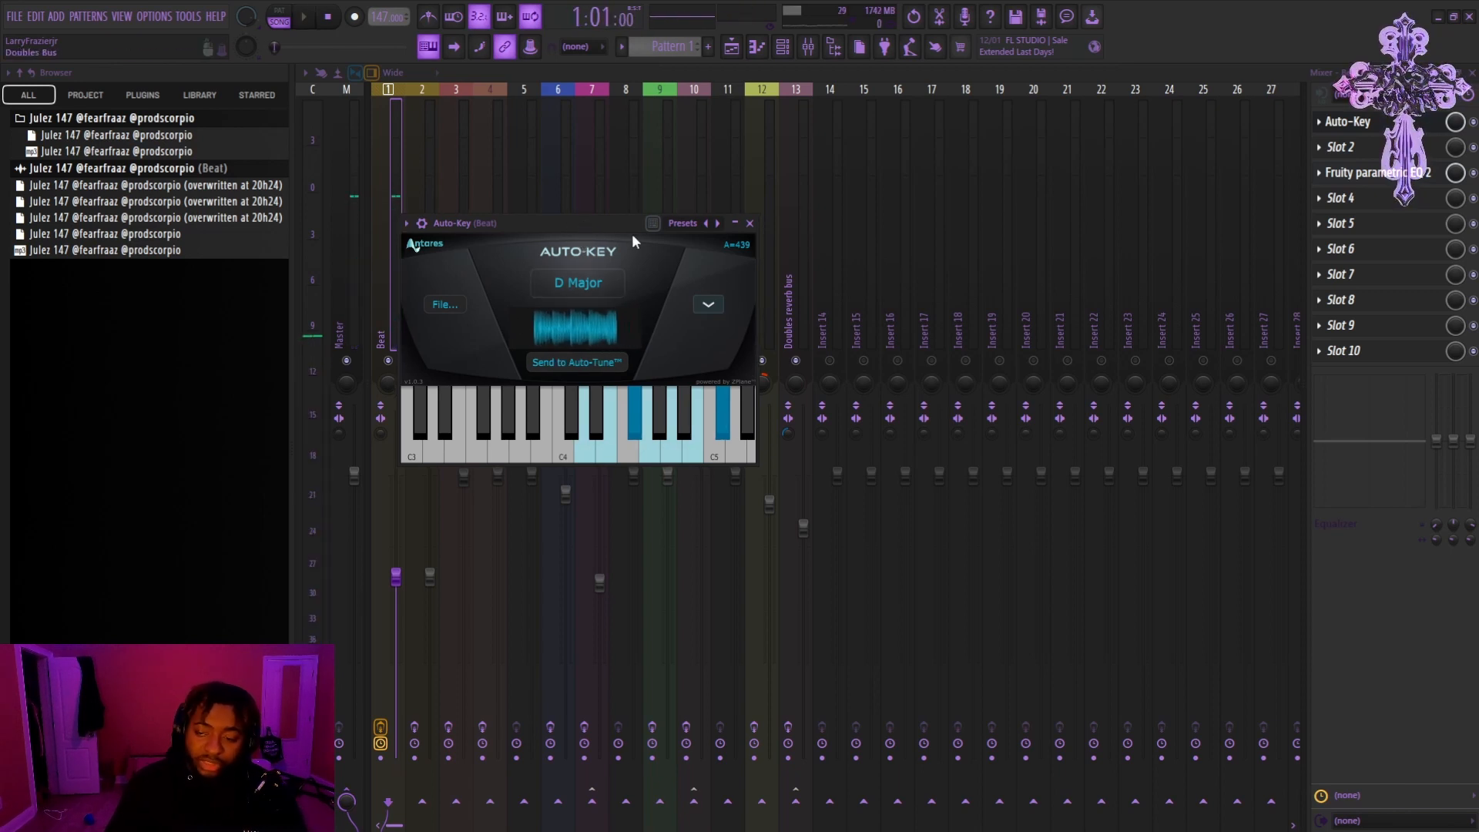
# Step: Send the key detected by Auto-Key to Auto-Tune, check it in the REC track's Auto-Tune Pro, and close the plugin
pyautogui.click(590, 363)
pyautogui.click(529, 150)
pyautogui.click(501, 152)
pyautogui.click(445, 180)
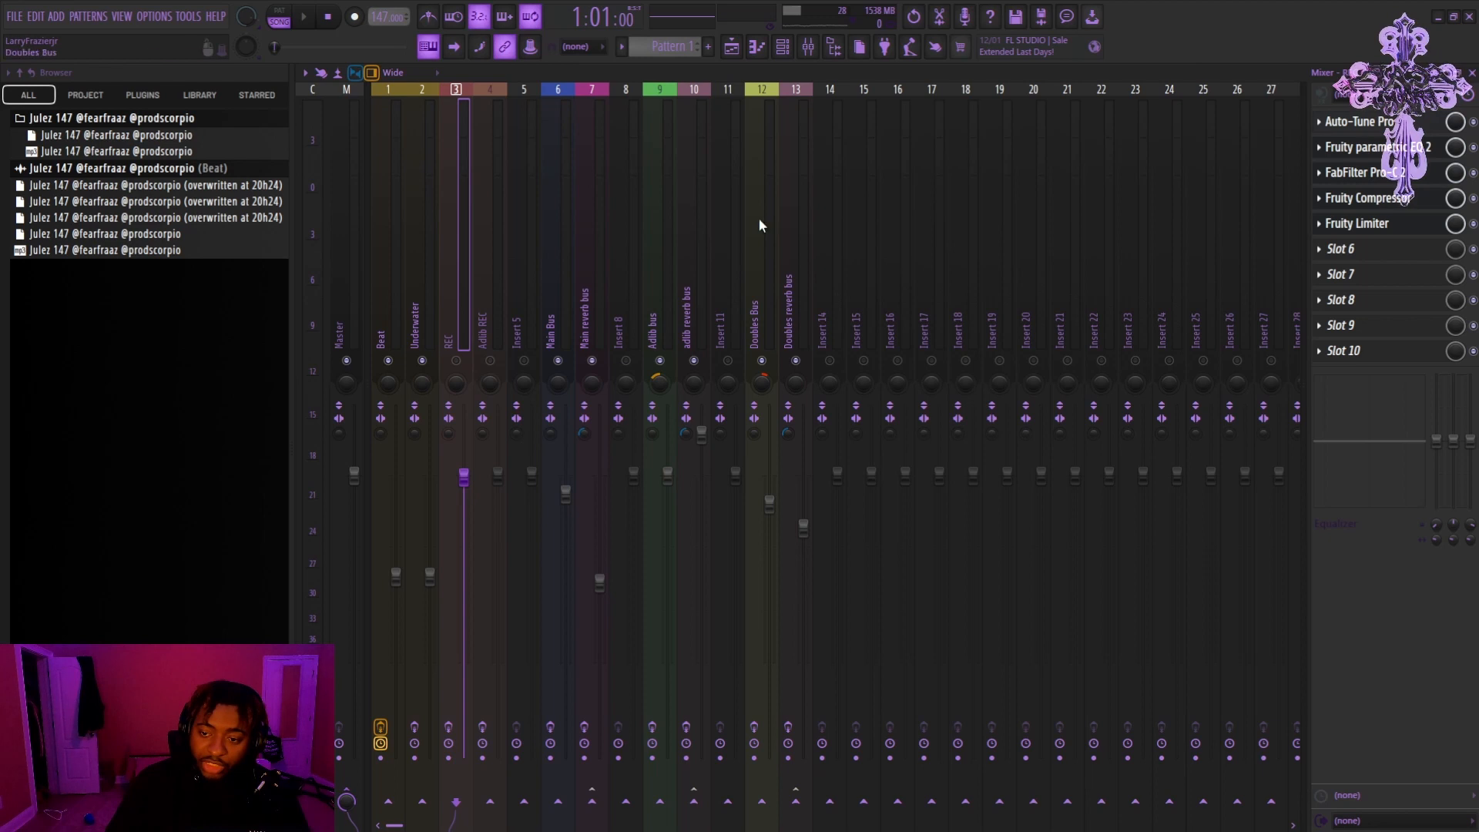
pyautogui.click(1358, 122)
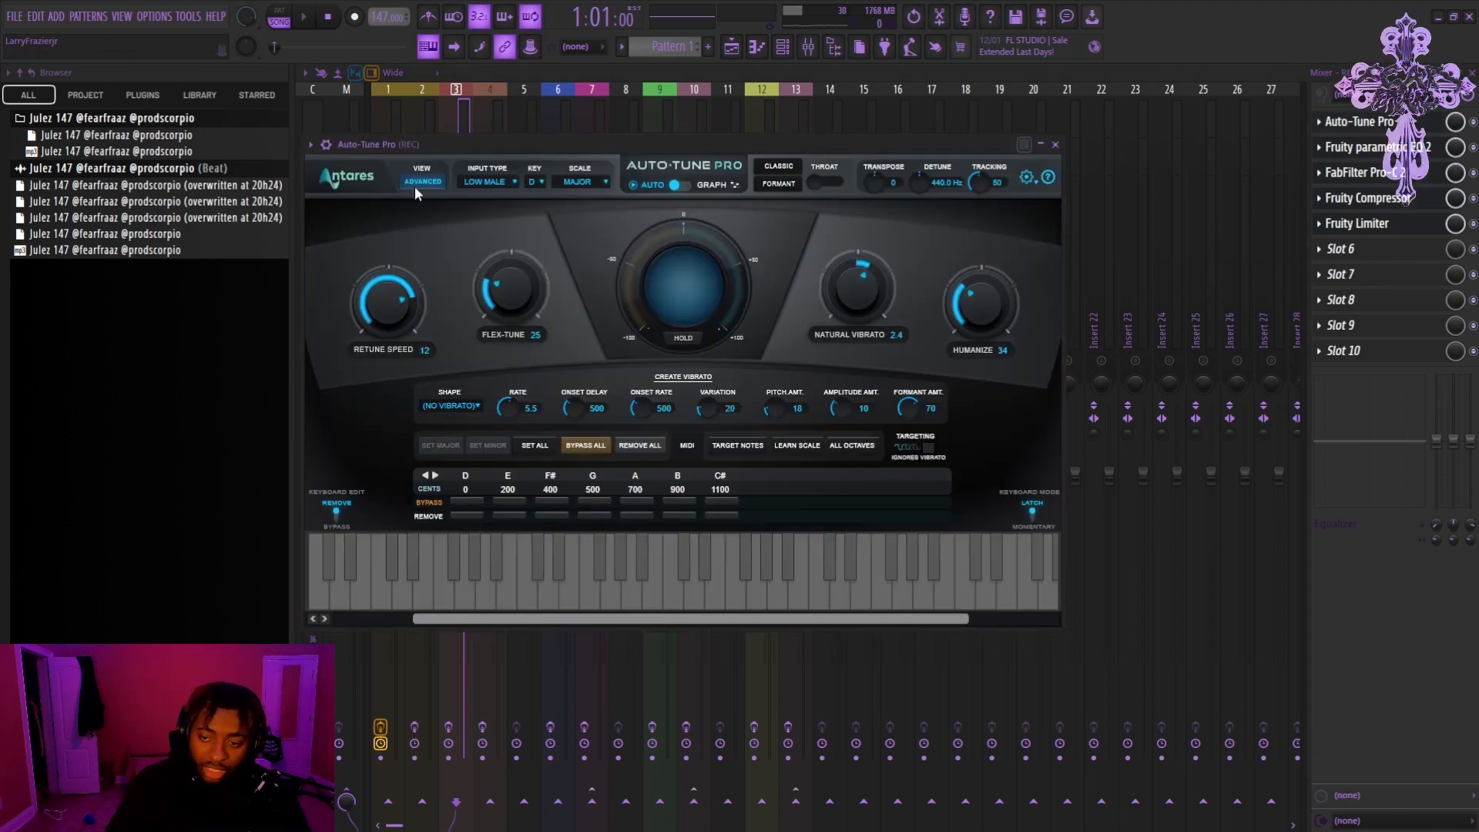
pyautogui.click(1055, 145)
# Step: Copy the REC track's Auto-Tune Pro to the Adlib REC mixer track and move the copy up to the second effect slot
pyautogui.click(1320, 124)
pyautogui.moveTo(1356, 212); pyautogui.dragTo(485, 290)
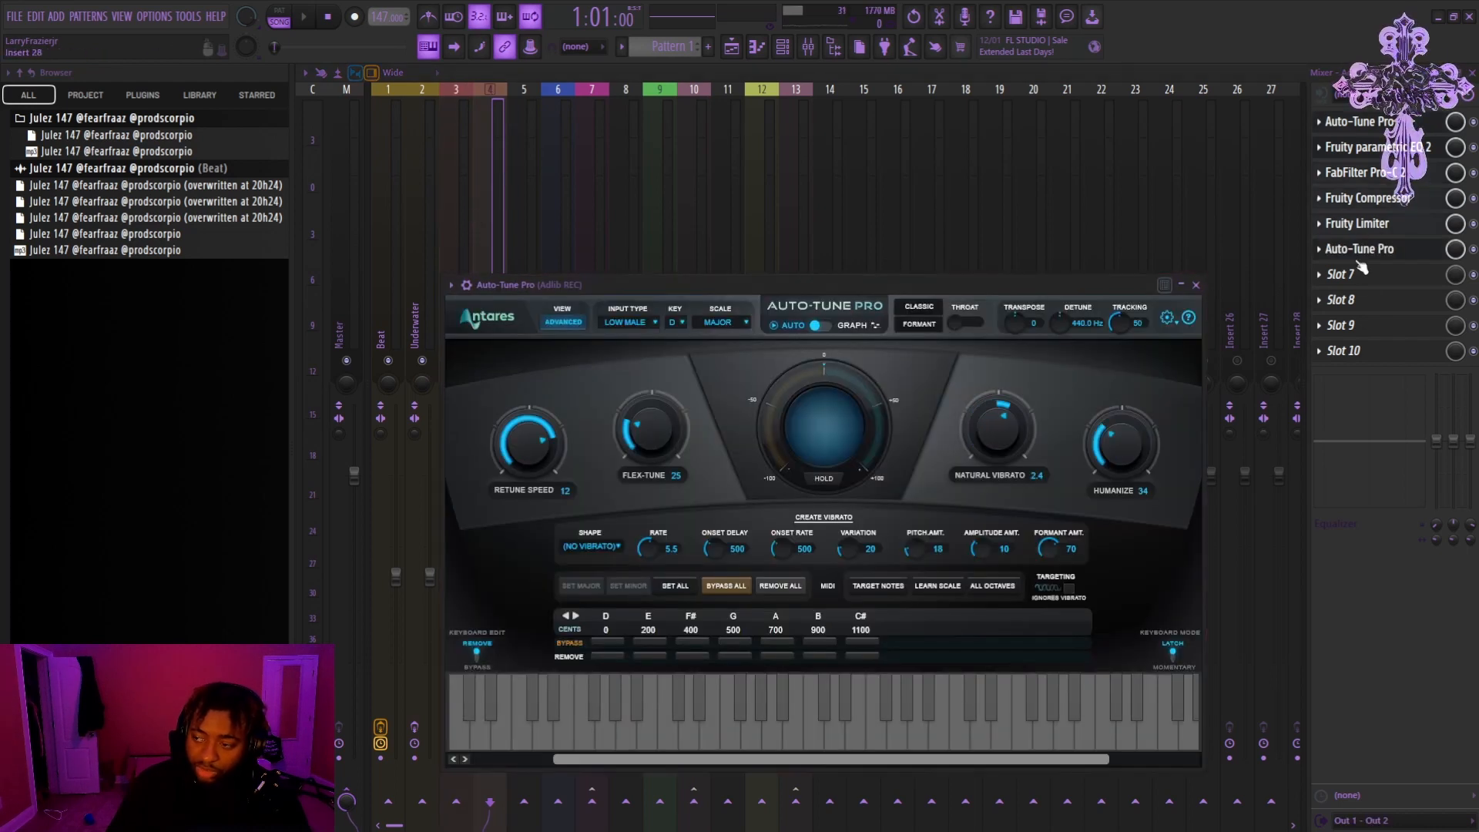
pyautogui.moveTo(1352, 262); pyautogui.dragTo(1357, 148)
pyautogui.click(1431, 155)
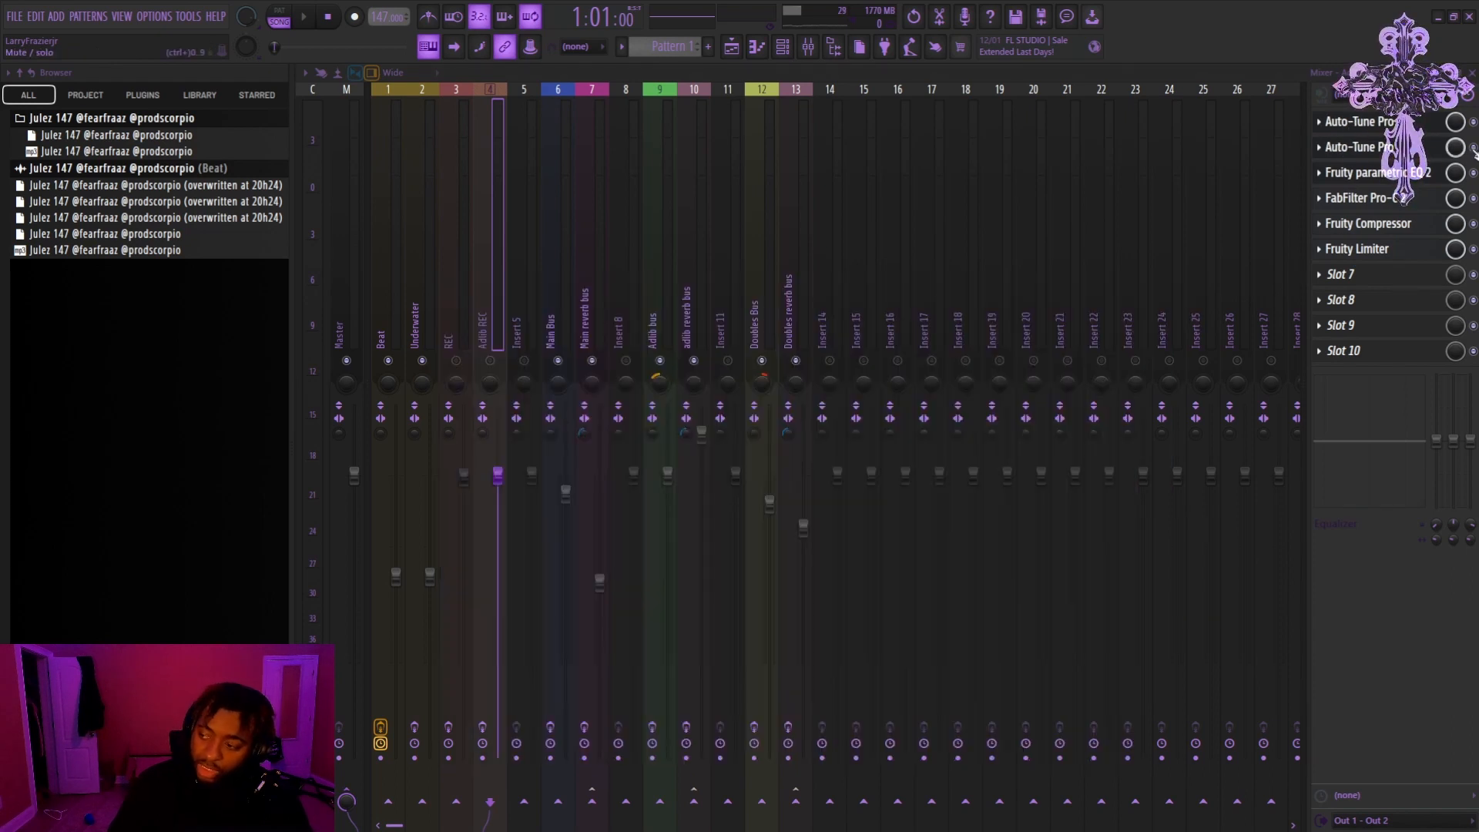
# Step: Set the REC mixer track's audio input to In 1 and switch it to external input only
pyautogui.click(457, 366)
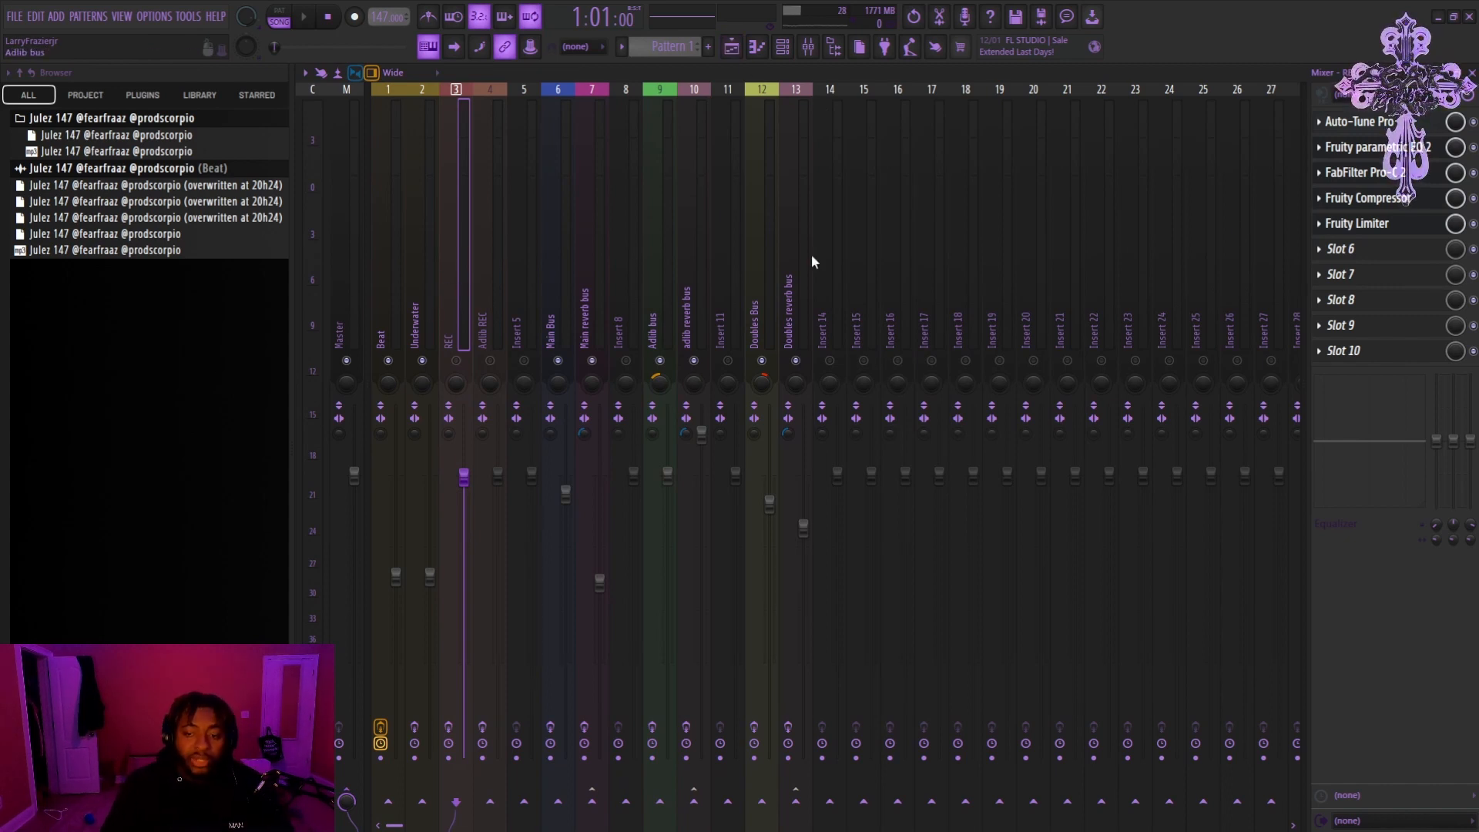
pyautogui.click(1349, 94)
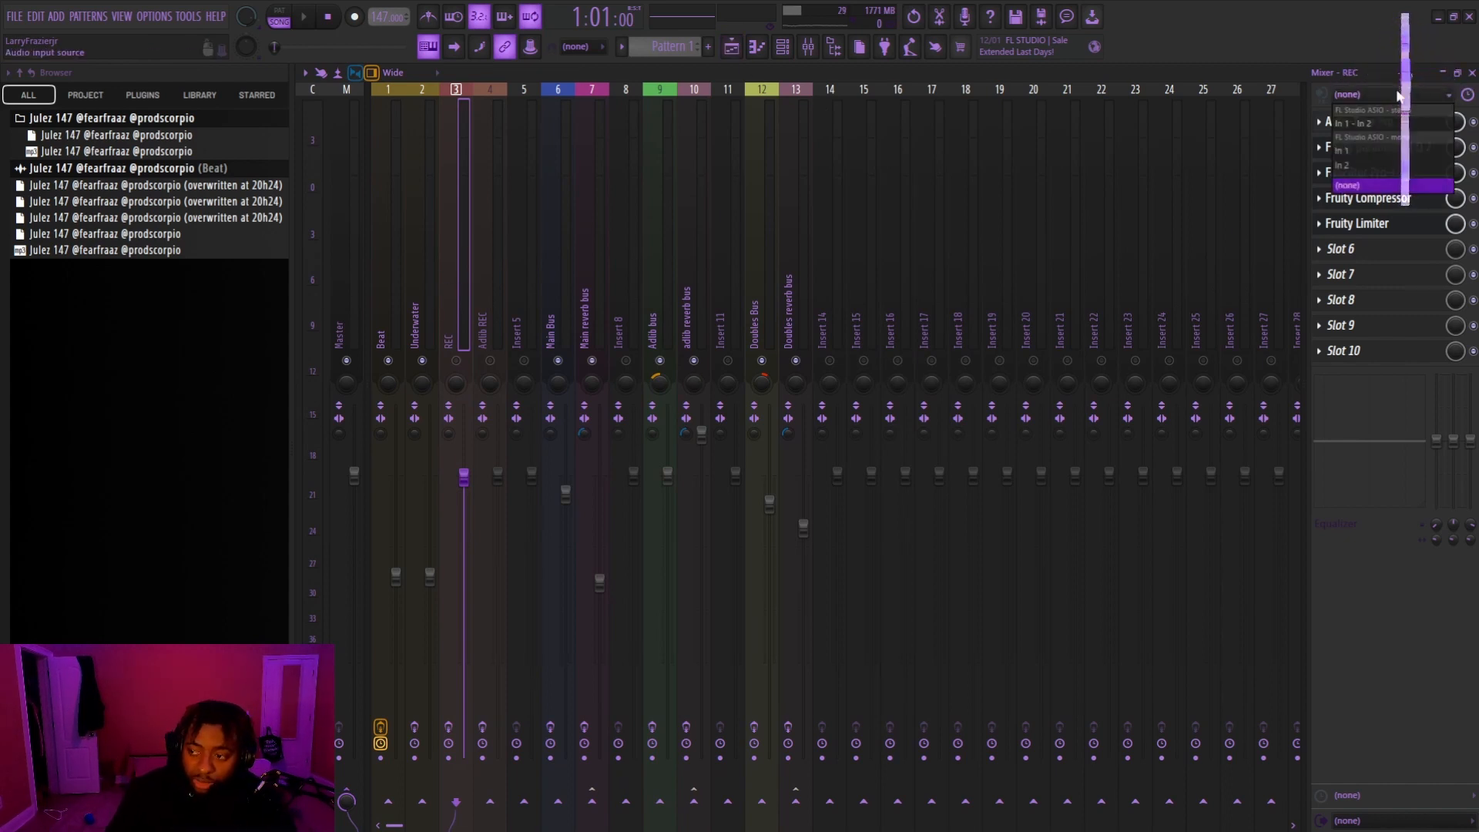
pyautogui.click(1400, 151)
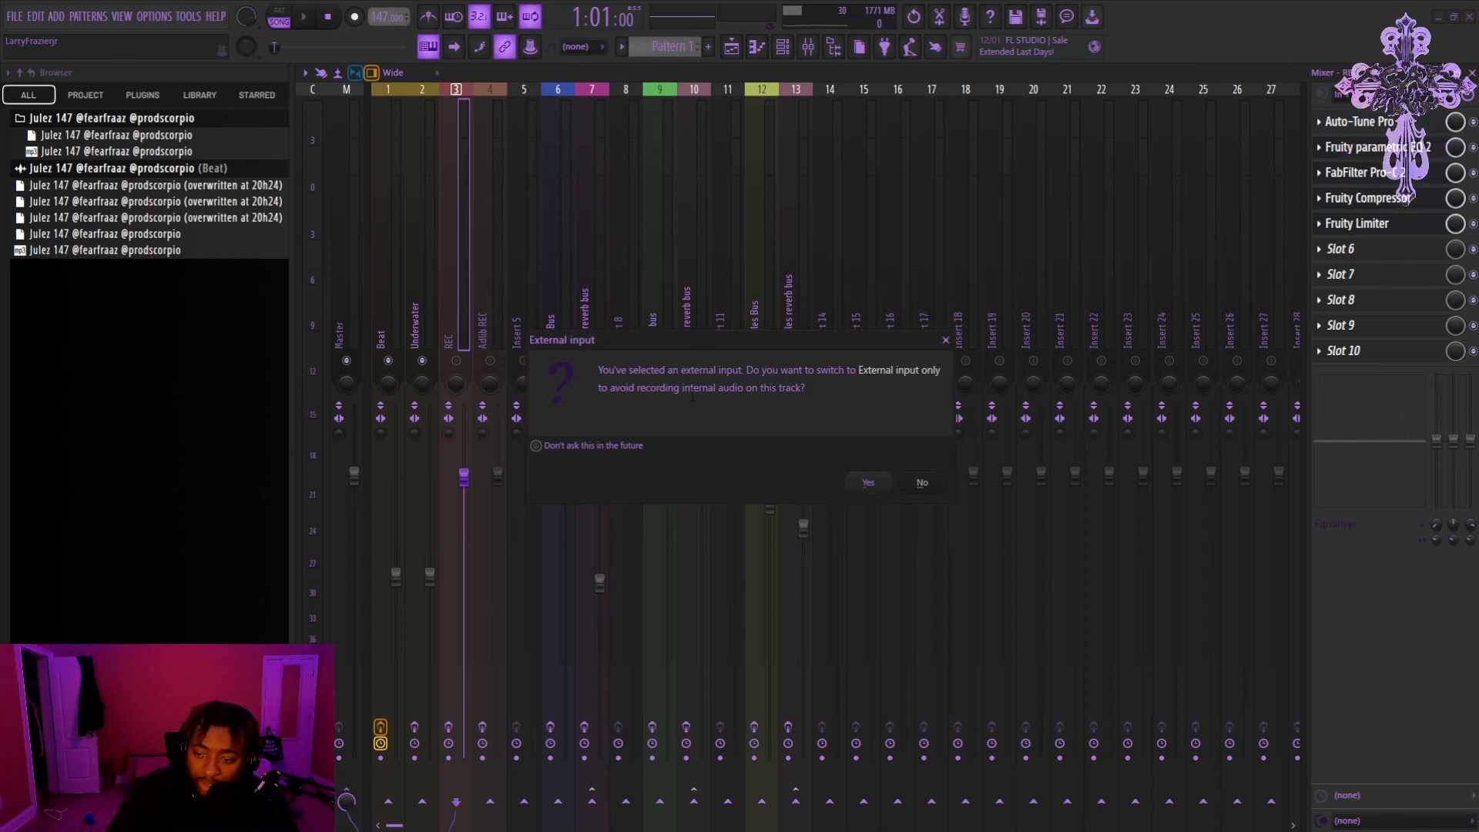
pyautogui.click(878, 492)
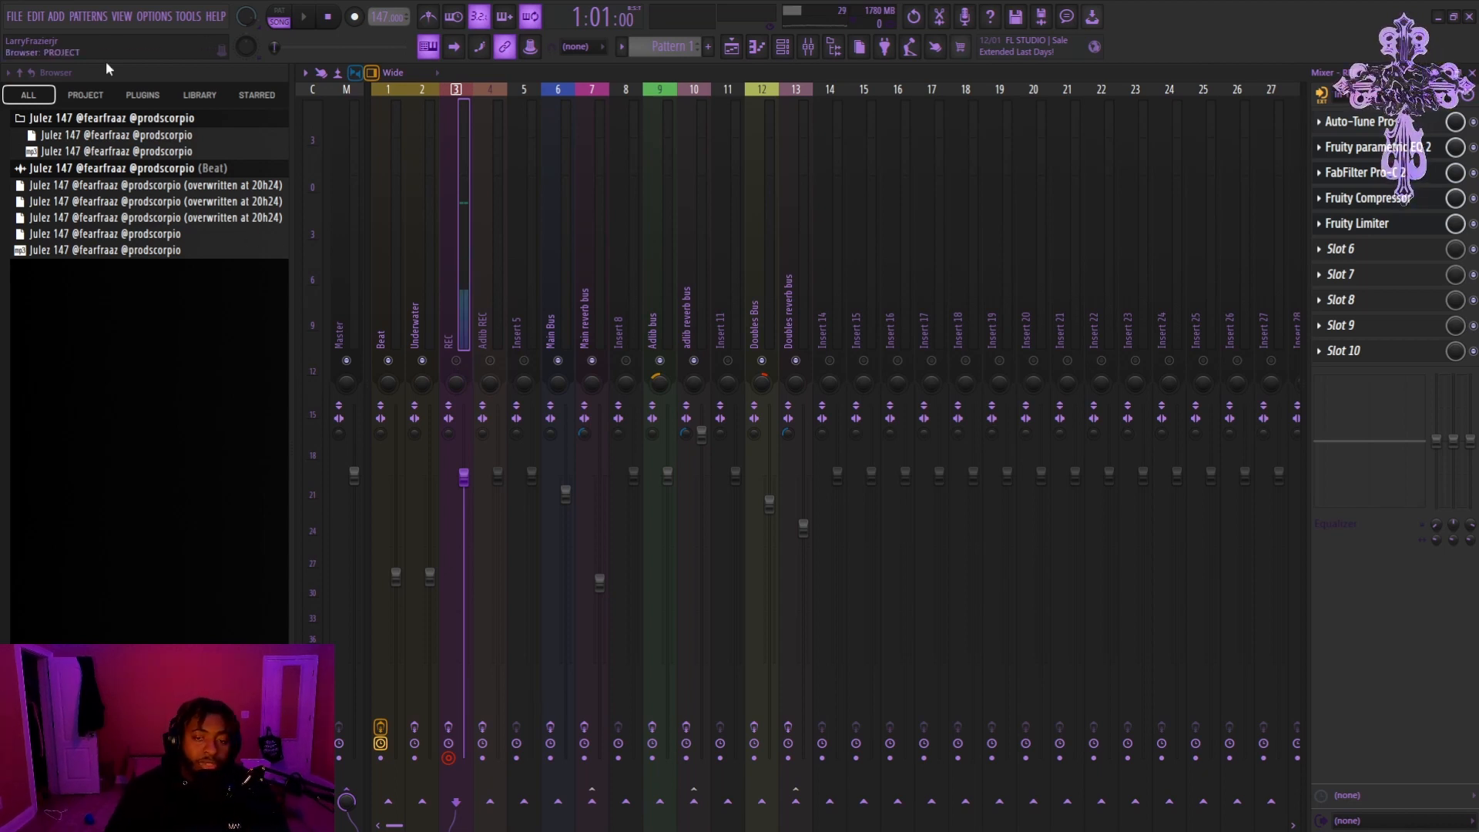
# Step: Review the available audio devices and the FL Studio ASIO panel in the audio settings, and close the settings
pyautogui.click(157, 27)
pyautogui.click(181, 68)
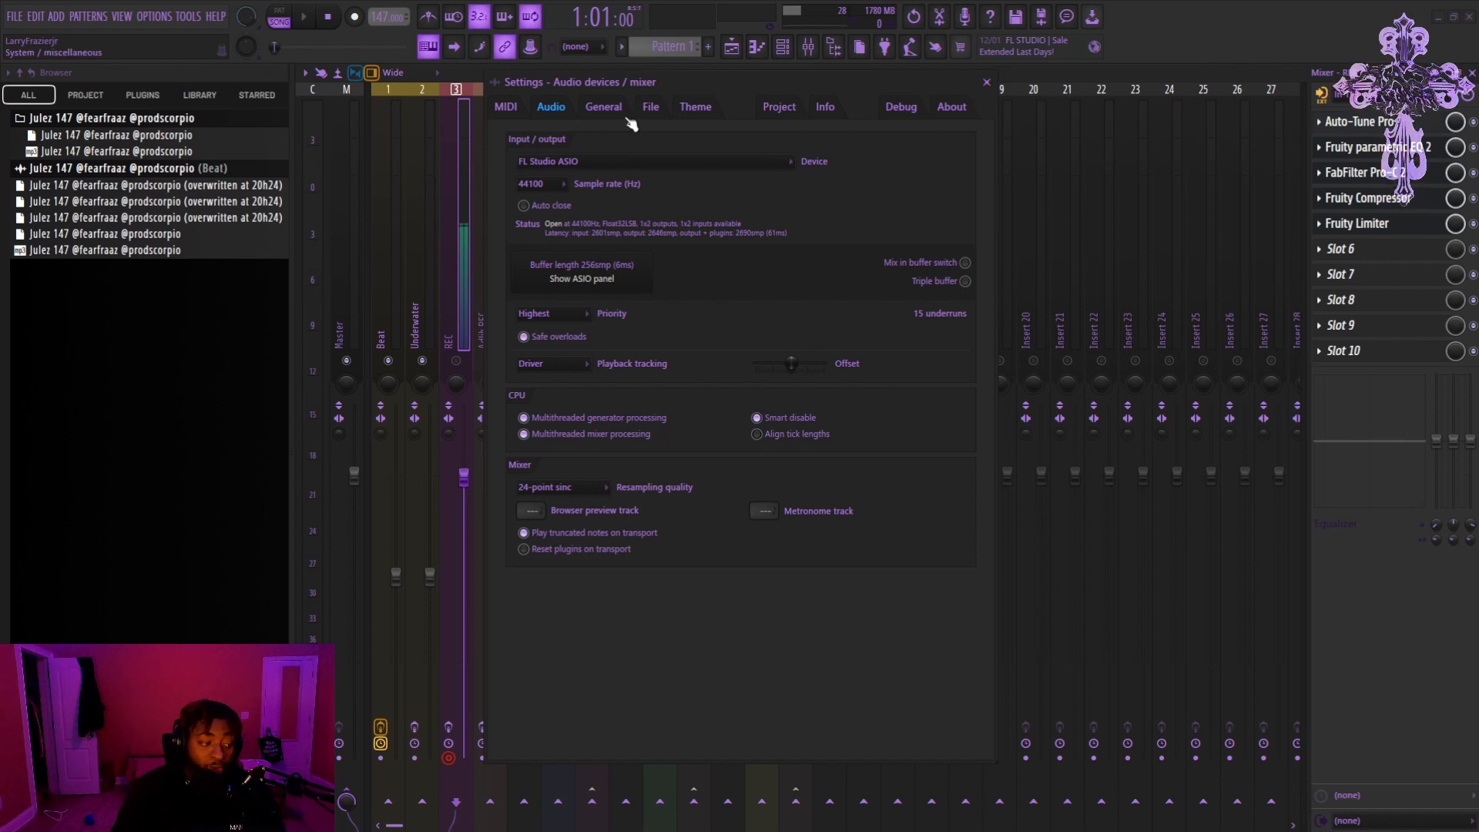
pyautogui.click(643, 164)
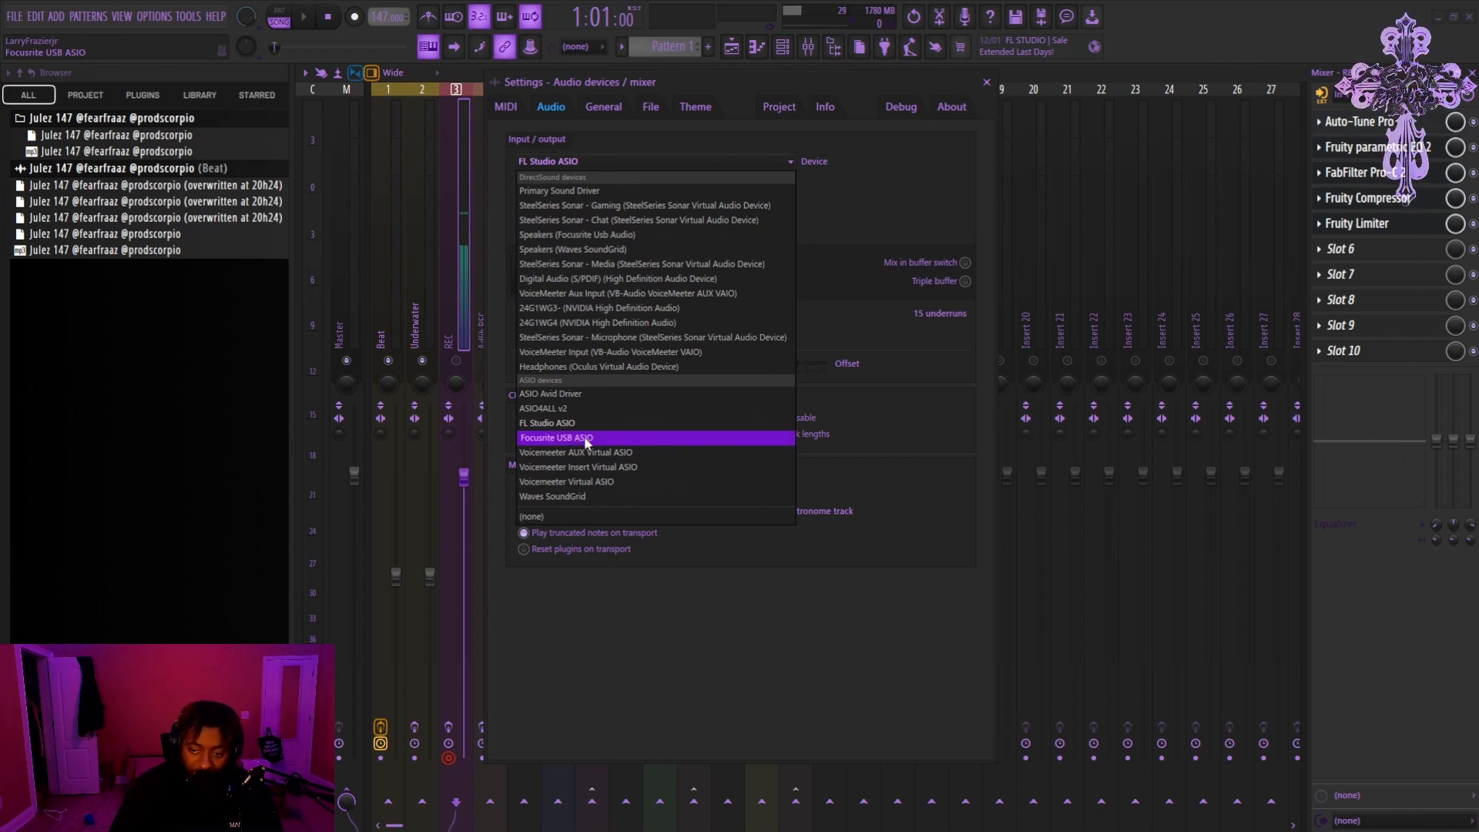
pyautogui.click(914, 352)
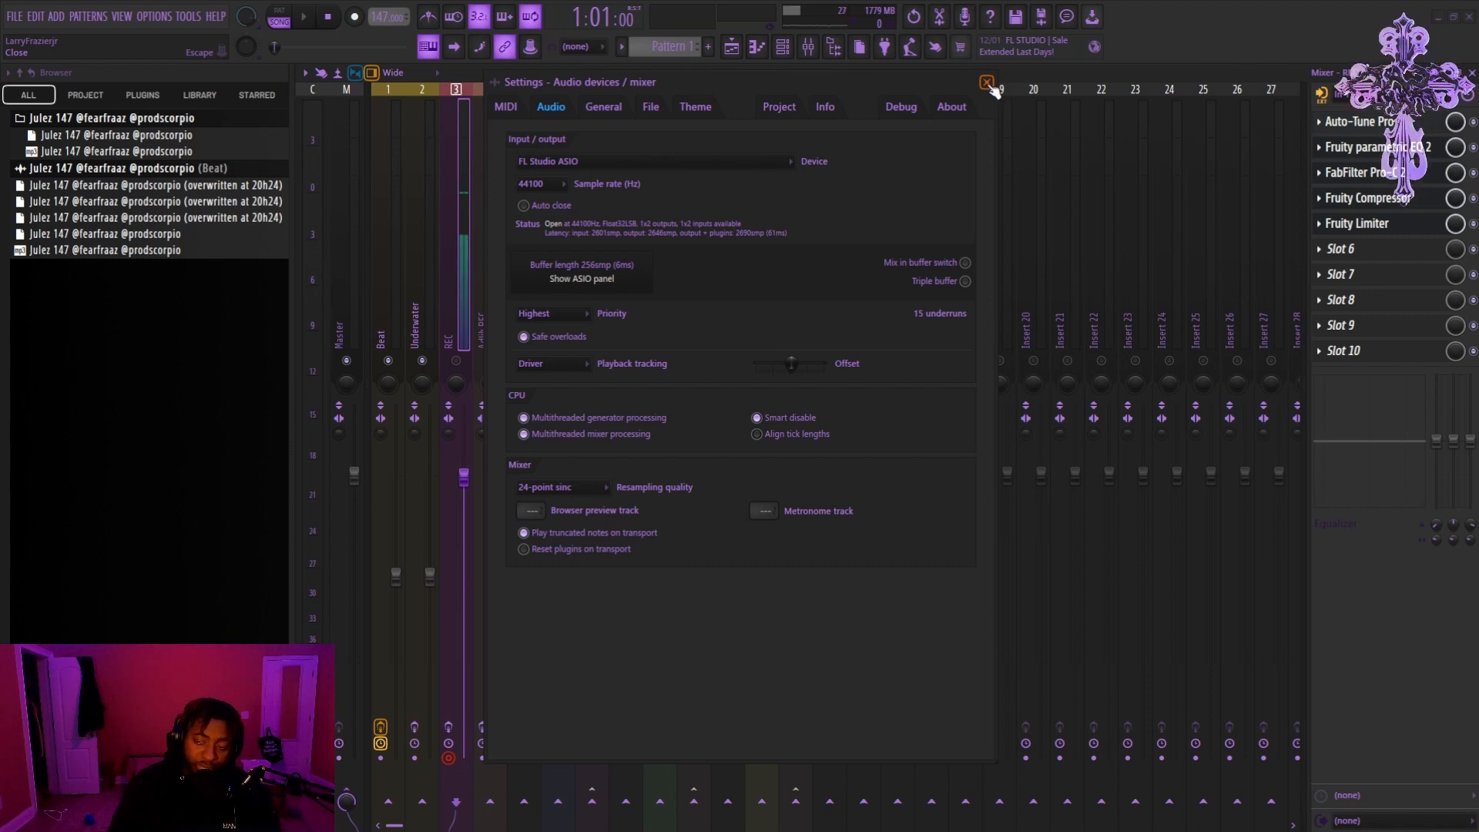
pyautogui.click(613, 284)
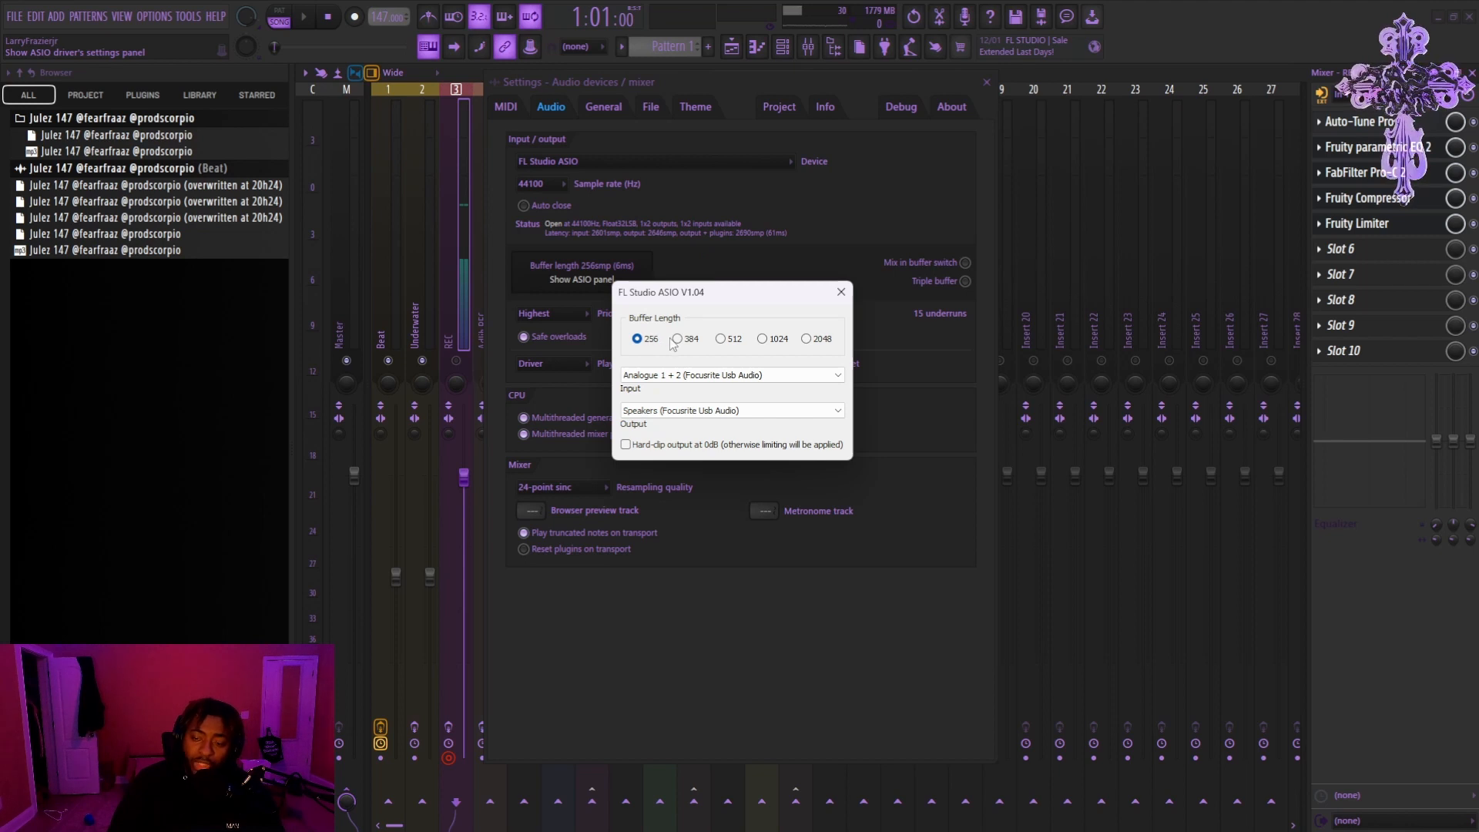
pyautogui.click(840, 293)
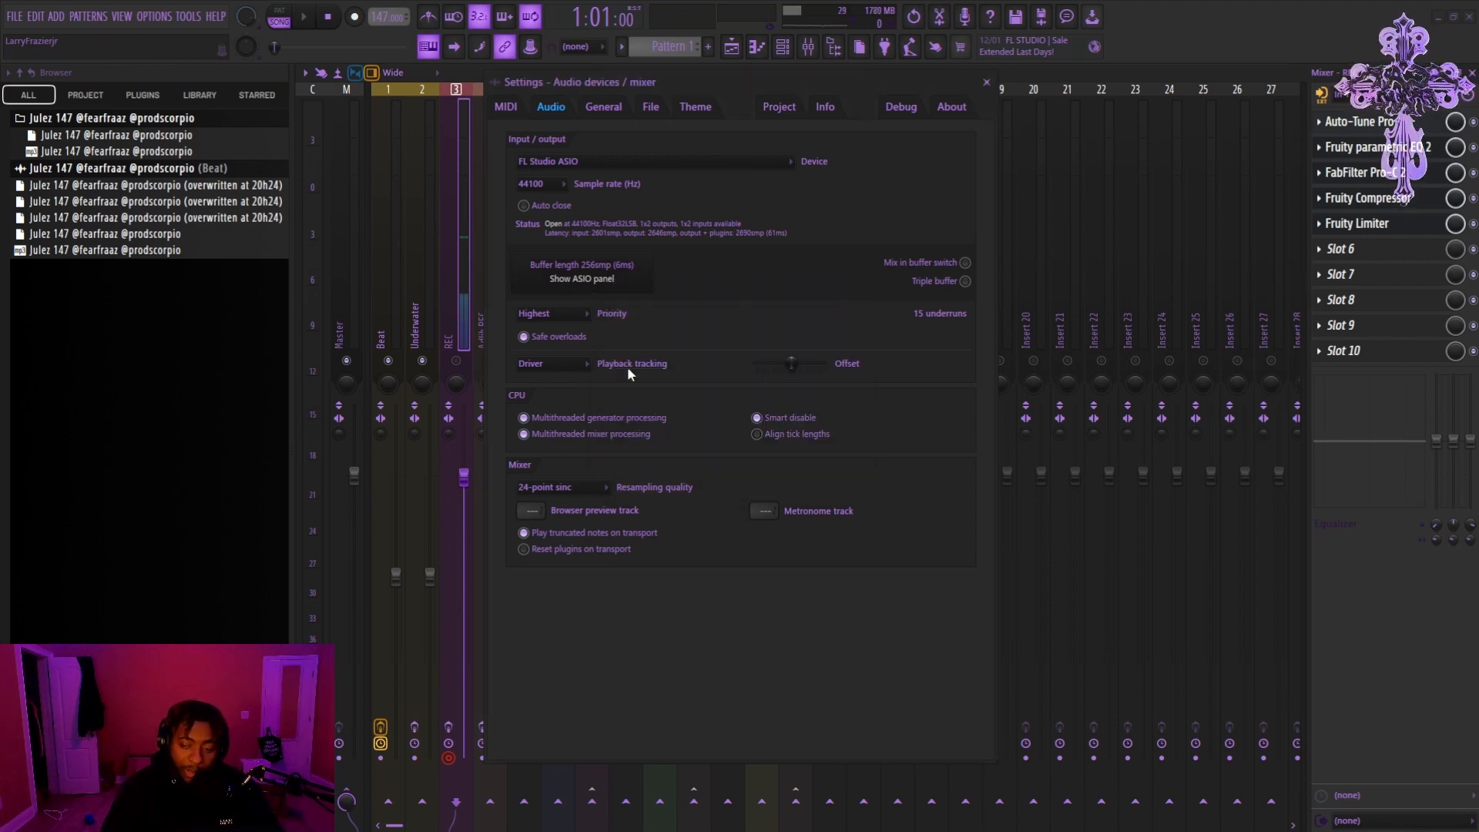
pyautogui.click(986, 82)
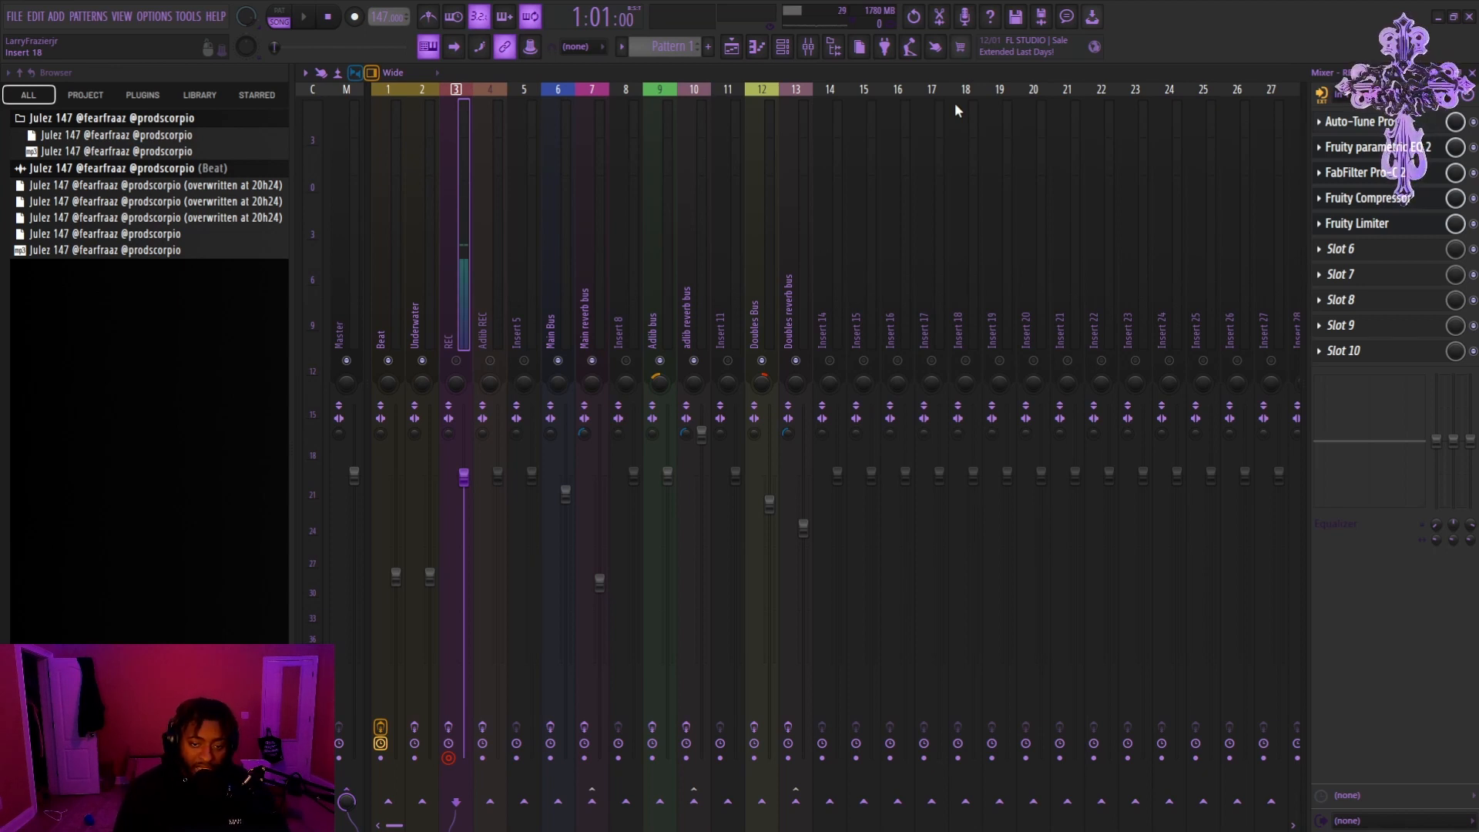
# Step: In the REC track's Auto-Tune Pro, set Retune Speed to 11, Flex-Tune to 24 and Natural Vibrato to -0.5, and lower Humanize
pyautogui.press('F9')
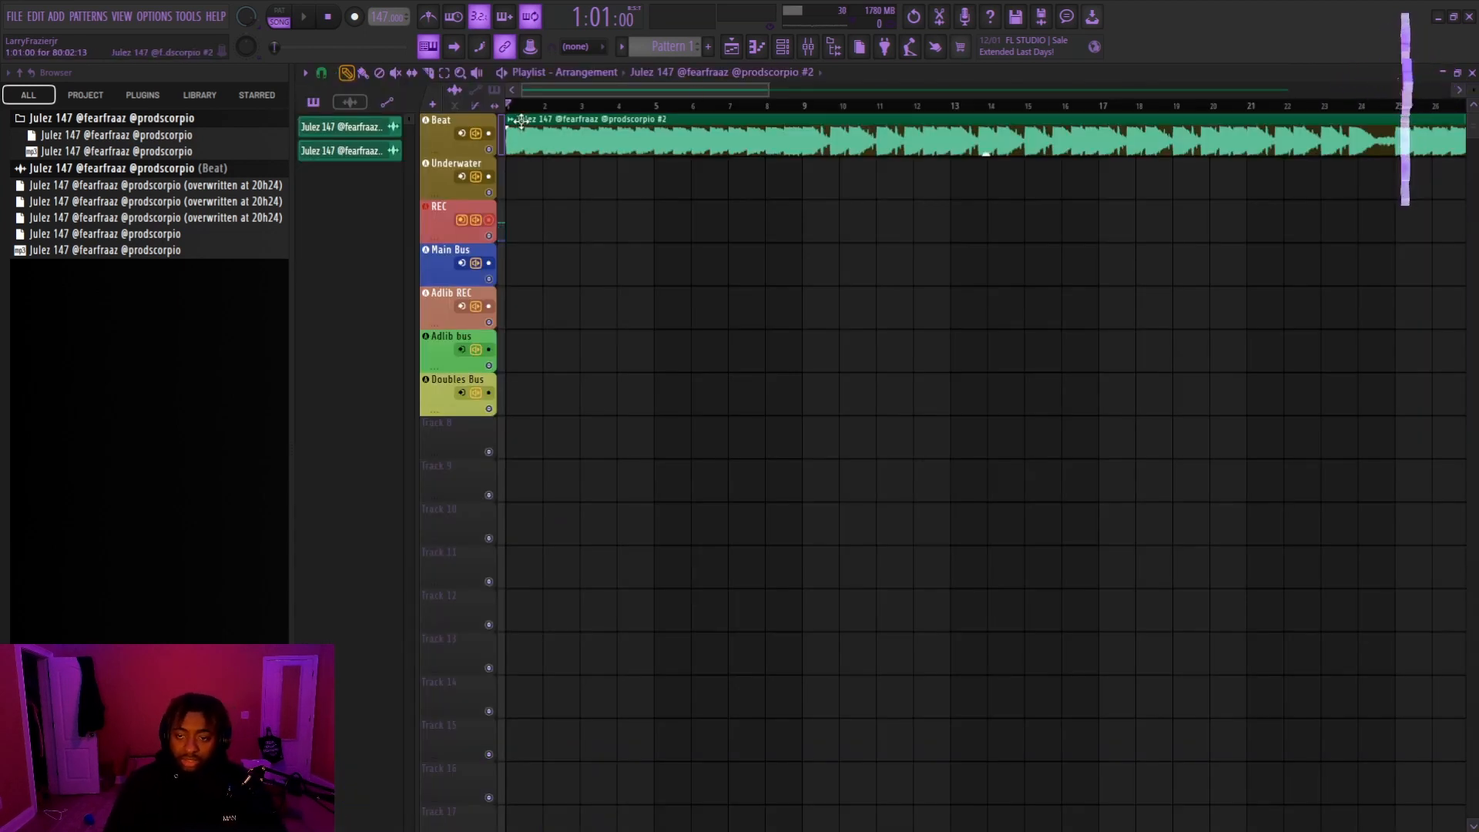
pyautogui.click(810, 49)
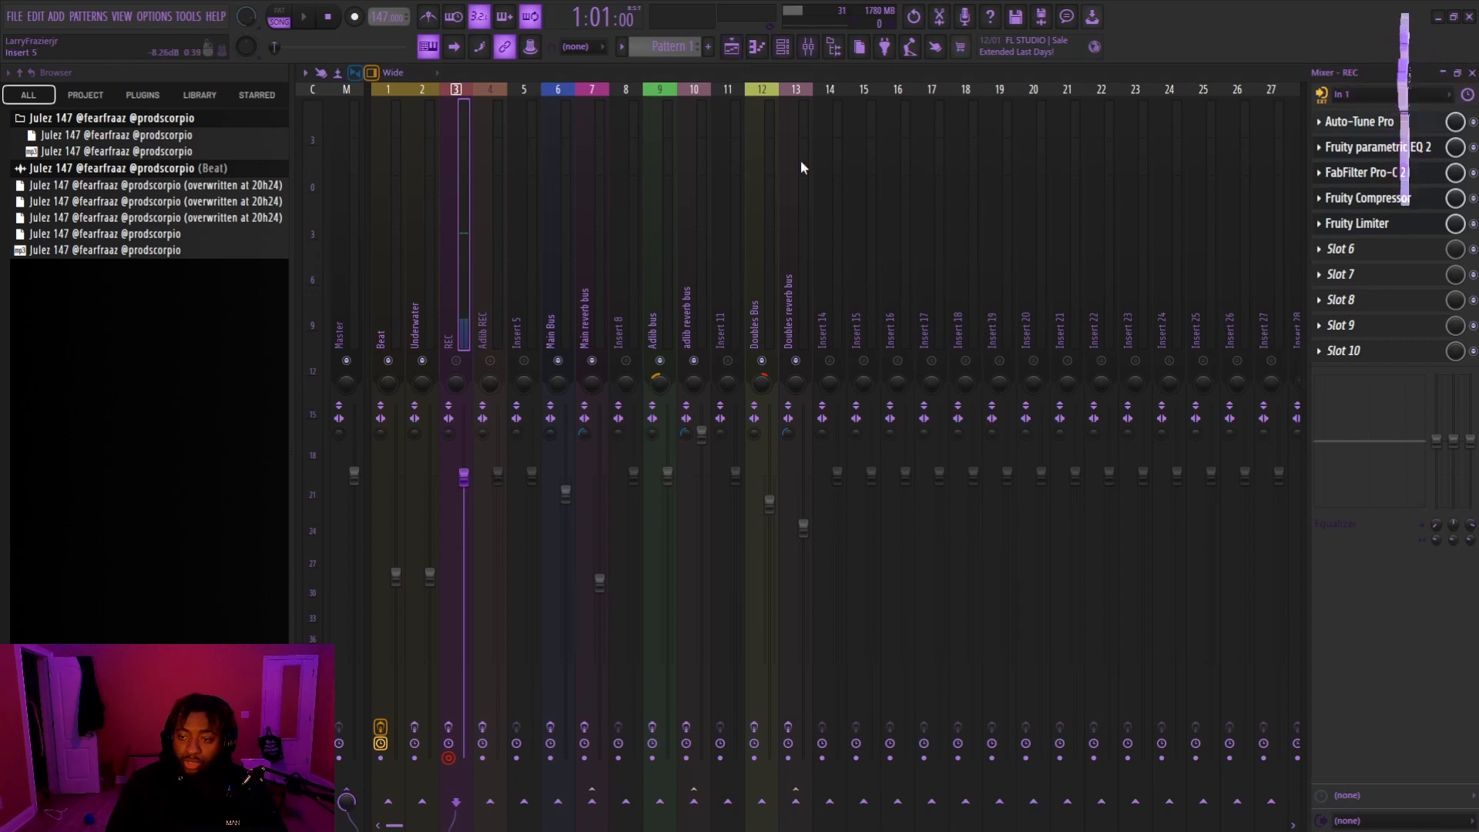
pyautogui.click(1360, 122)
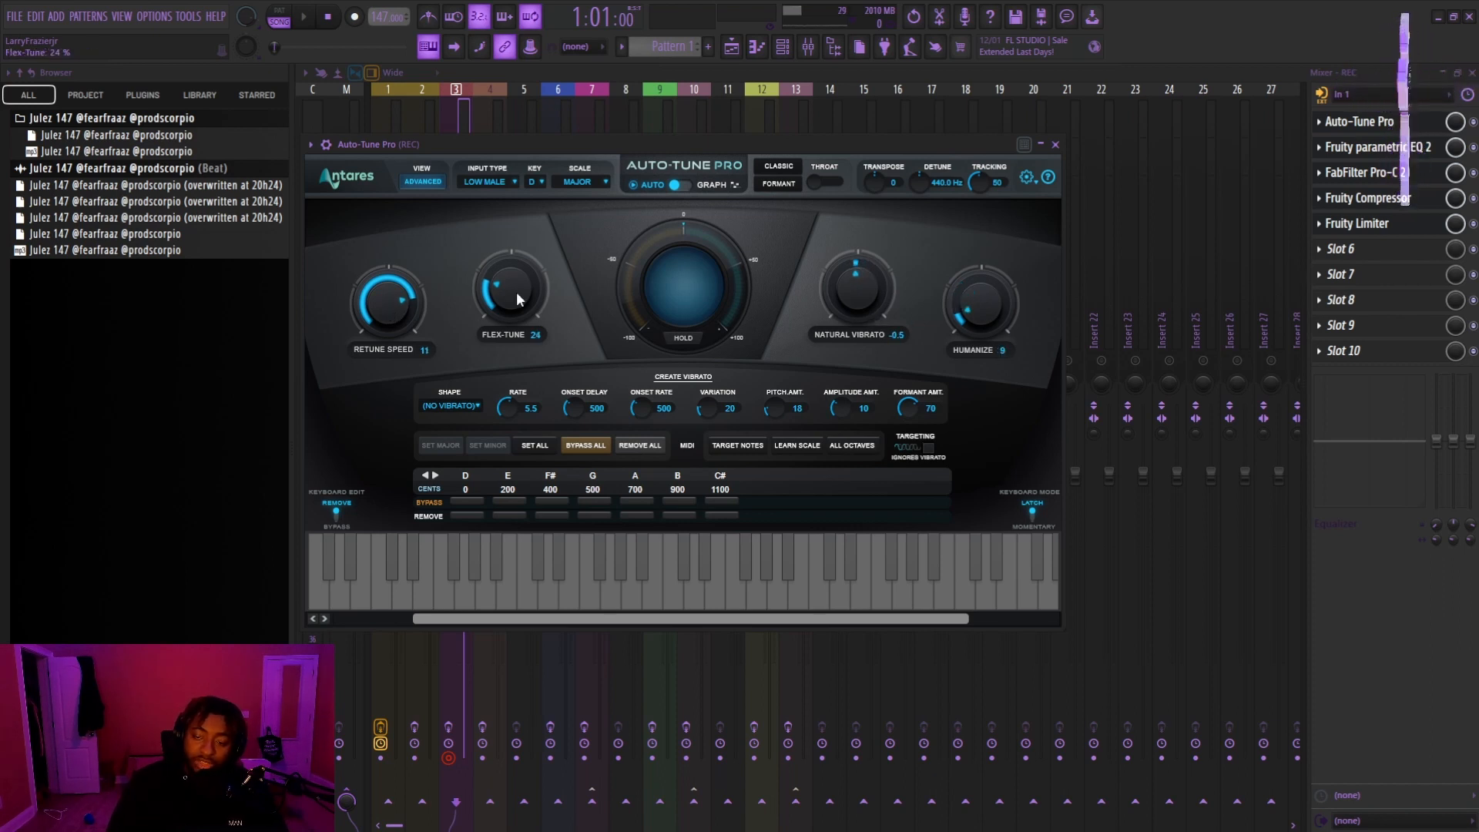
pyautogui.click(1054, 142)
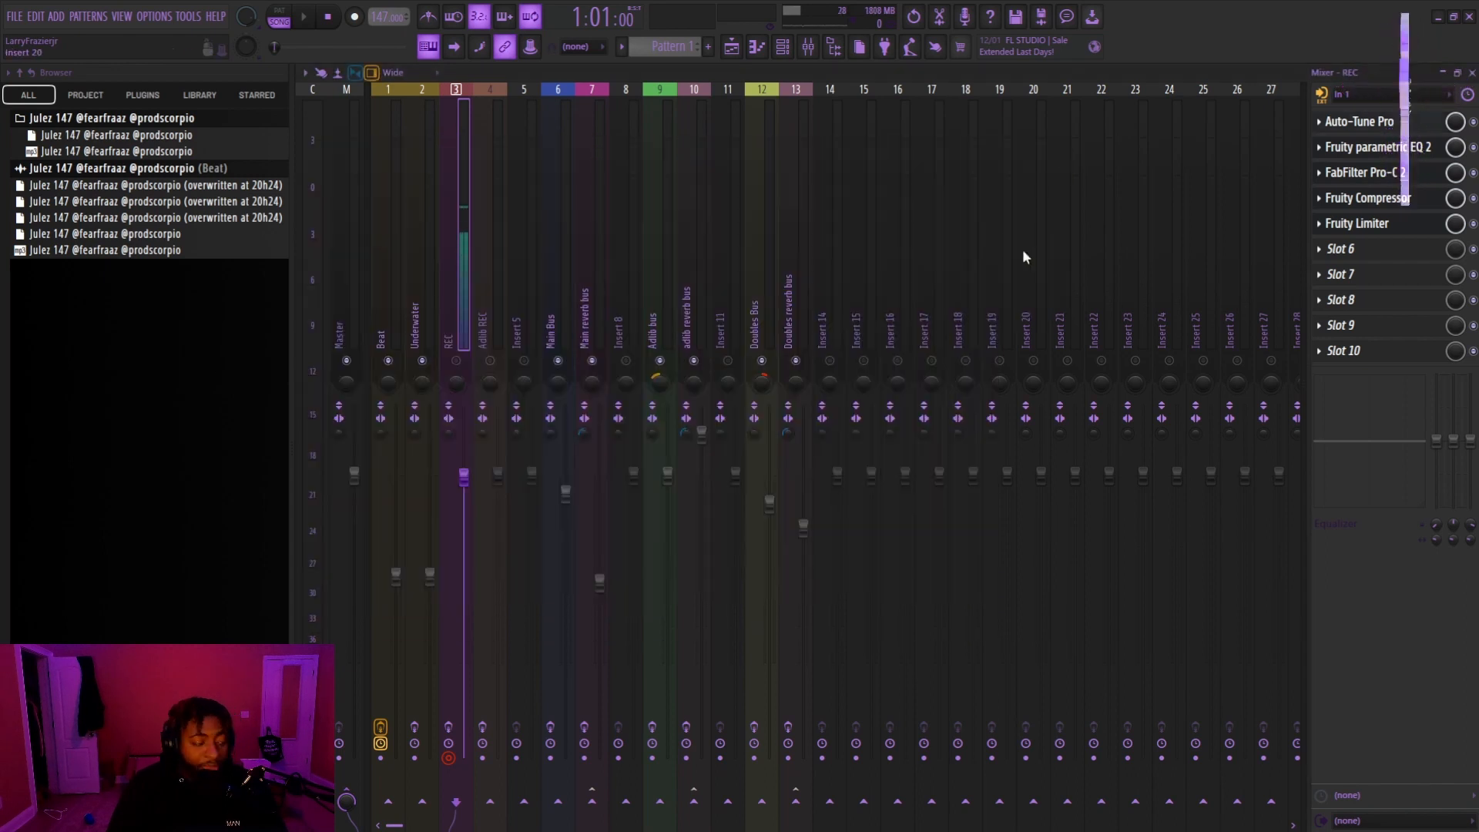
# Step: Unmute the REC mixer track, switch its effect slots on and off to compare the sound, and mute the track again
pyautogui.click(744, 48)
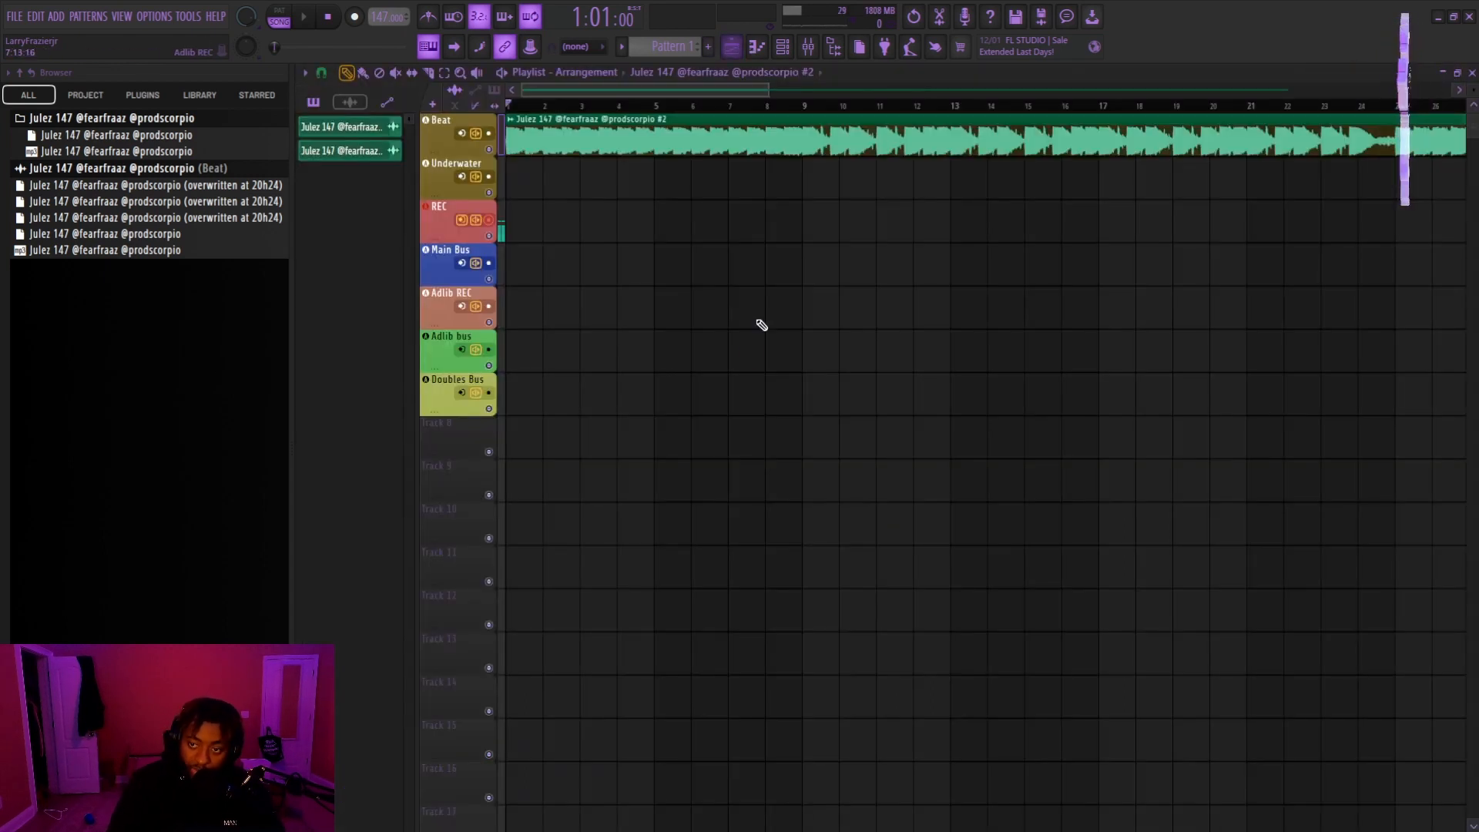
pyautogui.click(808, 47)
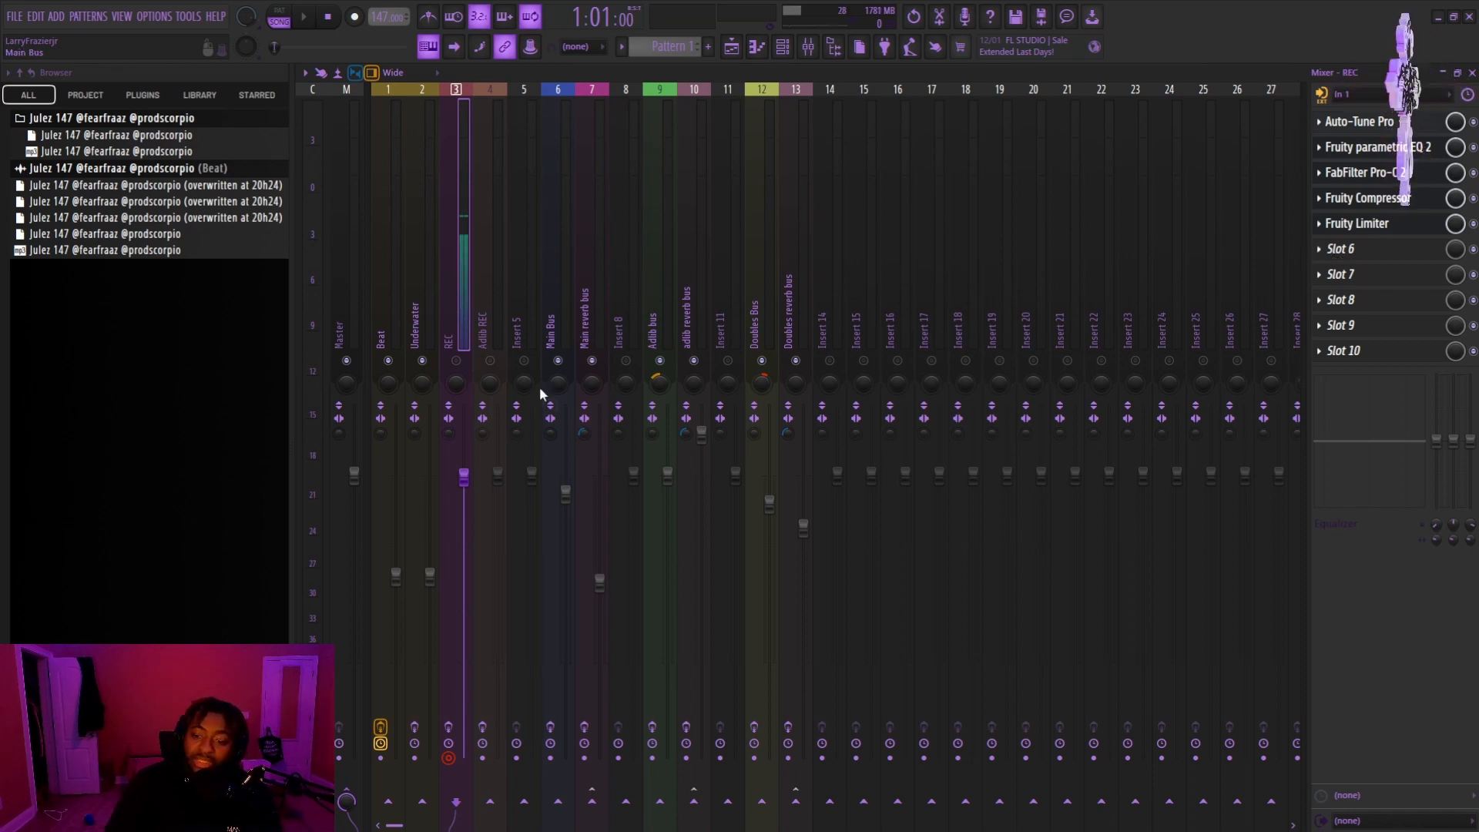
pyautogui.click(456, 361)
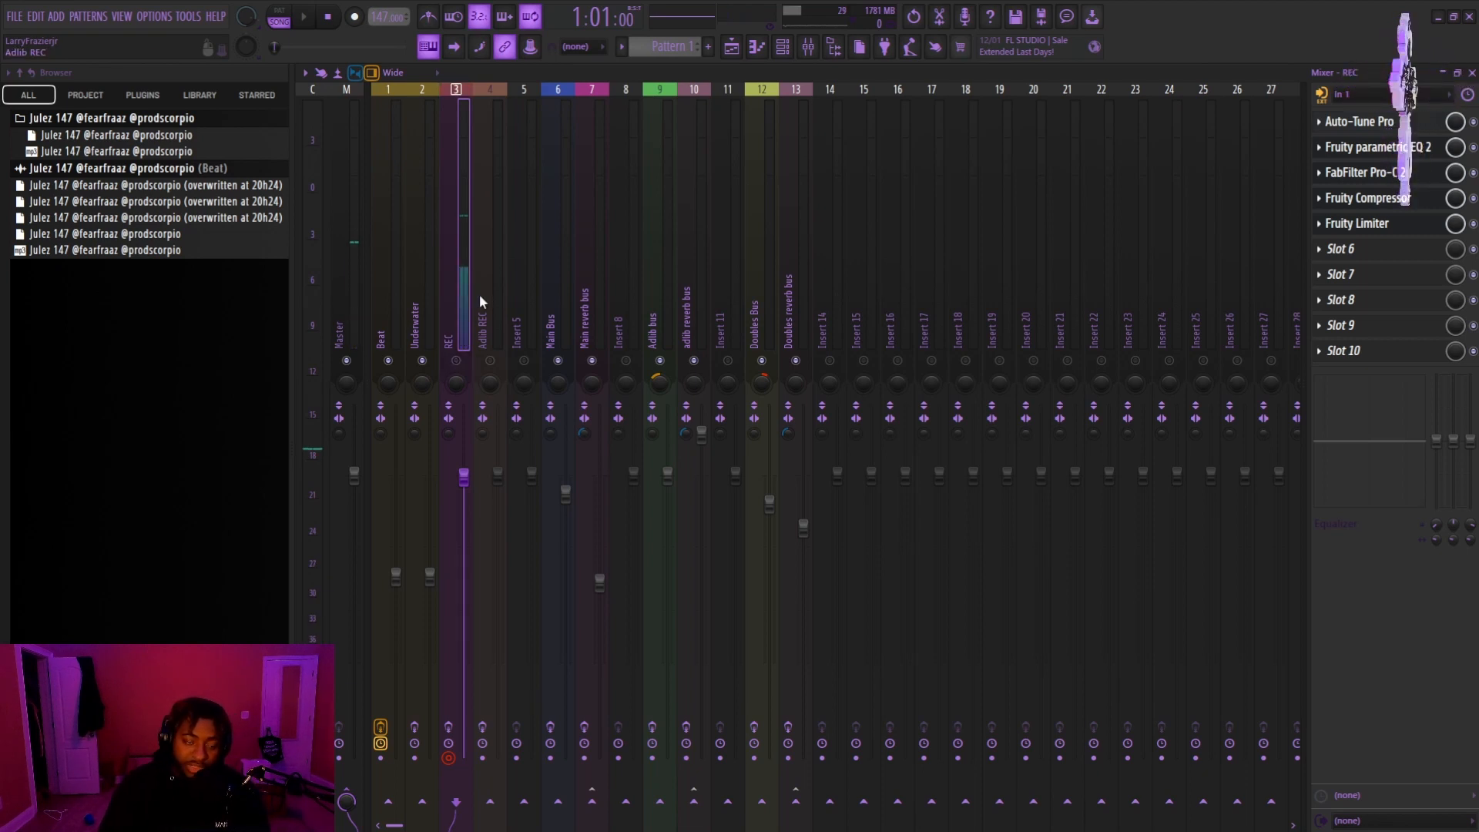
pyautogui.click(450, 728)
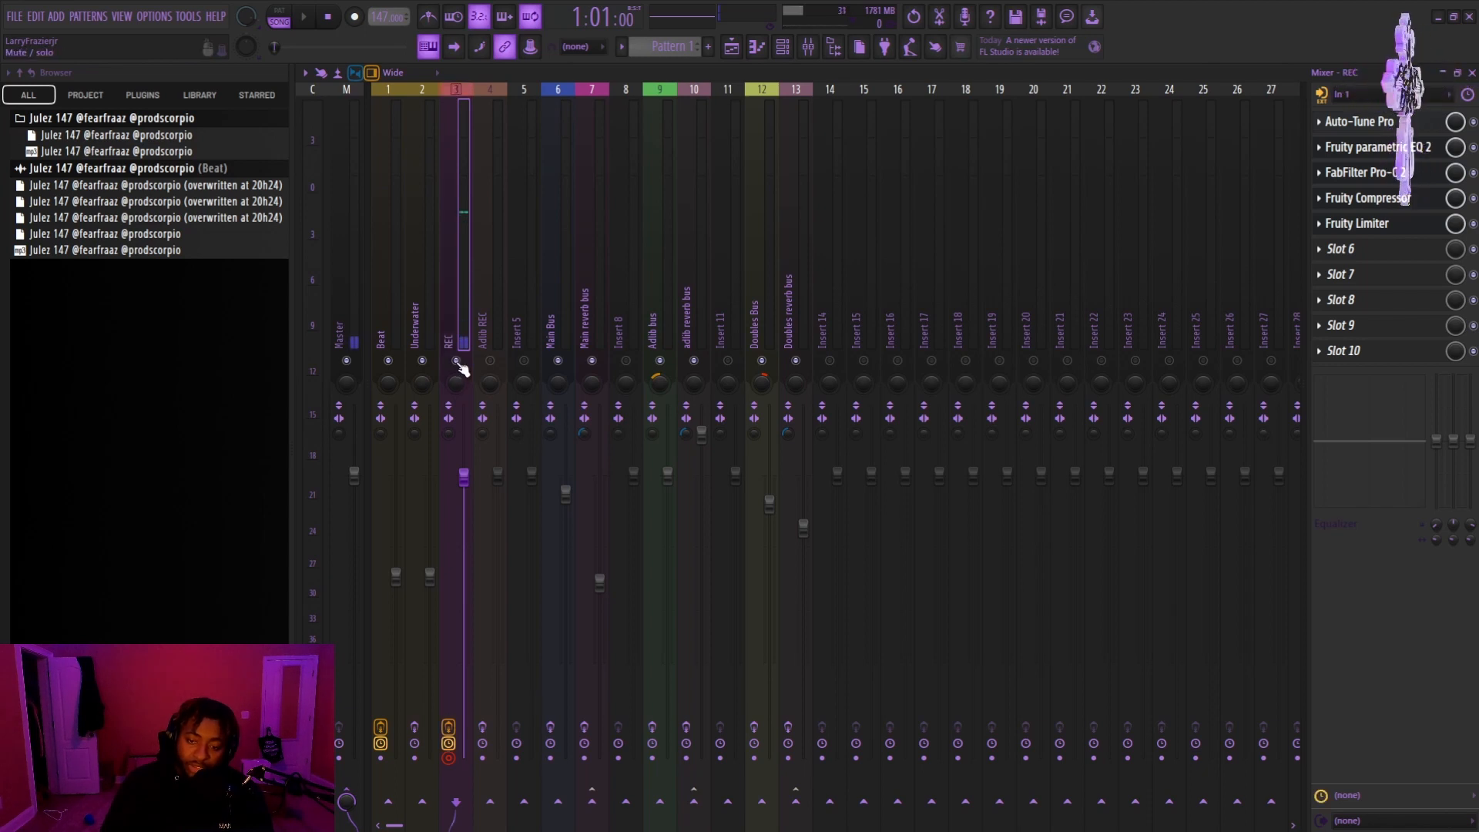
pyautogui.click(449, 727)
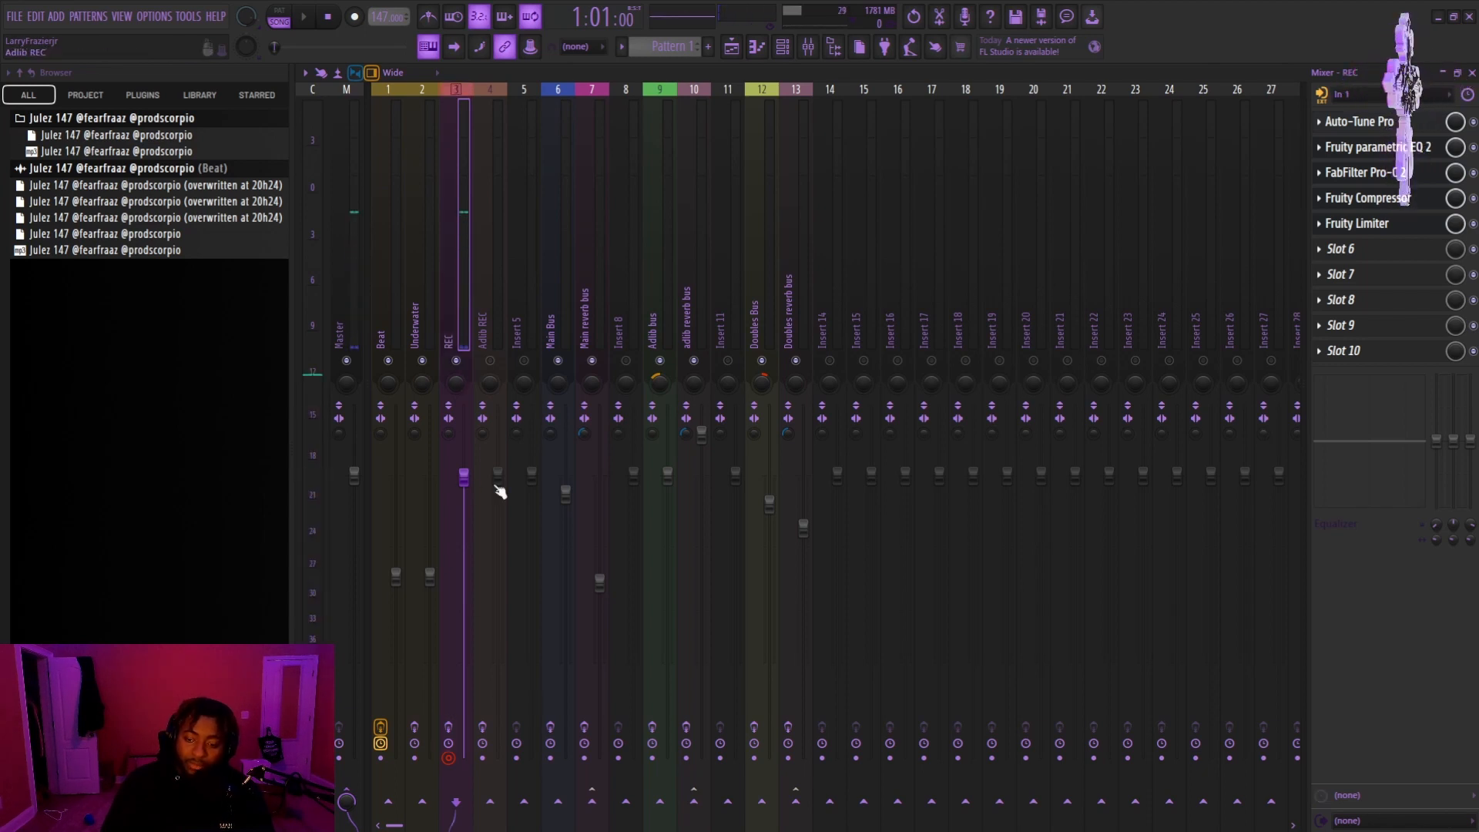
pyautogui.click(456, 361)
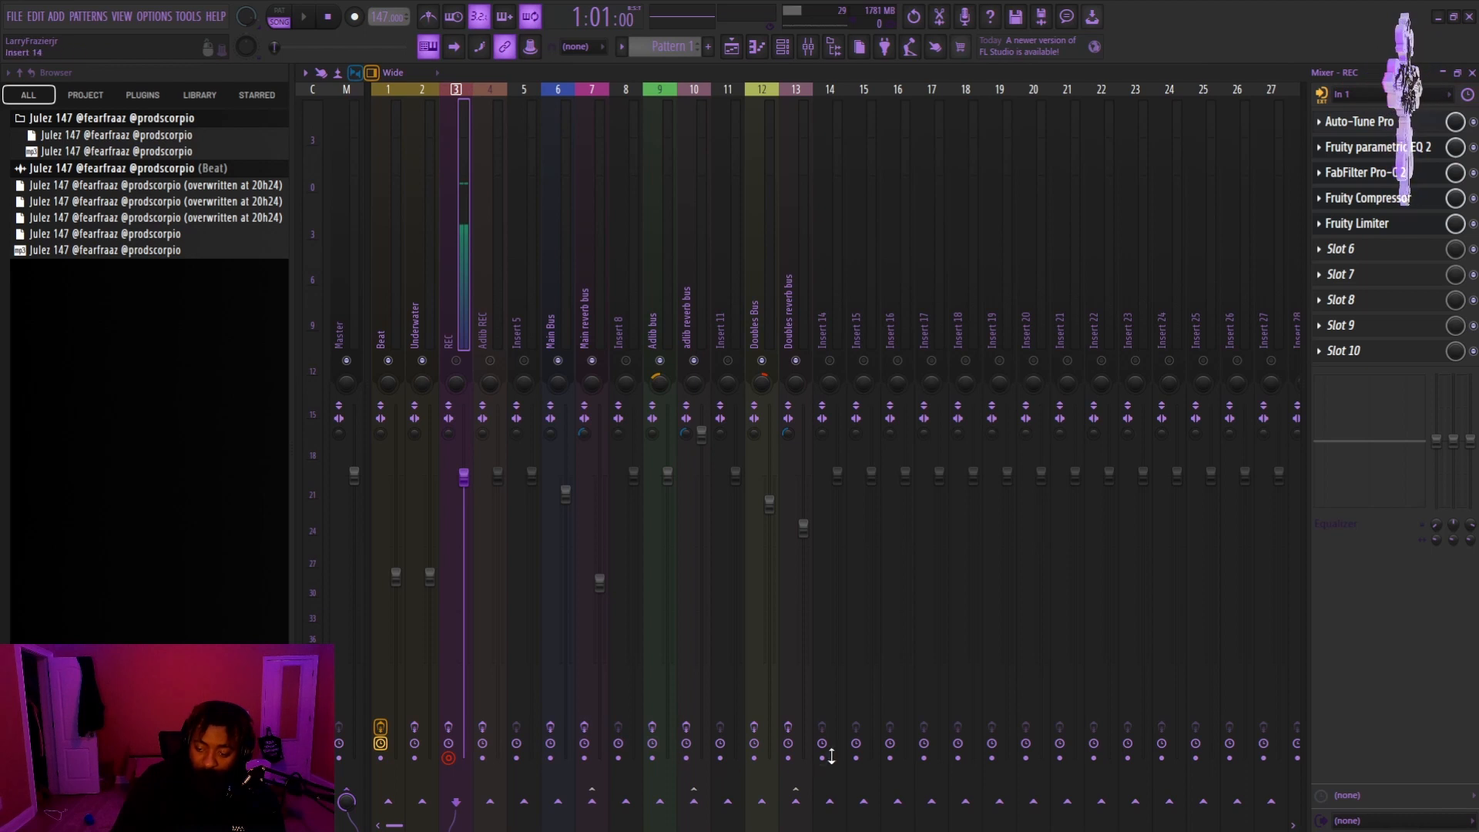
# Step: Enable the effect slots on the Underwater, REC, Adlib REC, Main, Adlib and Doubles mixer tracks, including their reverb buses
pyautogui.click(415, 727)
pyautogui.click(449, 727)
pyautogui.click(482, 728)
pyautogui.click(685, 727)
pyautogui.click(754, 727)
pyautogui.click(788, 727)
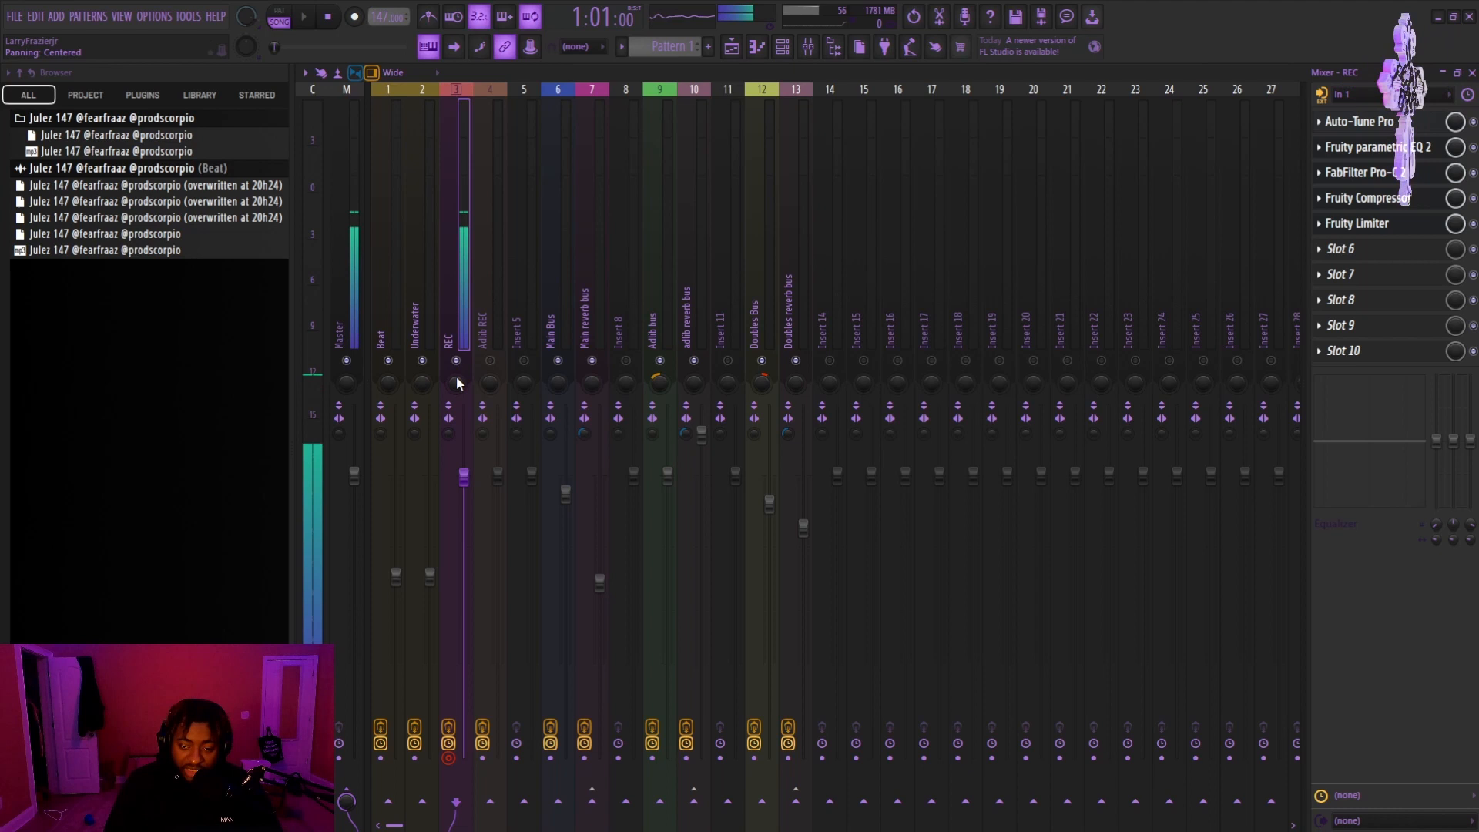
# Step: Disable the effect slots on the Adlib REC track and on the Main, Adlib and Doubles buses and their reverb buses
pyautogui.click(550, 728)
pyautogui.click(584, 728)
pyautogui.click(652, 728)
pyautogui.click(685, 728)
pyautogui.click(754, 728)
pyautogui.click(482, 727)
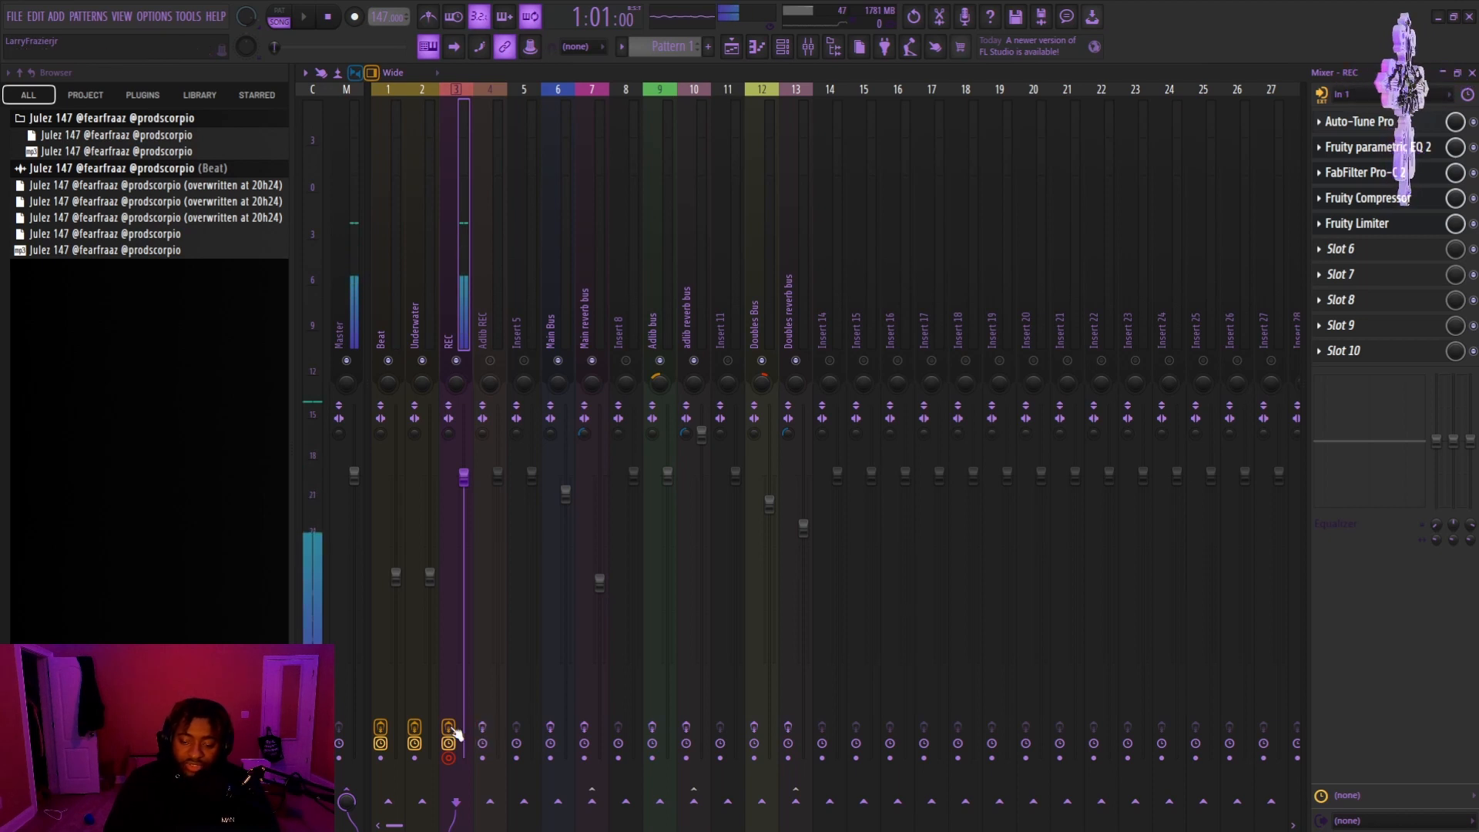
# Step: Disable the effect slots on the REC, Underwater and Beat mixer tracks, and mute the REC track
pyautogui.click(448, 727)
pyautogui.click(457, 367)
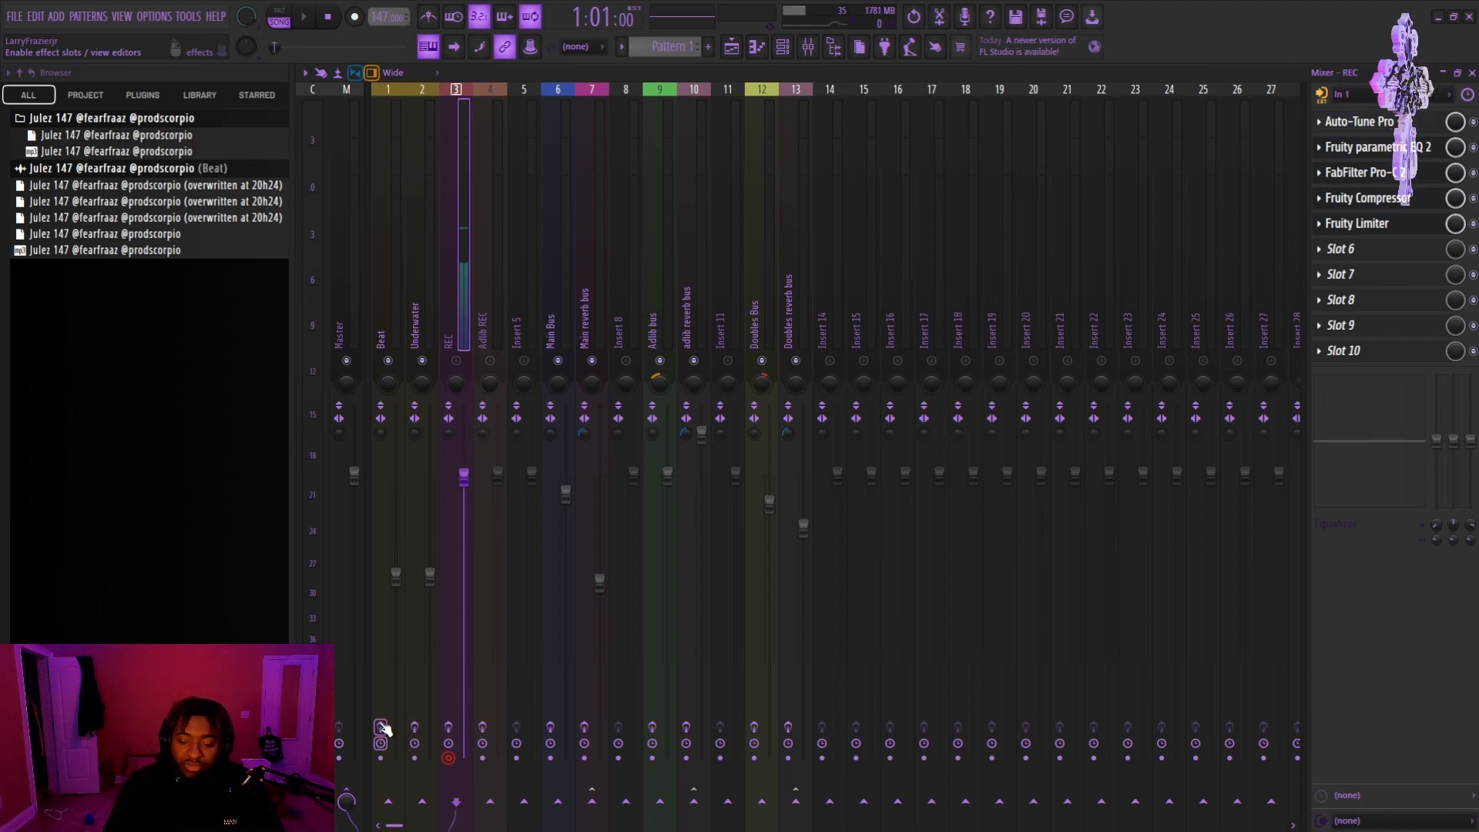
pyautogui.click(389, 312)
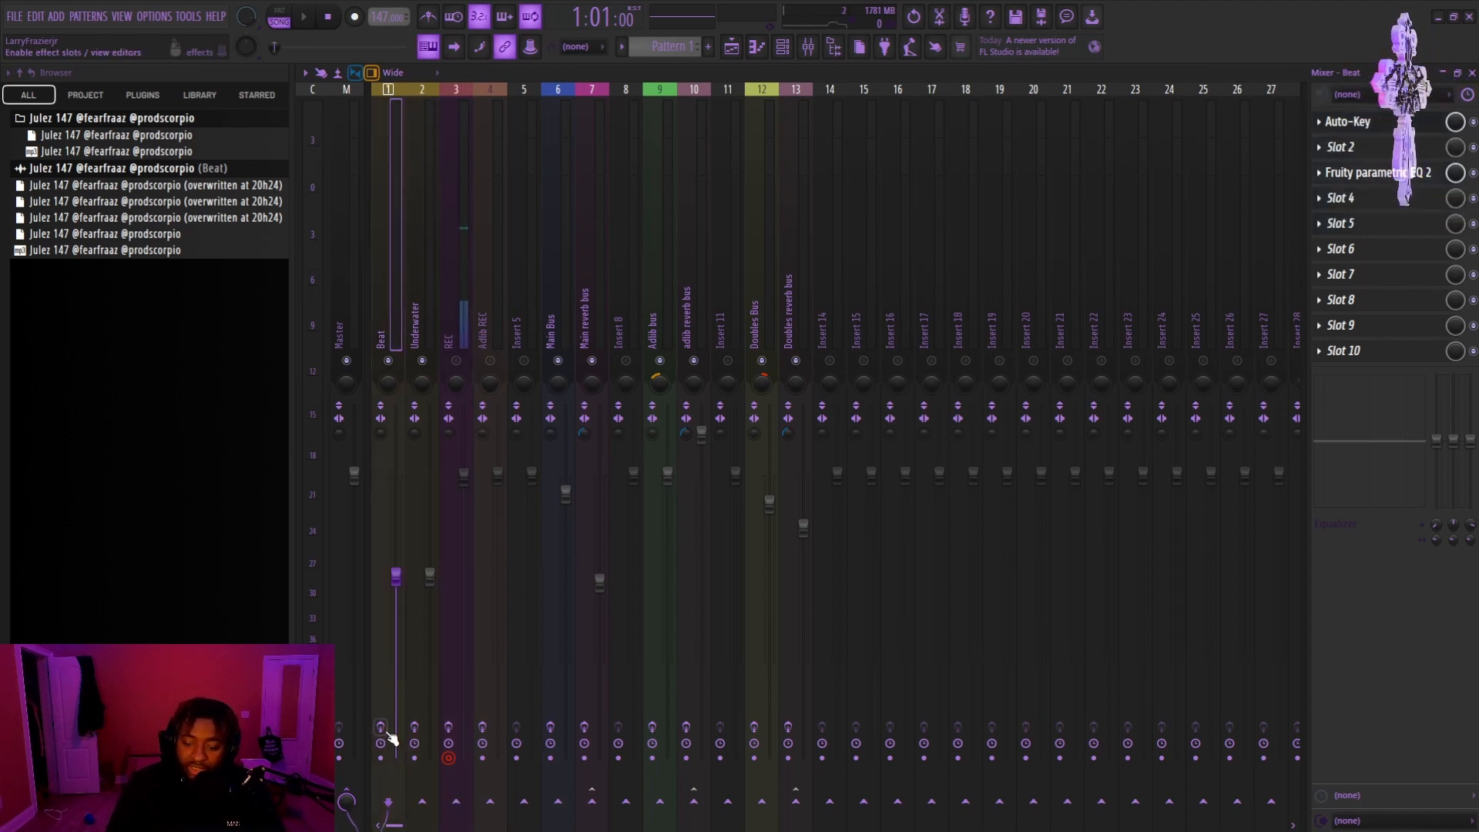
pyautogui.click(428, 265)
# Step: View the beat clip's audio settings from the playlist and close them
pyautogui.click(731, 47)
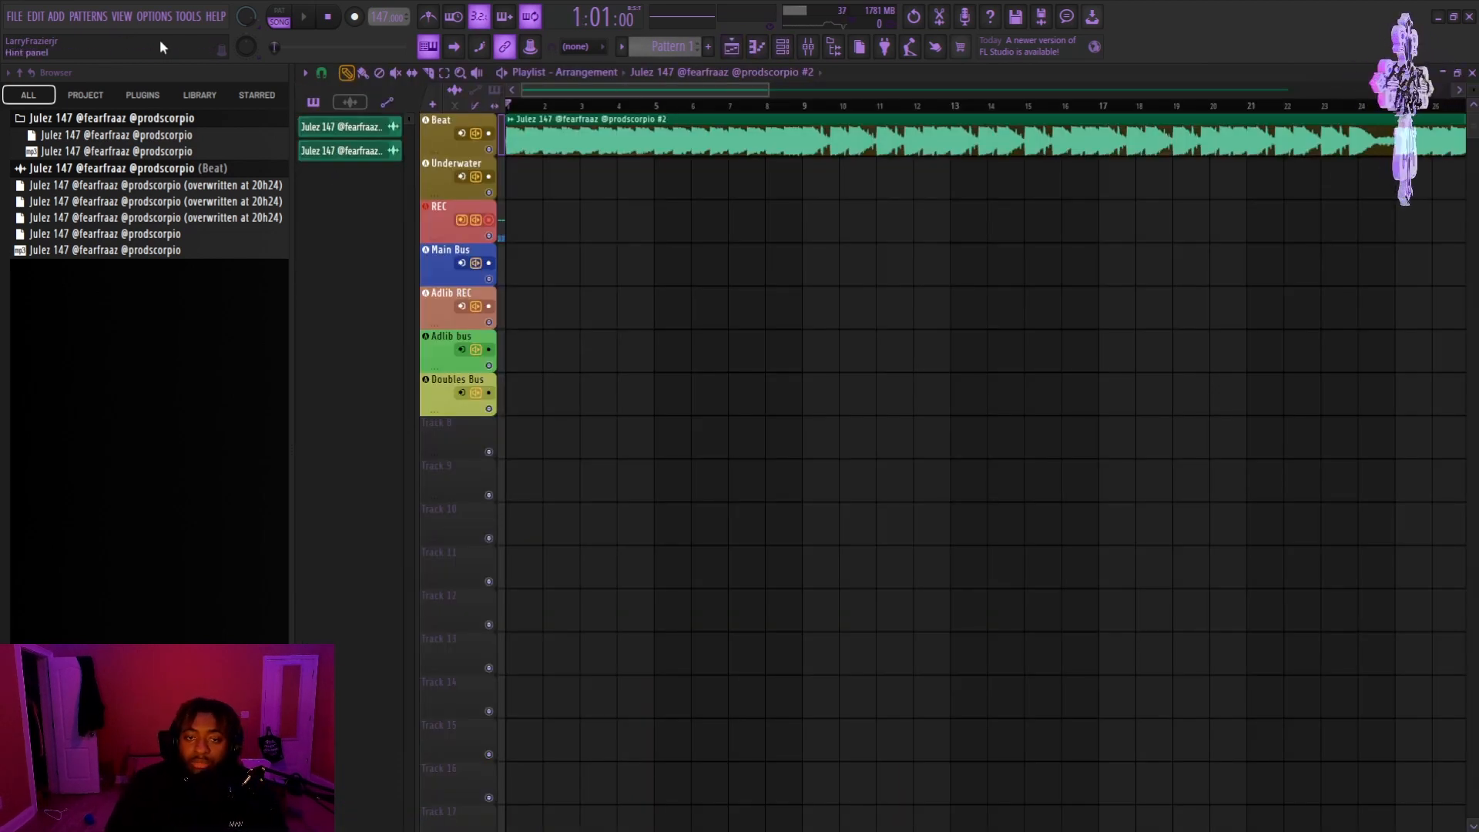
pyautogui.doubleClick(866, 142)
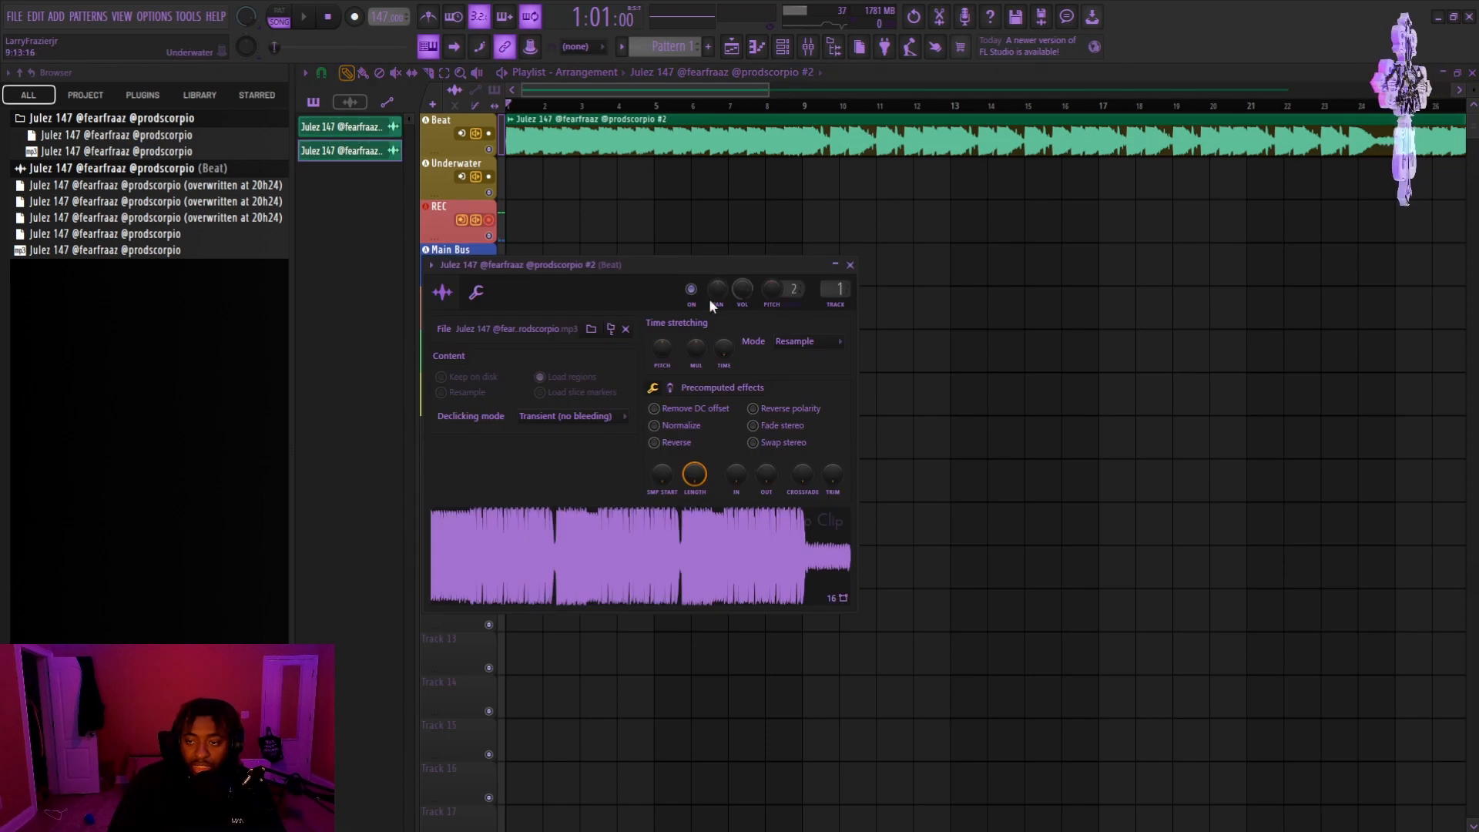
pyautogui.click(850, 264)
# Step: Look through the audio device list in the settings once more and close it without changing the device
pyautogui.click(169, 17)
pyautogui.click(176, 65)
pyautogui.click(583, 161)
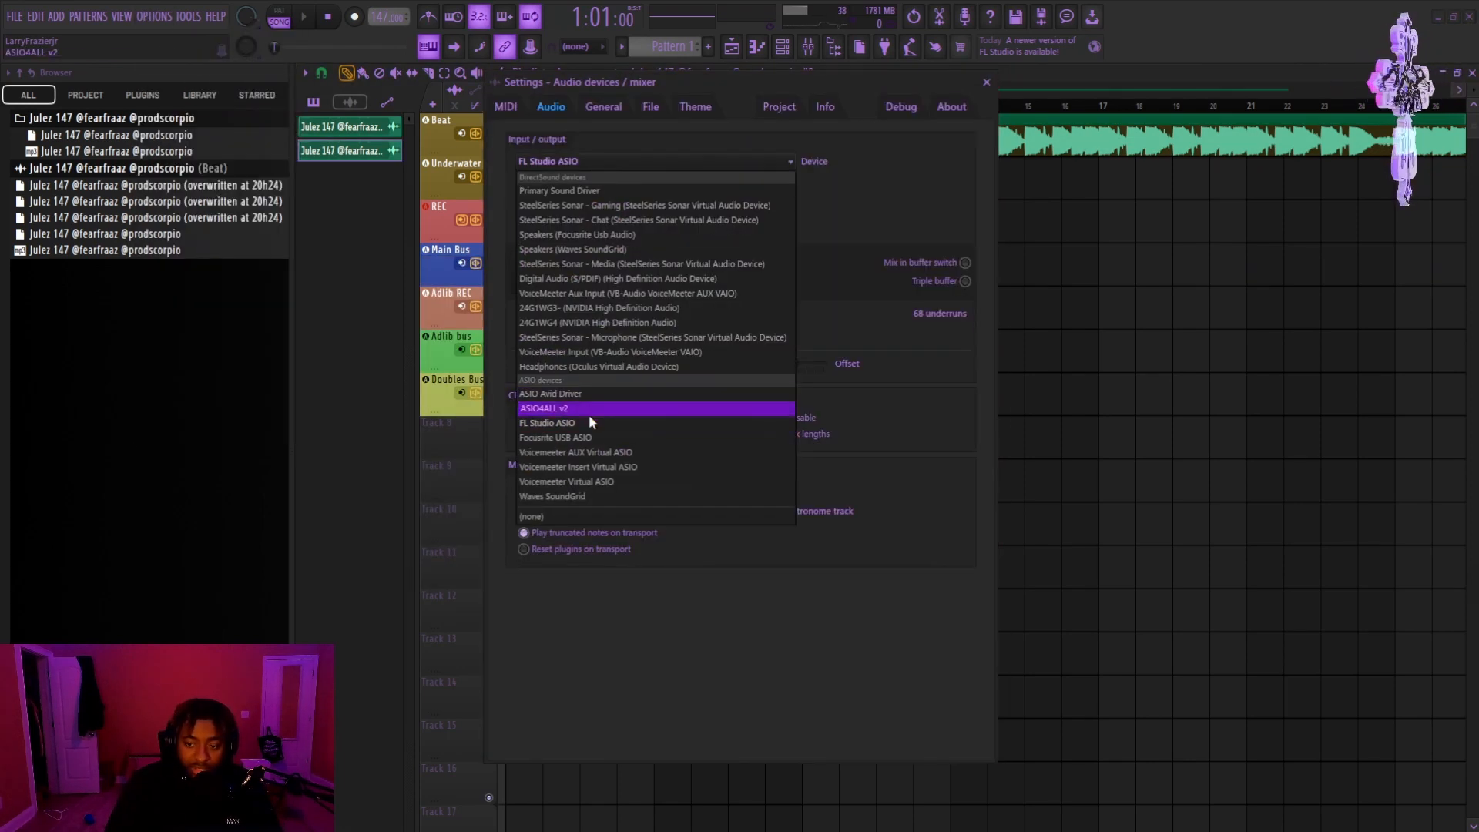
pyautogui.click(980, 78)
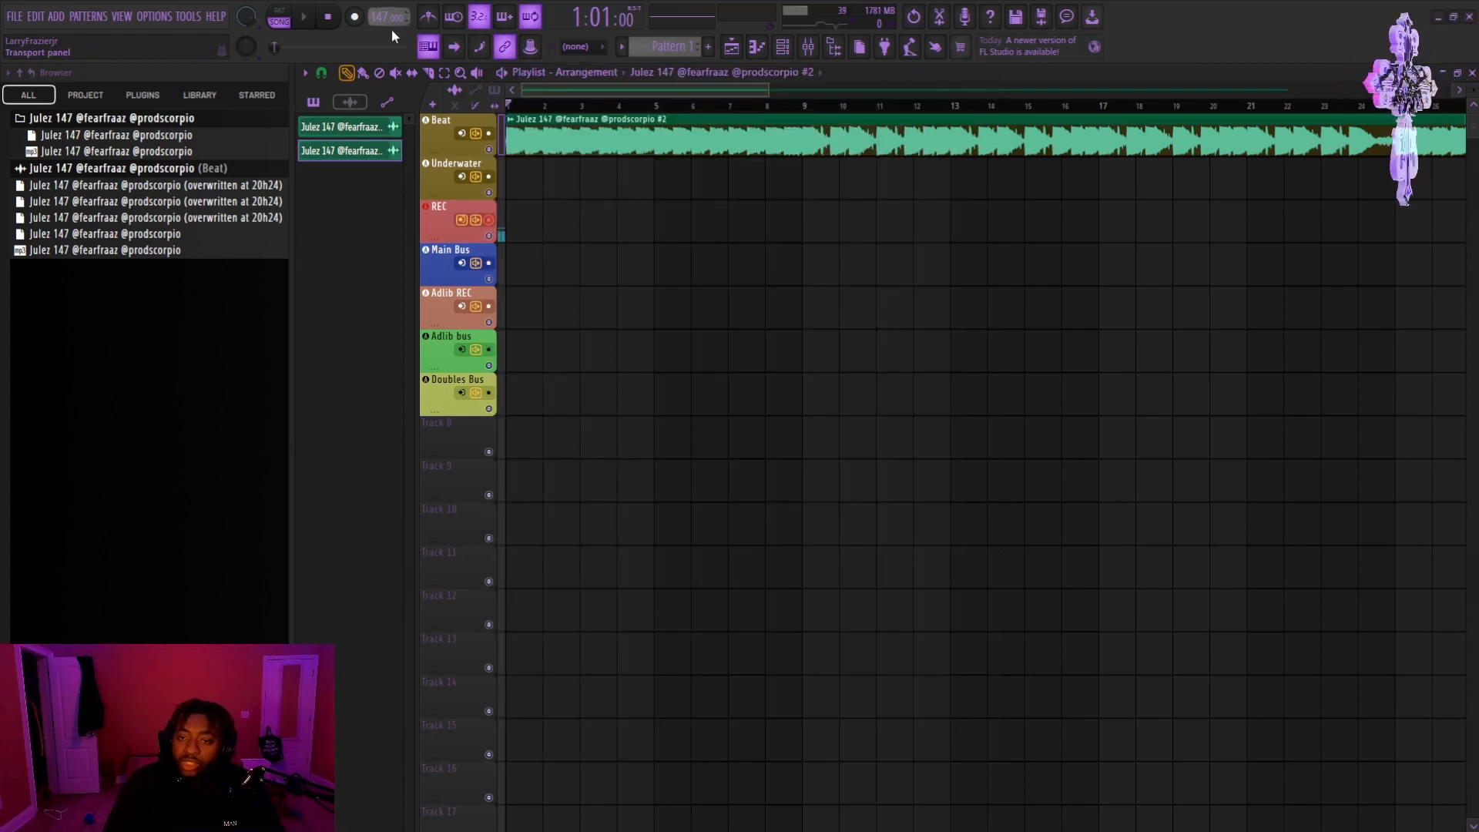
# Step: Play the beat in the playlist, jump to bar 9, and stop playback
pyautogui.press('space')
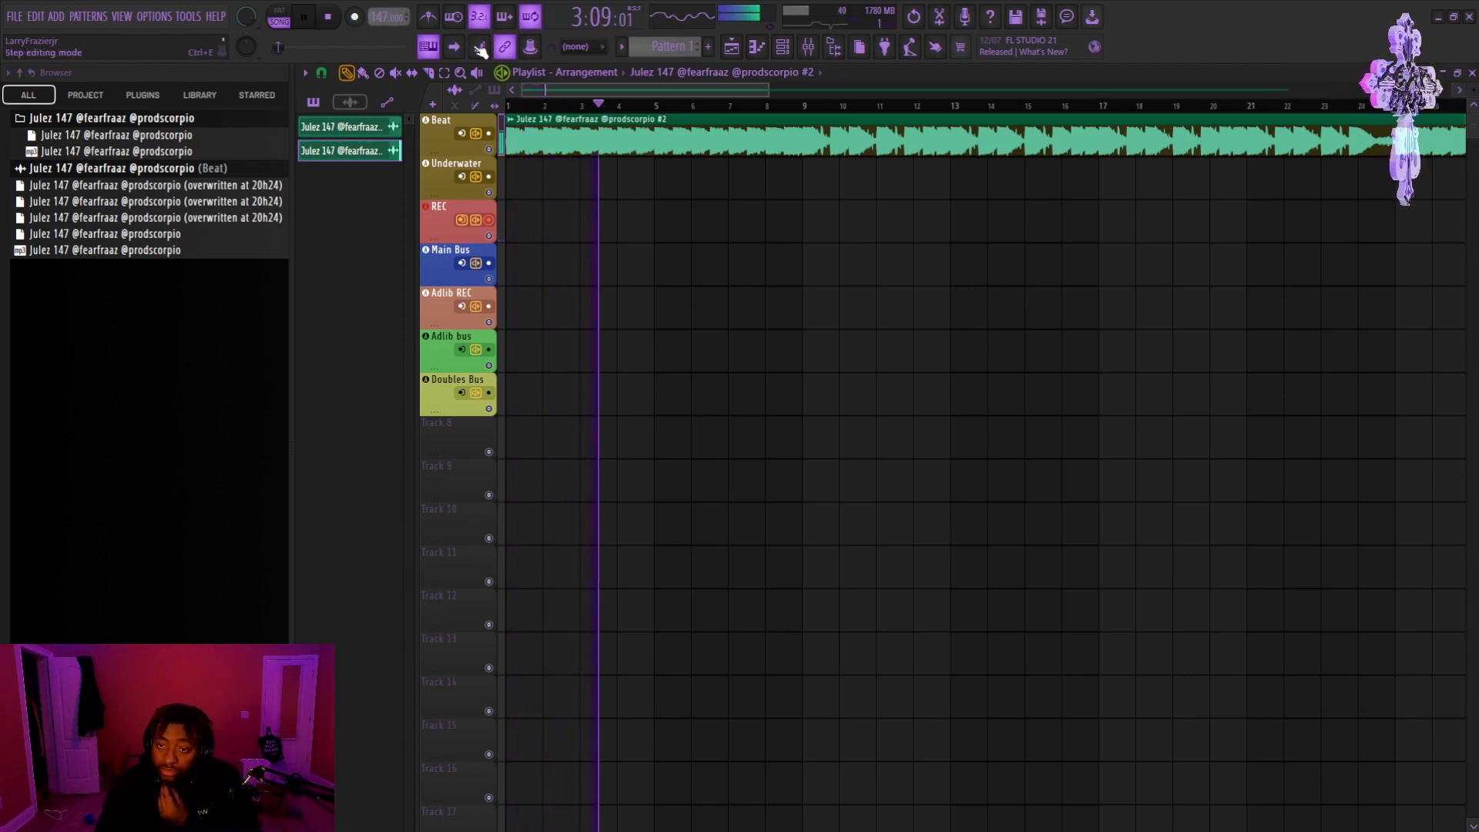
pyautogui.click(801, 107)
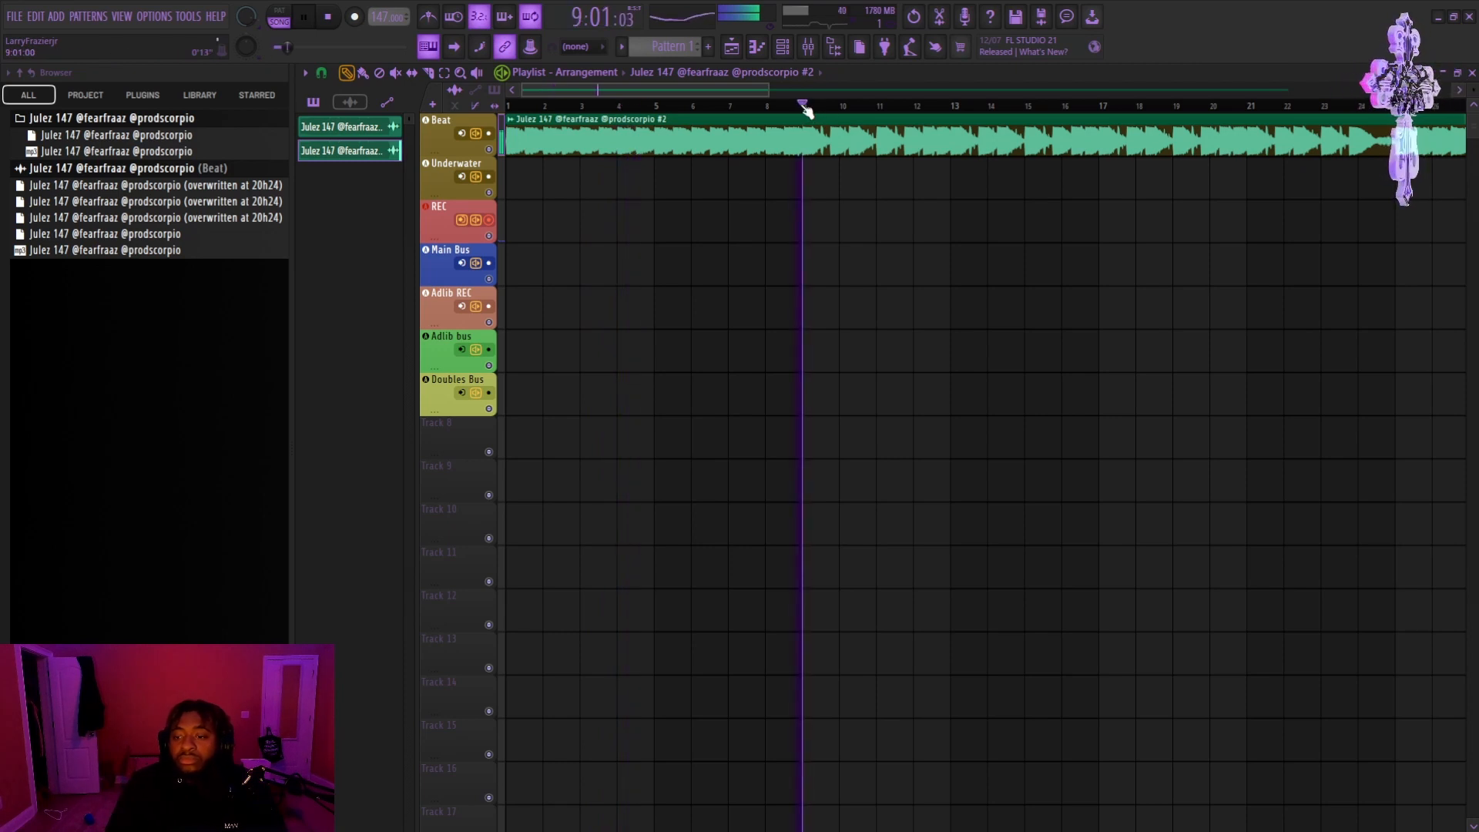
pyautogui.press('space')
# Step: Turn off the countdown before recording
pyautogui.click(479, 20)
pyautogui.moveTo(581, 108); pyautogui.dragTo(298, 156)
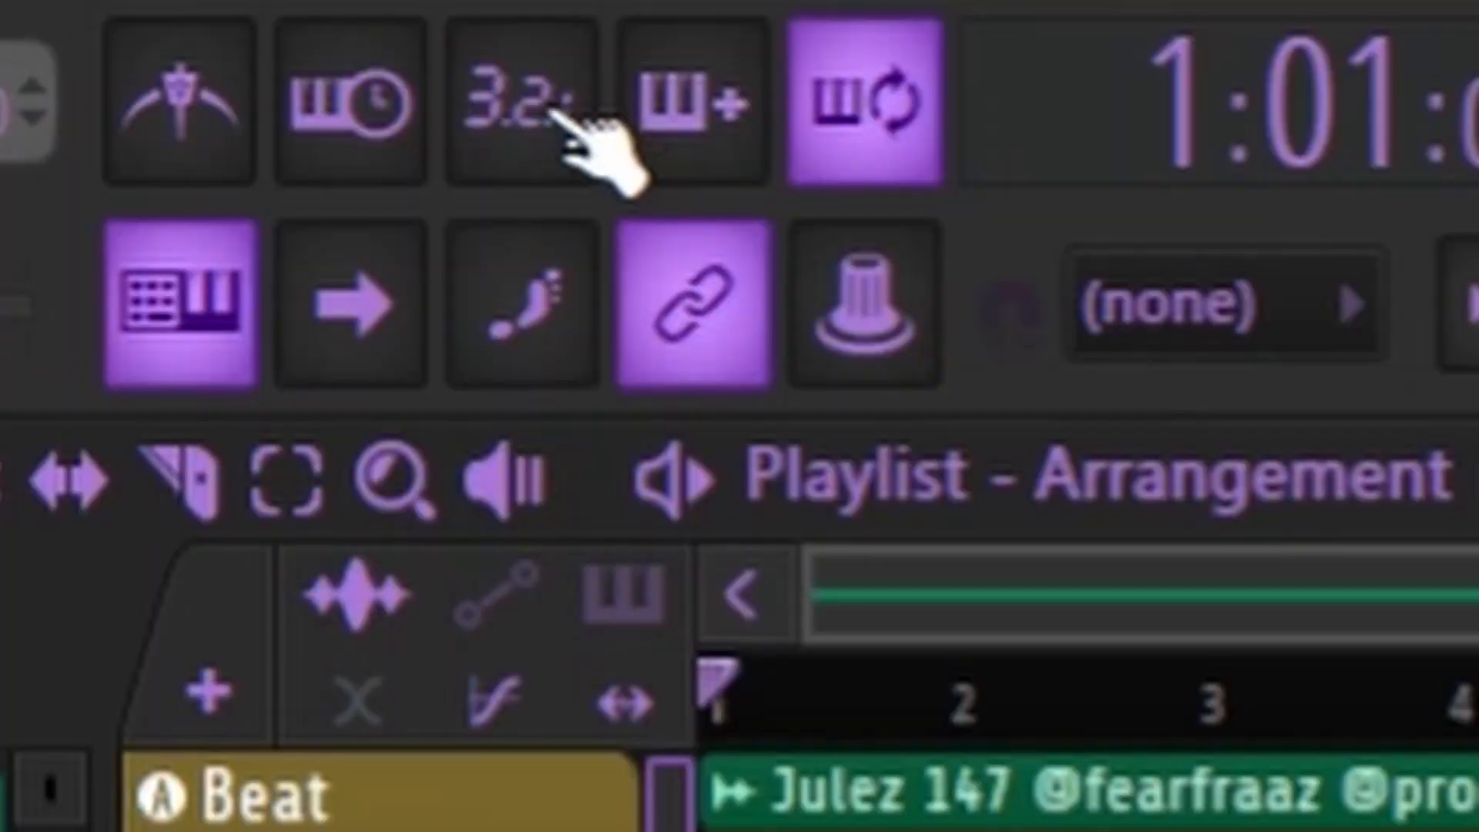
# Step: Record a vocal take over the beat onto the REC track, starting at bar 1 and stopping near bar 20
pyautogui.click(553, 125)
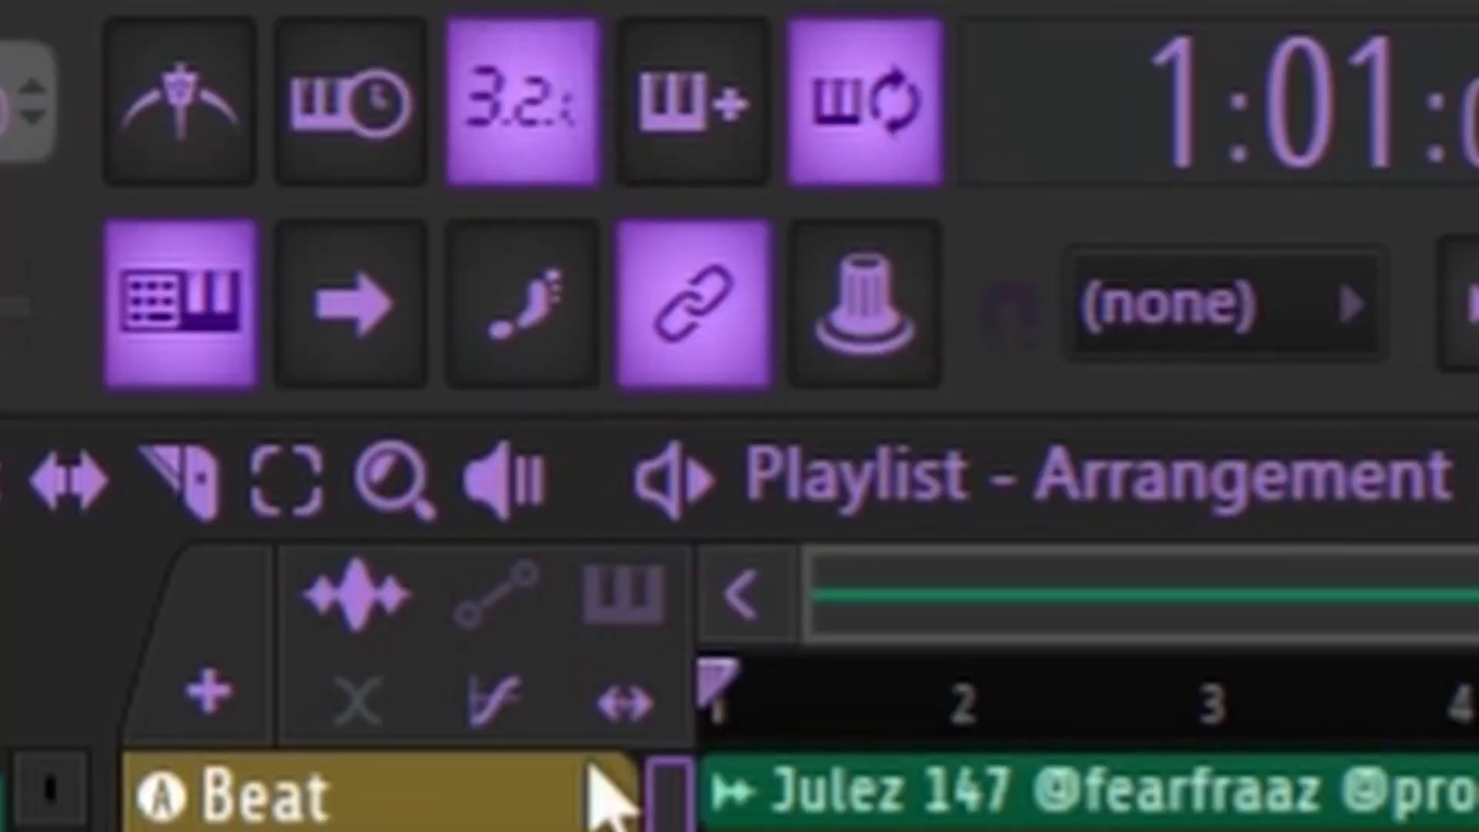
pyautogui.press('space')
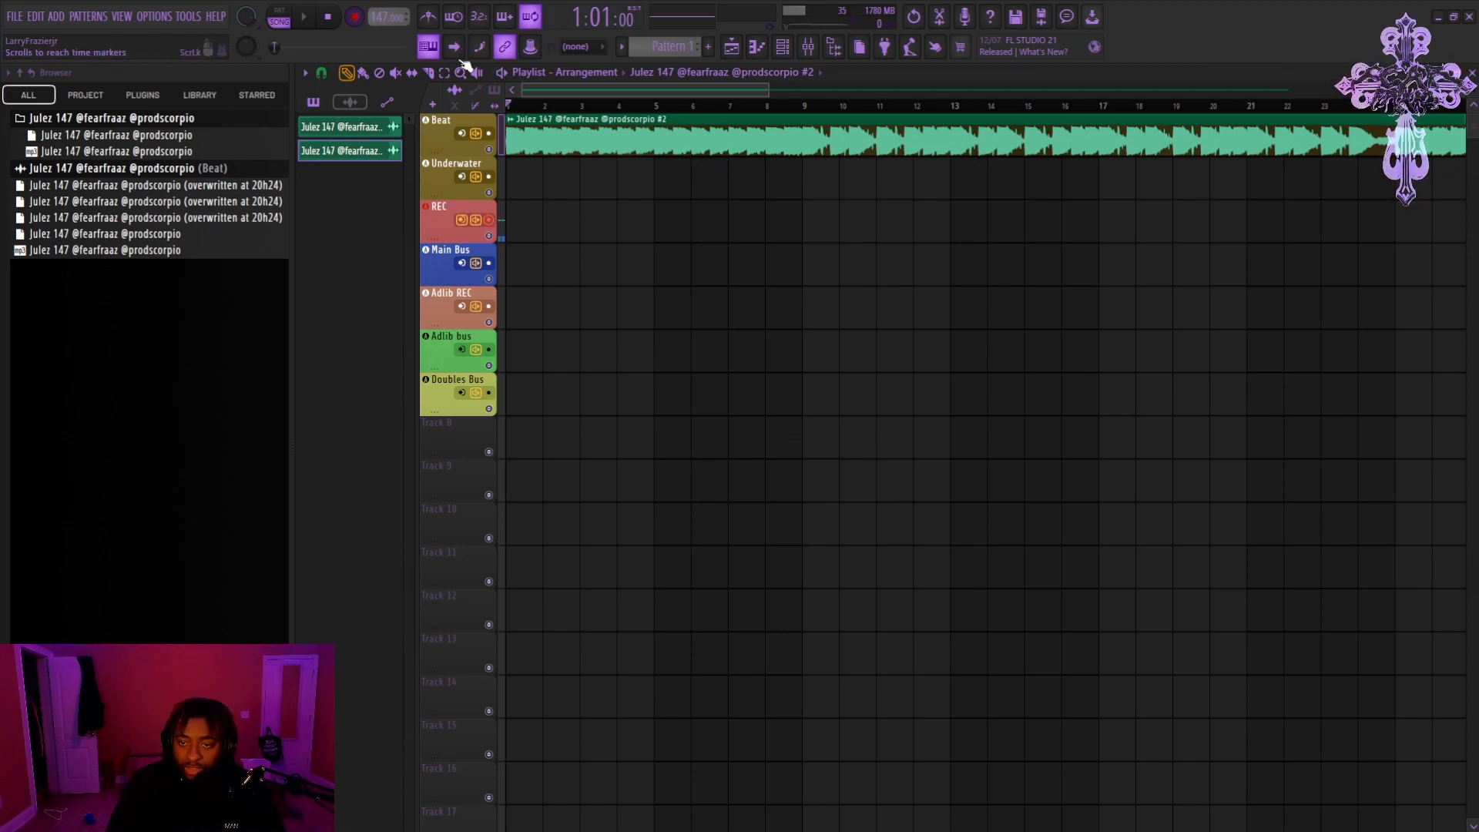
pyautogui.press('space')
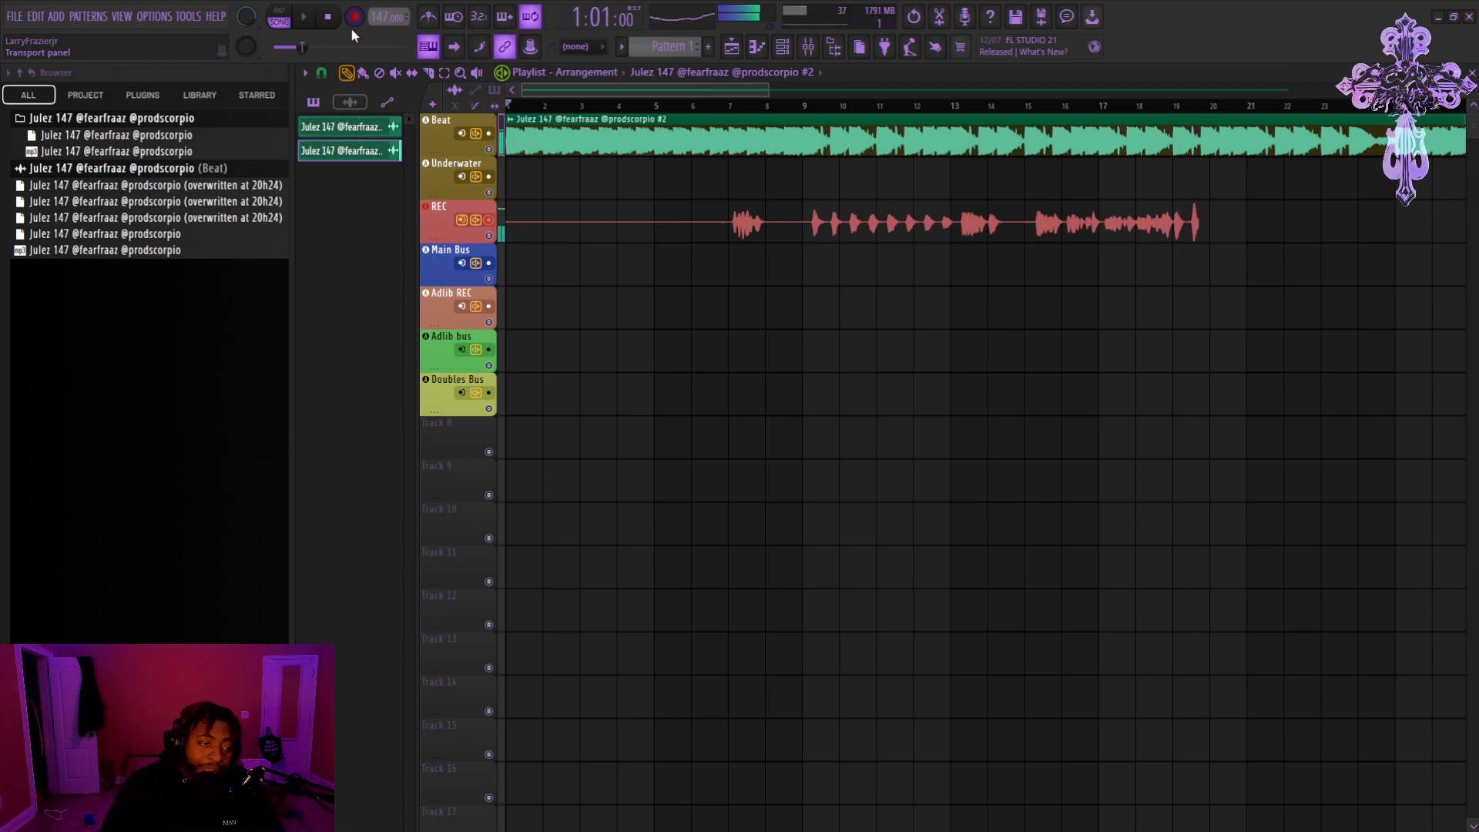
pyautogui.press('space')
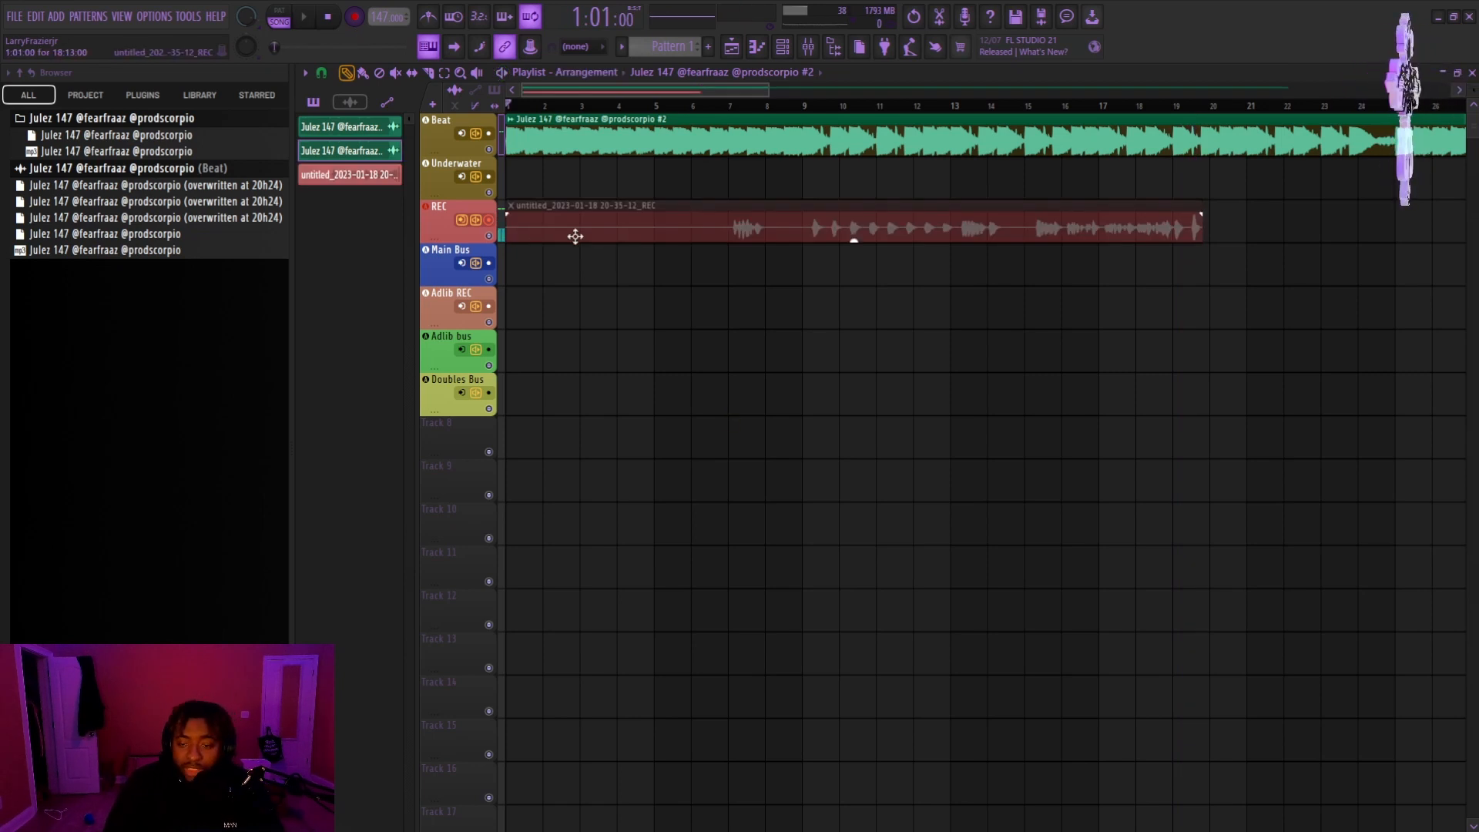
# Step: Move the recorded vocal take from the REC track to the Main Bus track and unmute it
pyautogui.click(782, 46)
pyautogui.click(808, 46)
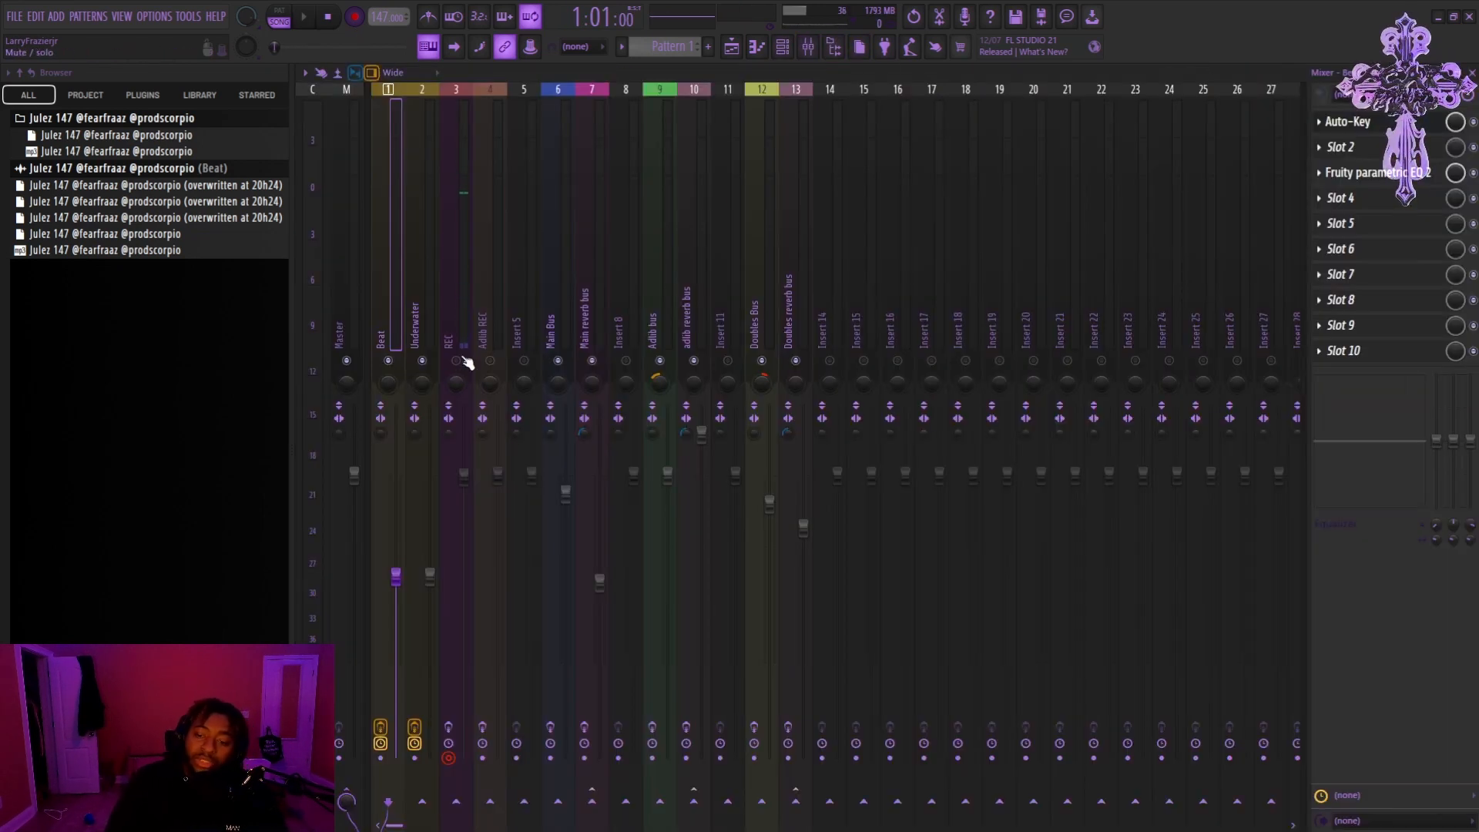
pyautogui.click(732, 46)
pyautogui.moveTo(718, 218); pyautogui.dragTo(717, 261)
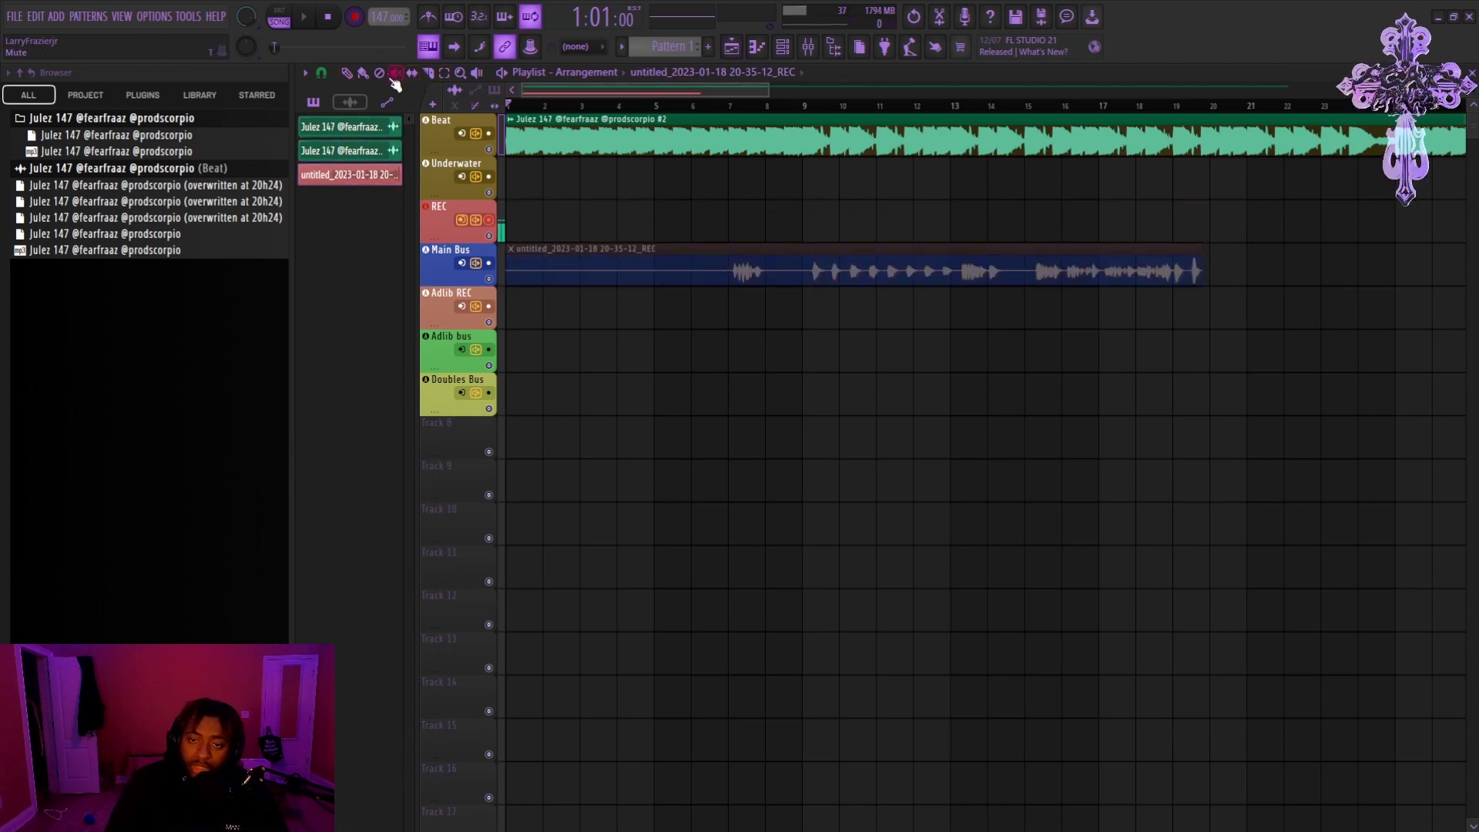
pyautogui.click(591, 271)
pyautogui.click(352, 77)
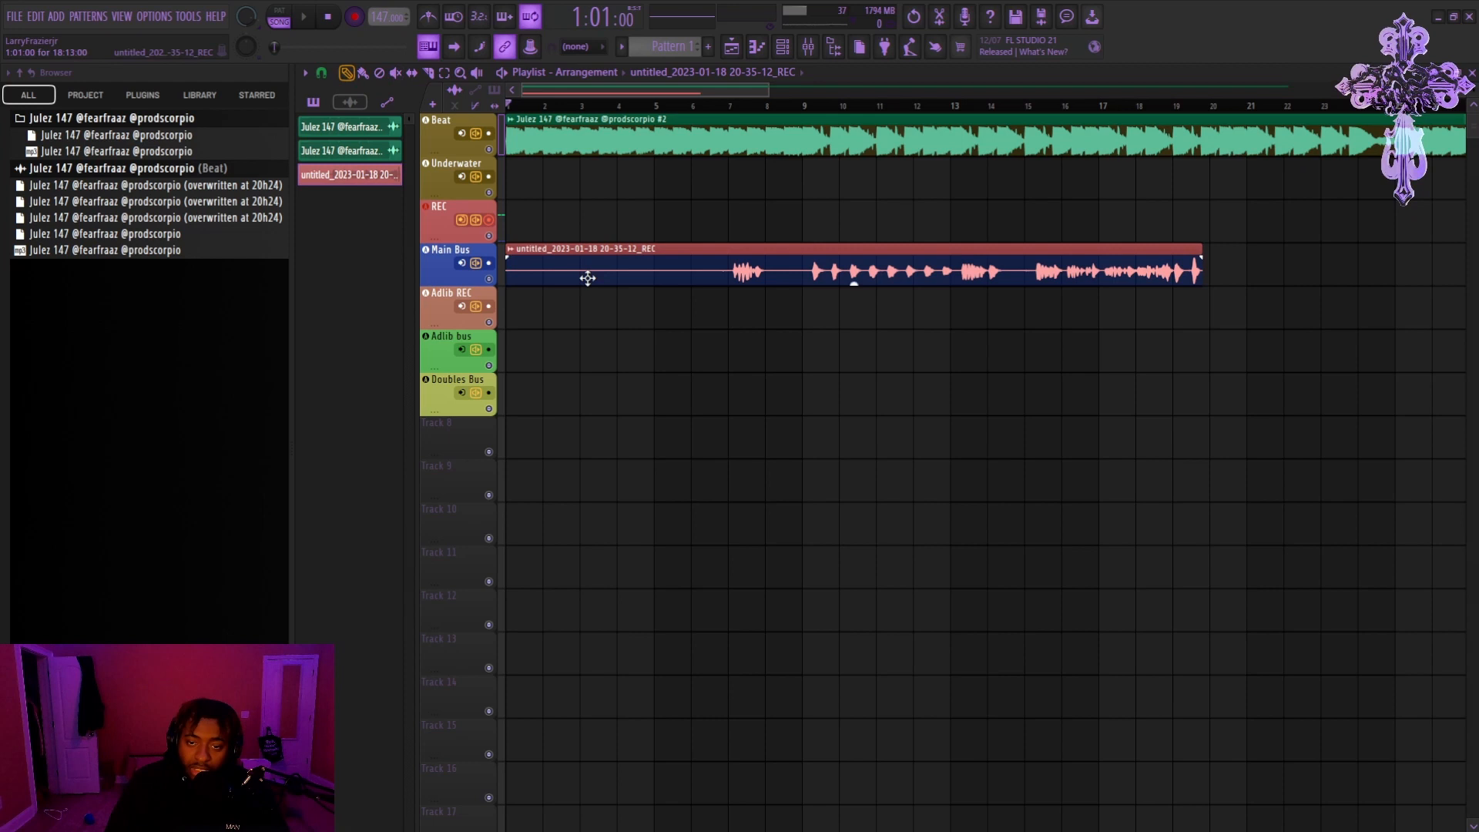
# Step: Trim the silent start of the vocal take on the Main Bus track so the clip begins at bar 5
pyautogui.moveTo(509, 280); pyautogui.dragTo(654, 281)
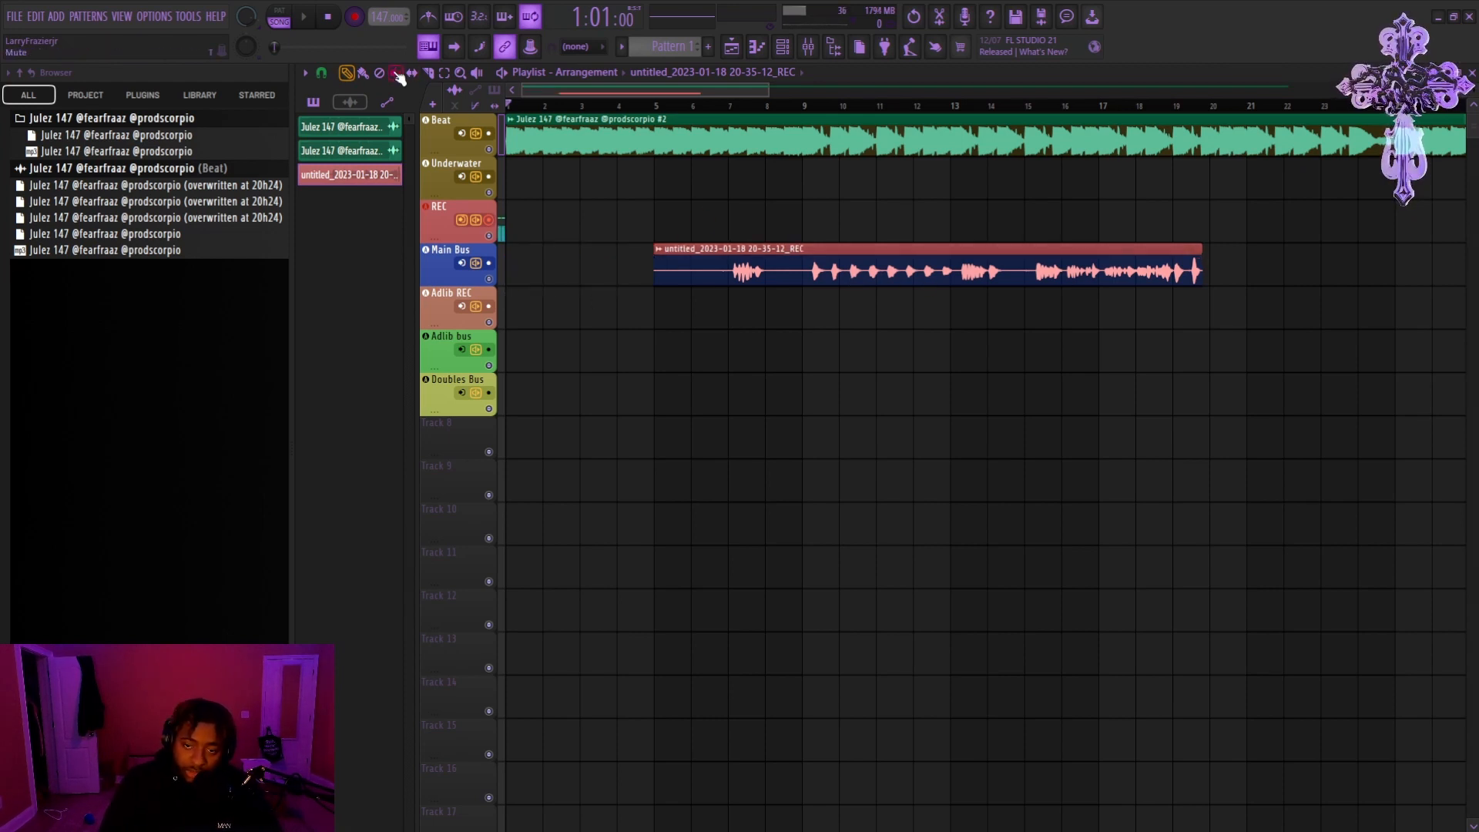
pyautogui.click(764, 259)
pyautogui.click(765, 259)
pyautogui.click(765, 259)
pyautogui.click(765, 259)
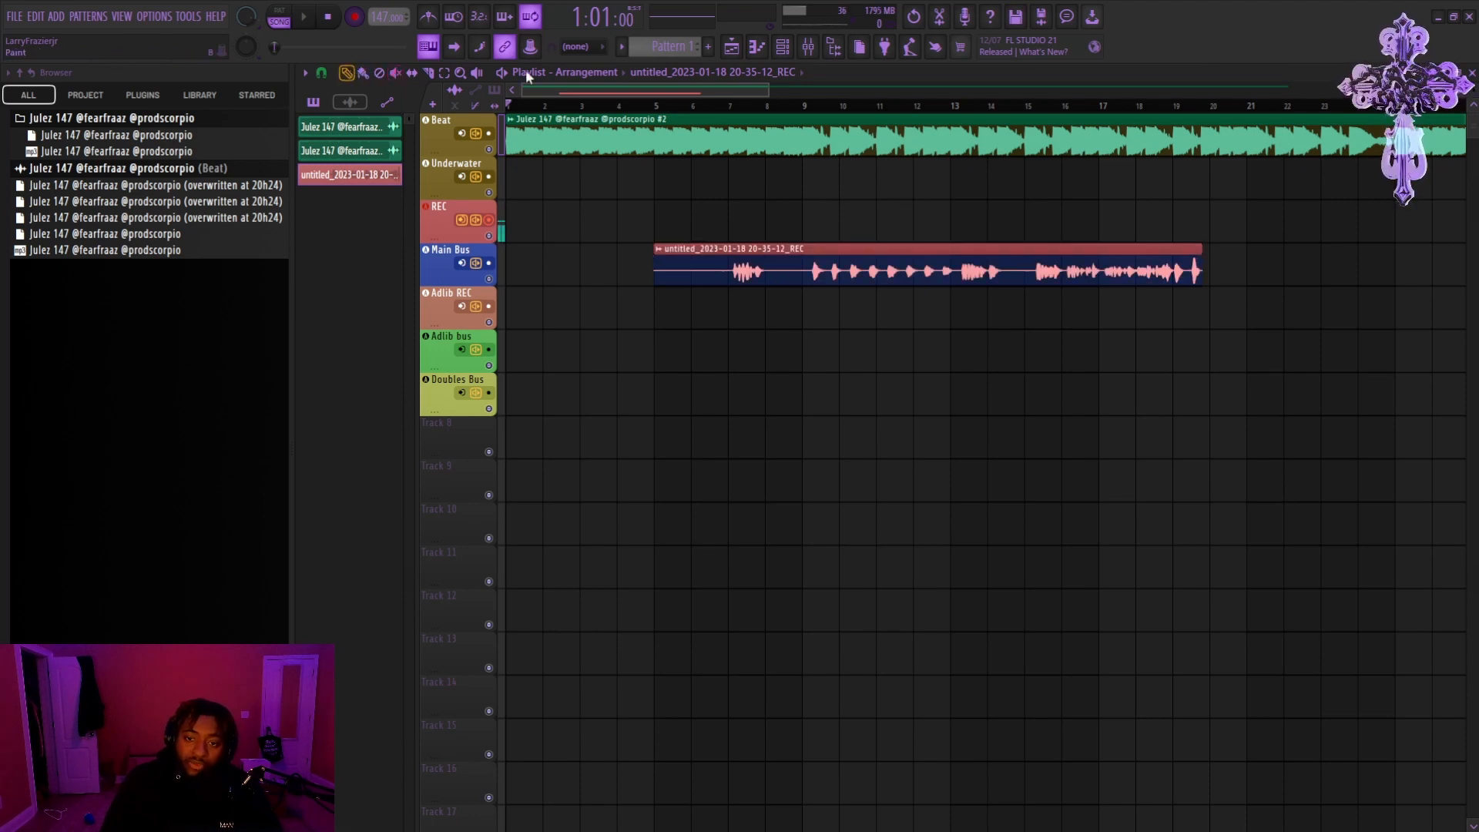
# Step: Look over the mixer tracks and play the vocal take with the beat from bar 9 for about two bars
pyautogui.click(808, 46)
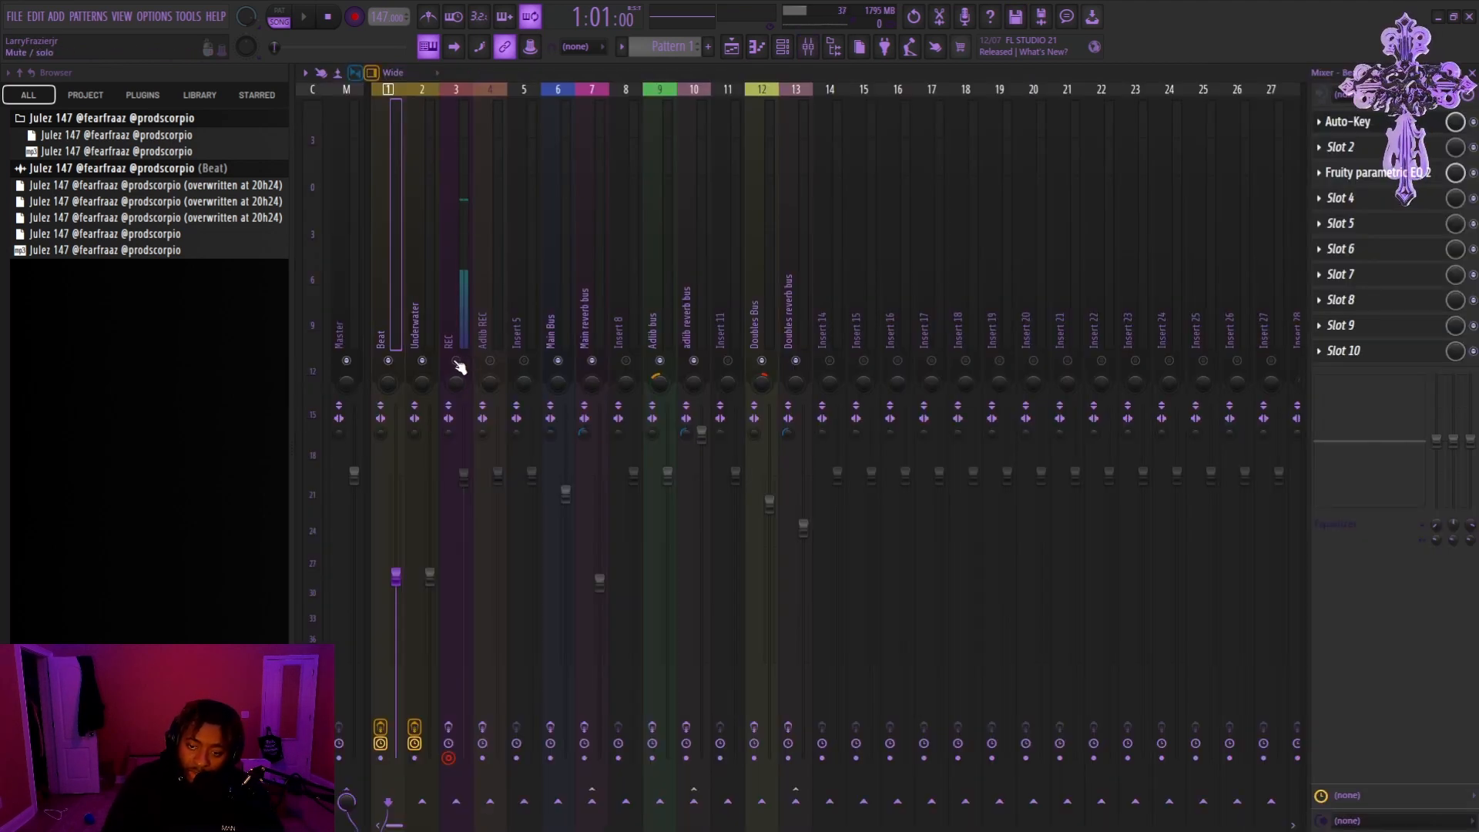
pyautogui.click(744, 43)
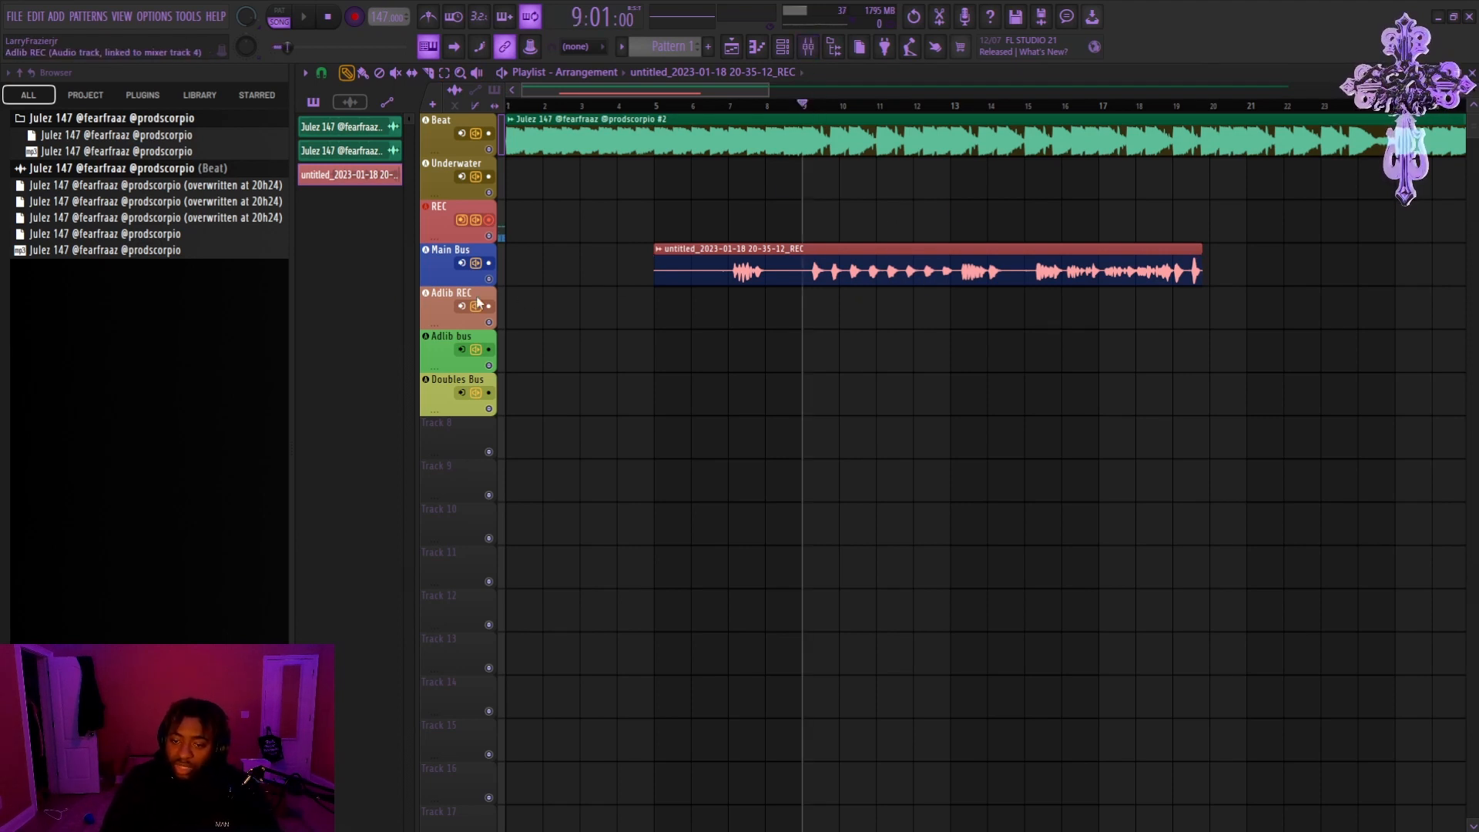
pyautogui.click(818, 48)
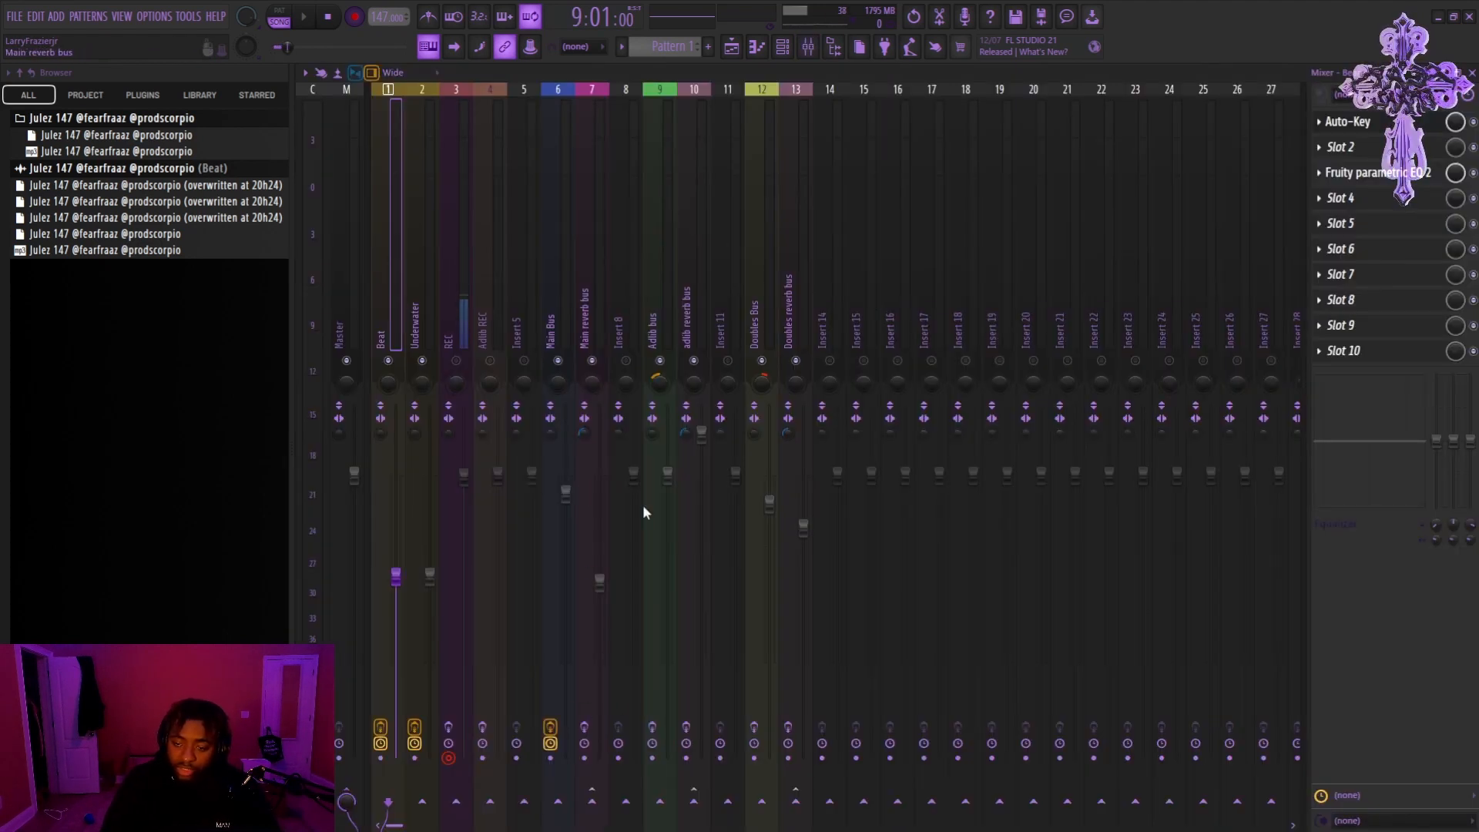
pyautogui.click(759, 49)
pyautogui.press('space')
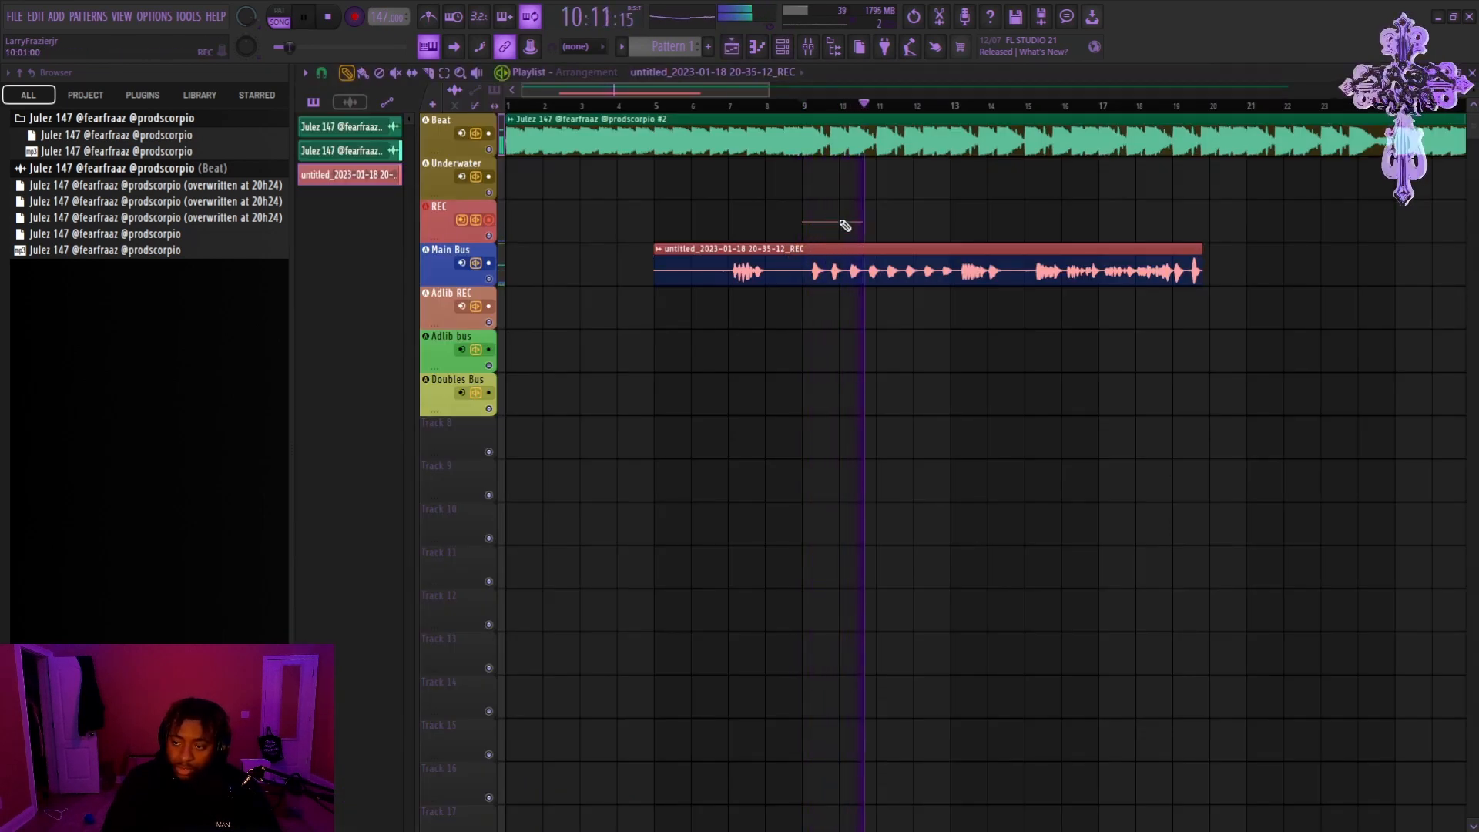
pyautogui.press('space')
pyautogui.keyDown('ctrl'); pyautogui.scroll(5, 822, 193); pyautogui.keyUp('ctrl')
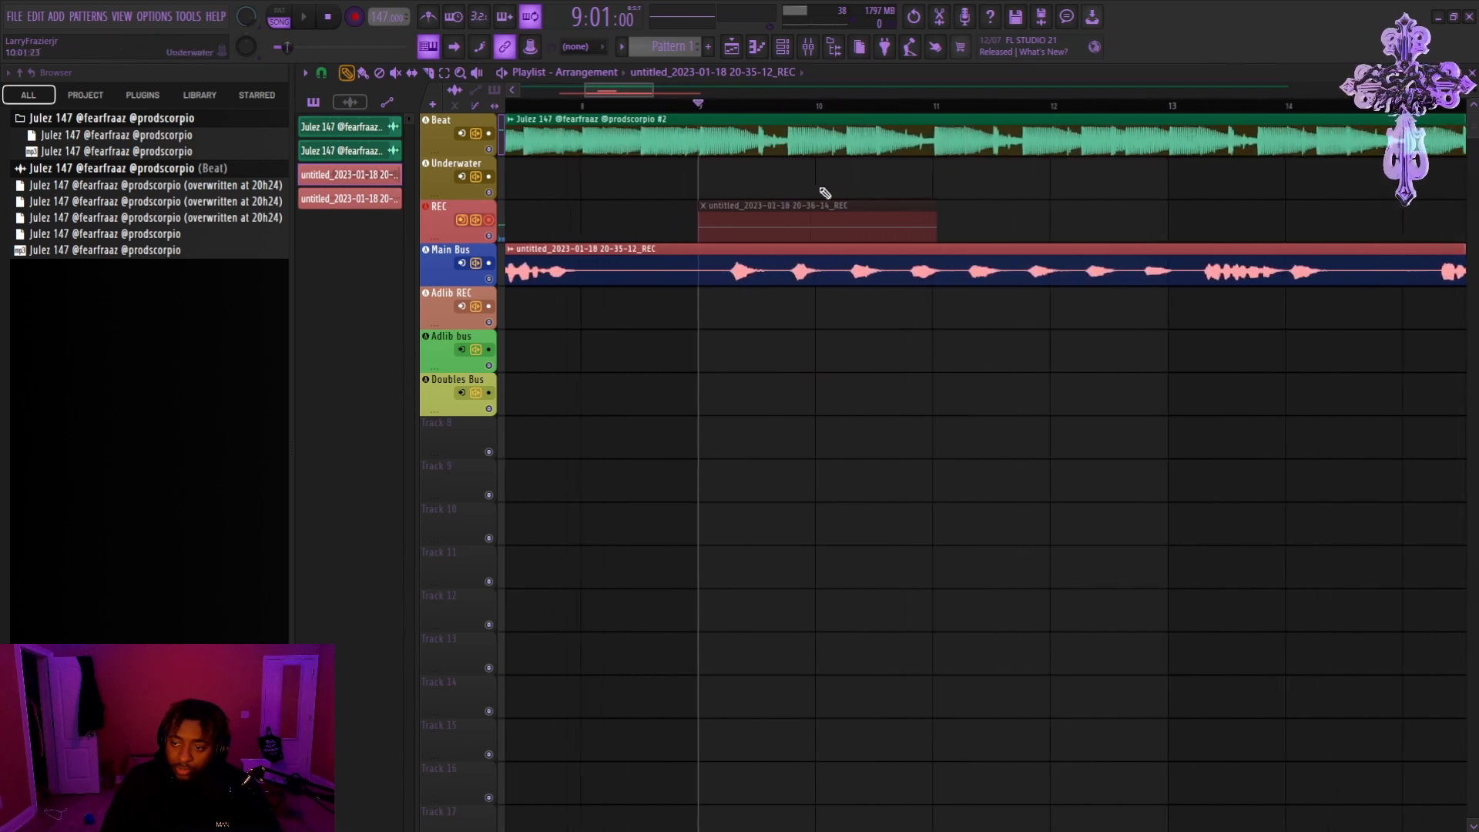
pyautogui.keyDown('ctrl'); pyautogui.scroll(5, 901, 239); pyautogui.keyUp('ctrl')
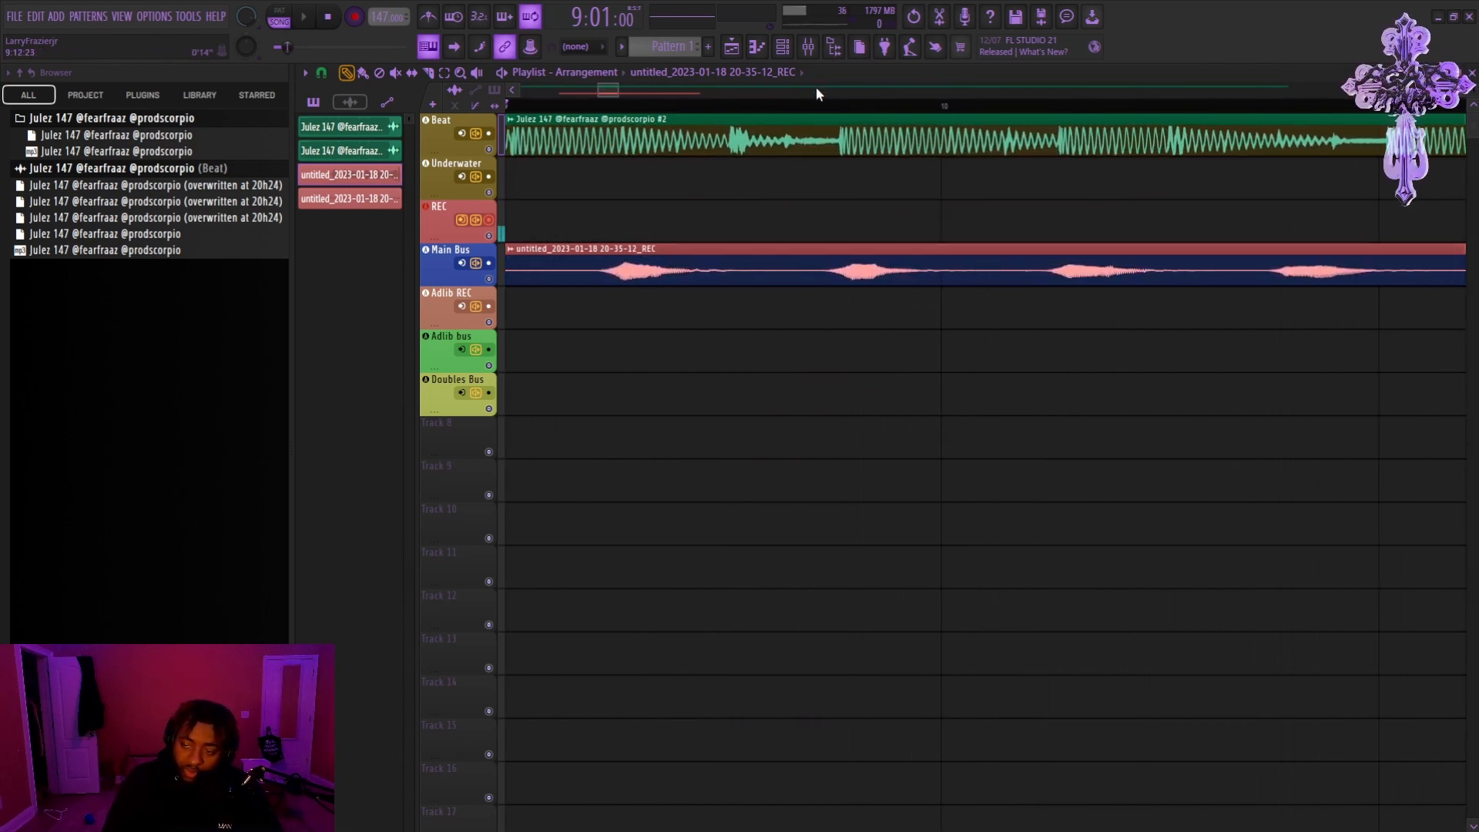
# Step: Trim the start of the vocal take to bar 7 and play it briefly from bar 9
pyautogui.keyDown('ctrl'); pyautogui.scroll(-5, 848, 122); pyautogui.keyUp('ctrl')
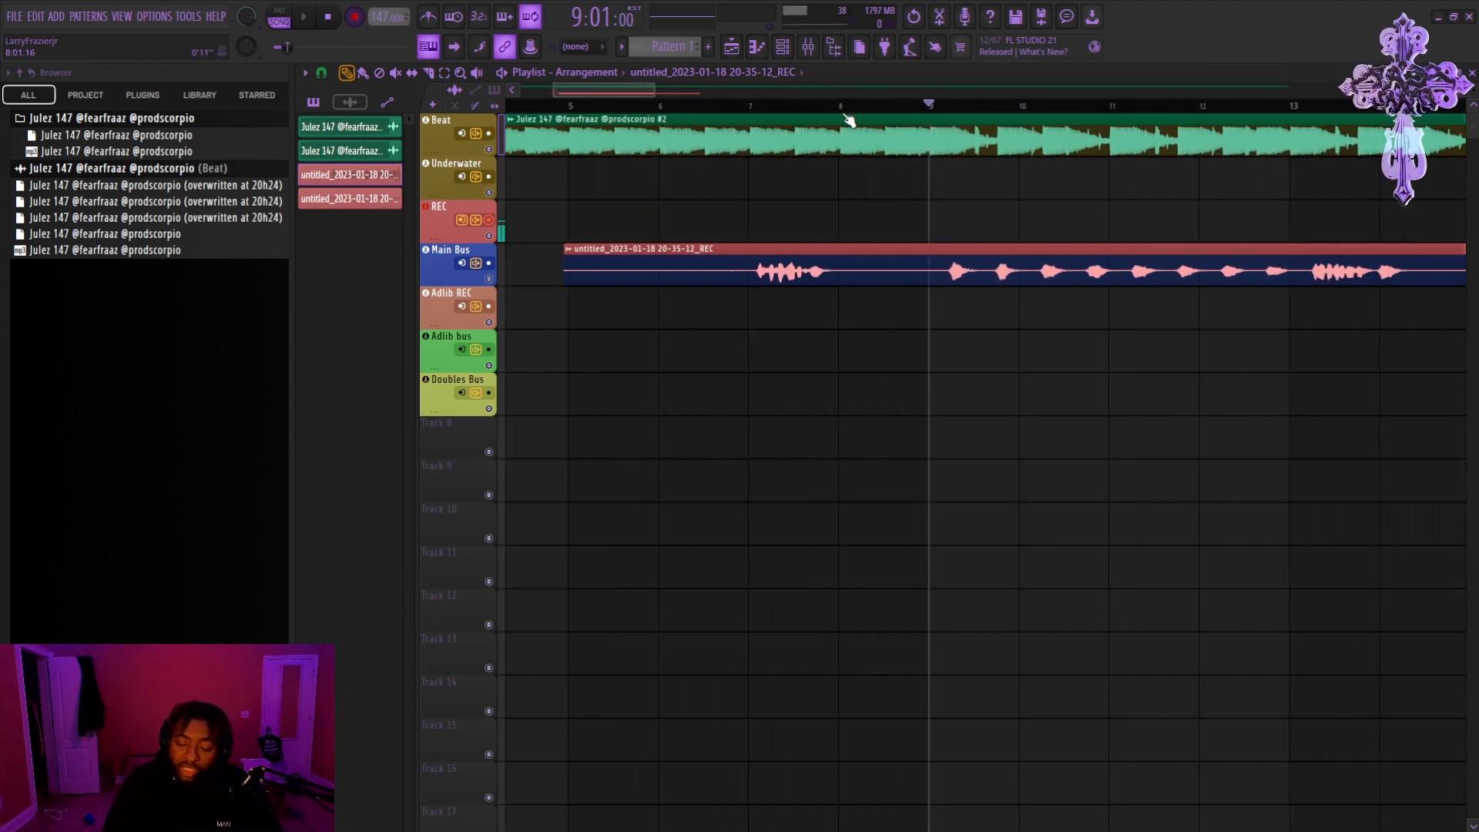
pyautogui.moveTo(572, 275); pyautogui.dragTo(723, 304)
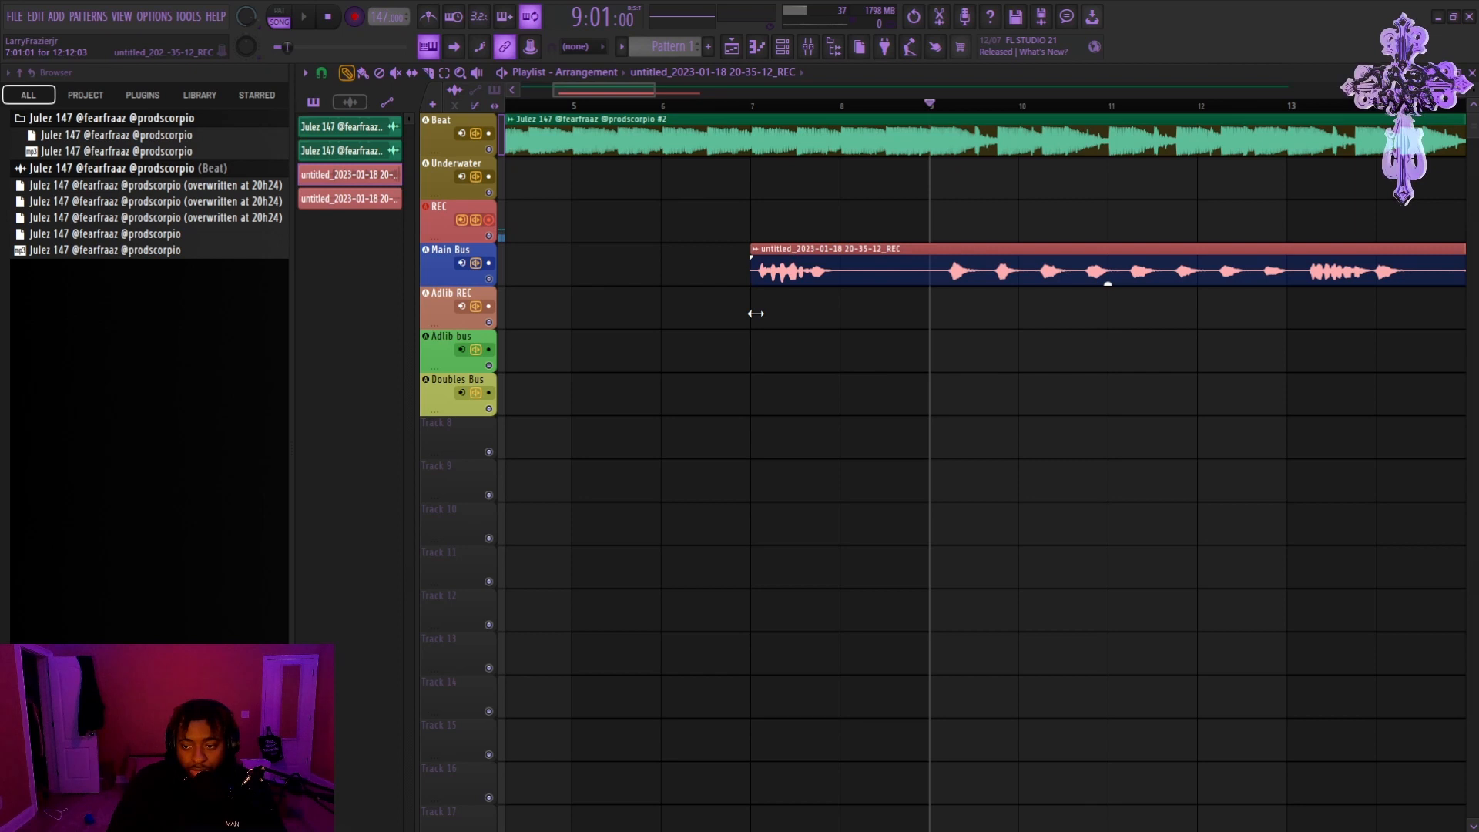
pyautogui.press('space')
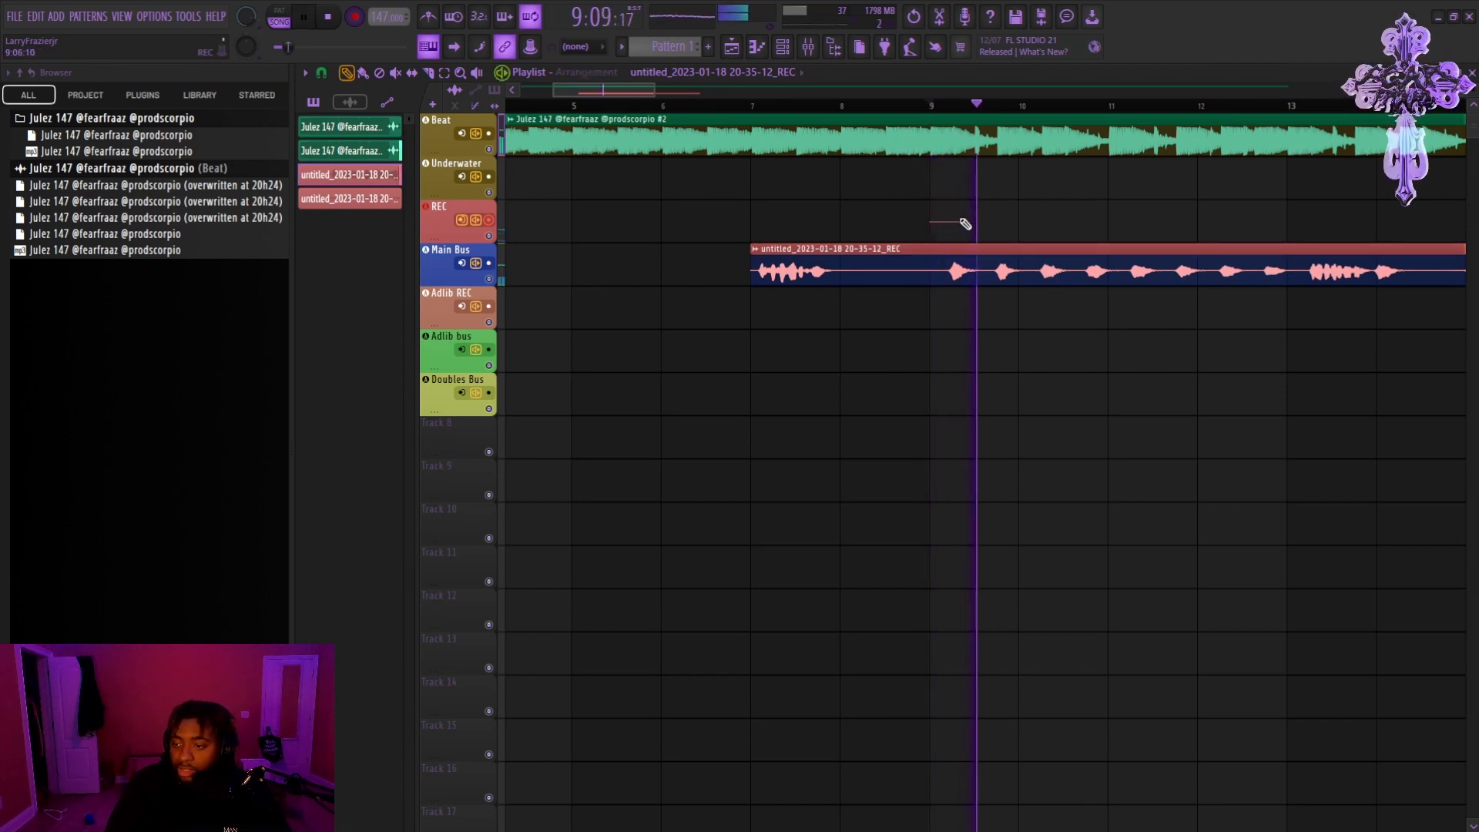
pyautogui.press('space')
# Step: Raise the threshold of the FabFilter Pro-C 2 compressor on the Main Bus mixer track
pyautogui.click(808, 47)
pyautogui.click(585, 319)
pyautogui.click(558, 308)
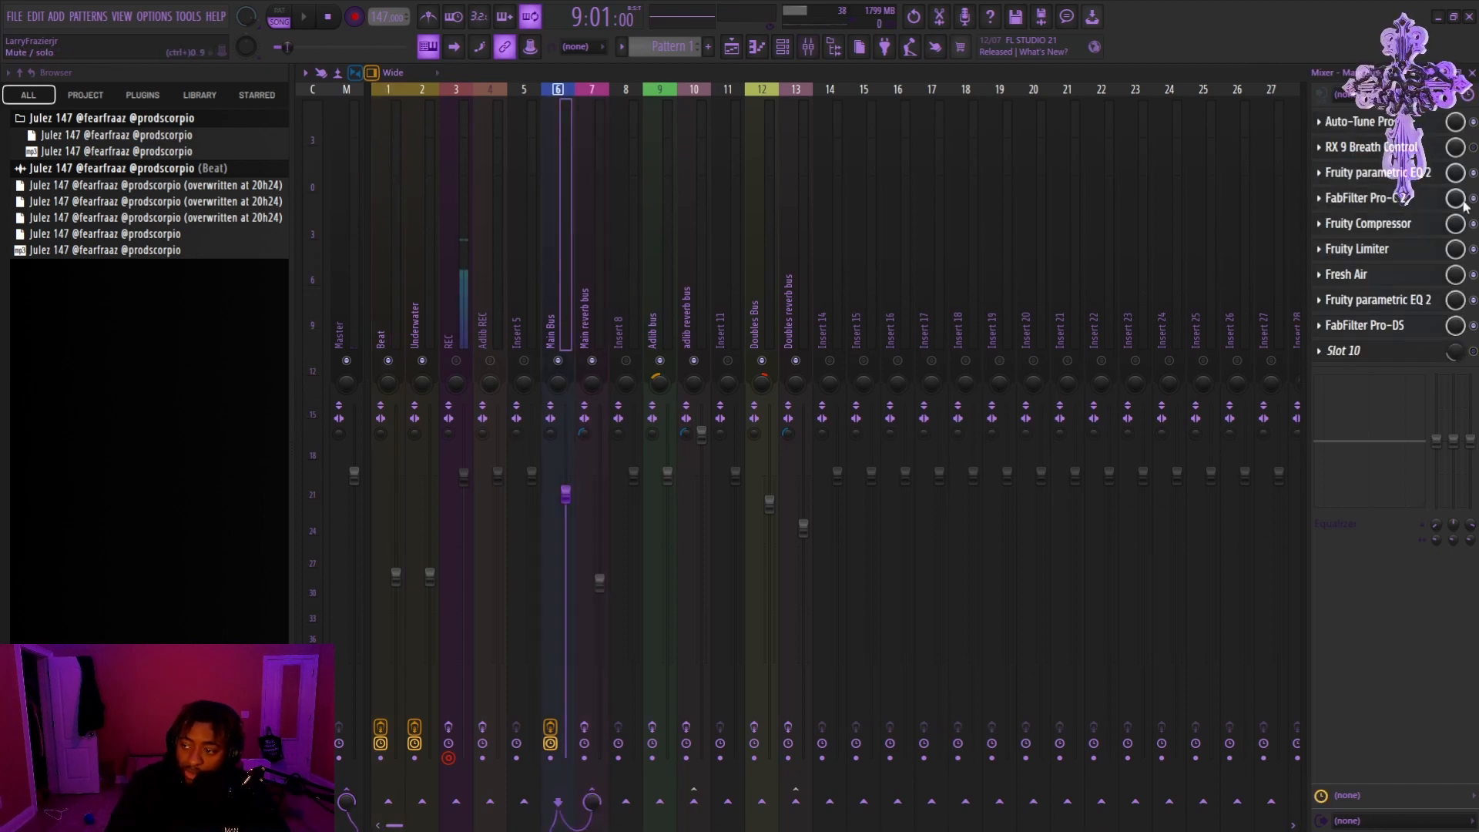
pyautogui.click(1359, 198)
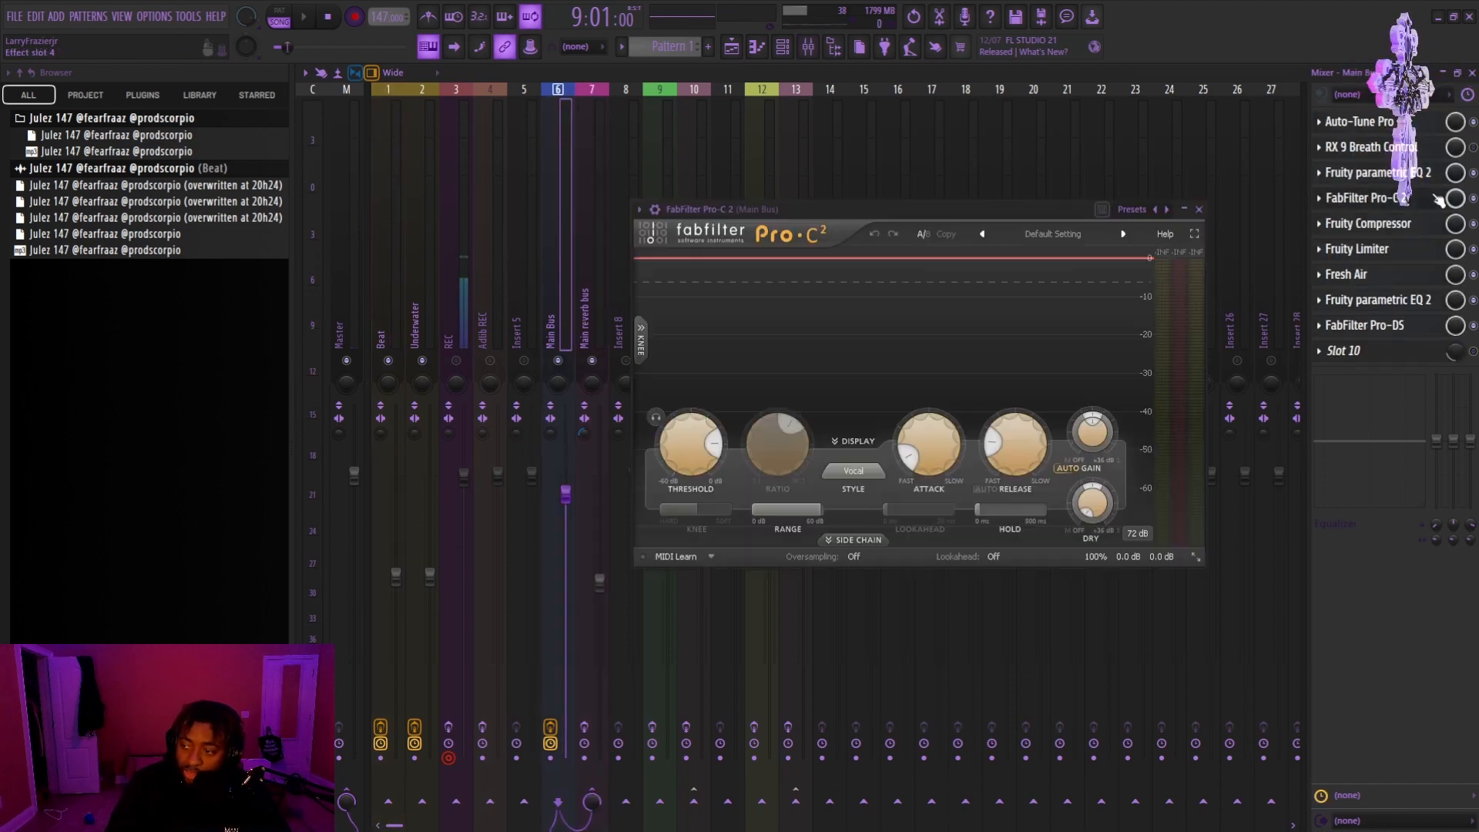
pyautogui.click(697, 434)
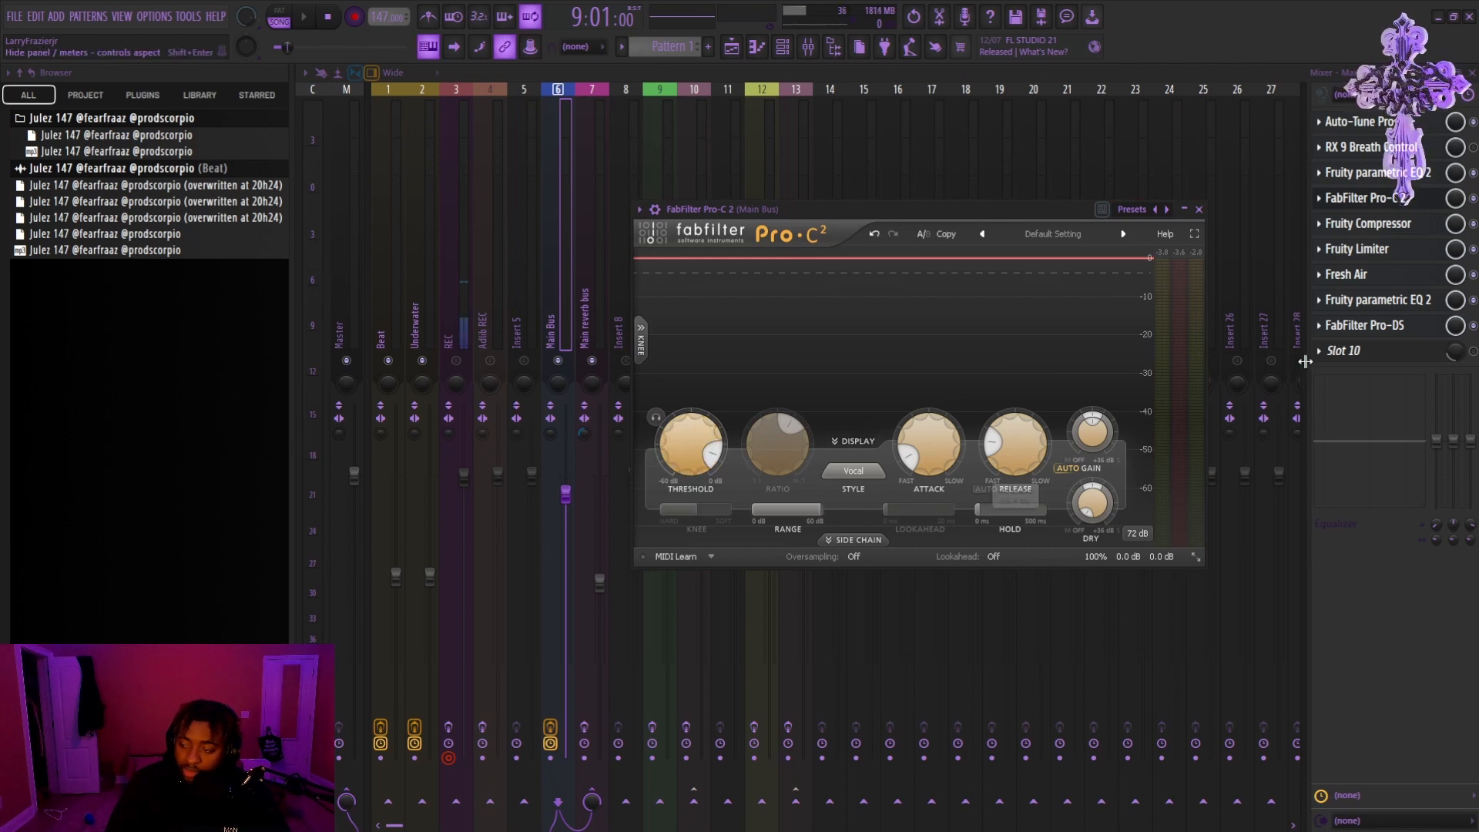
# Step: Raise the Fruity Limiter's ceiling on the Main Bus and lower that track's fader, listening from bar 9
pyautogui.click(1429, 249)
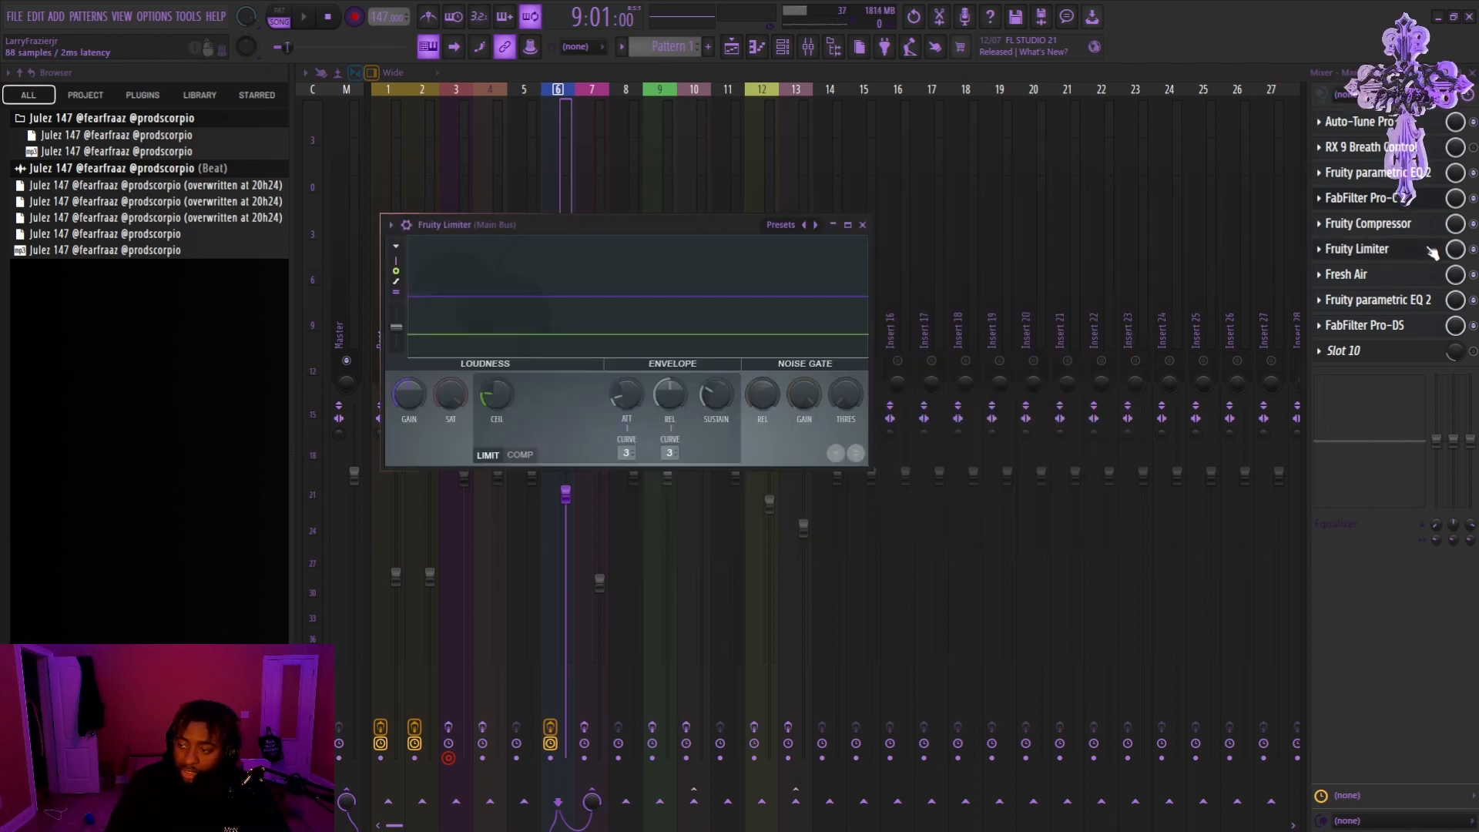
pyautogui.moveTo(505, 399); pyautogui.dragTo(505, 362)
pyautogui.press('space')
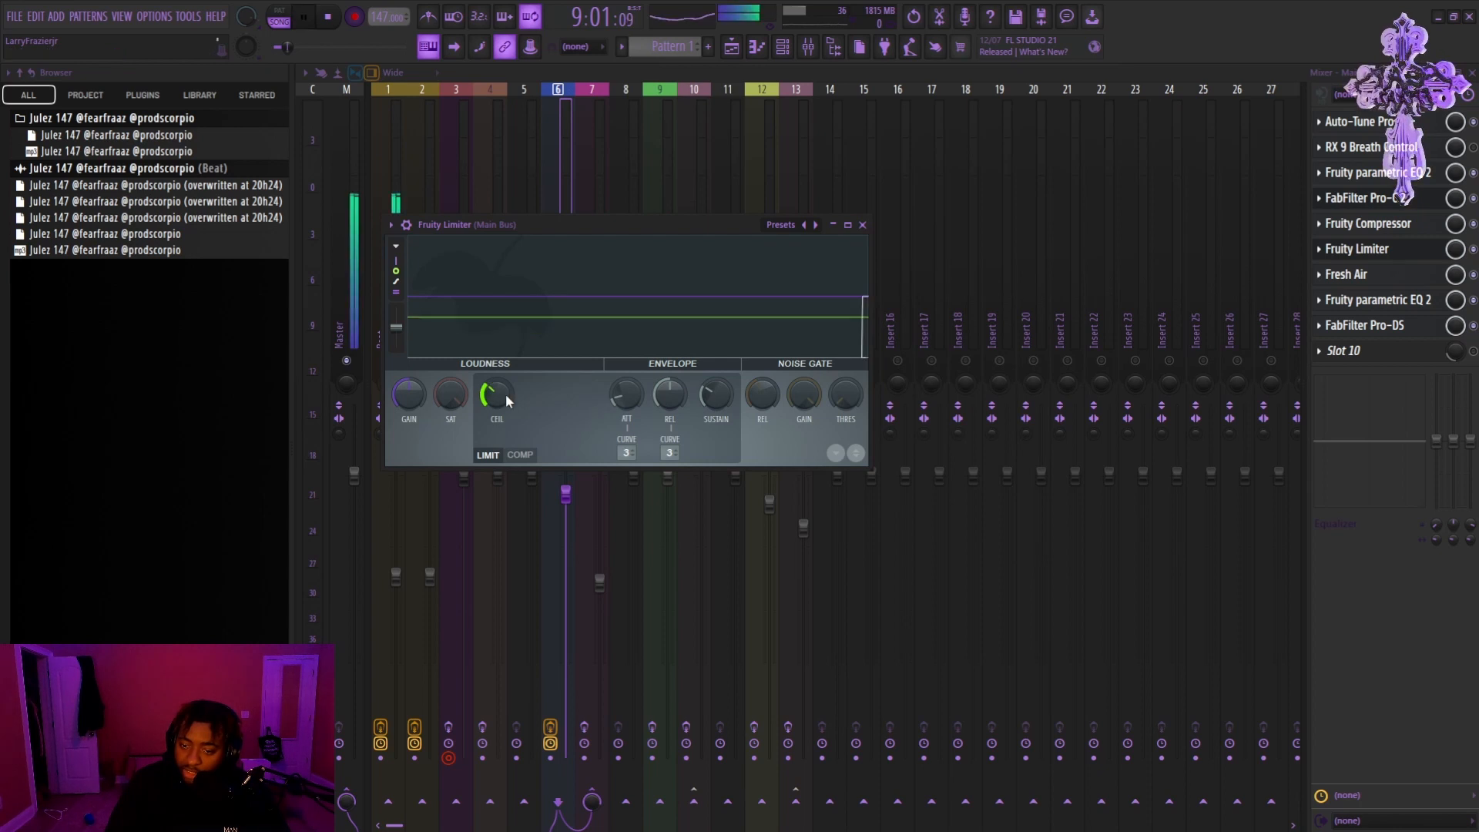
pyautogui.moveTo(743, 225); pyautogui.dragTo(916, 461)
pyautogui.press('space')
pyautogui.press('Escape')
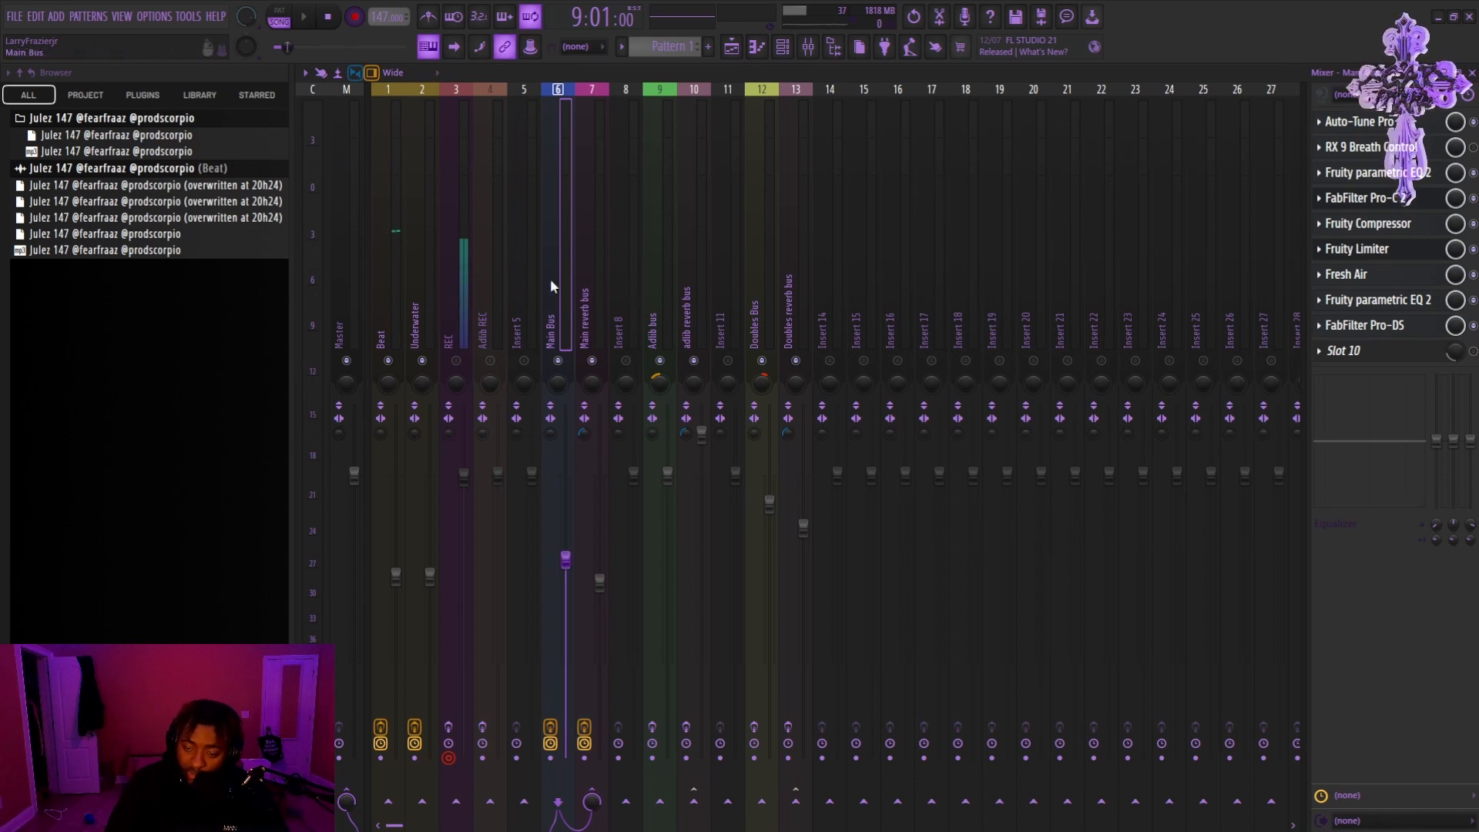
# Step: Raise the Main reverb bus fader while the vocal plays from bar 9, and stop playback
pyautogui.press('space')
pyautogui.moveTo(600, 582); pyautogui.dragTo(599, 514)
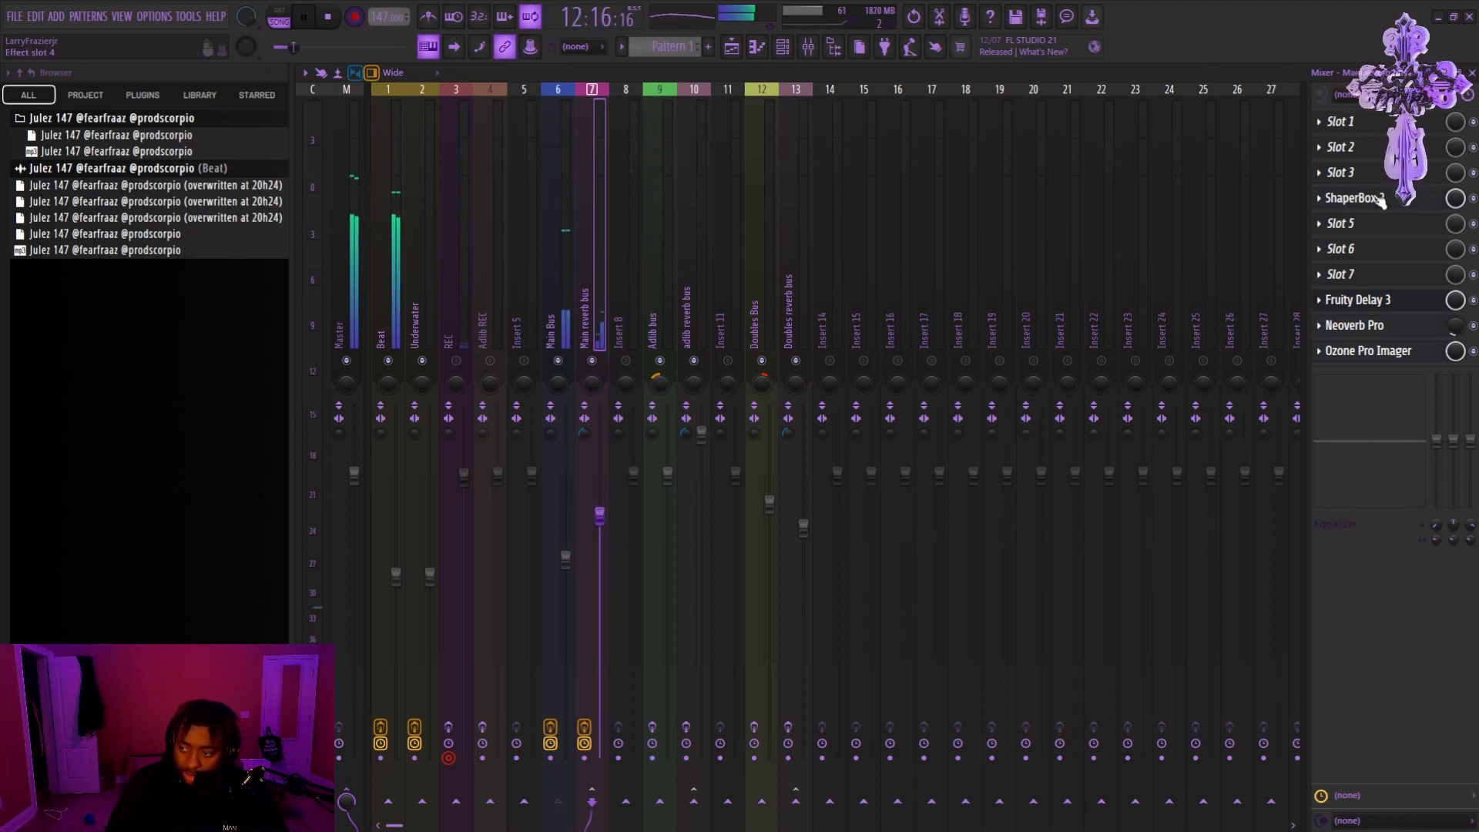
pyautogui.press('space')
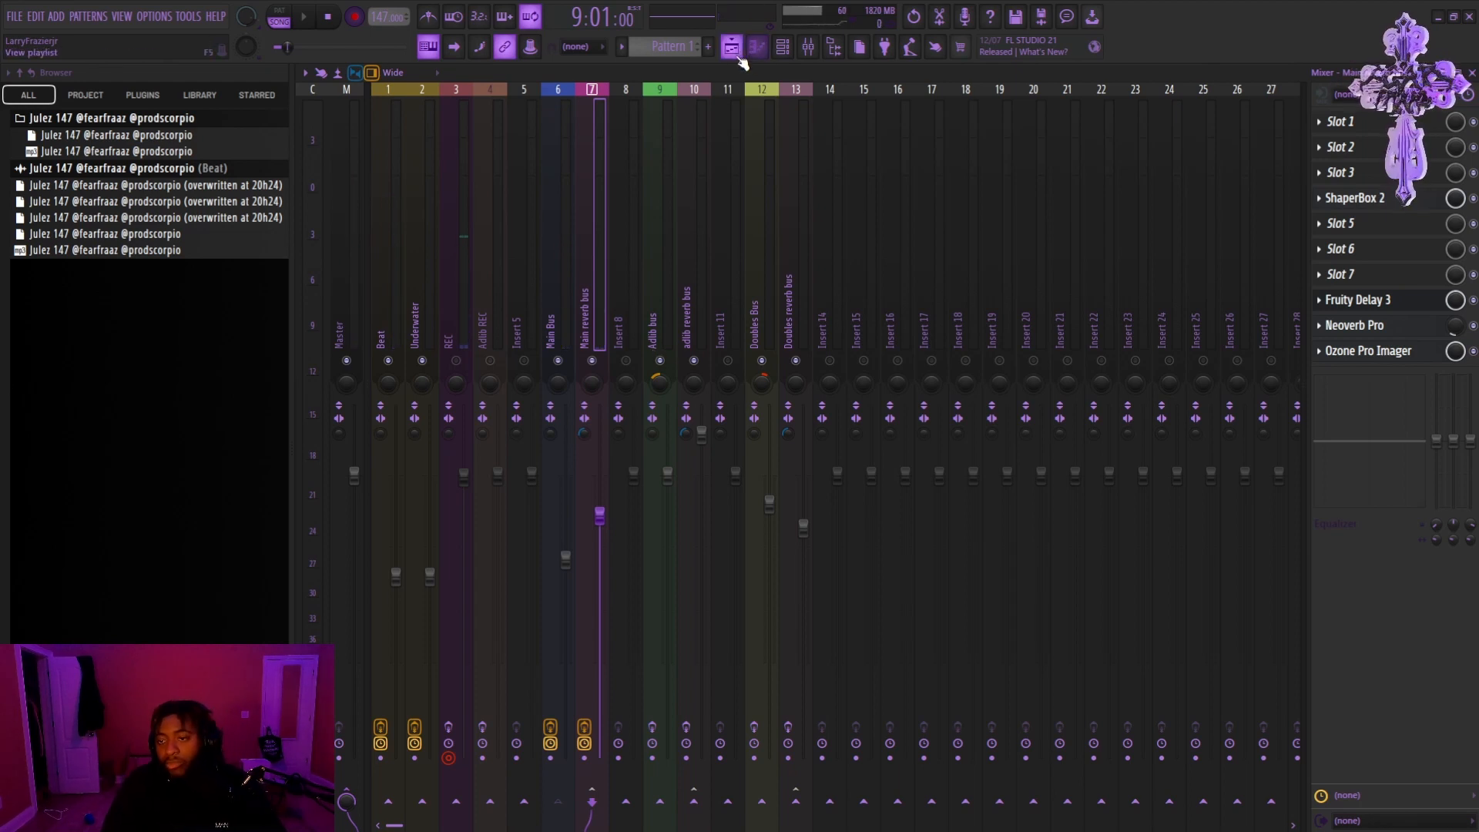
# Step: Delete the three unwanted muted recordings at bar 9 from the REC tracks in the playlist
pyautogui.click(732, 48)
pyautogui.scroll(-2, 979, 216)
pyautogui.rightClick(832, 223)
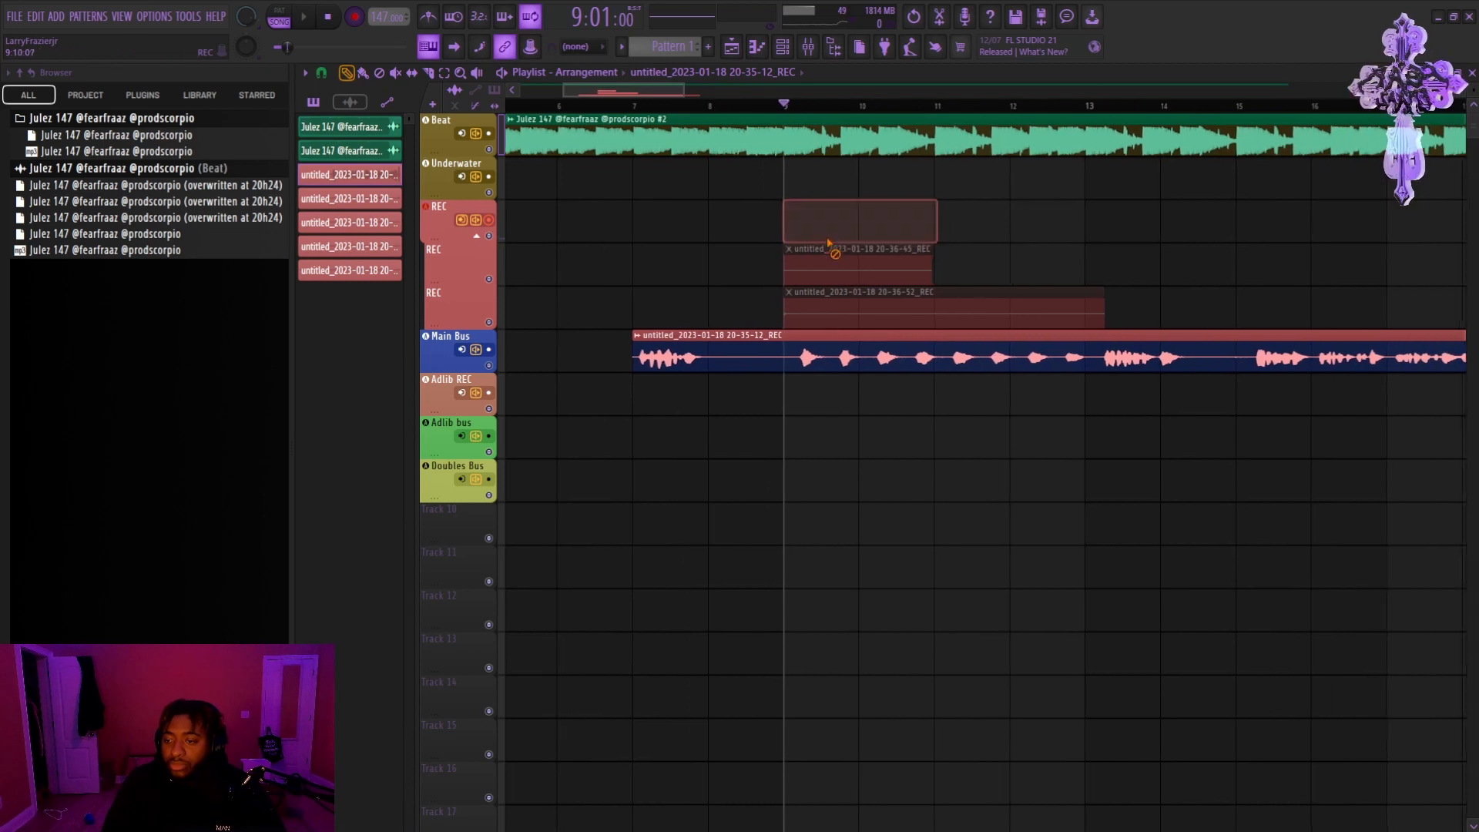
pyautogui.rightClick(831, 266)
pyautogui.rightClick(828, 308)
# Step: Delete the two extra REC tracks beneath the main REC track, leaving the Main Bus directly below it
pyautogui.rightClick(453, 243)
pyautogui.click(490, 589)
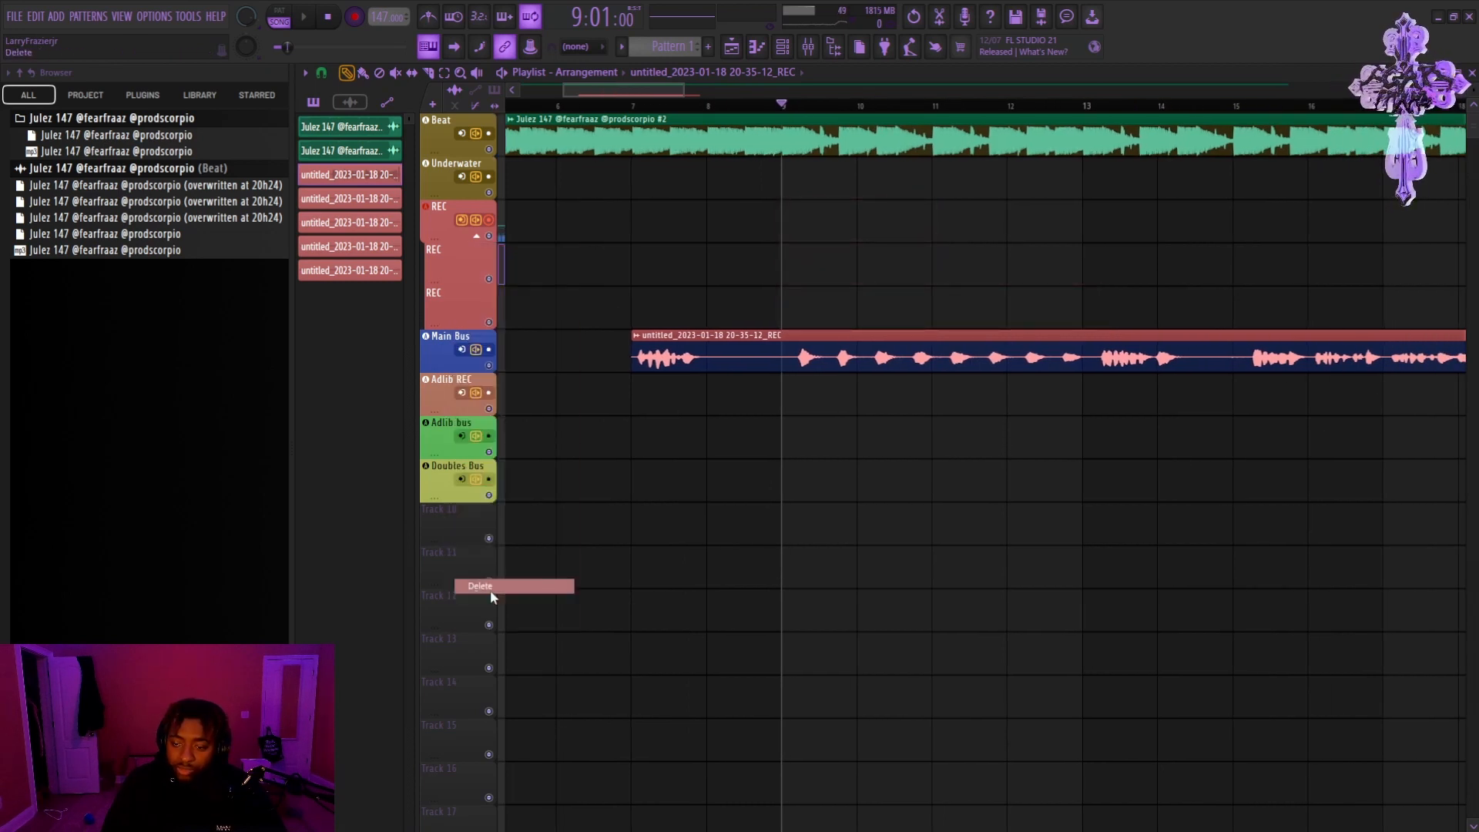
pyautogui.click(789, 473)
pyautogui.rightClick(425, 245)
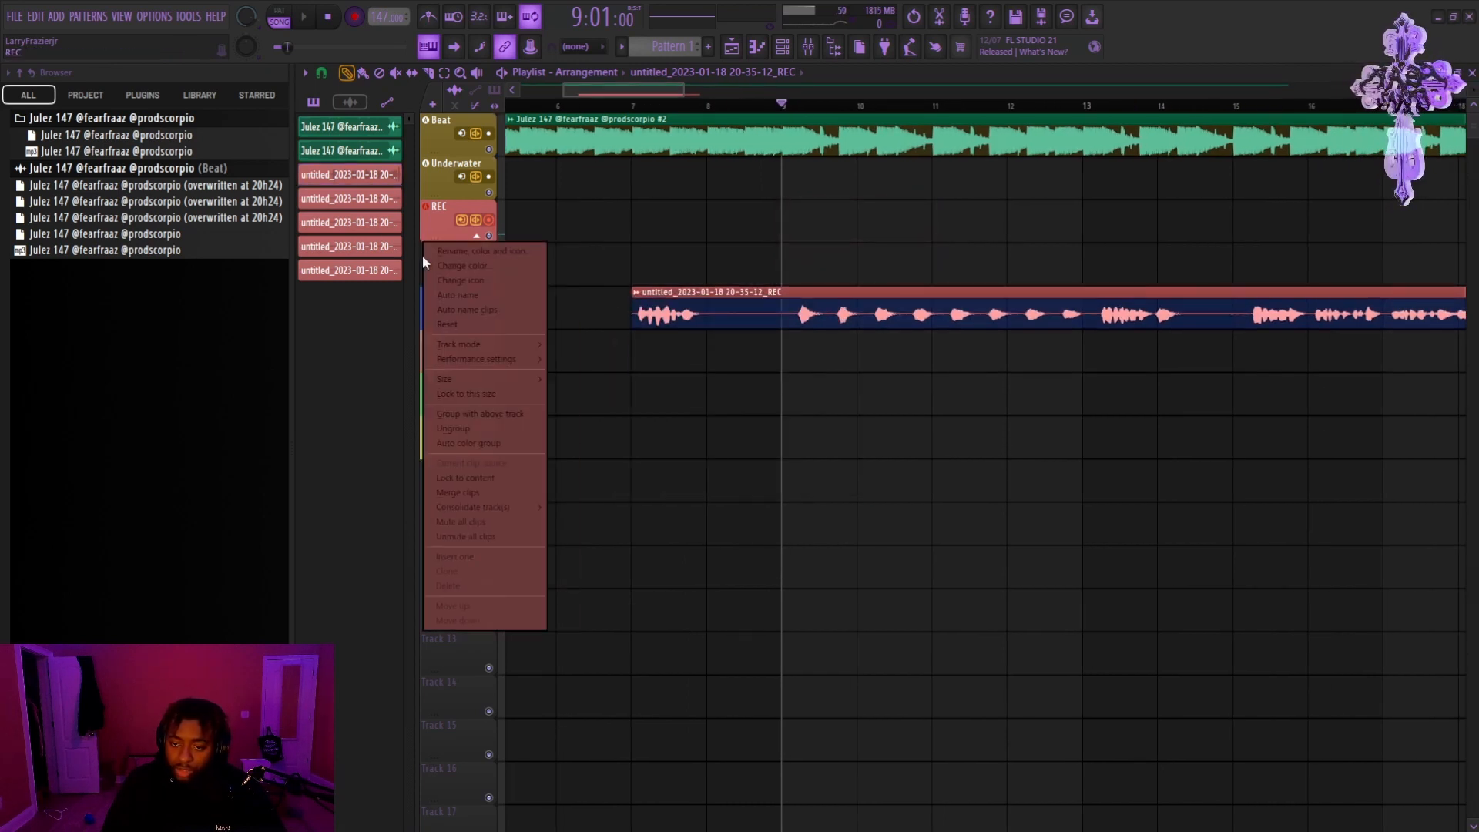
pyautogui.click(470, 587)
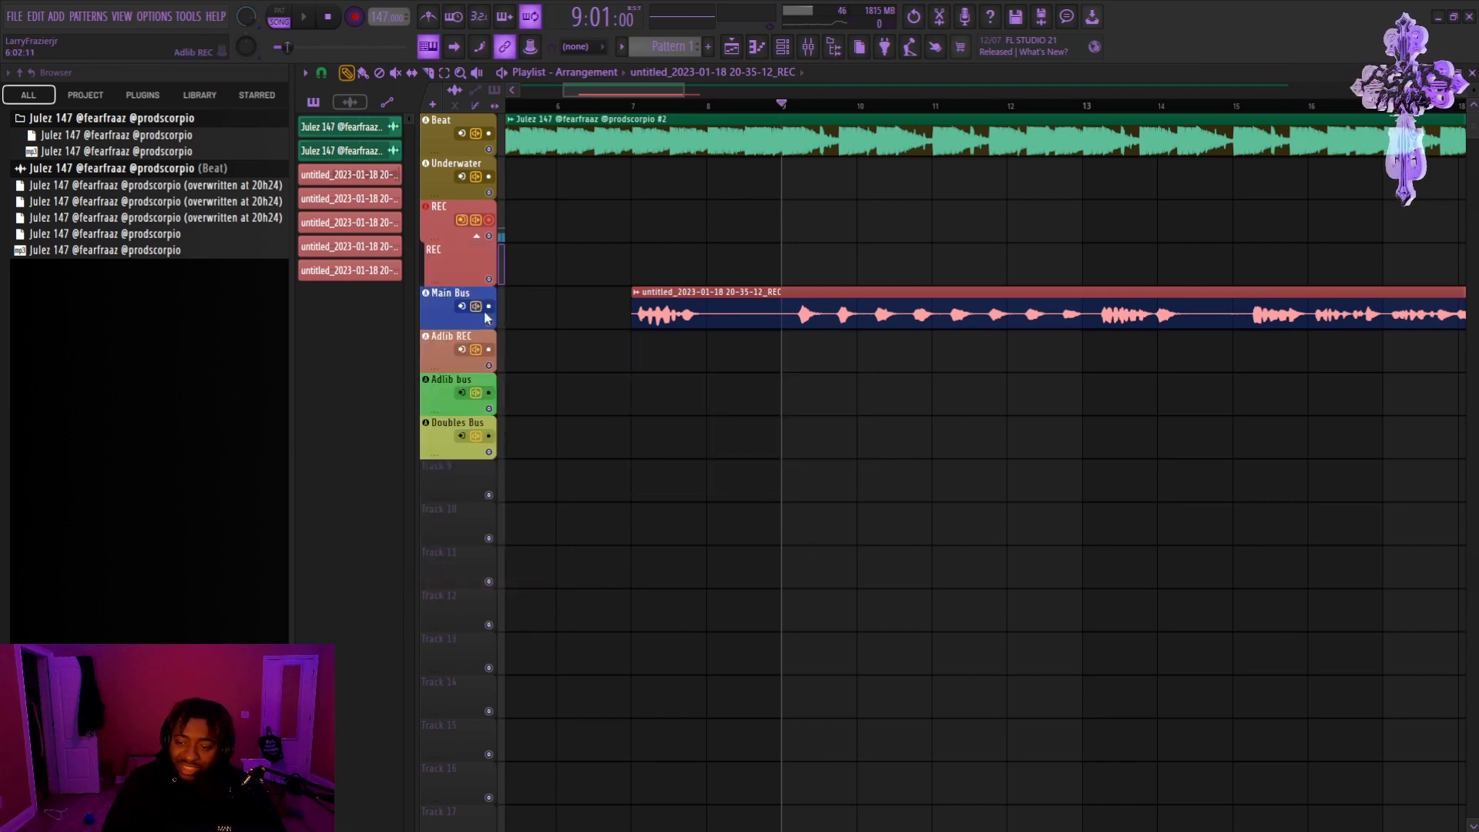
pyautogui.rightClick(453, 245)
pyautogui.click(498, 587)
pyautogui.click(776, 473)
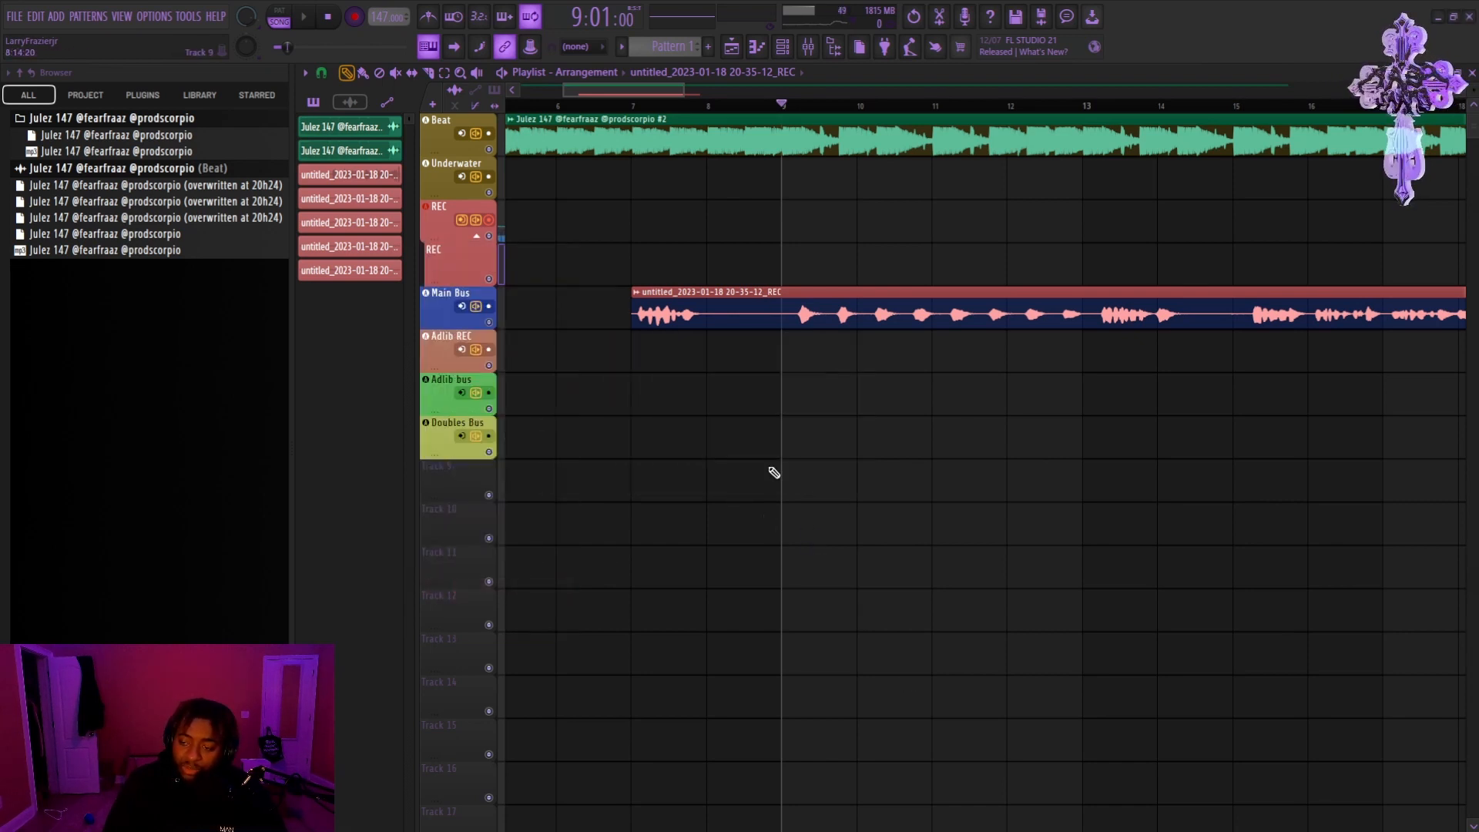
pyautogui.rightClick(454, 254)
pyautogui.click(529, 585)
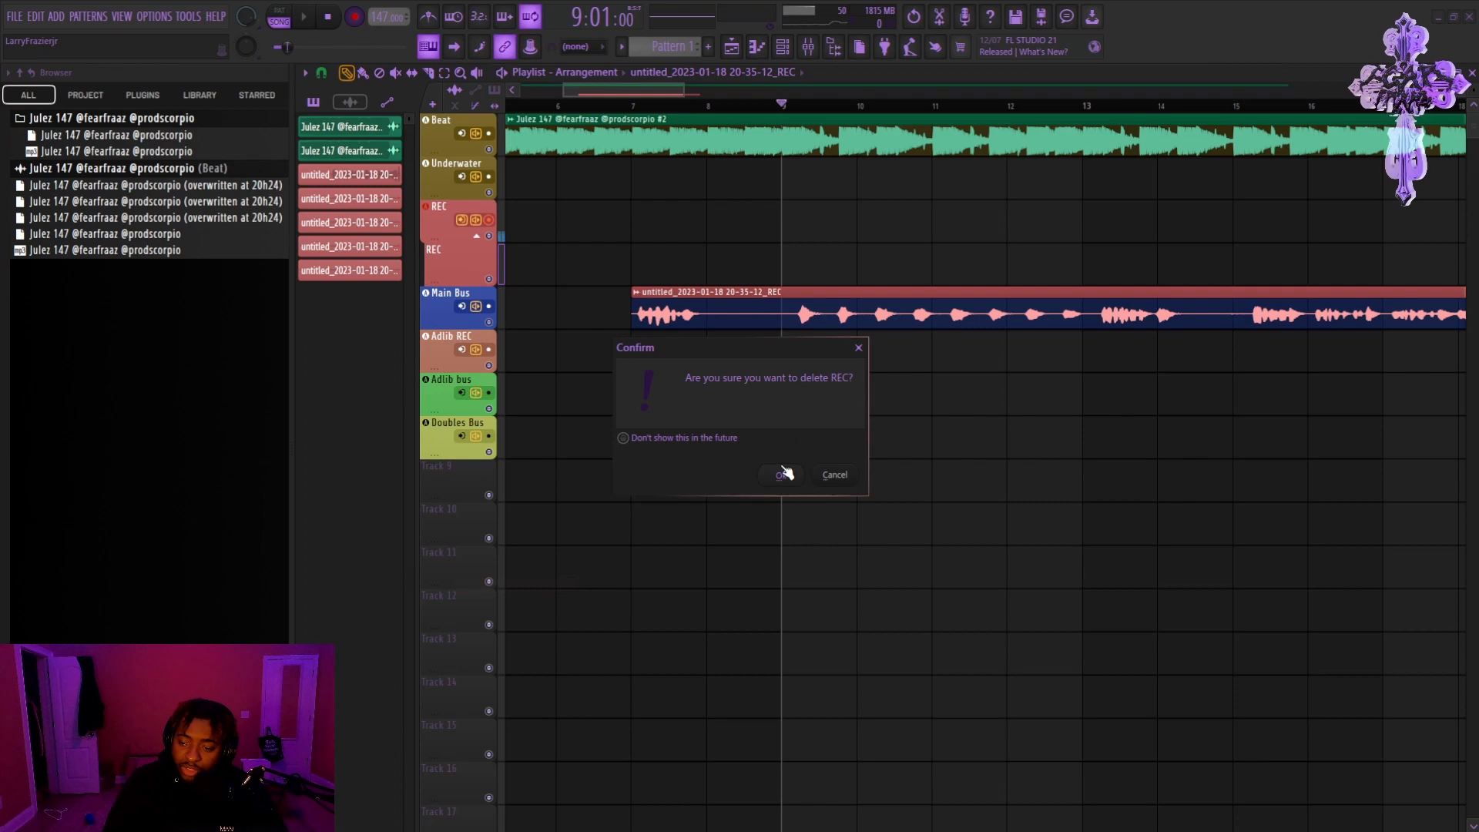
pyautogui.click(783, 472)
# Step: Place the playback position at bar 18, near the end of the vocal take
pyautogui.scroll(-4, 1034, 89)
pyautogui.scroll(4, 986, 107)
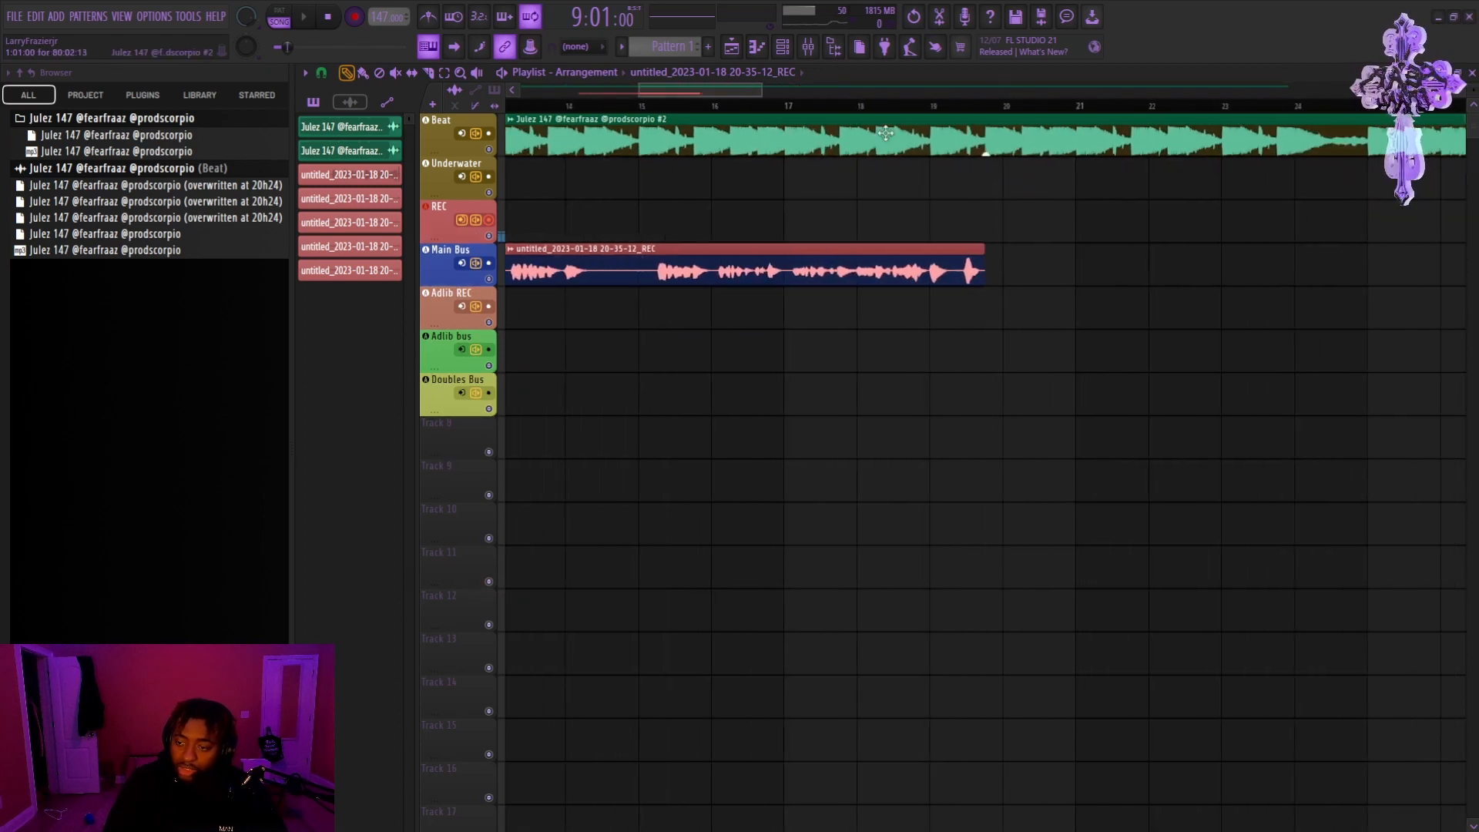
pyautogui.click(788, 107)
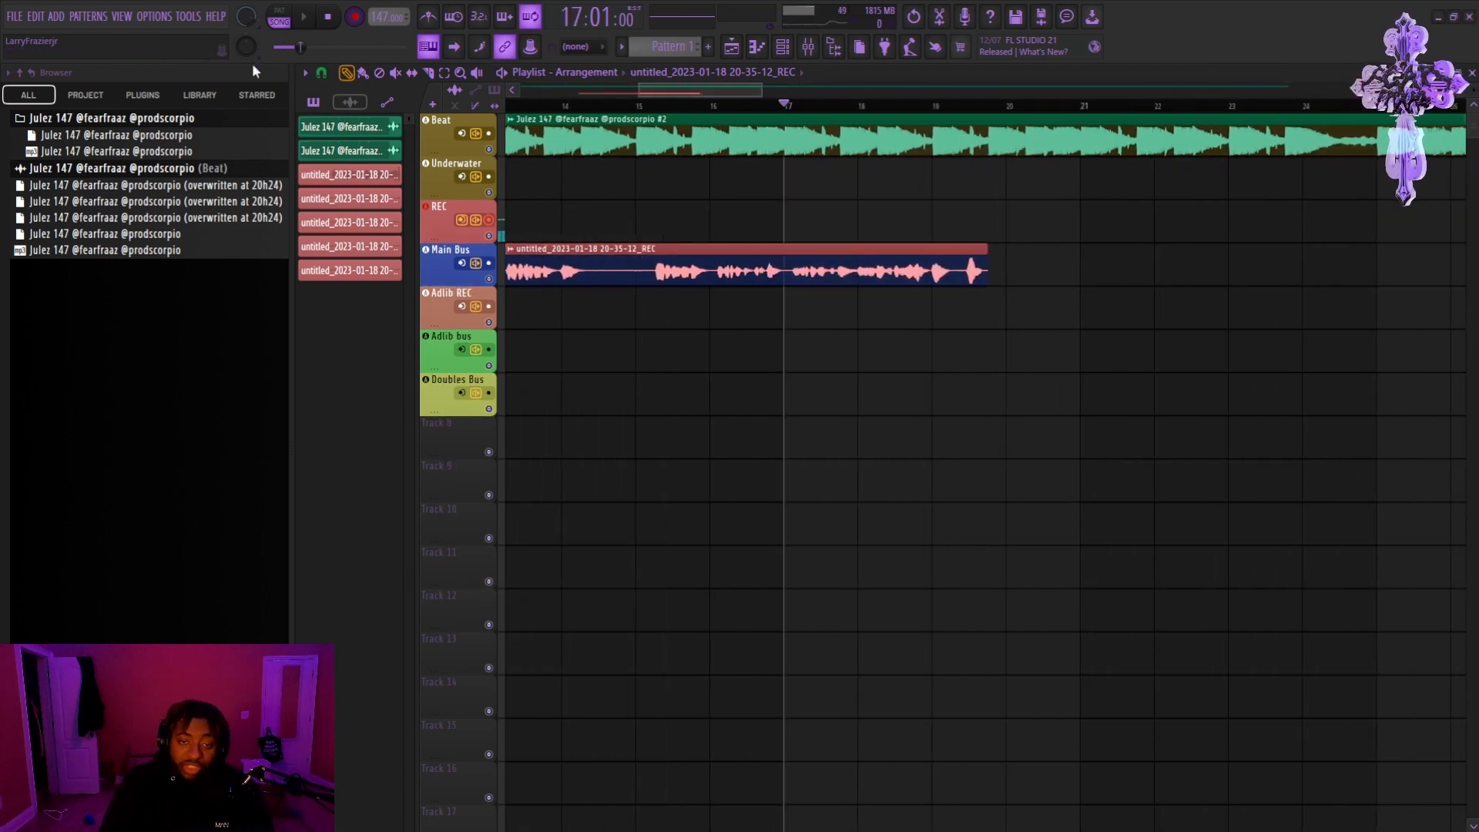
pyautogui.click(864, 110)
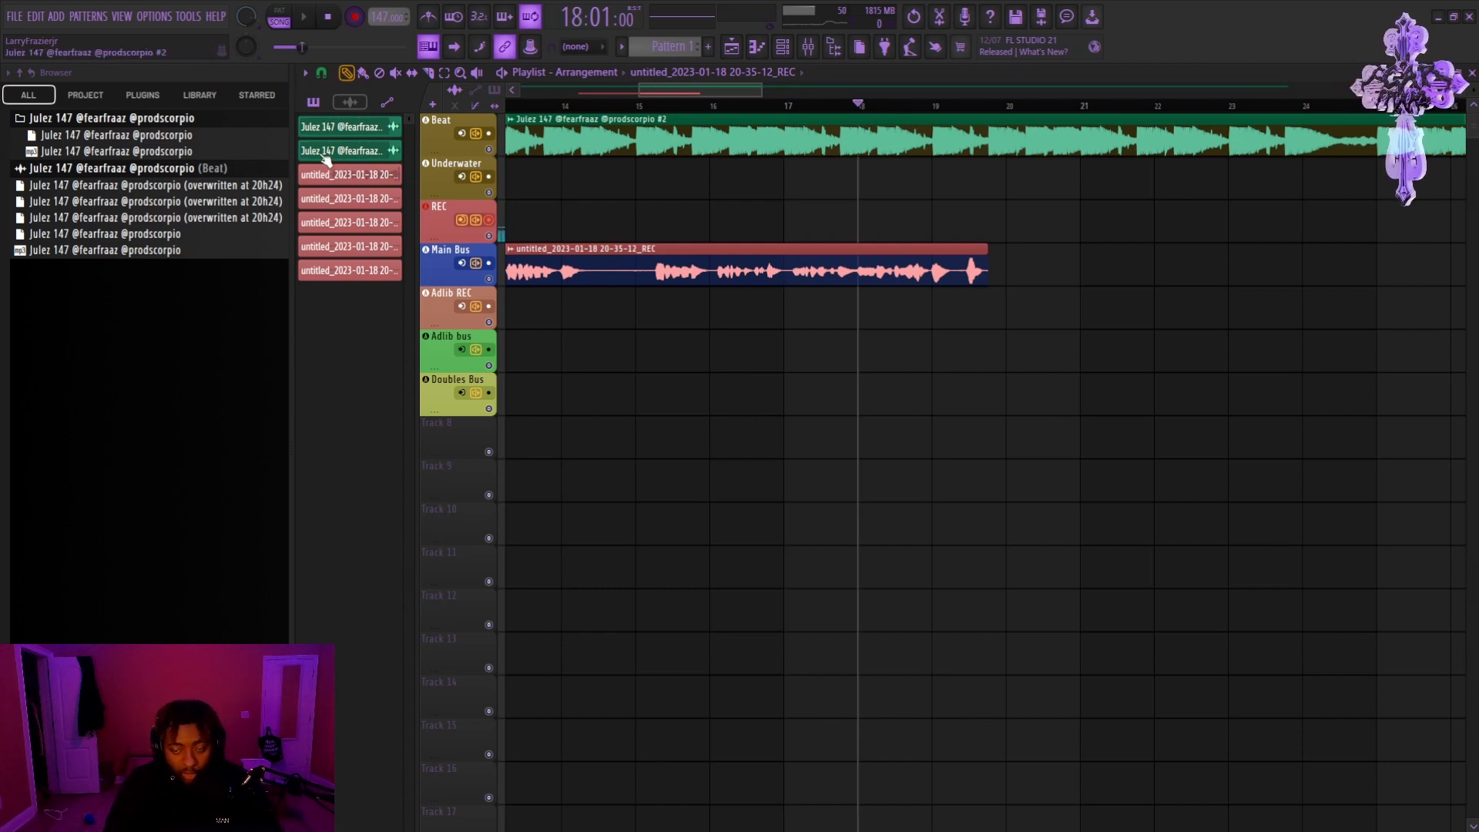
# Step: Record a vocal take from bar 18 and place it on the Main Bus, trimmed to start at bar 20 and unmuted
pyautogui.press('space')
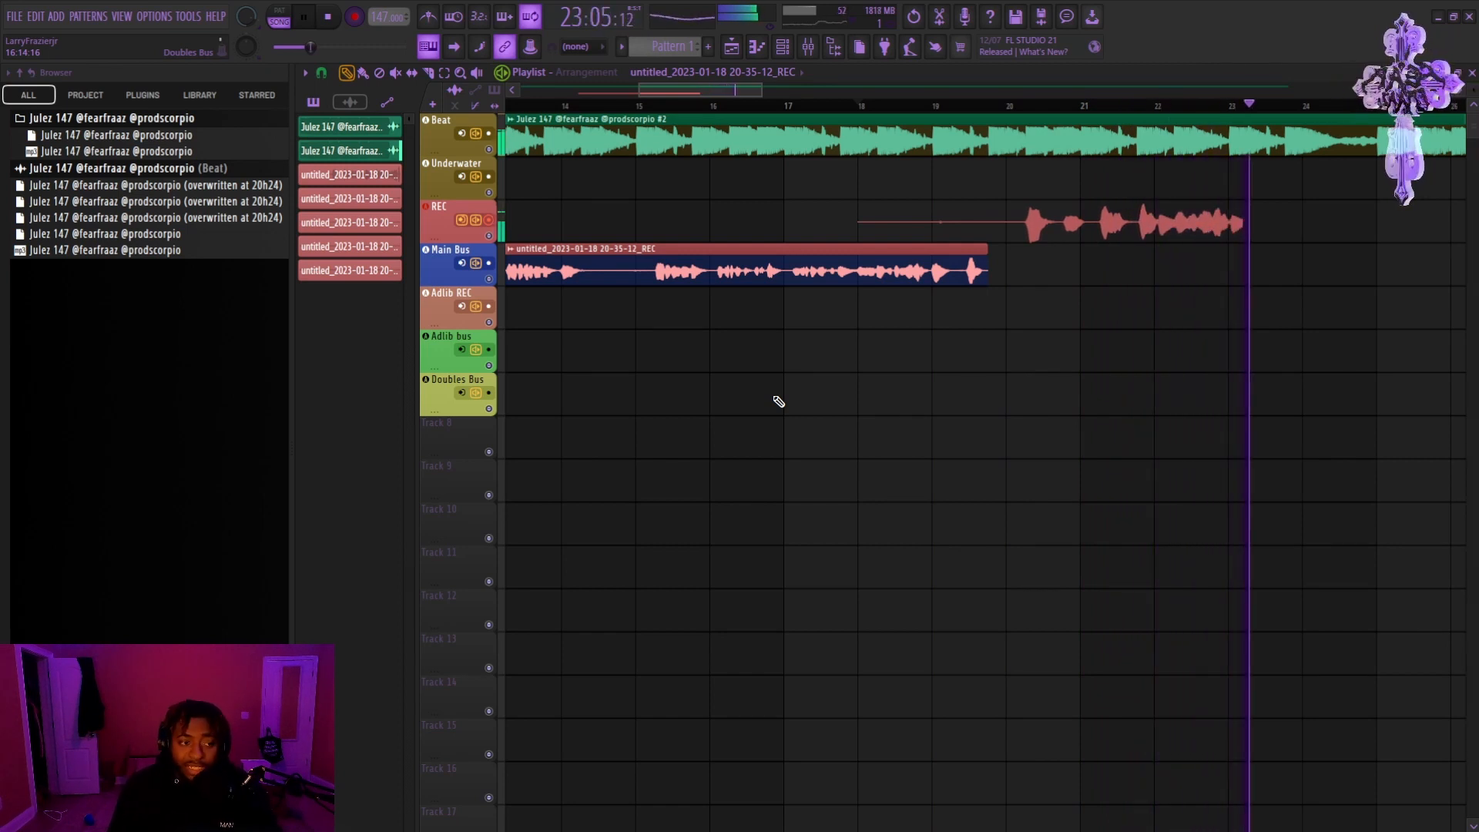
pyautogui.press('space')
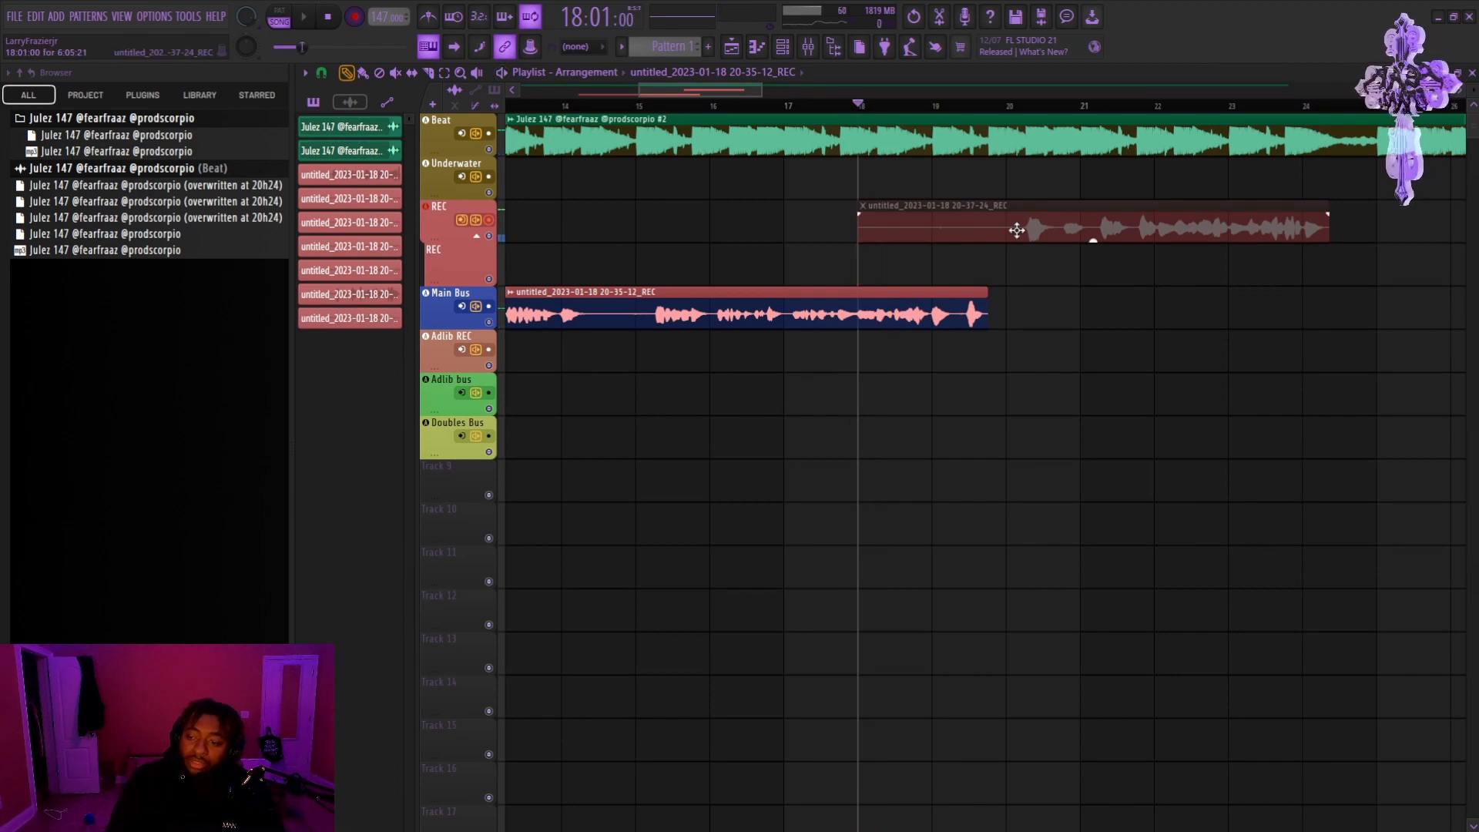
pyautogui.moveTo(896, 234); pyautogui.dragTo(1058, 315)
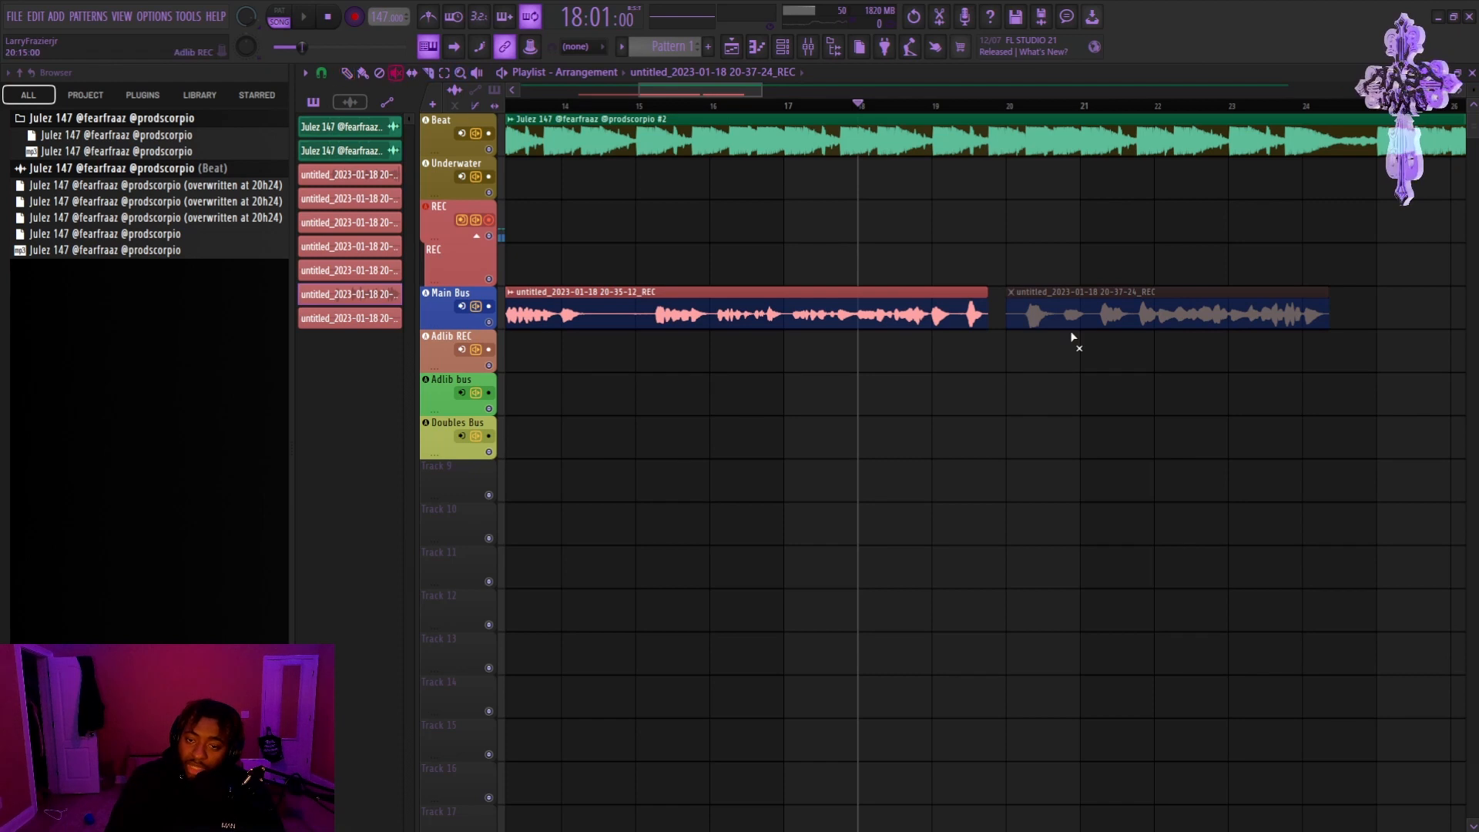
pyautogui.click(1069, 315)
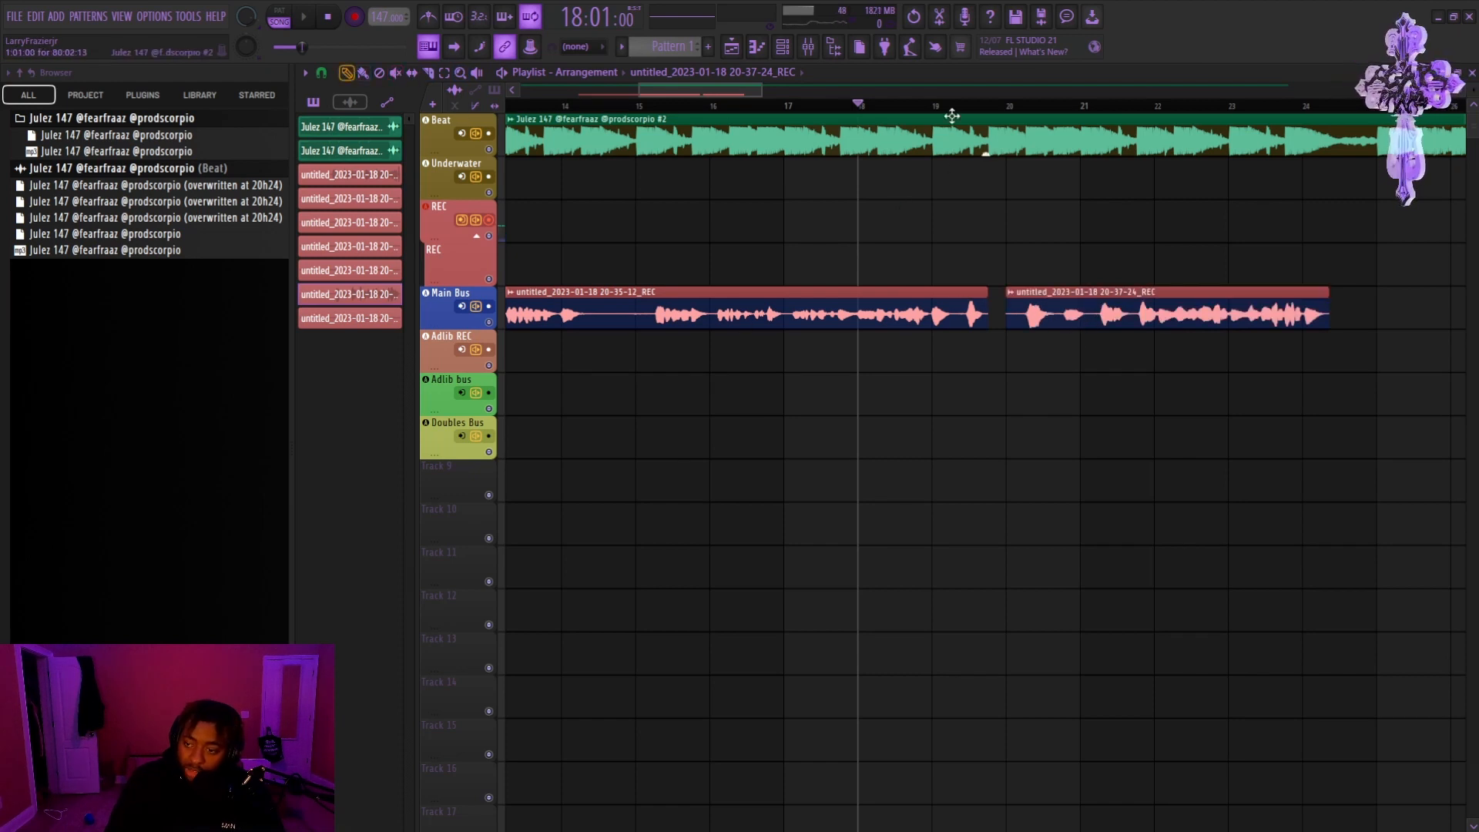
pyautogui.click(932, 127)
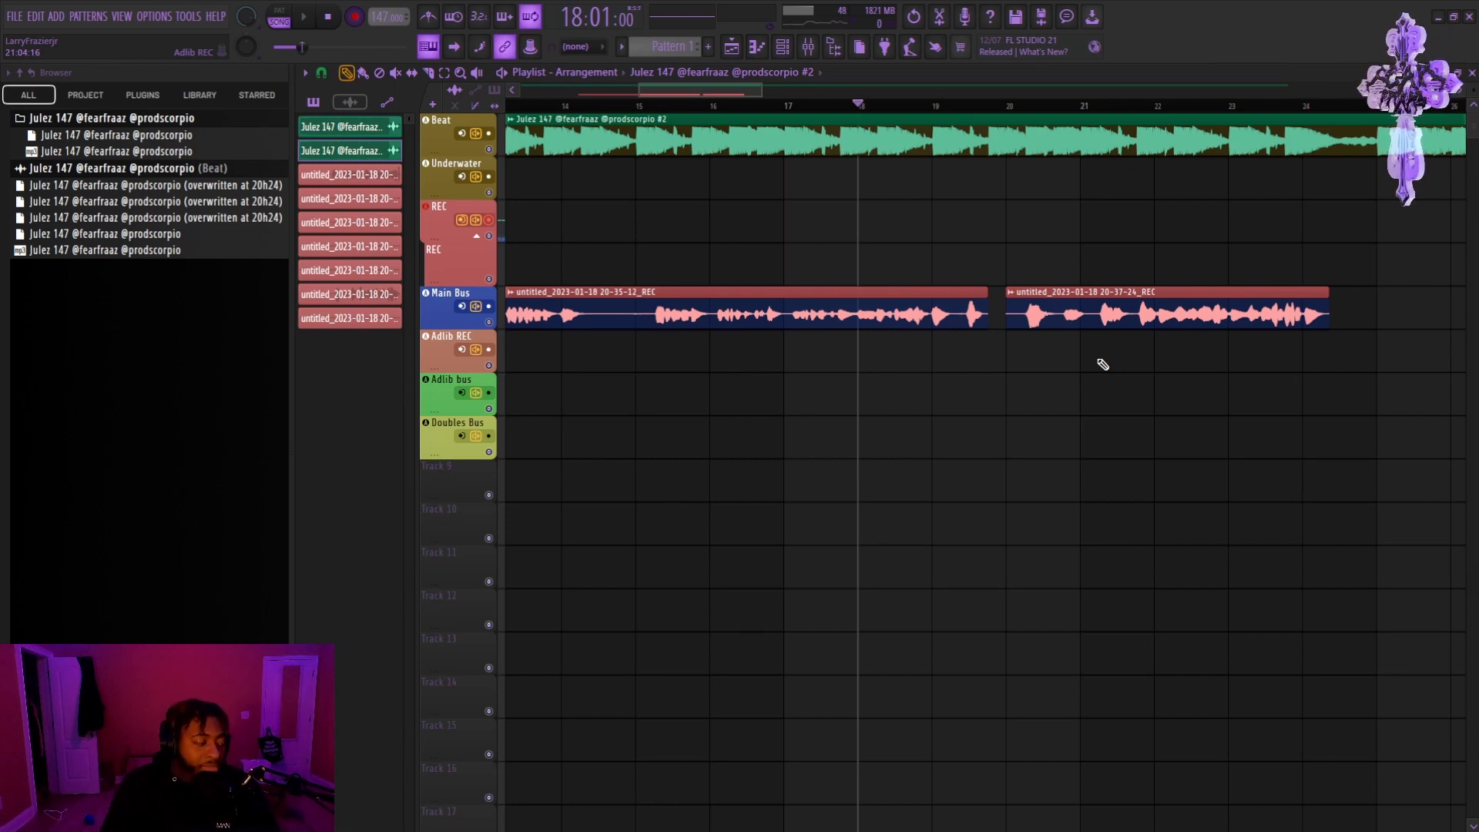
pyautogui.press('space')
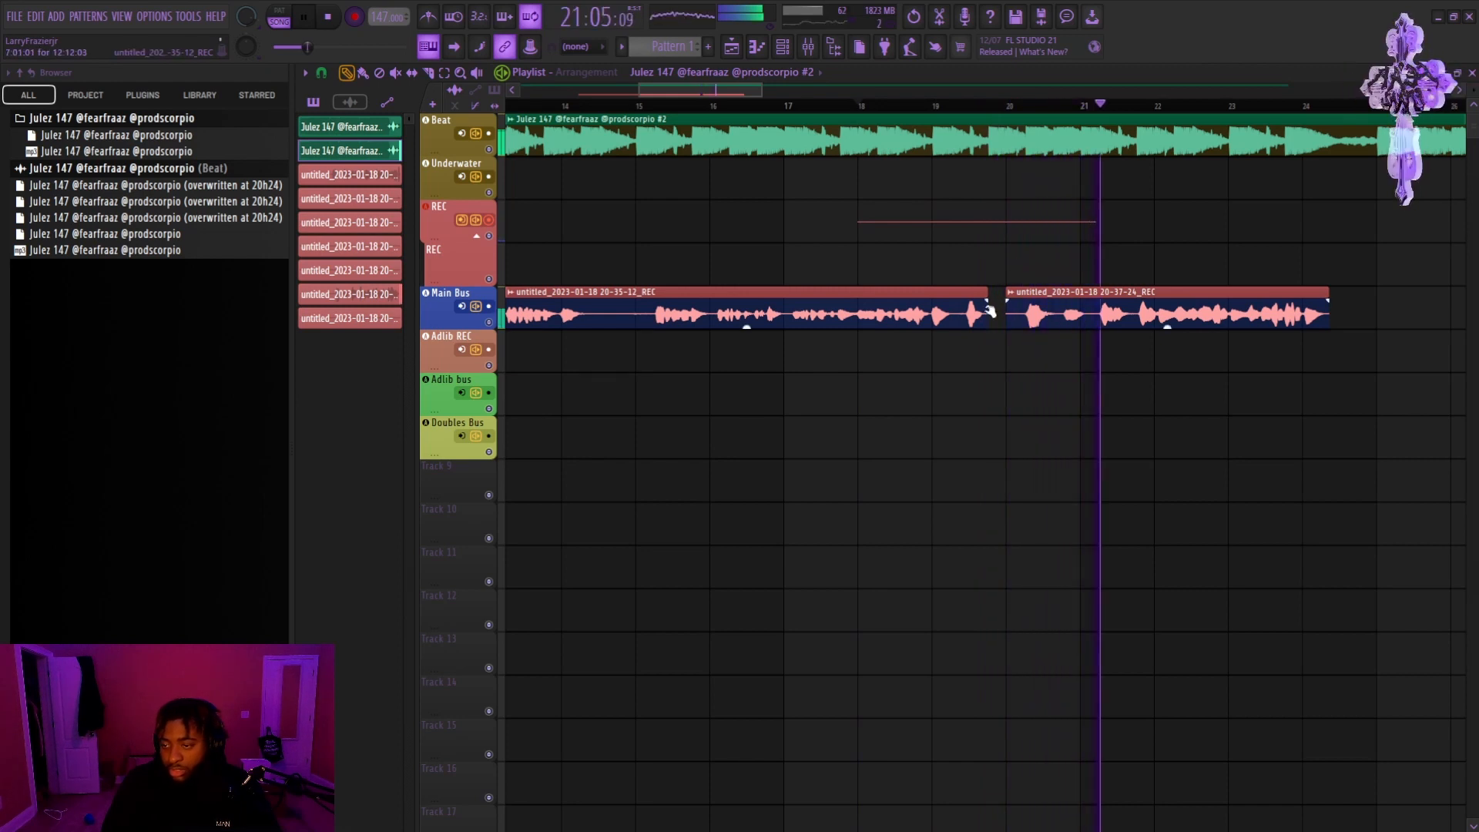
pyautogui.press('space')
pyautogui.rightClick(1106, 219)
pyautogui.rightClick(1069, 224)
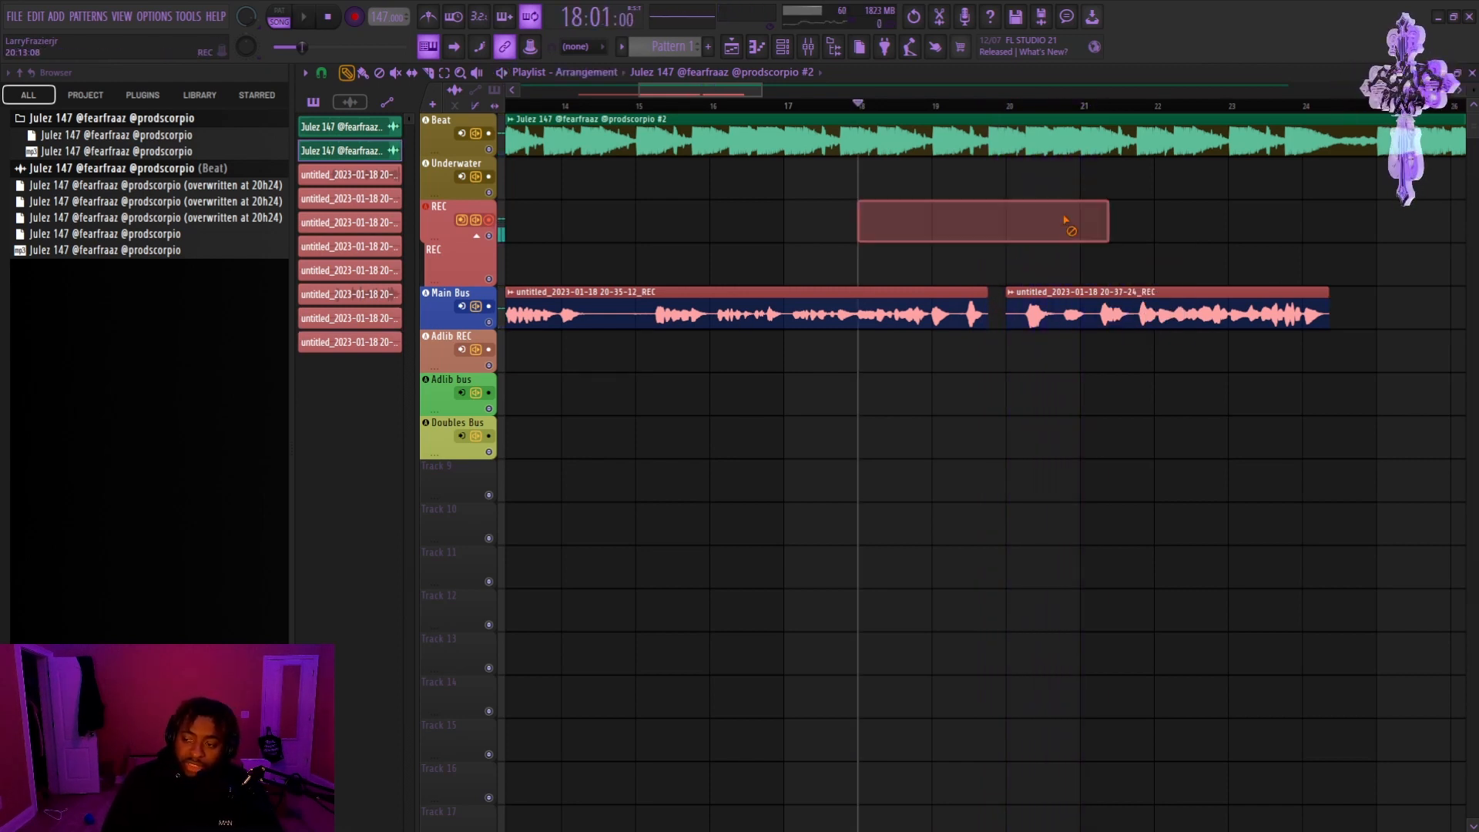
# Step: Shorten the first Main Bus vocal clip to end at bar 19 and record a replacement phrase from bar 18
pyautogui.moveTo(984, 323); pyautogui.dragTo(927, 329)
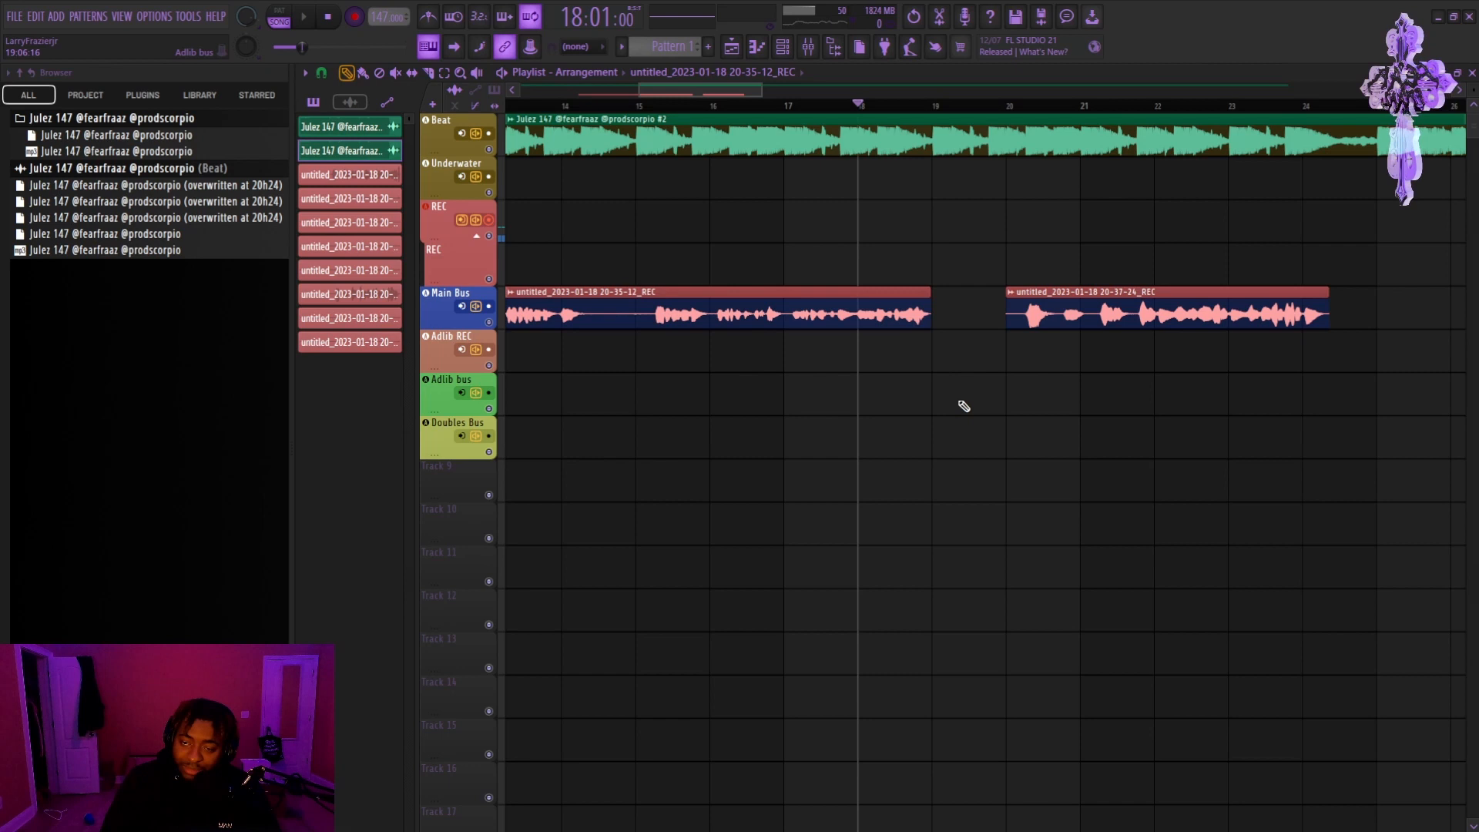
pyautogui.press('space')
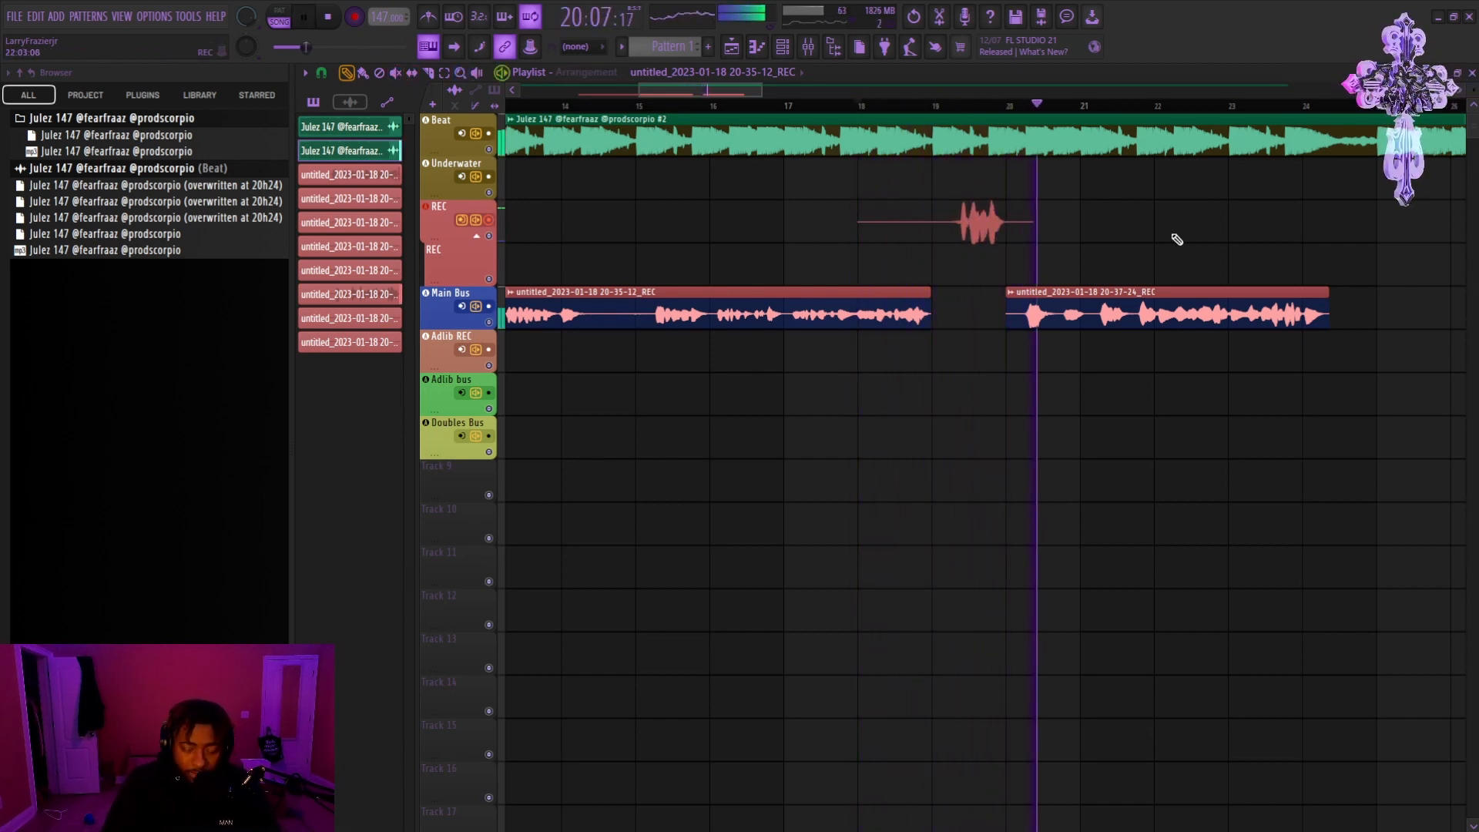
pyautogui.press('space')
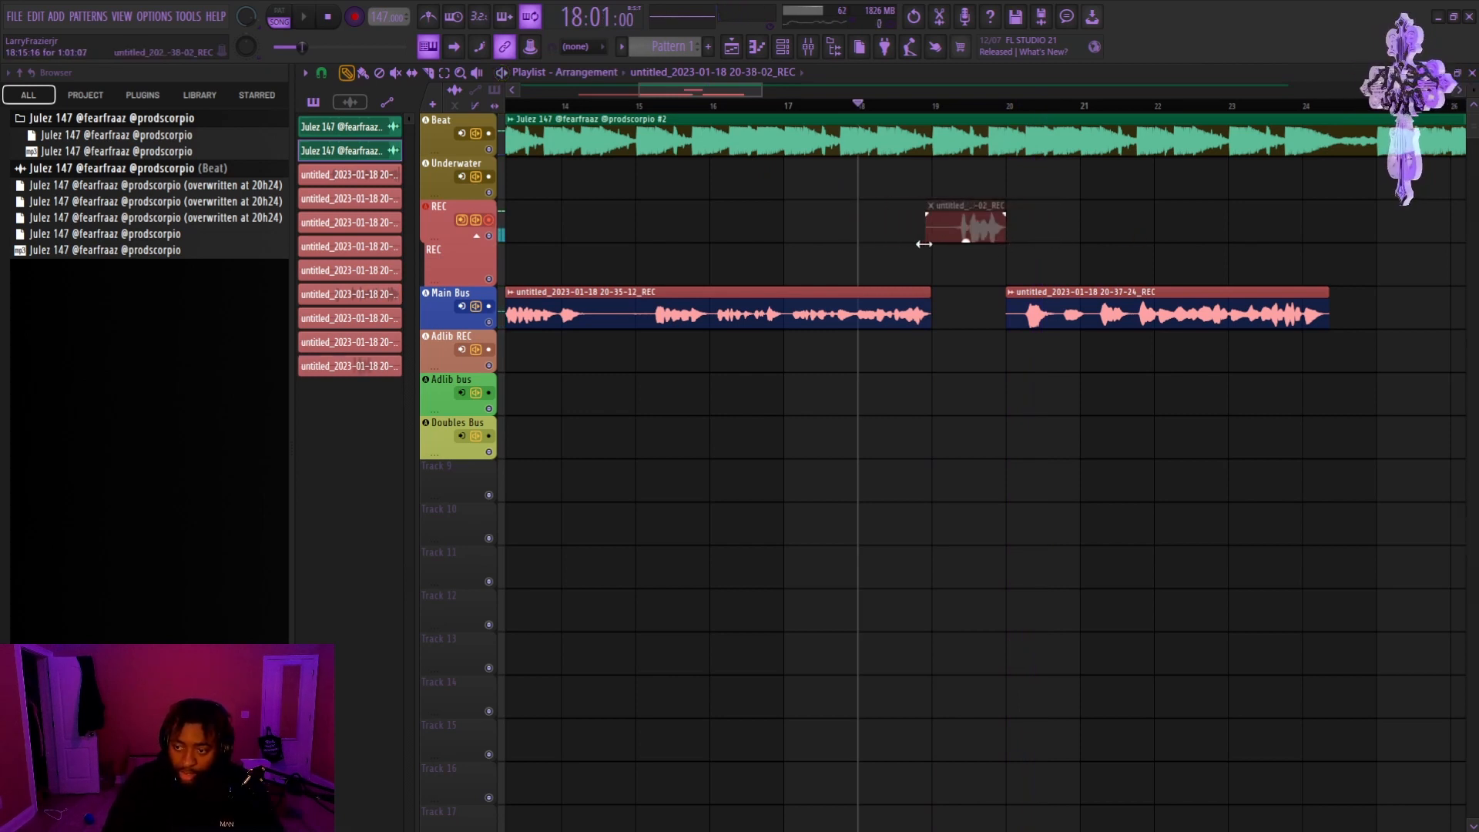
# Step: Move the new take, trimmed to bars 19–20, into the gap on the Main Bus and unmute it
pyautogui.moveTo(974, 236); pyautogui.dragTo(977, 321)
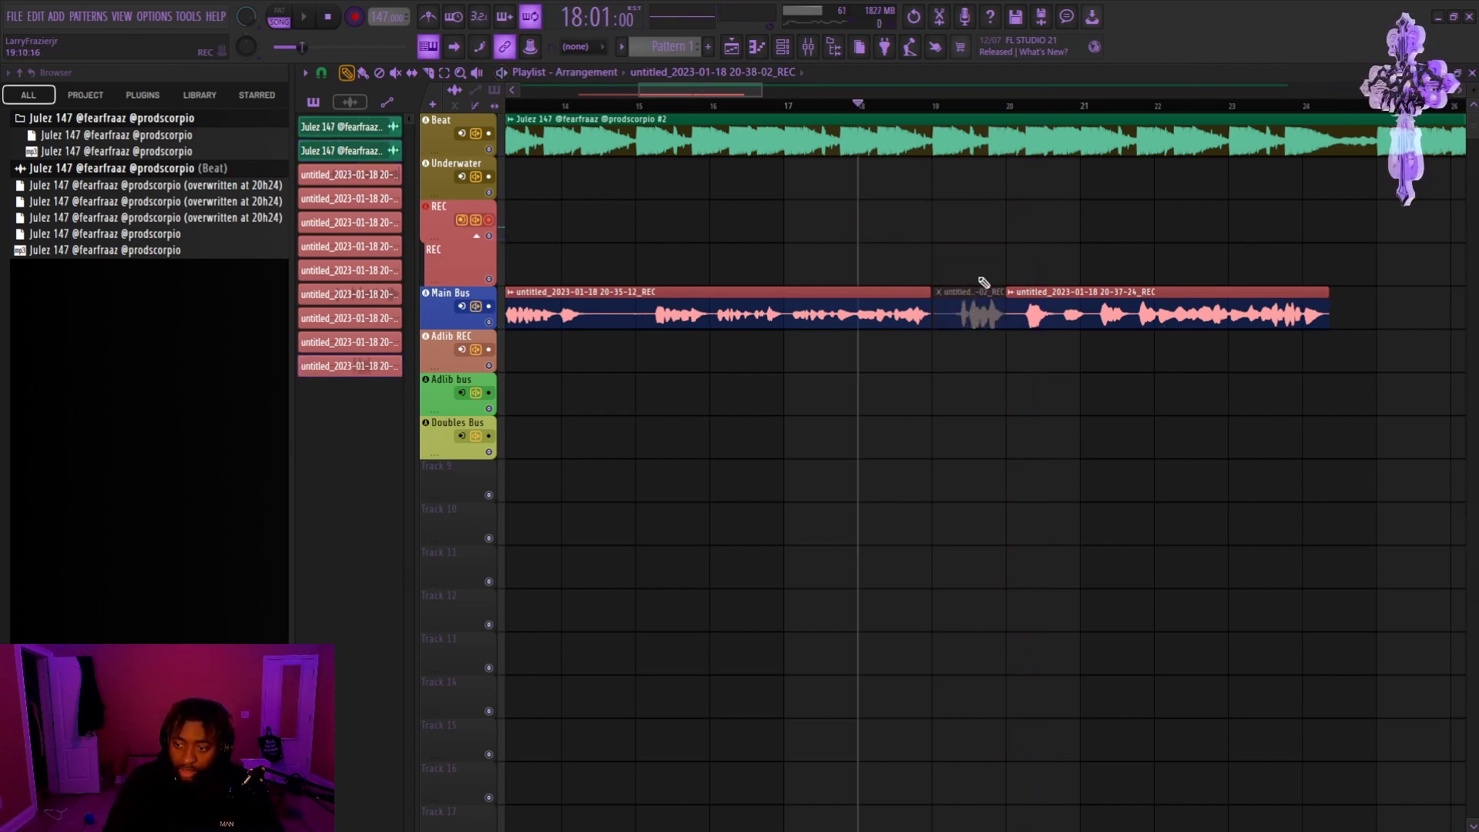
pyautogui.click(395, 72)
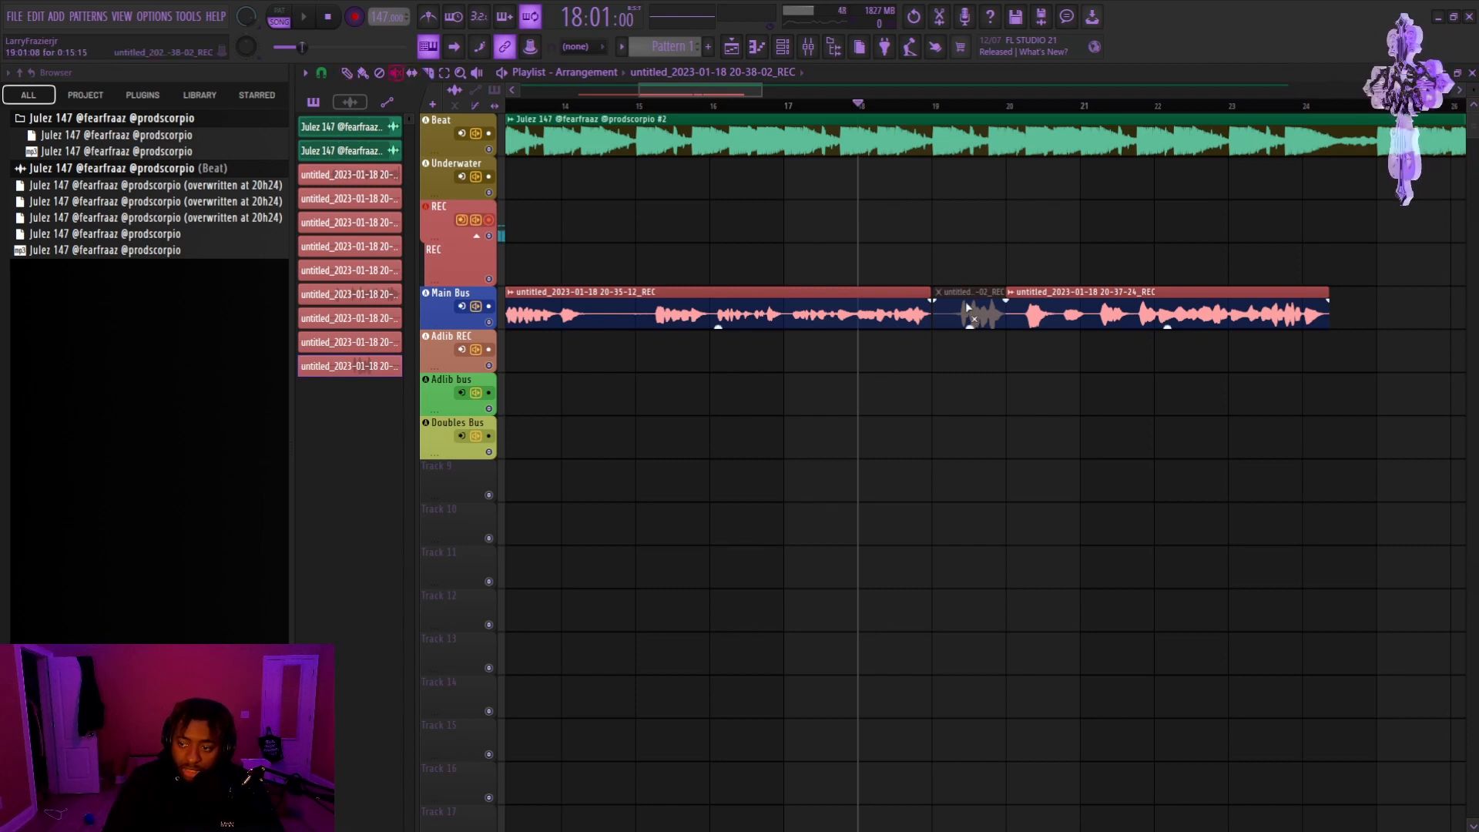
pyautogui.click(977, 313)
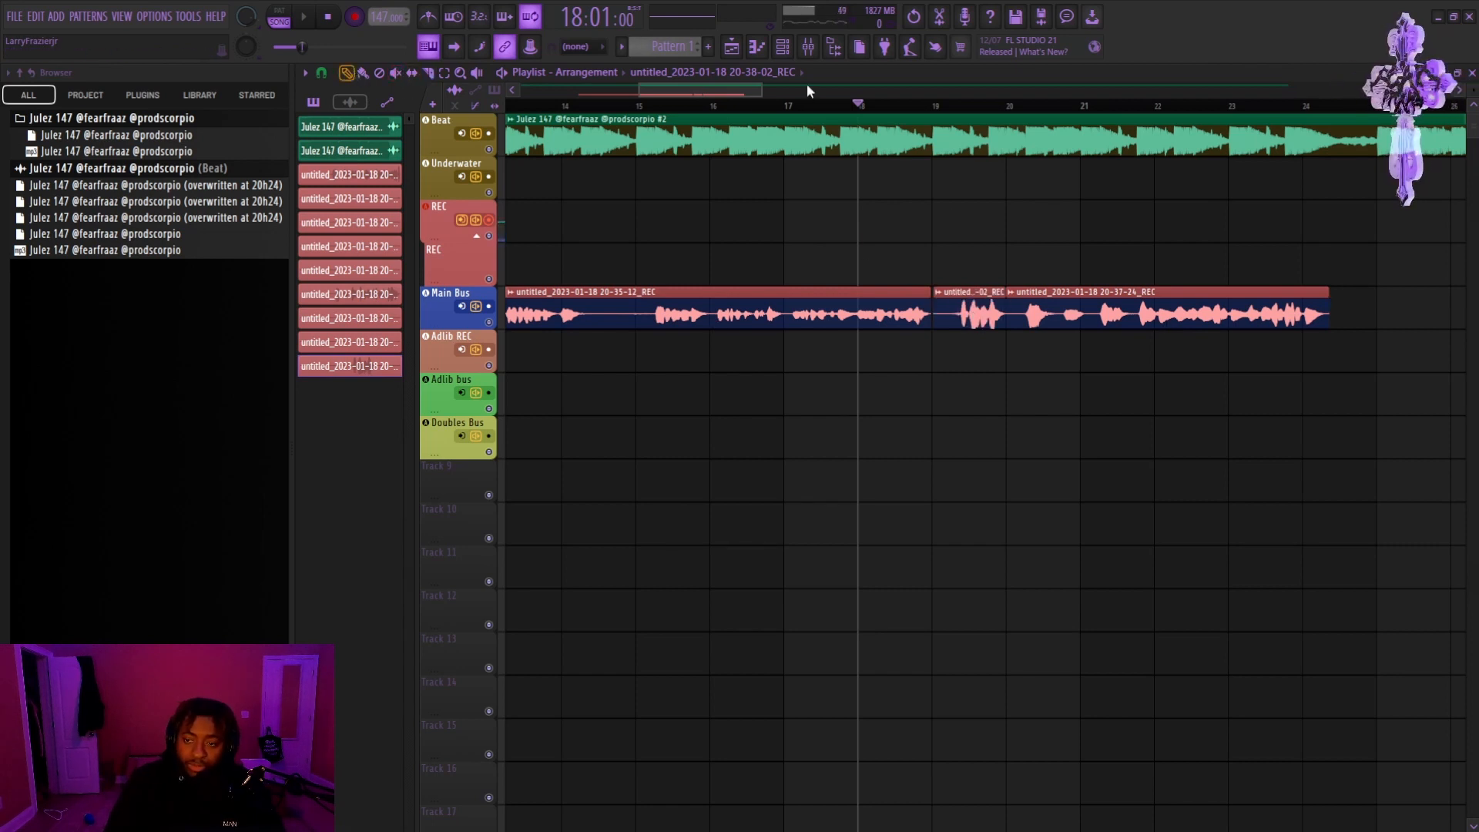
# Step: Delete the empty extra REC track beneath the main REC track in the playlist
pyautogui.scroll(-5, 807, 89)
pyautogui.rightClick(460, 254)
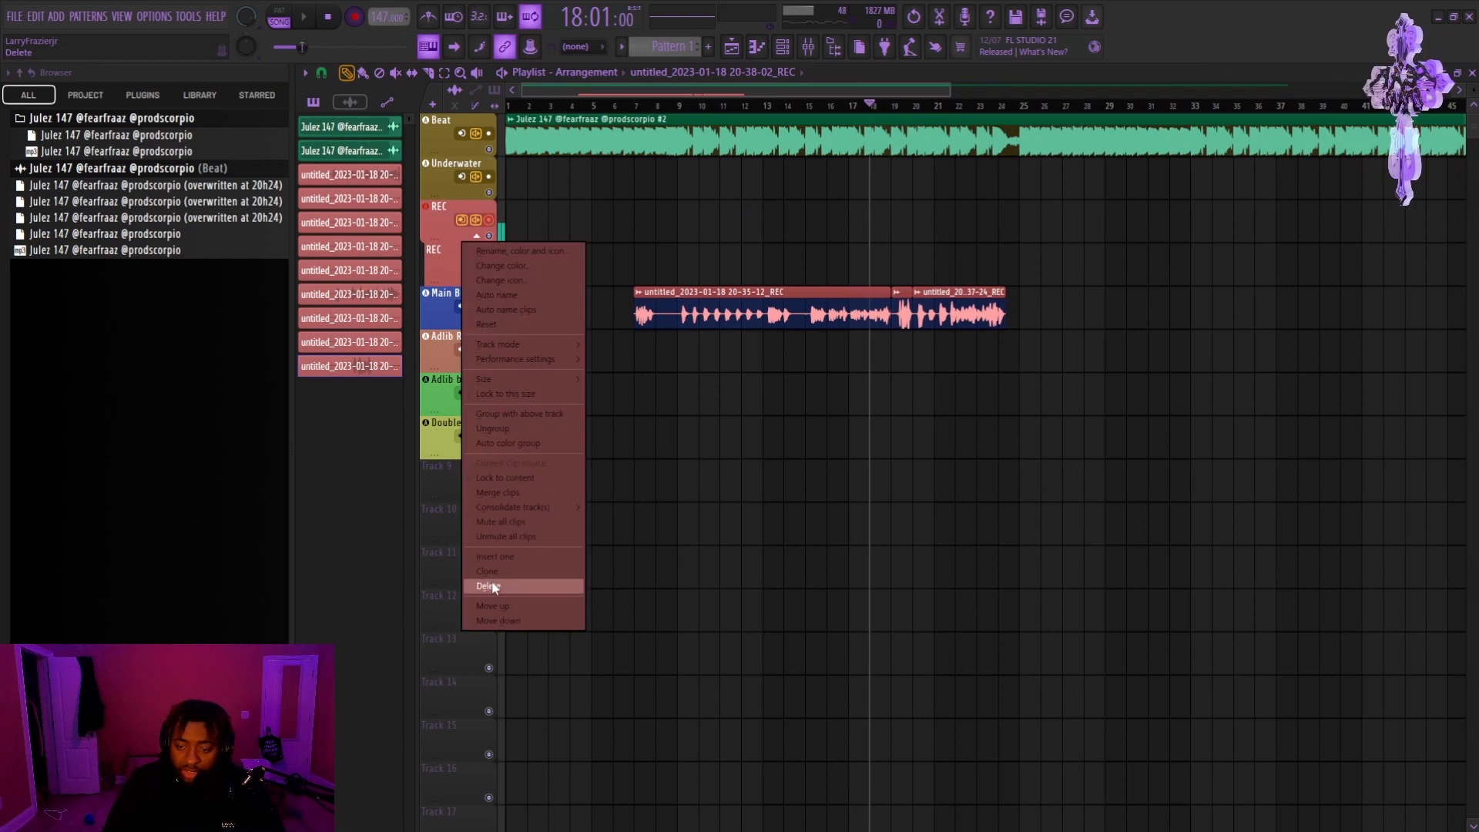
pyautogui.click(501, 587)
pyautogui.click(780, 475)
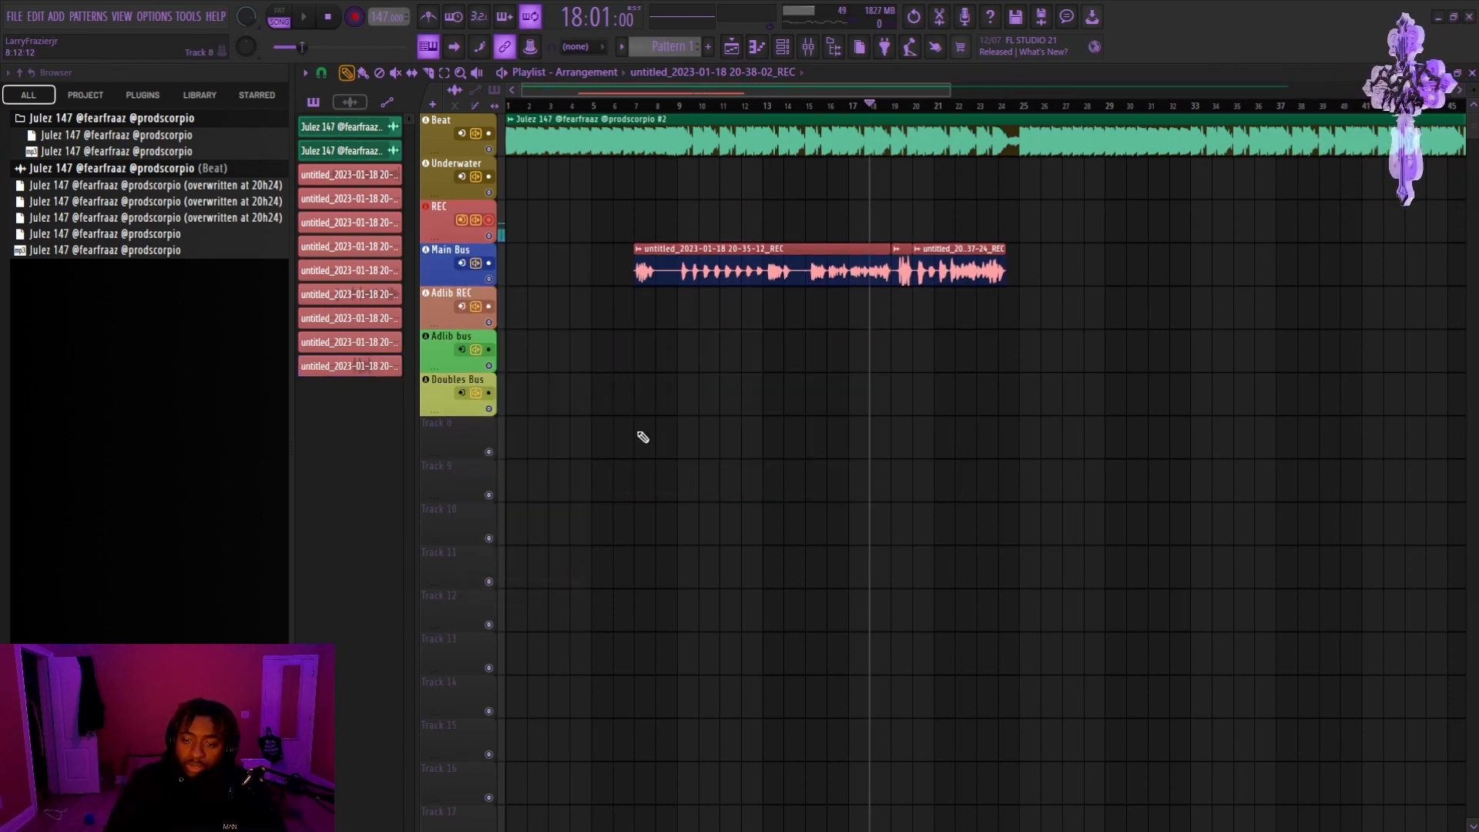
pyautogui.scroll(4, 687, 87)
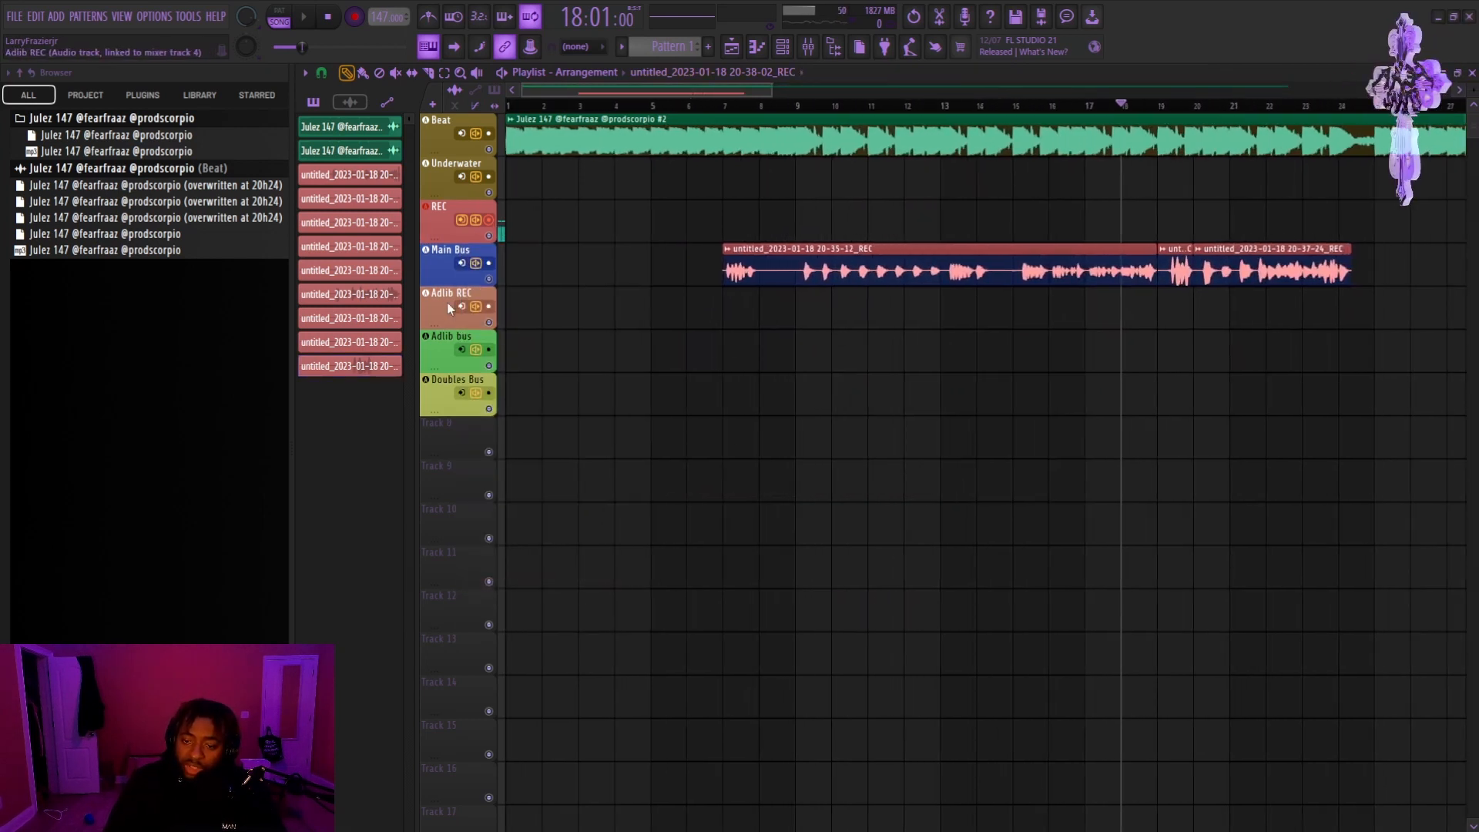
# Step: Set the Adlib REC mixer track to In 1 with external input only and lower its fader level with the Beat fader
pyautogui.click(787, 52)
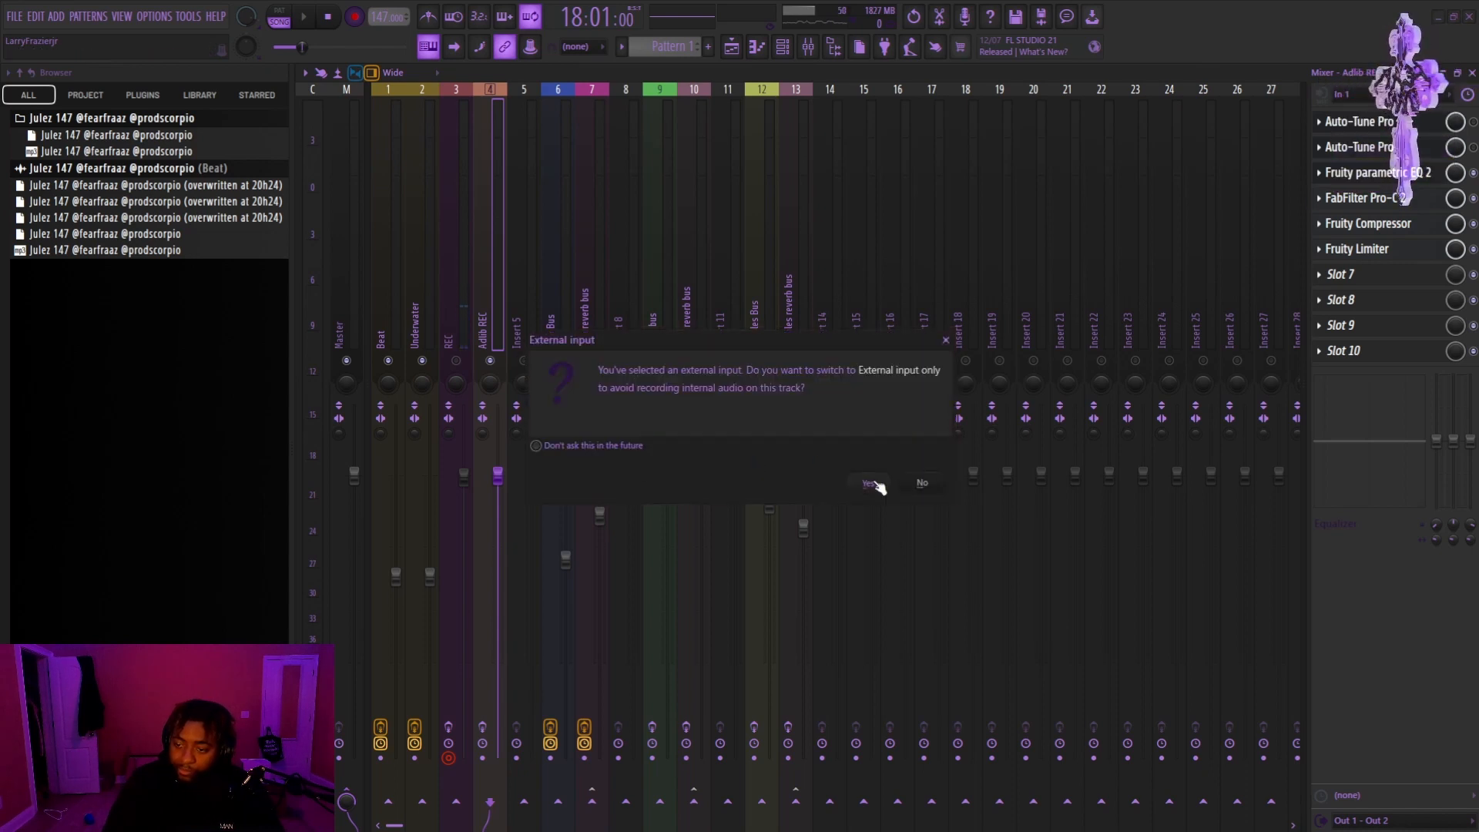
pyautogui.click(871, 484)
pyautogui.moveTo(508, 471); pyautogui.dragTo(506, 580)
# Step: Raise the noise gate threshold slightly in the Adlib REC track's Fruity Limiter
pyautogui.click(1372, 255)
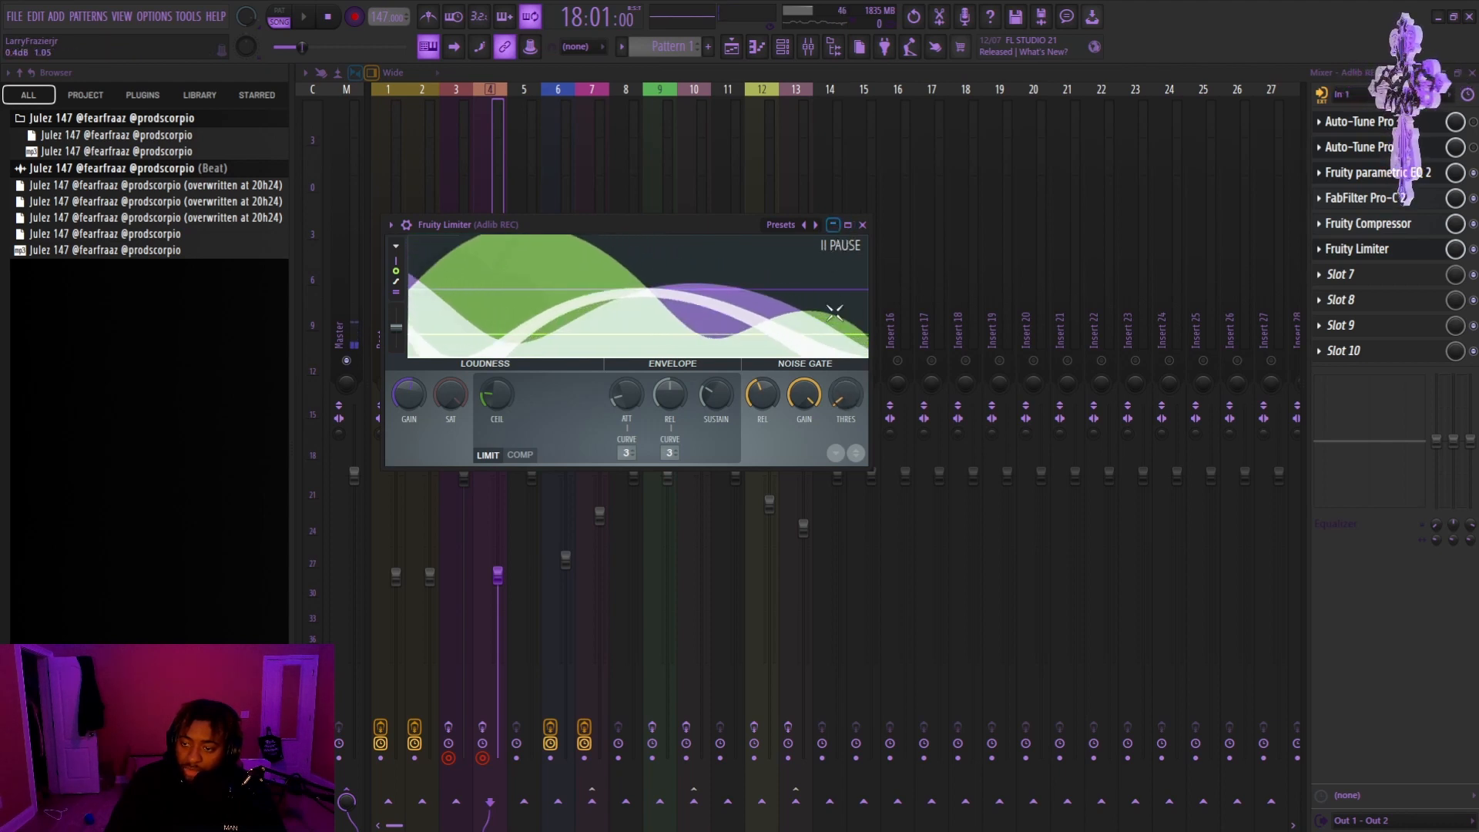
pyautogui.click(483, 728)
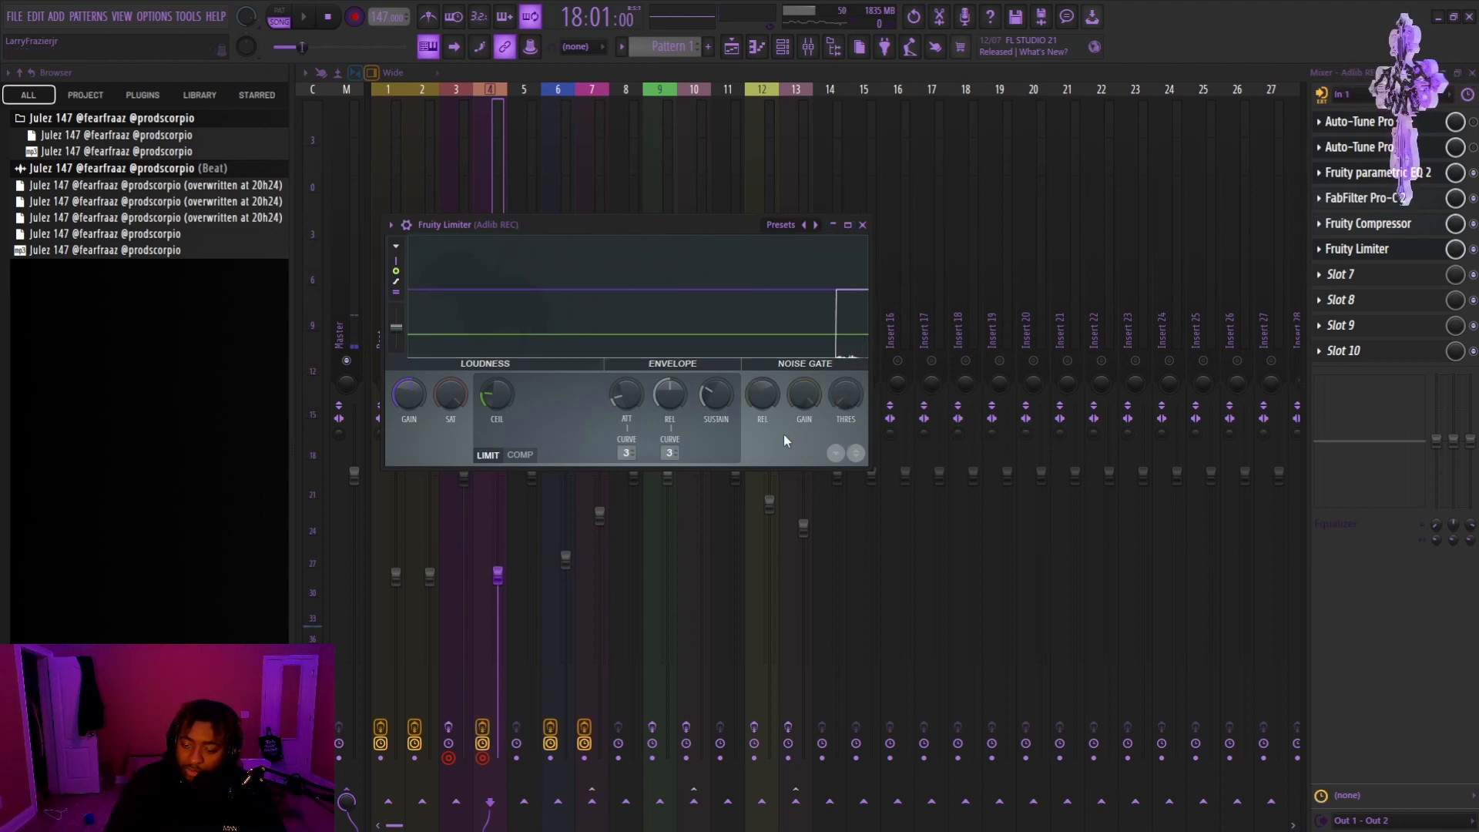
pyautogui.moveTo(849, 395); pyautogui.dragTo(849, 382)
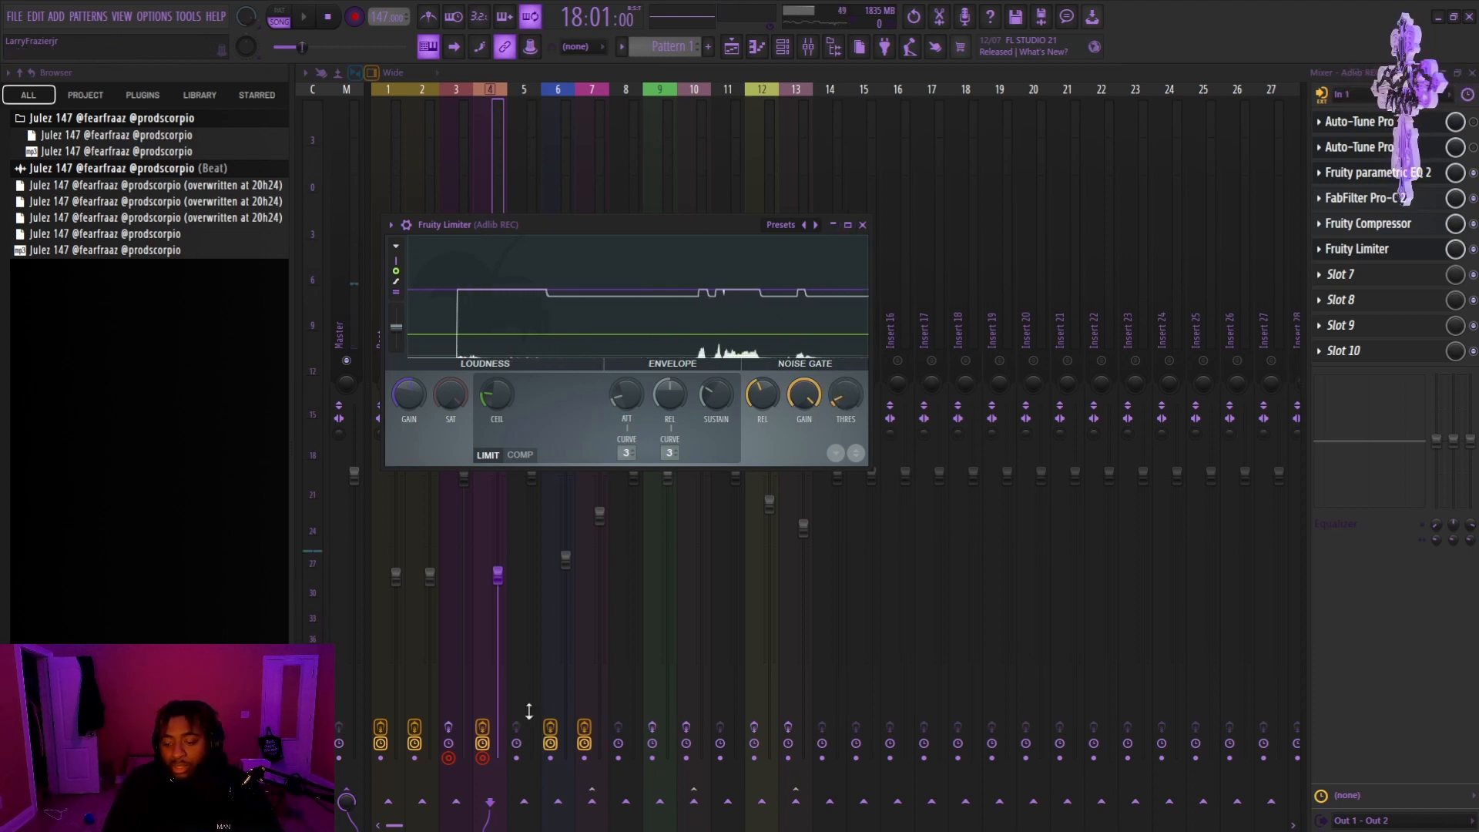
pyautogui.click(483, 728)
pyautogui.click(846, 225)
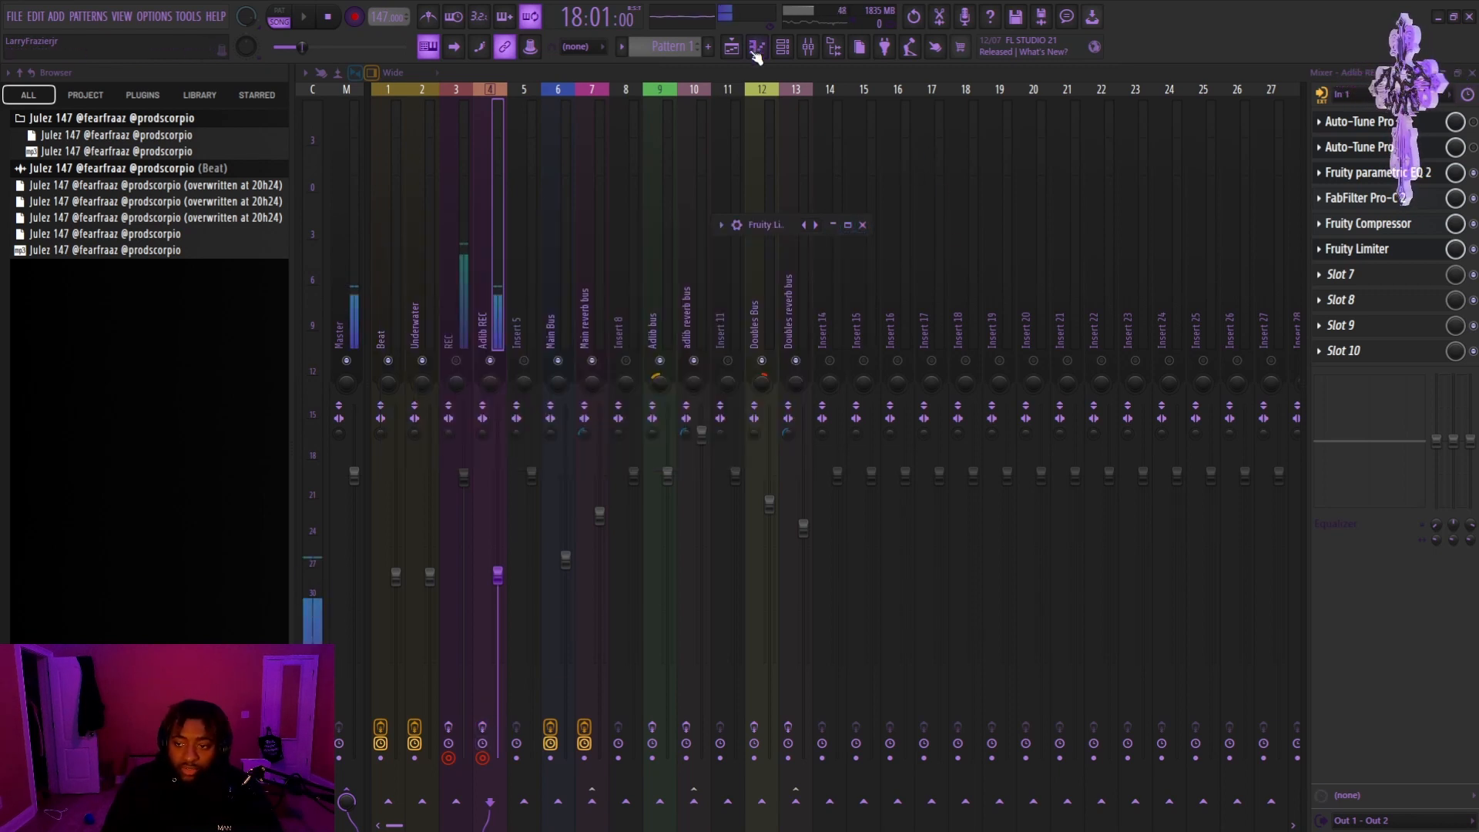
# Step: Place the playlist's playback position at bar 7 and select the REC track in the mixer
pyautogui.click(731, 47)
pyautogui.click(746, 104)
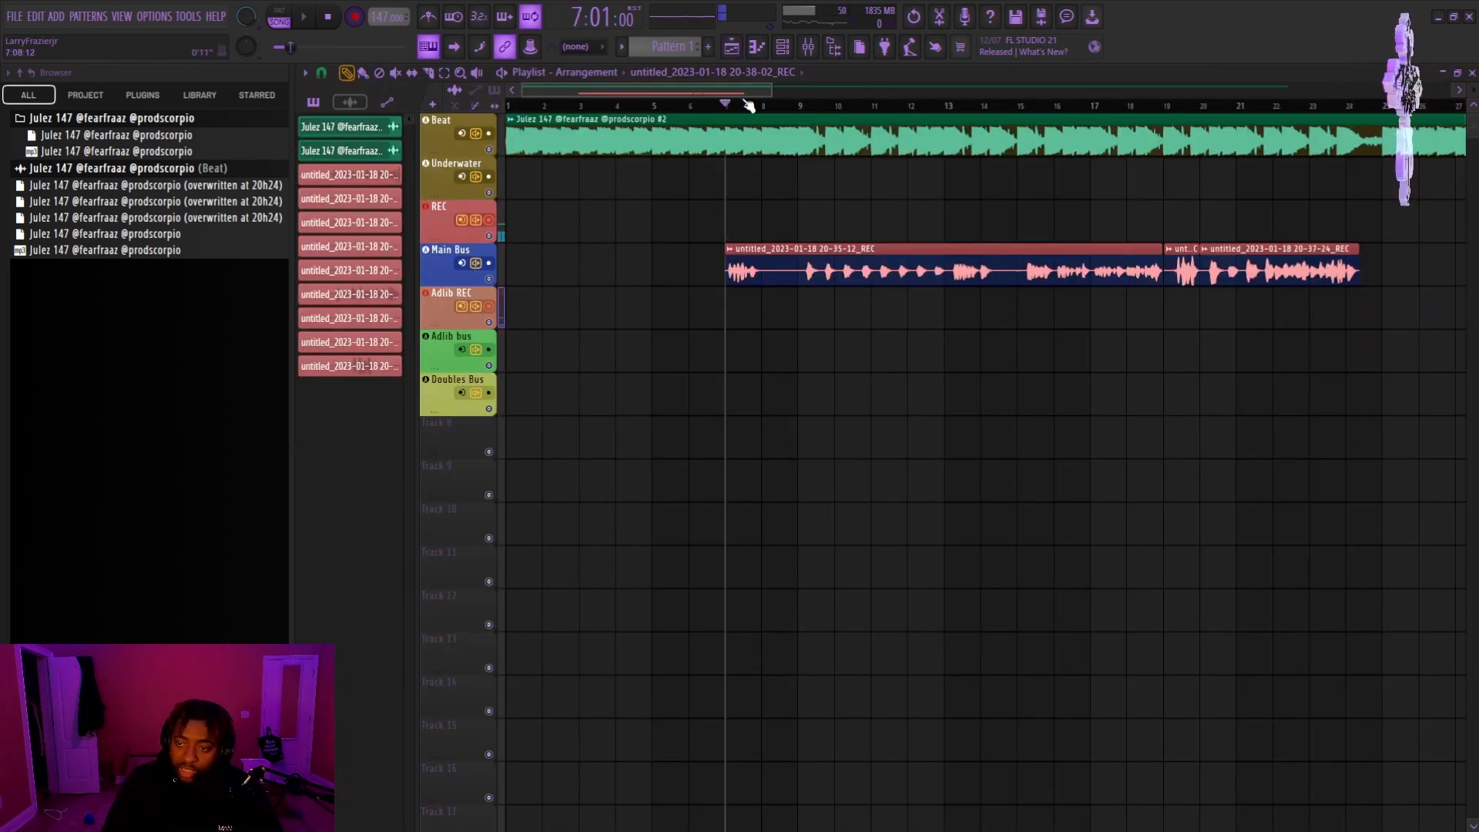
pyautogui.click(809, 47)
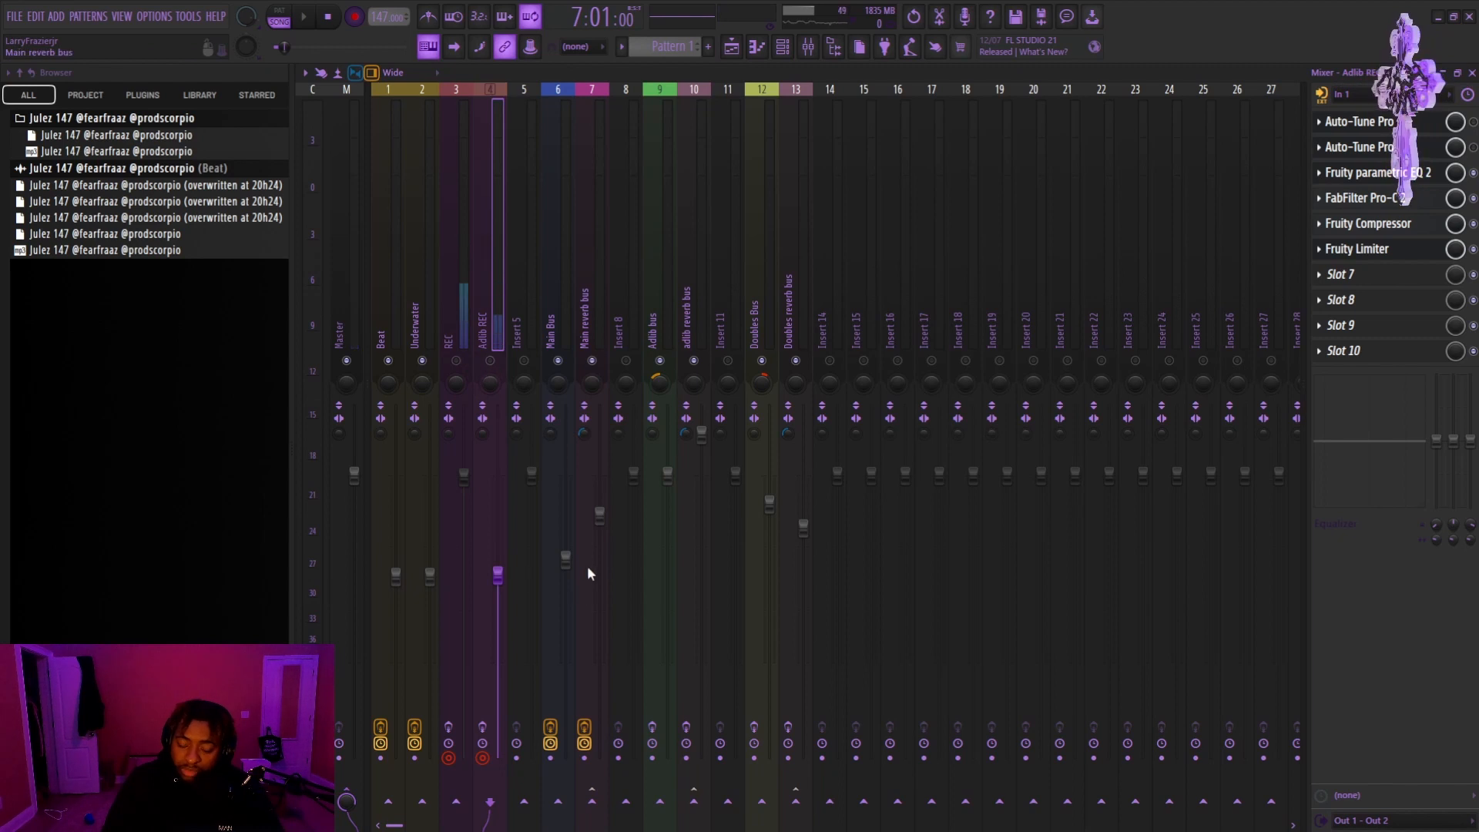
pyautogui.click(452, 308)
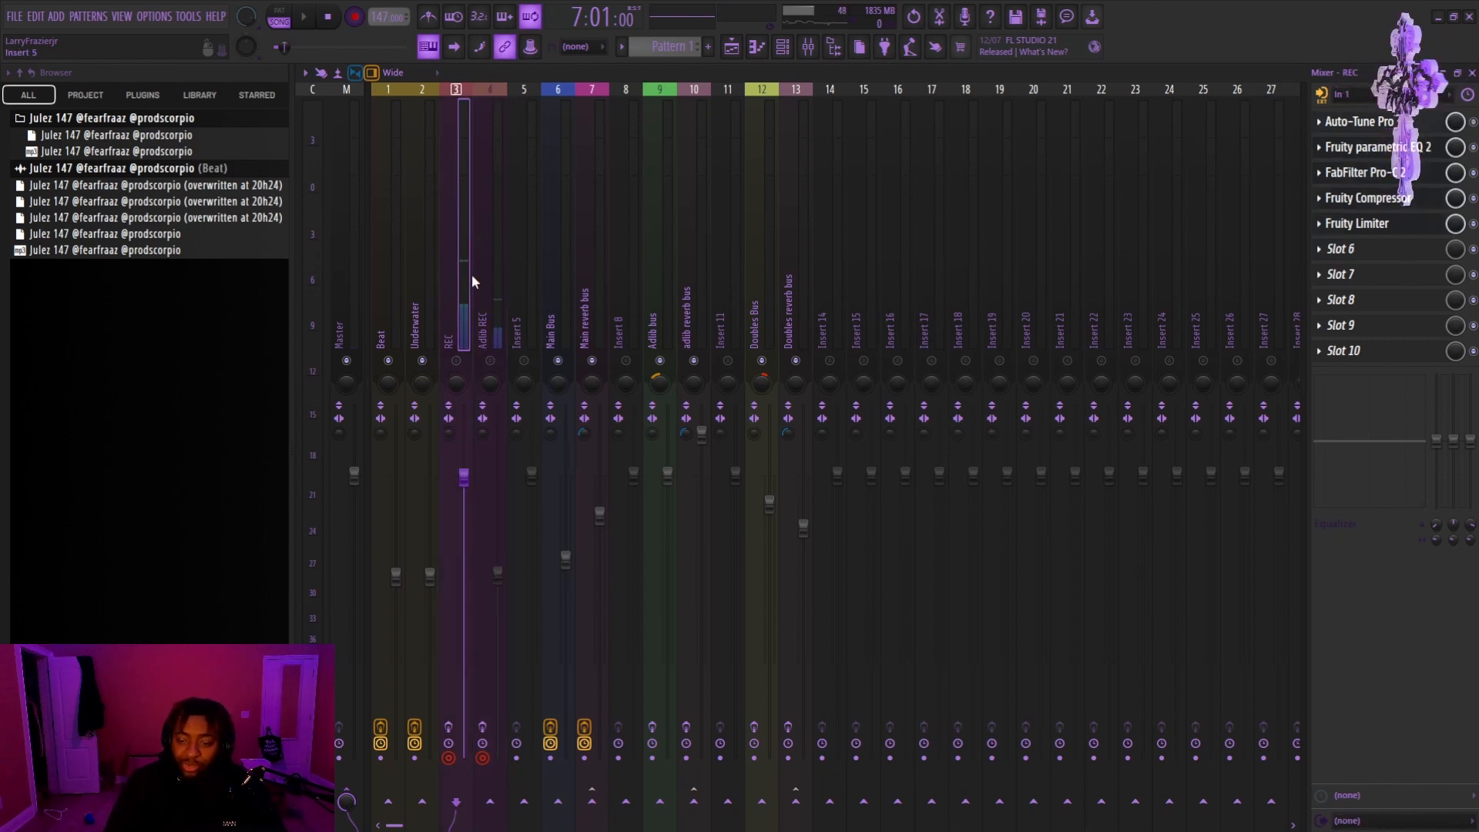
# Step: Toggle record arming on the Adlib REC track and leave it disarmed, with only REC armed
pyautogui.click(732, 47)
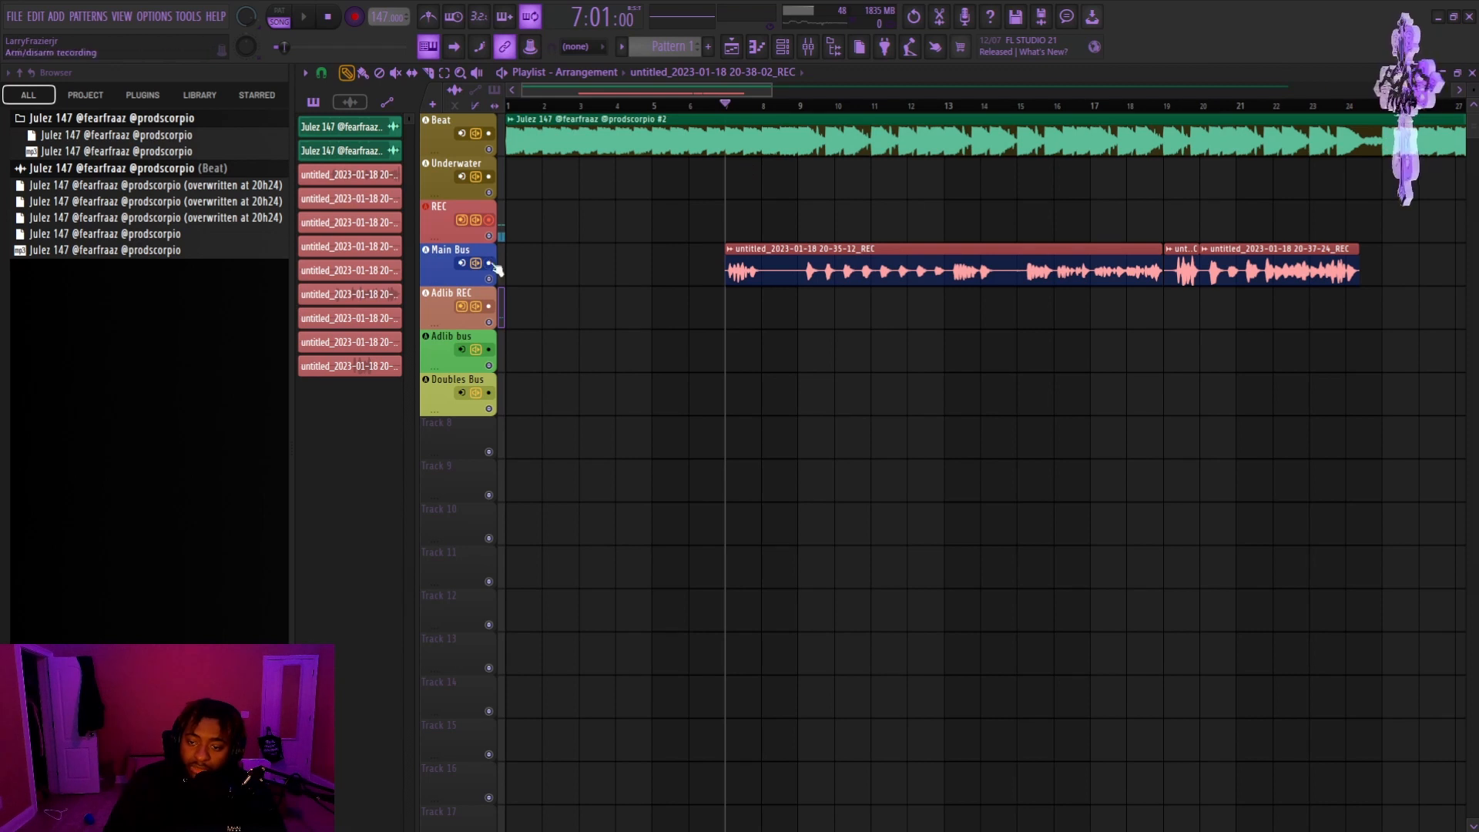
pyautogui.click(808, 47)
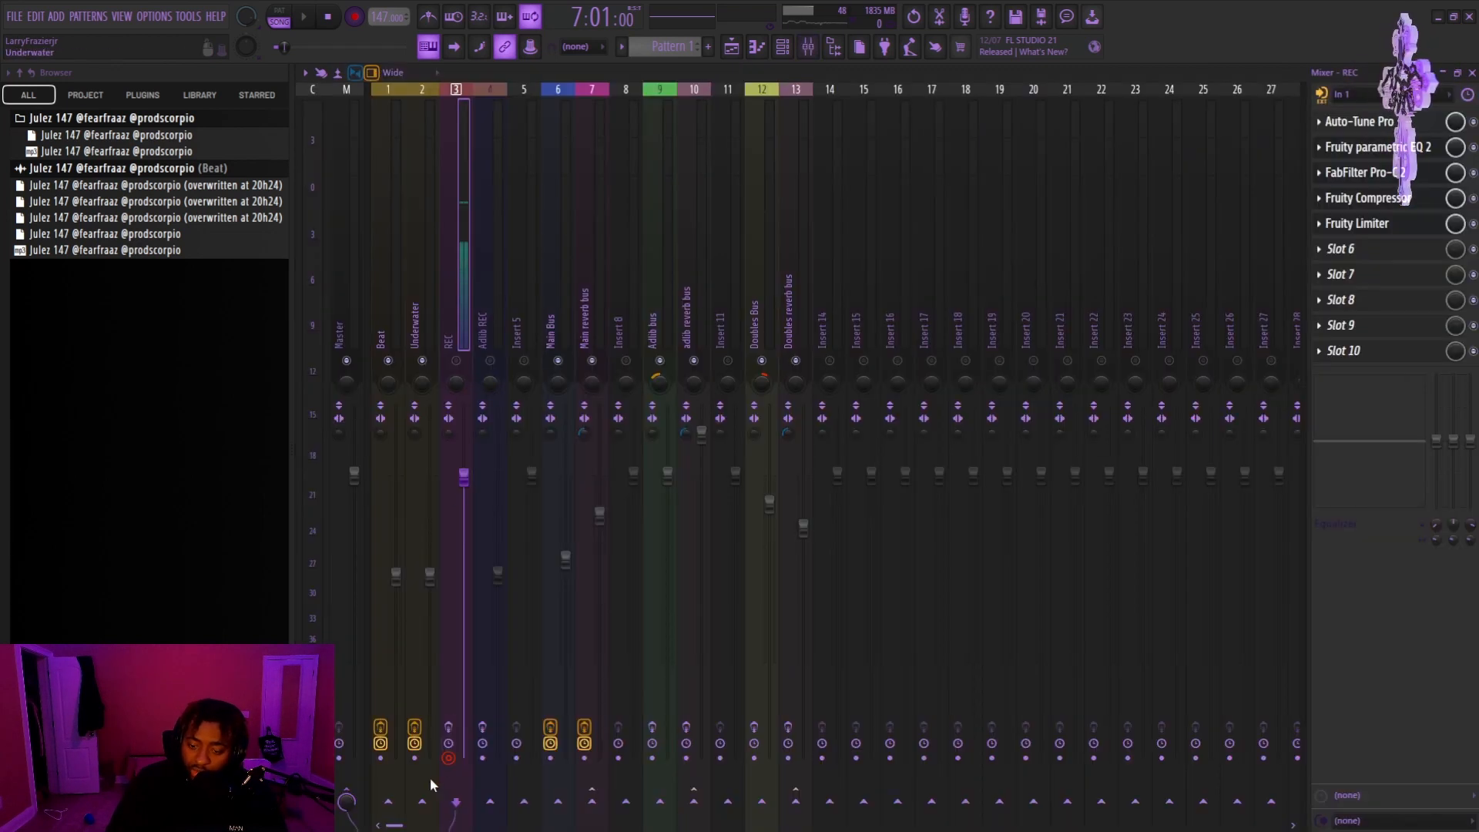
pyautogui.click(732, 48)
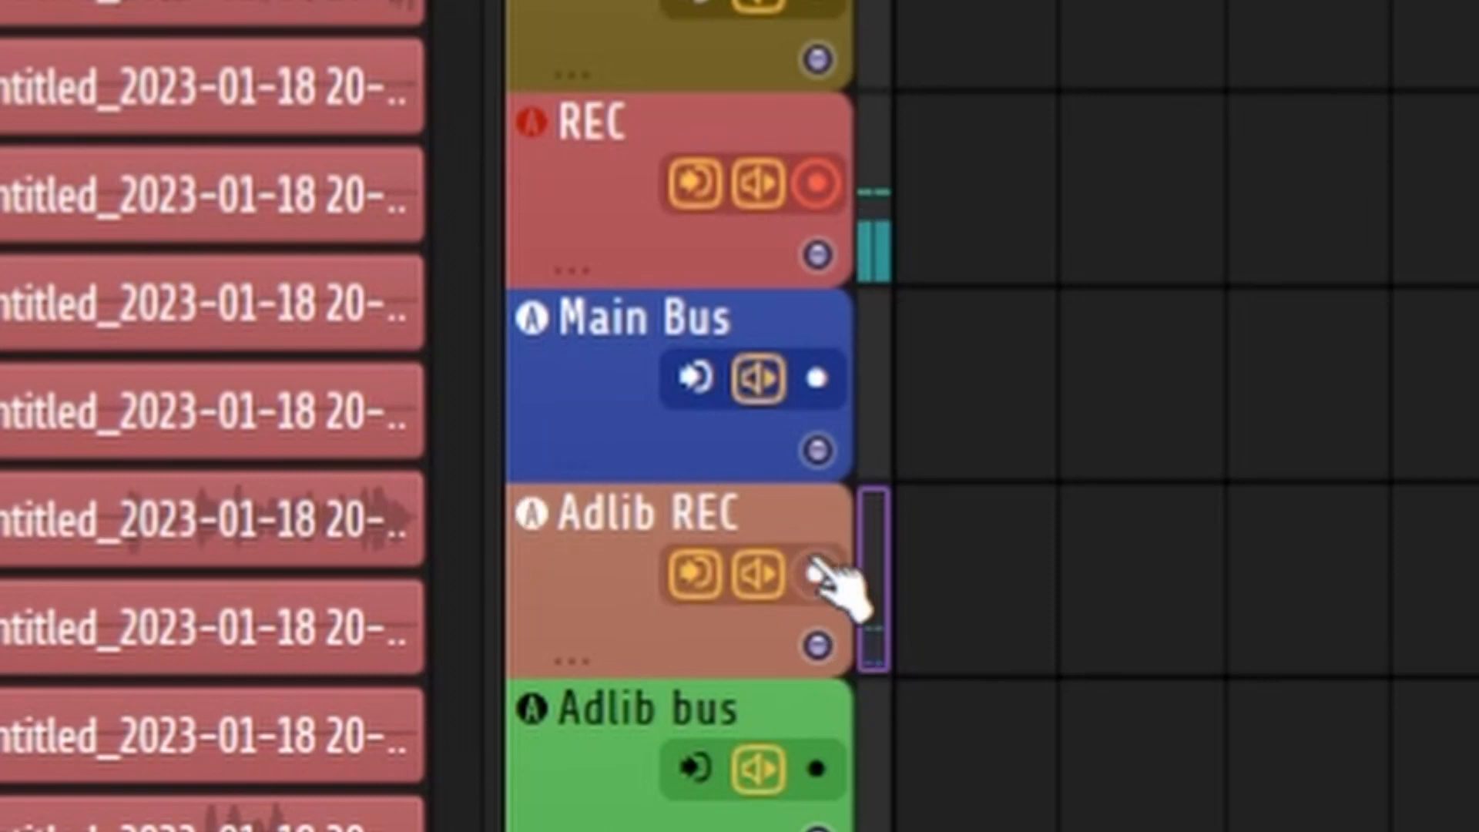
pyautogui.click(816, 574)
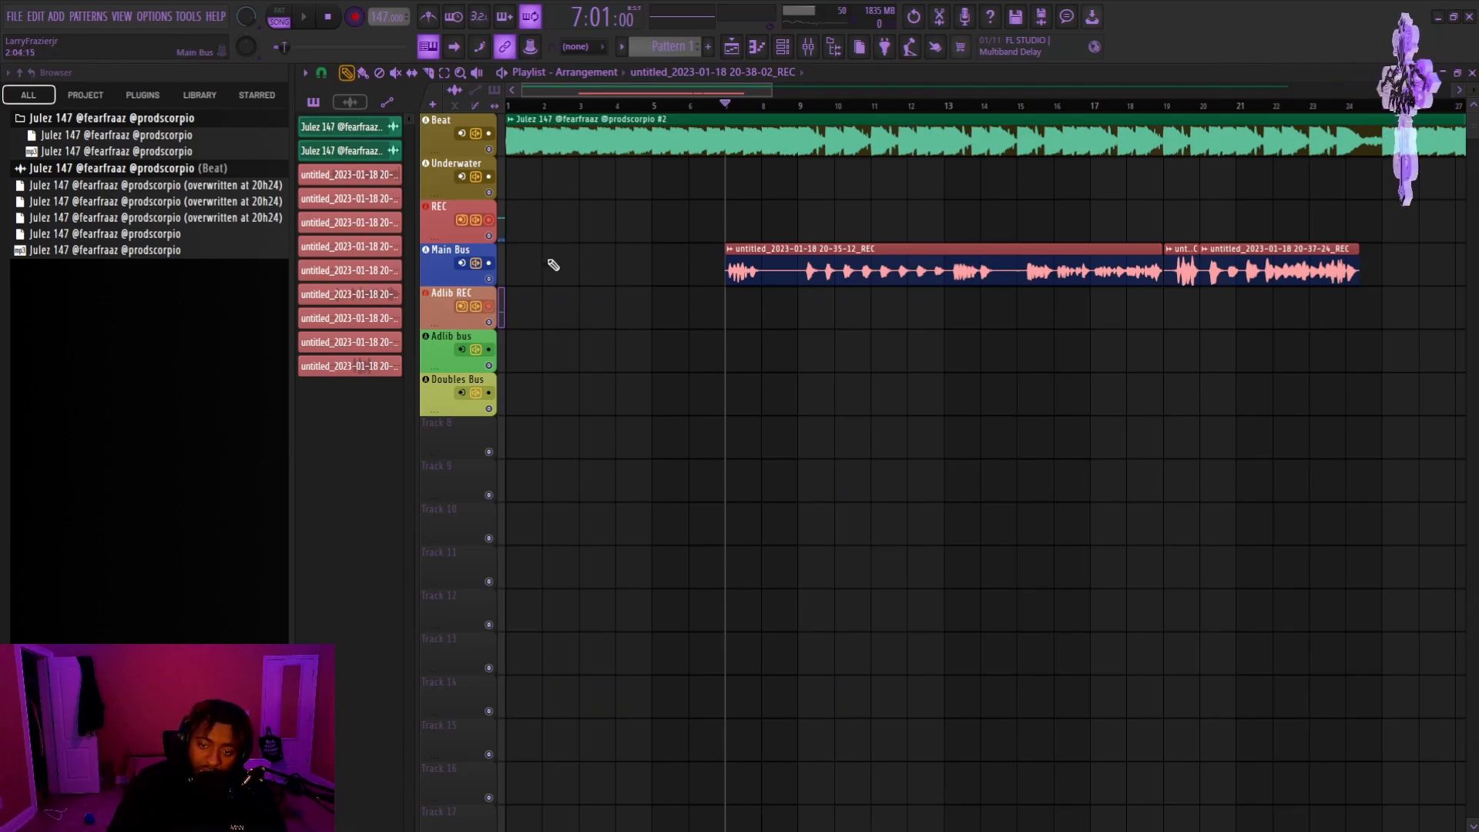
pyautogui.click(489, 305)
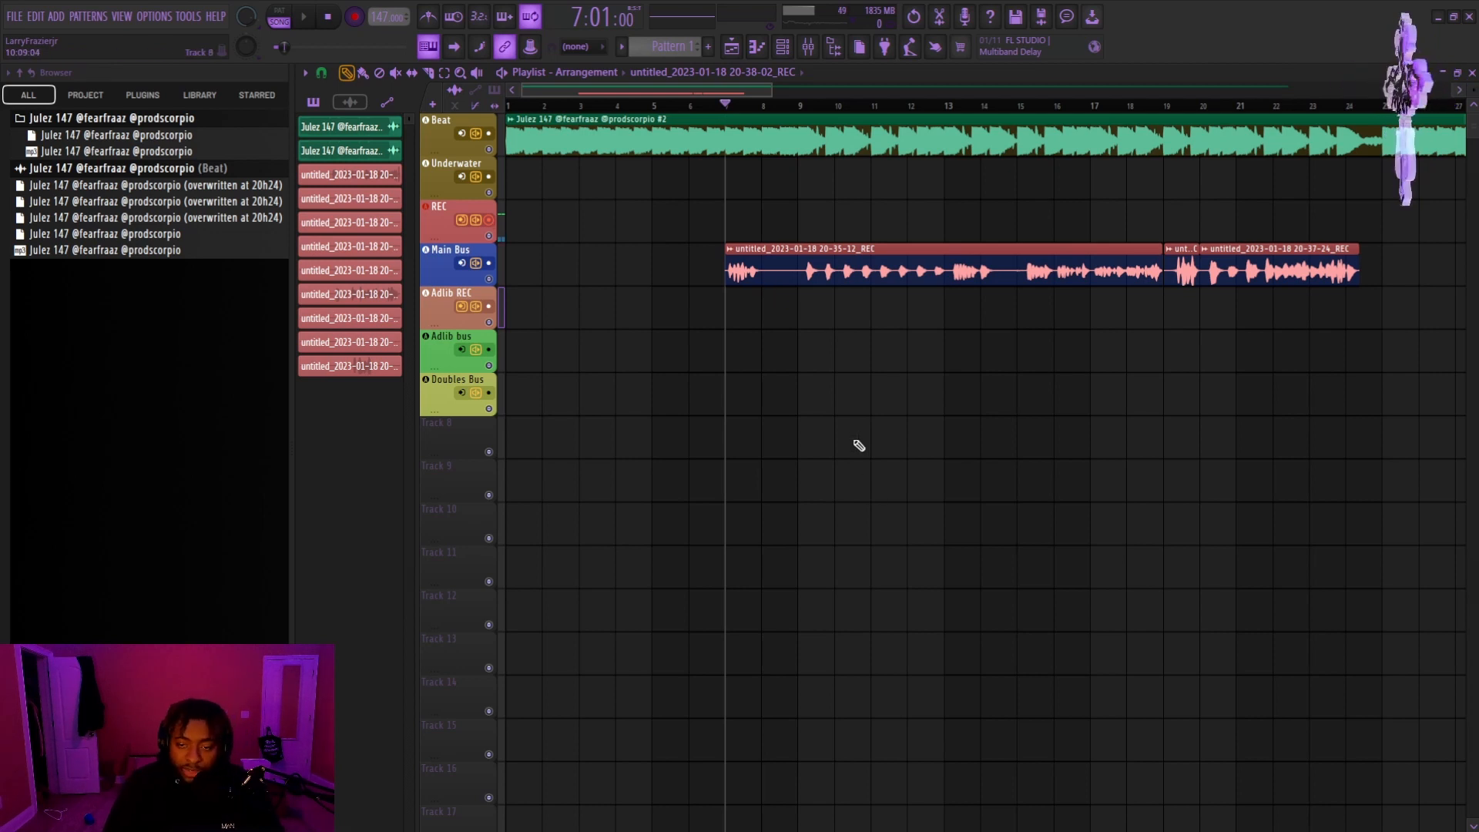
# Step: Record an adlib take from bar 7 and place it on the Adlib bus, trimmed to start at bar 9 and unmuted
pyautogui.press('space')
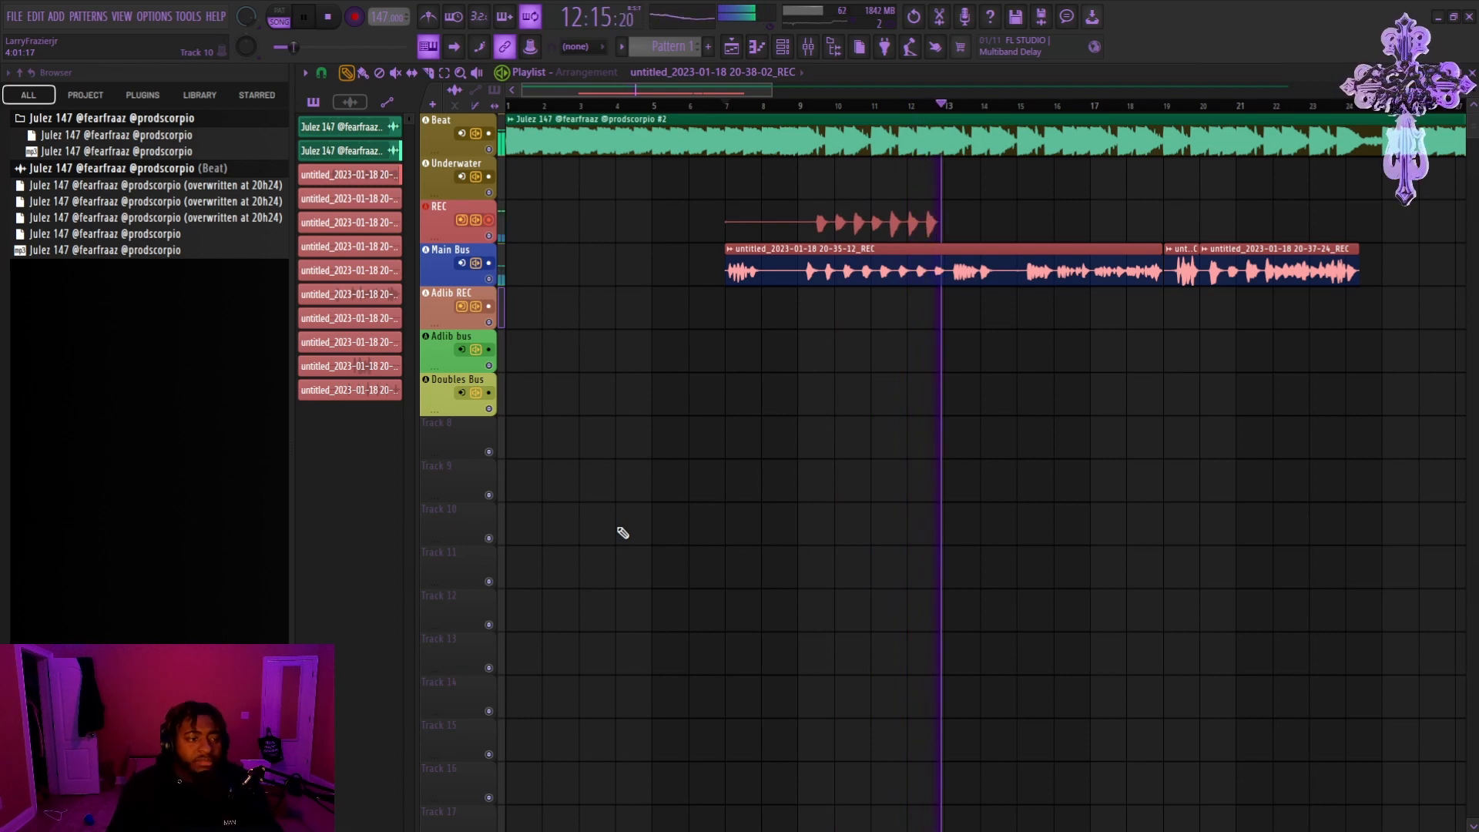
pyautogui.press('space')
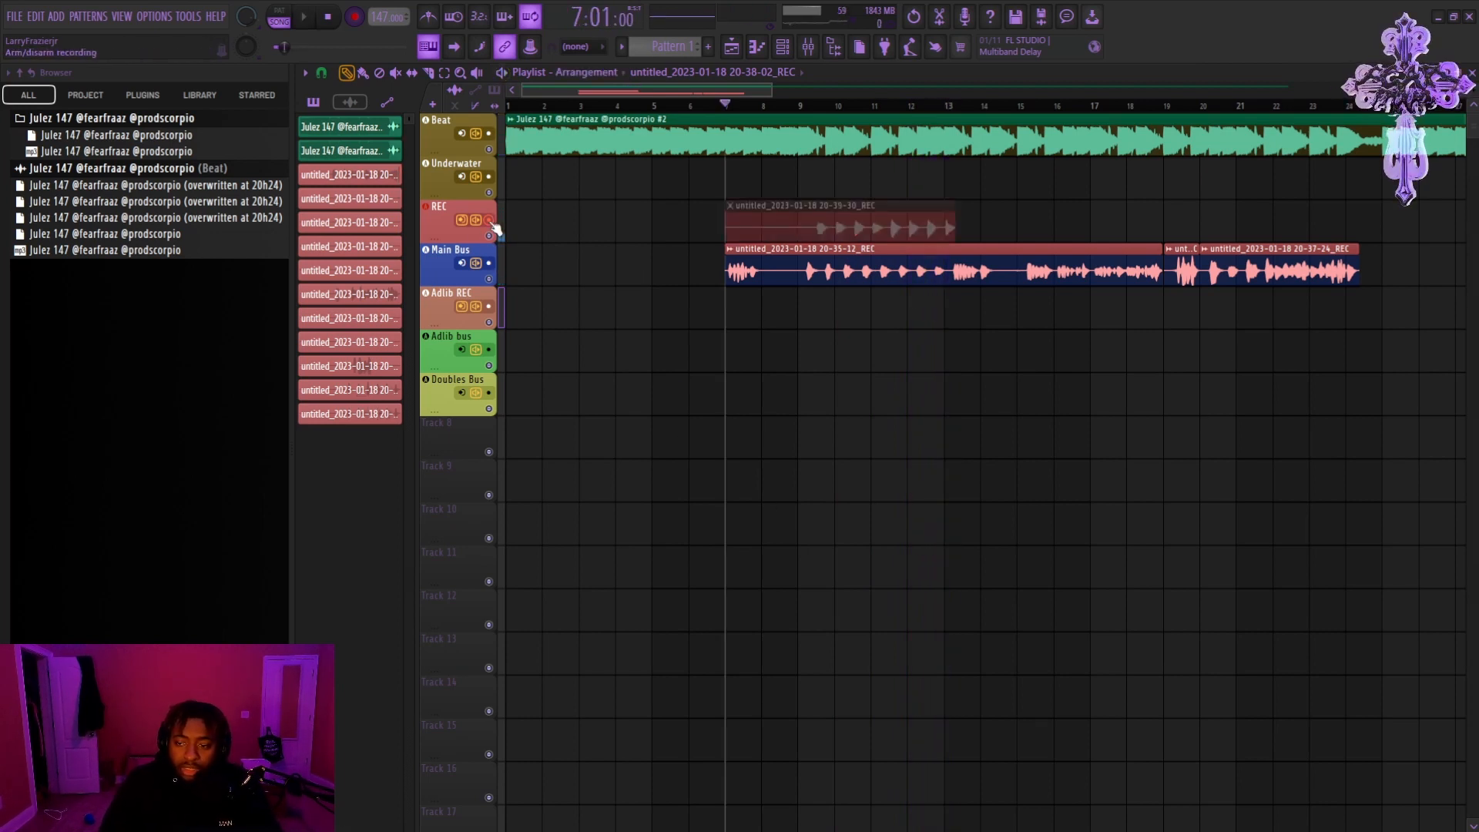
pyautogui.moveTo(725, 237); pyautogui.dragTo(885, 366)
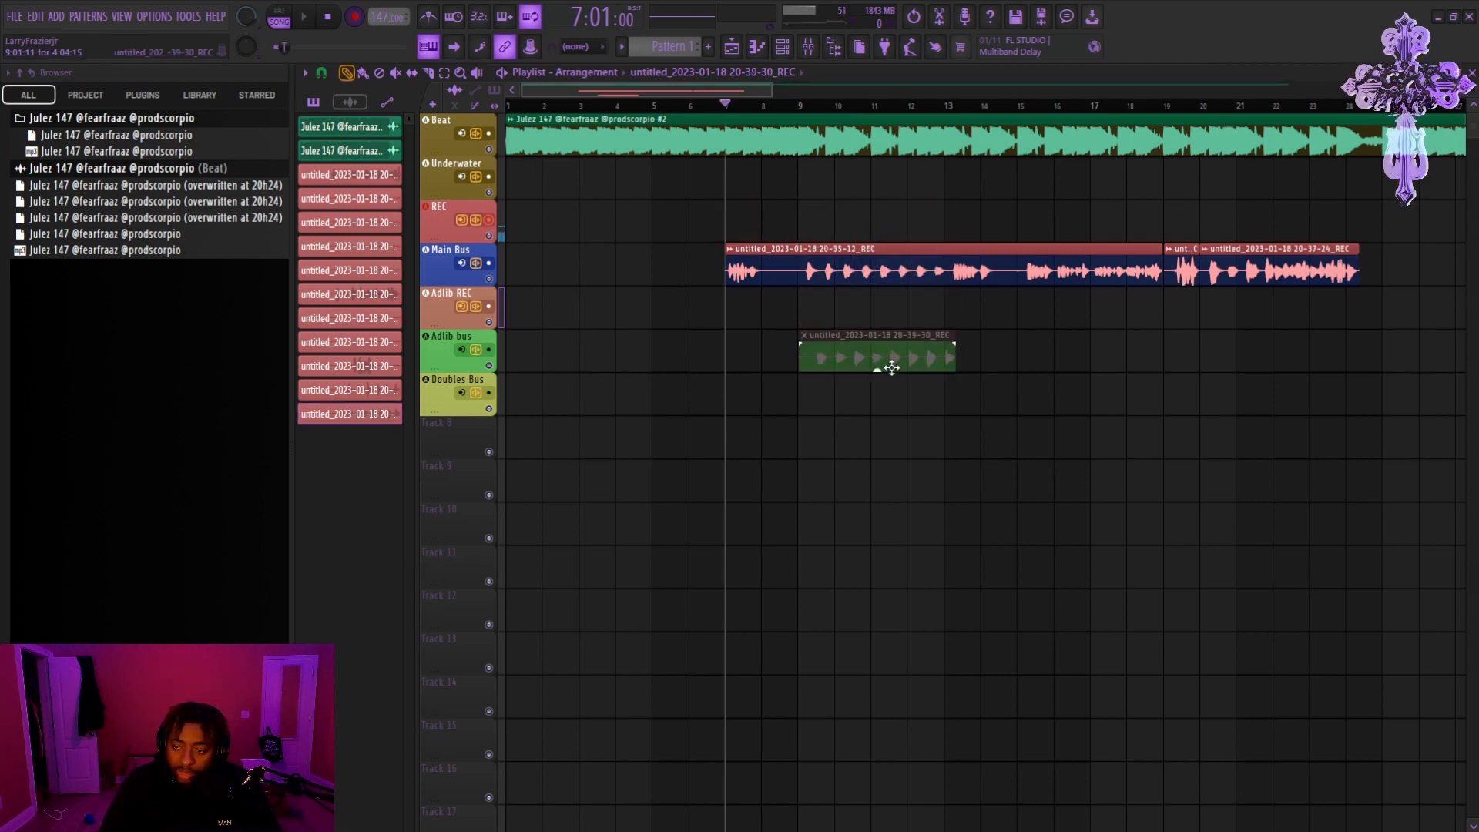
pyautogui.click(395, 74)
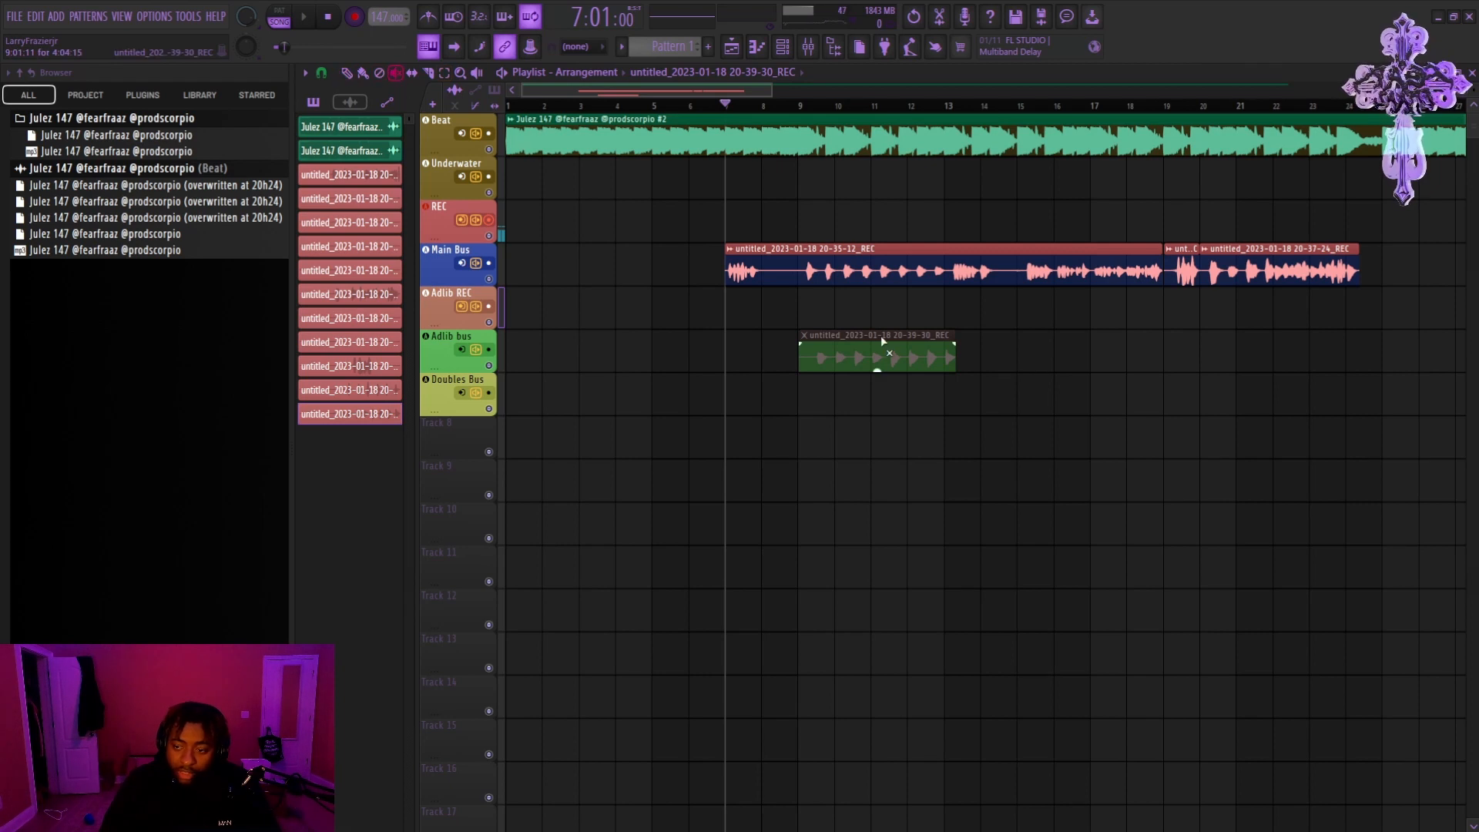
pyautogui.click(881, 345)
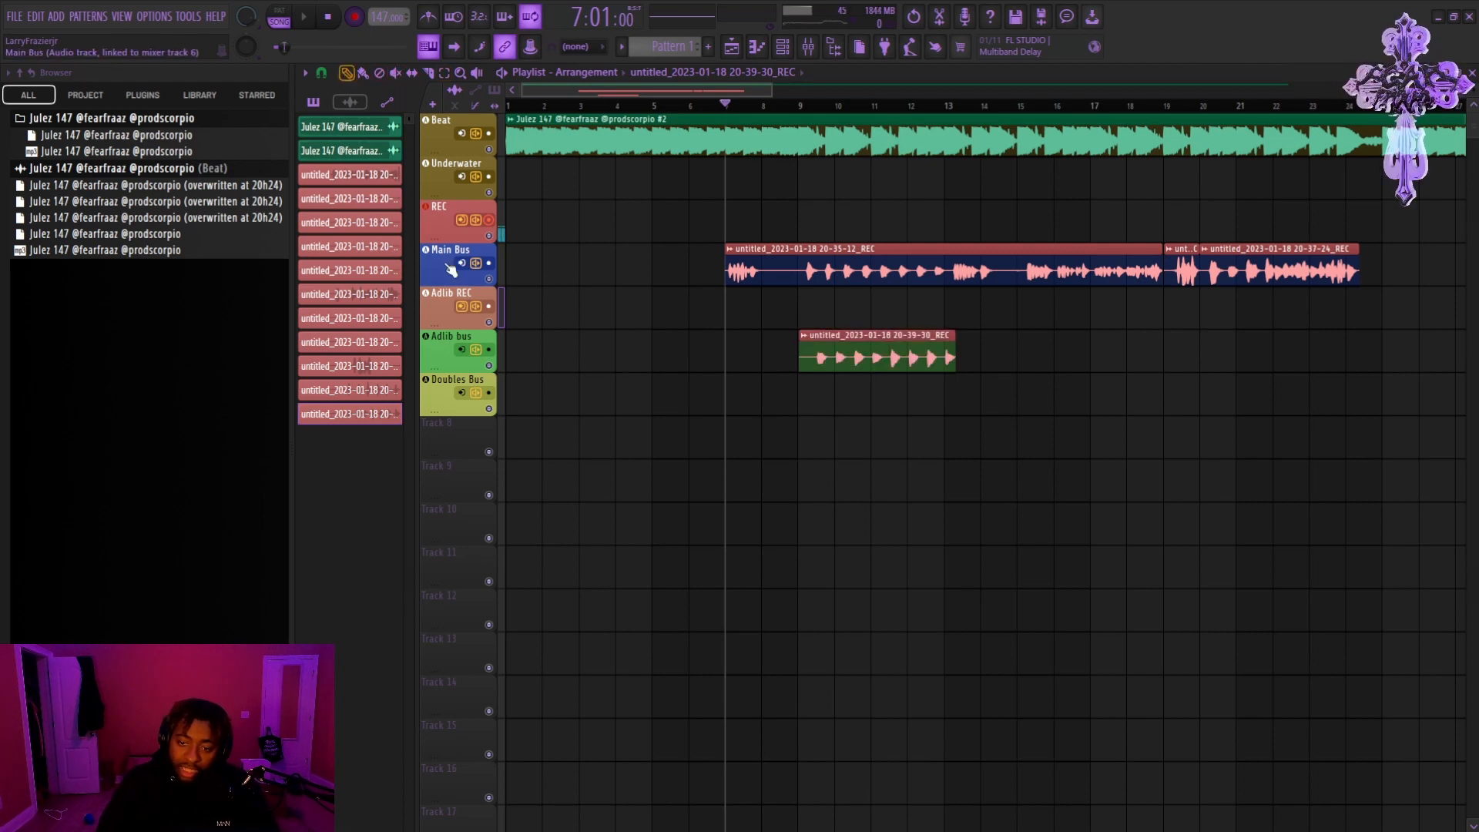
# Step: Enable the effect slots on the Adlib bus mixer track
pyautogui.click(816, 32)
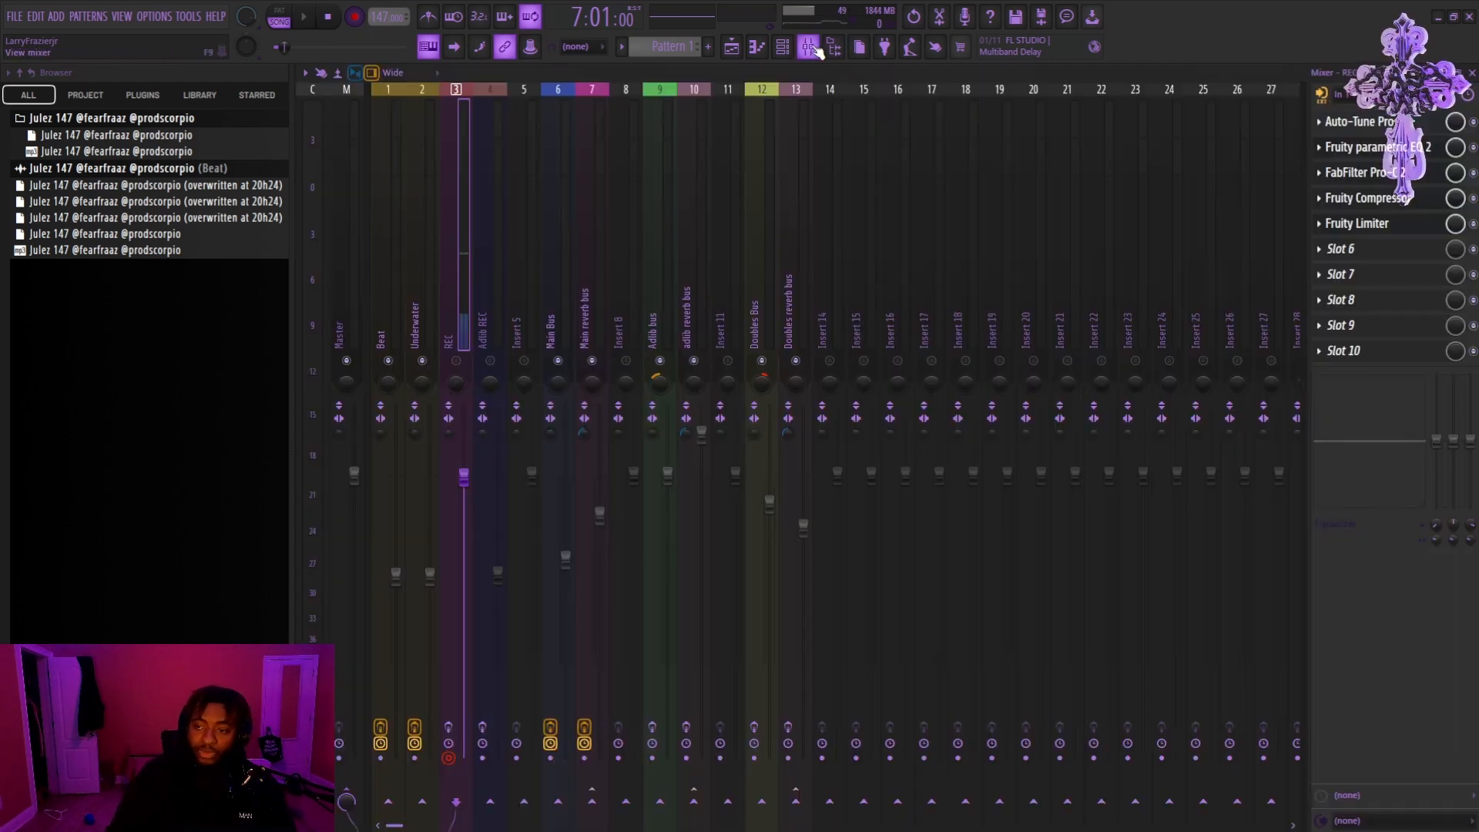
pyautogui.click(664, 319)
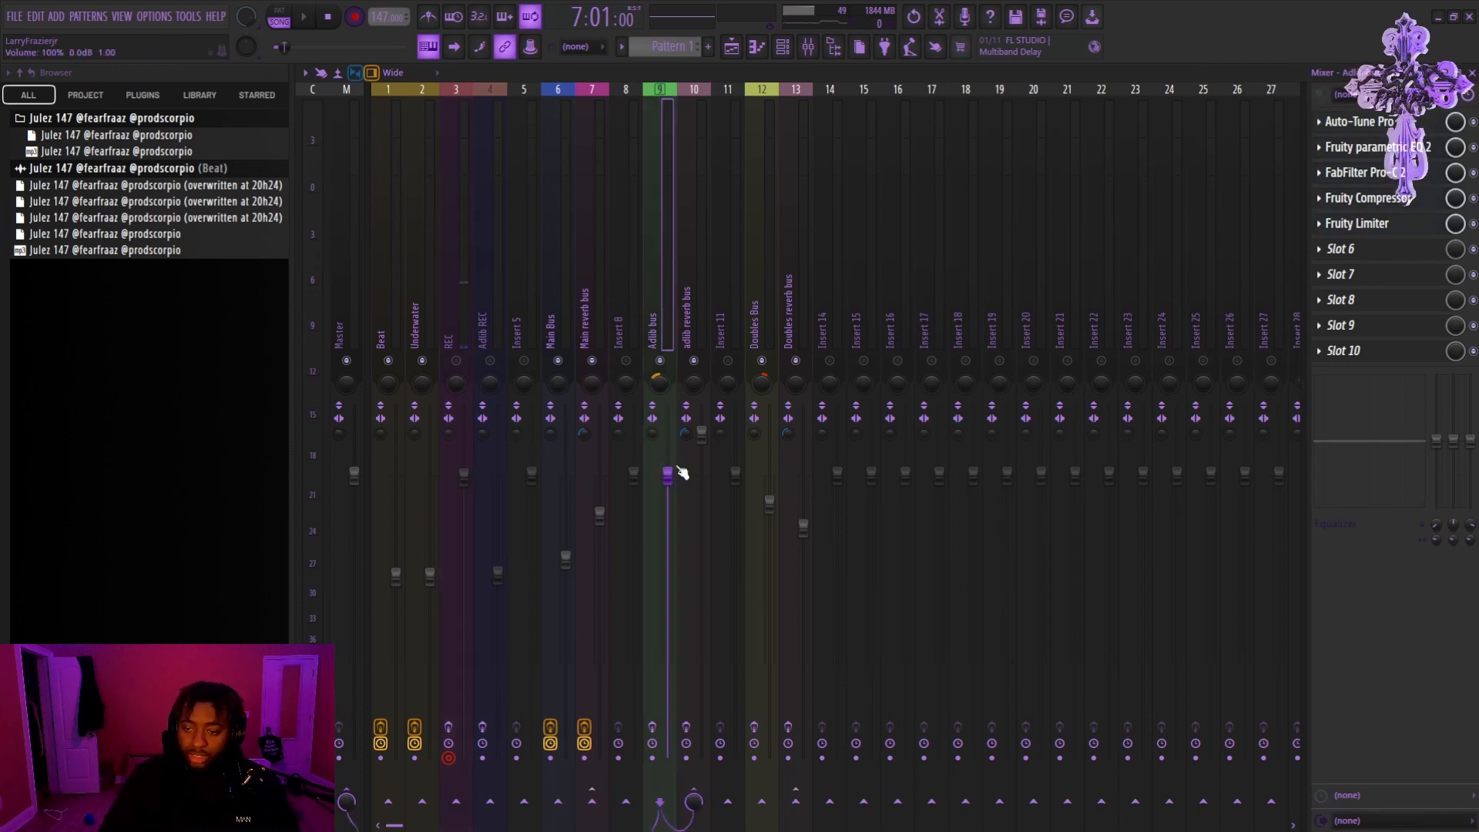
pyautogui.click(652, 733)
# Step: Play the arrangement from bar 9, stop it, and lower the Adlib bus mixer volume to about 54% (-11.5 dB)
pyautogui.click(731, 46)
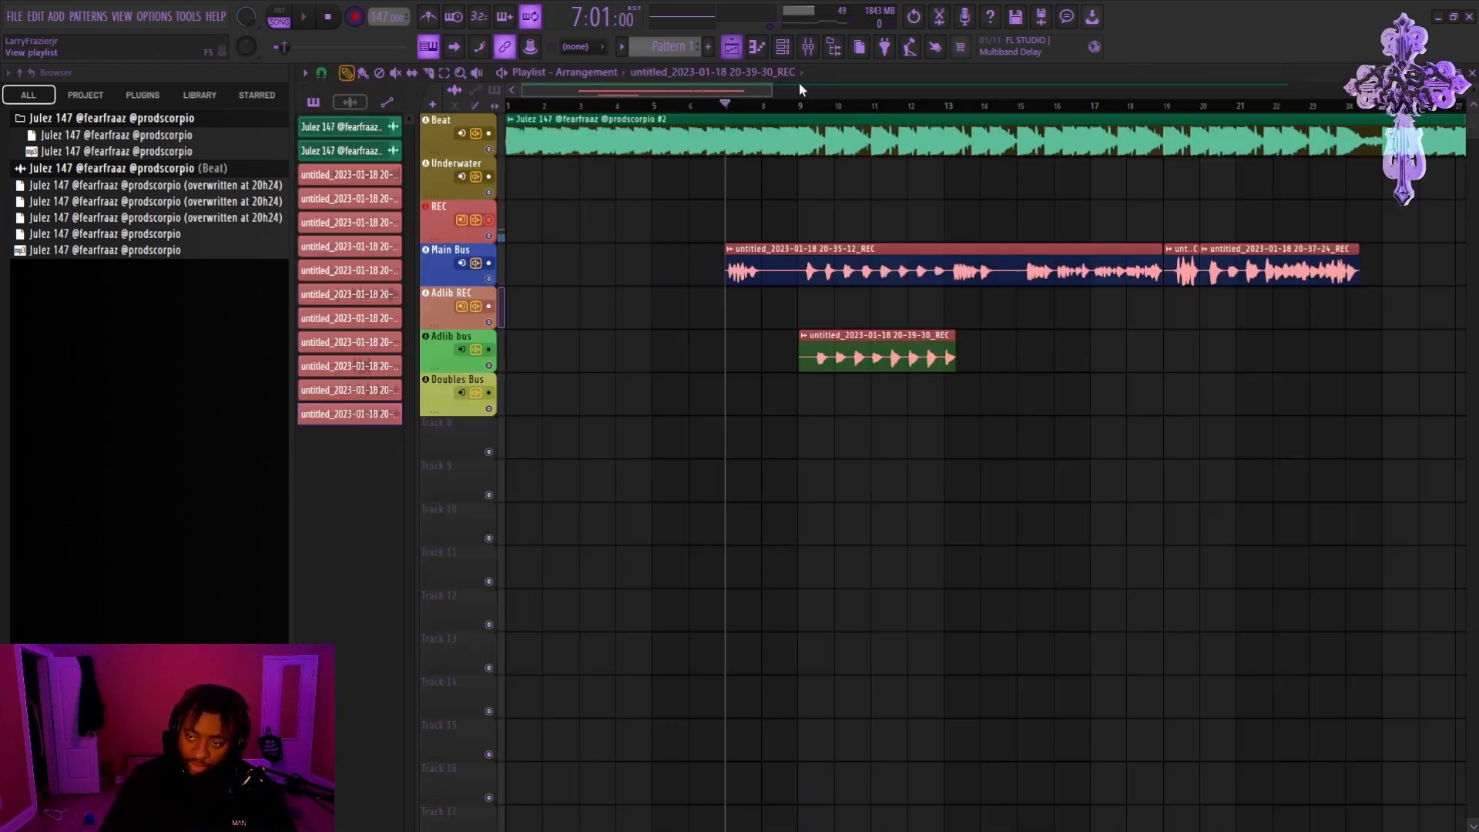
pyautogui.click(799, 106)
pyautogui.press('space')
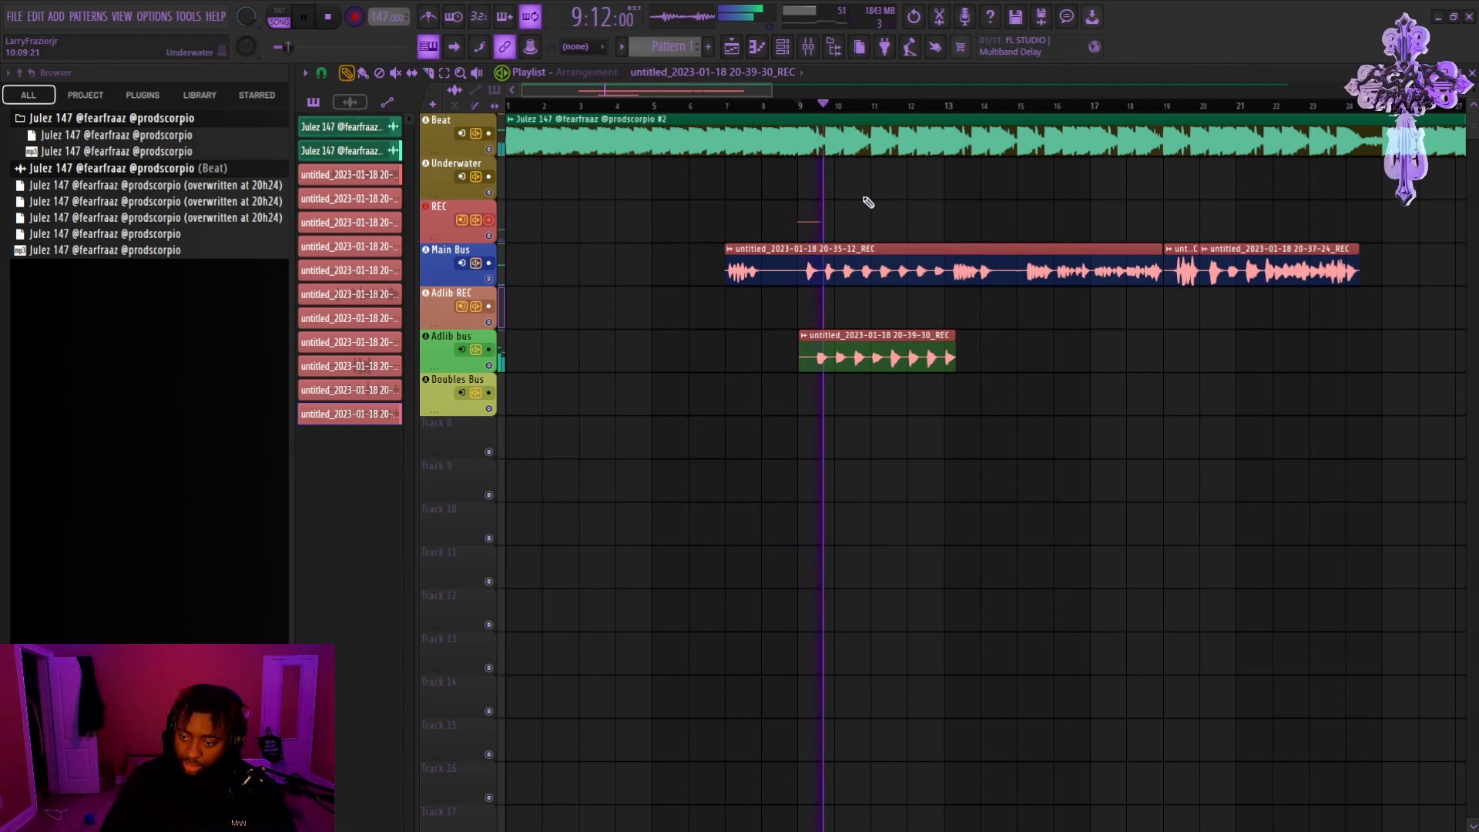
pyautogui.press('space')
pyautogui.press('F9')
pyautogui.moveTo(667, 474); pyautogui.dragTo(667, 602)
# Step: During playback, enable the effect slots on the adlib reverb bus and raise its volume slightly
pyautogui.press('space')
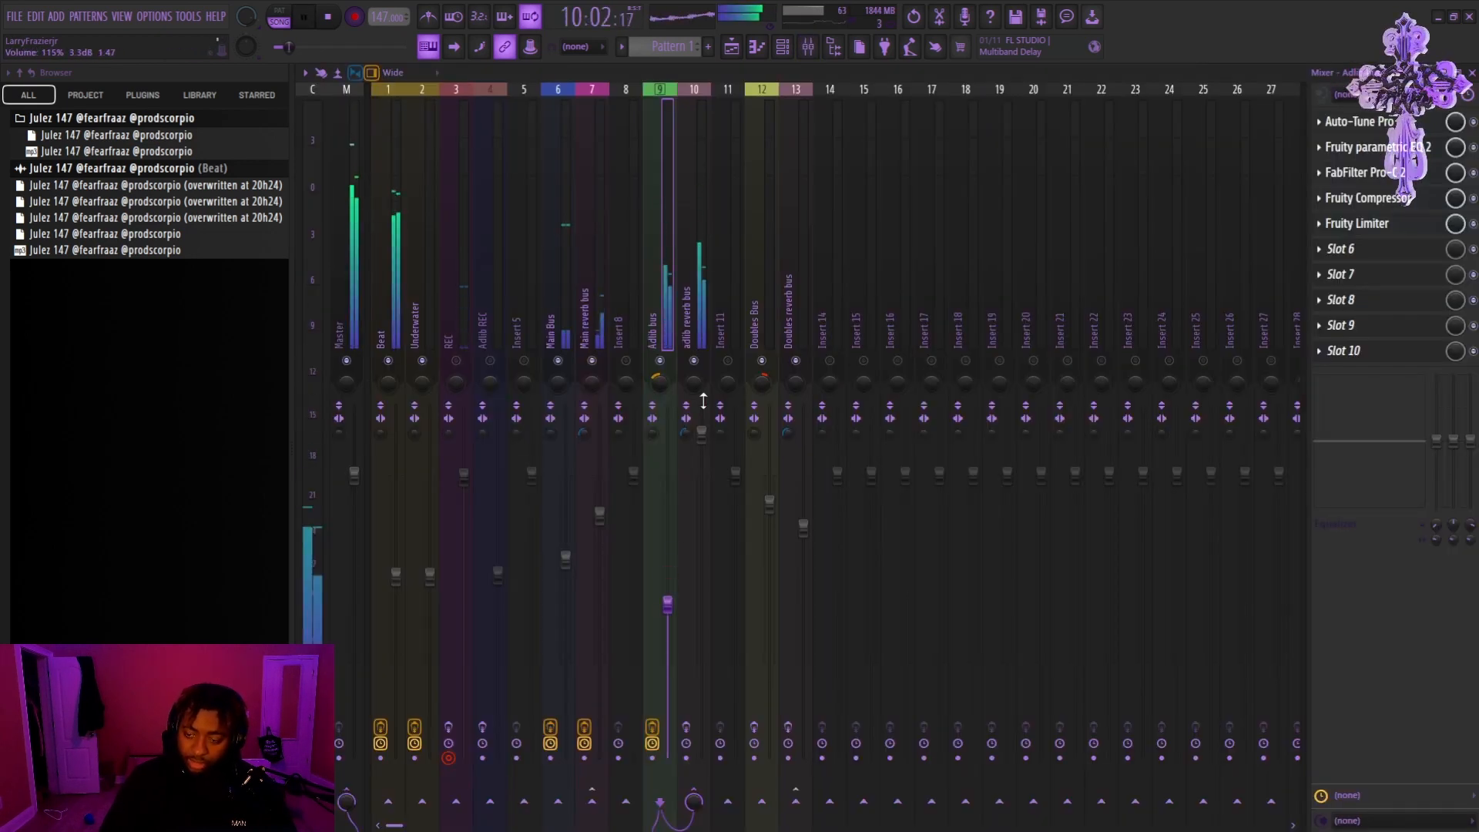
pyautogui.click(686, 726)
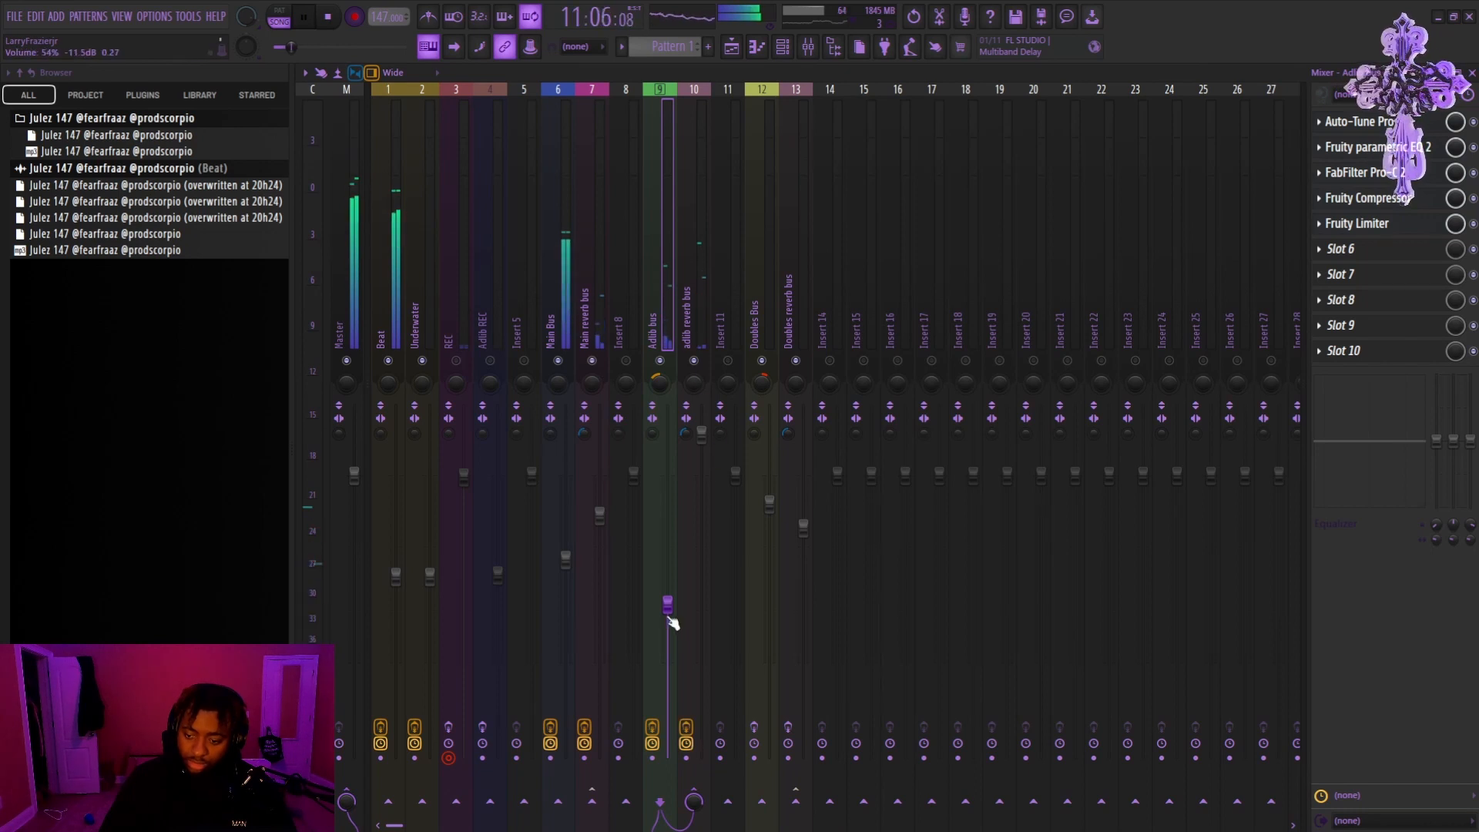
pyautogui.click(701, 433)
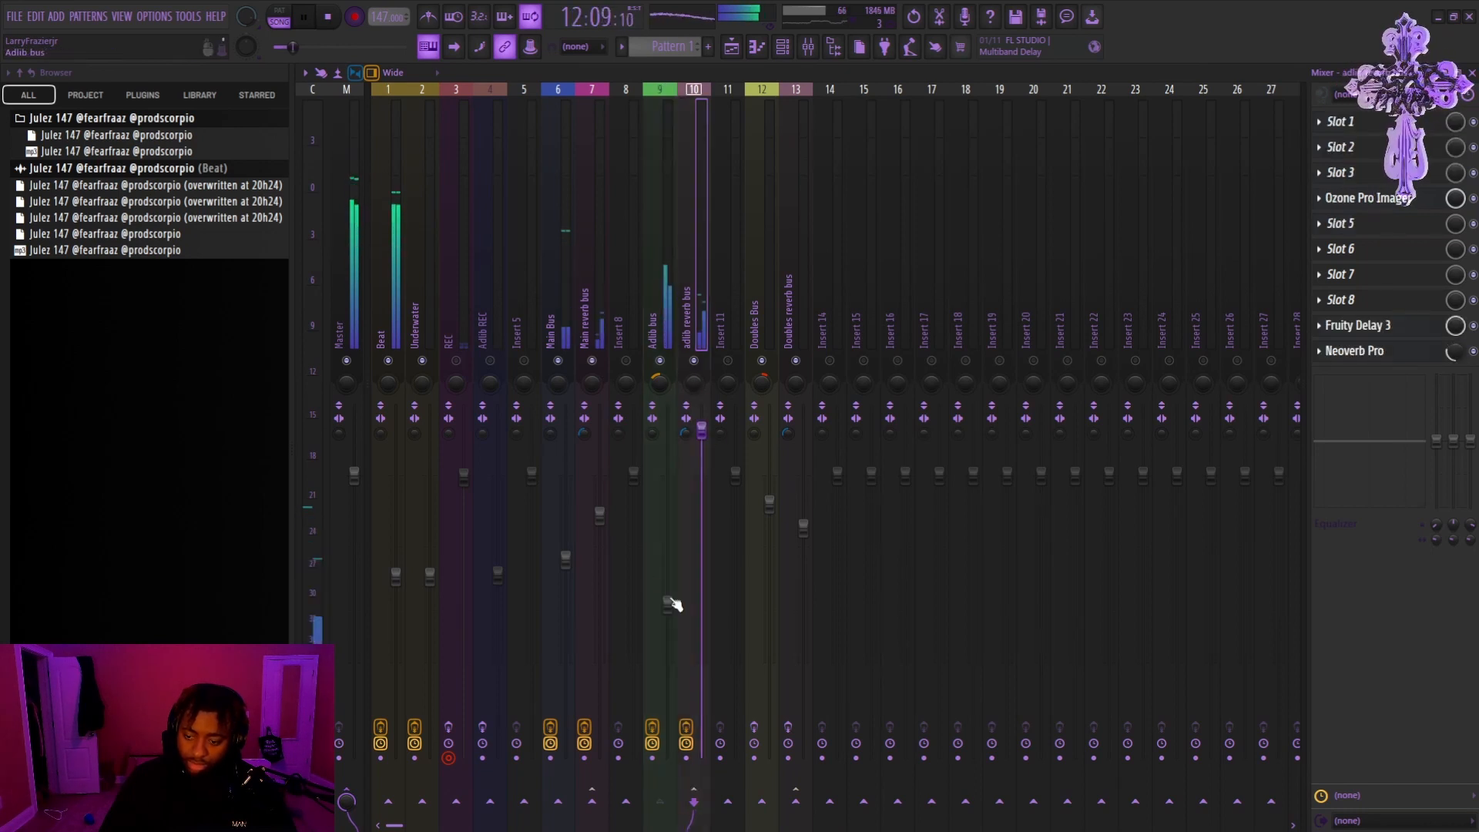
pyautogui.click(732, 47)
pyautogui.press('space')
# Step: Nudge the adlib clip on the Adlib bus playlist track slightly earlier, close to the start of bar 9
pyautogui.scroll(8, 815, 102)
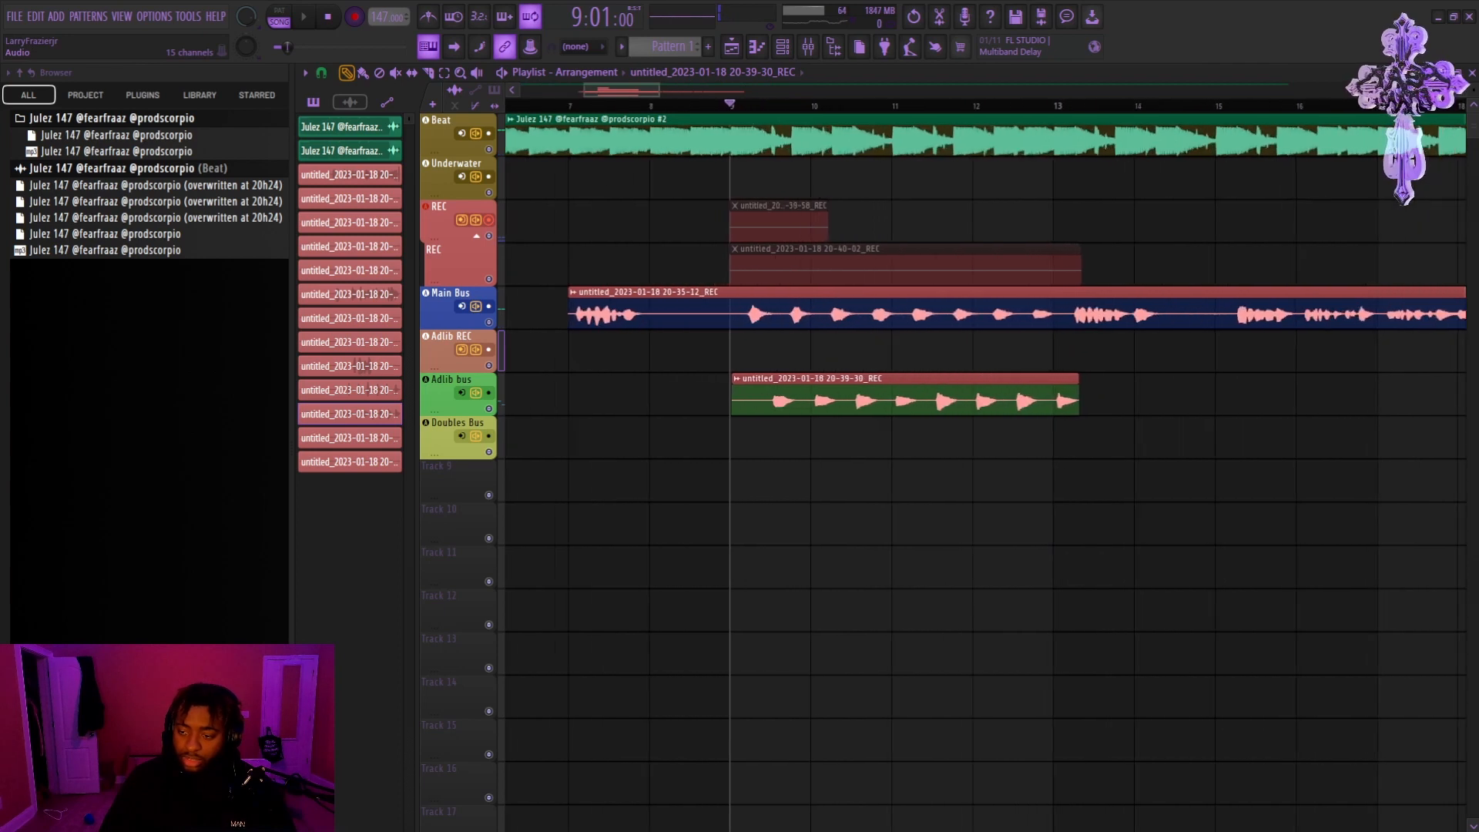
pyautogui.scroll(5, 1038, 402)
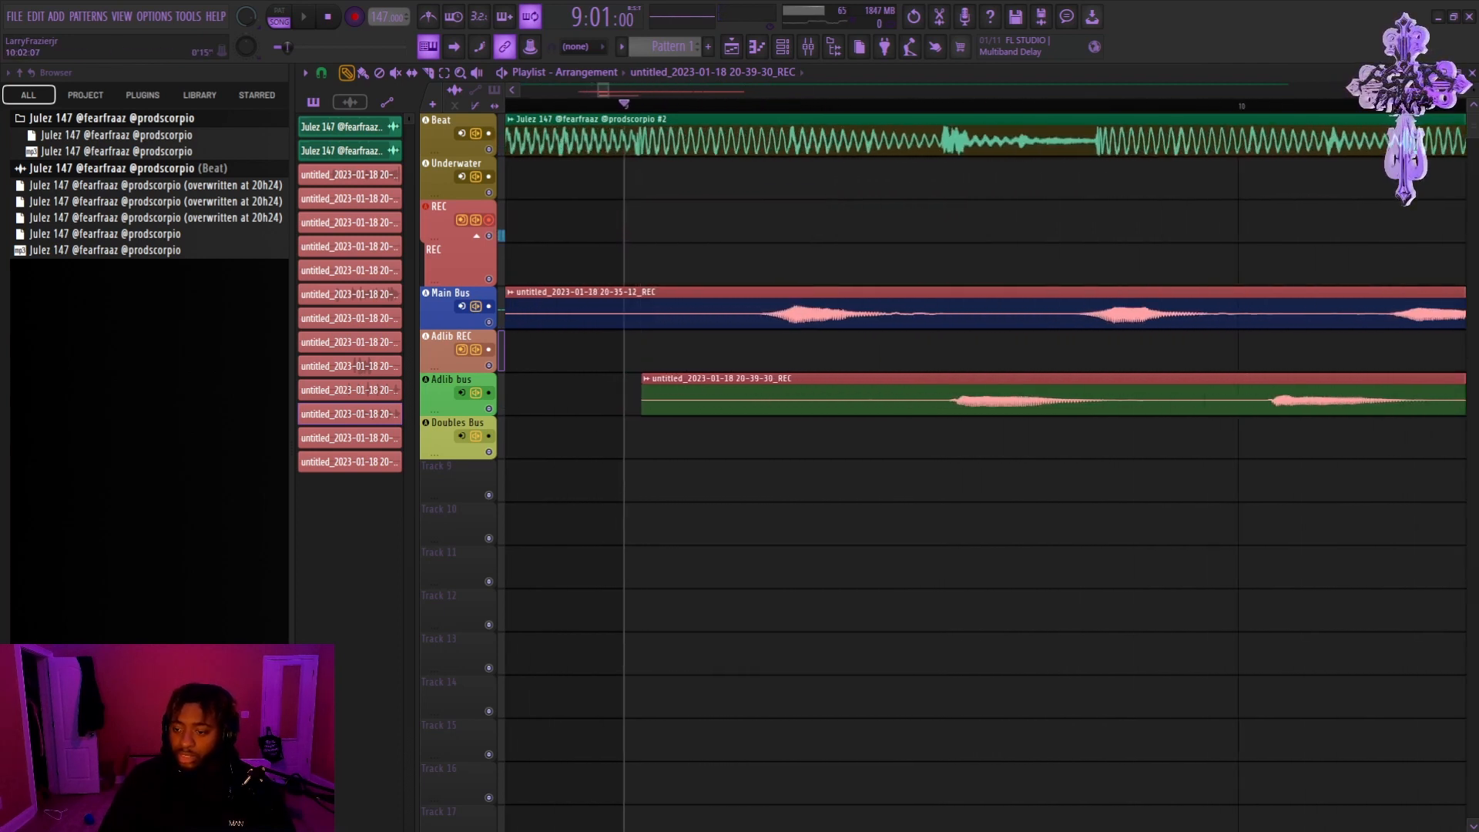
pyautogui.moveTo(1038, 401); pyautogui.dragTo(1032, 401)
# Step: Play the arrangement from bar 9 to check the adlib's timing against the main vocal
pyautogui.press('space')
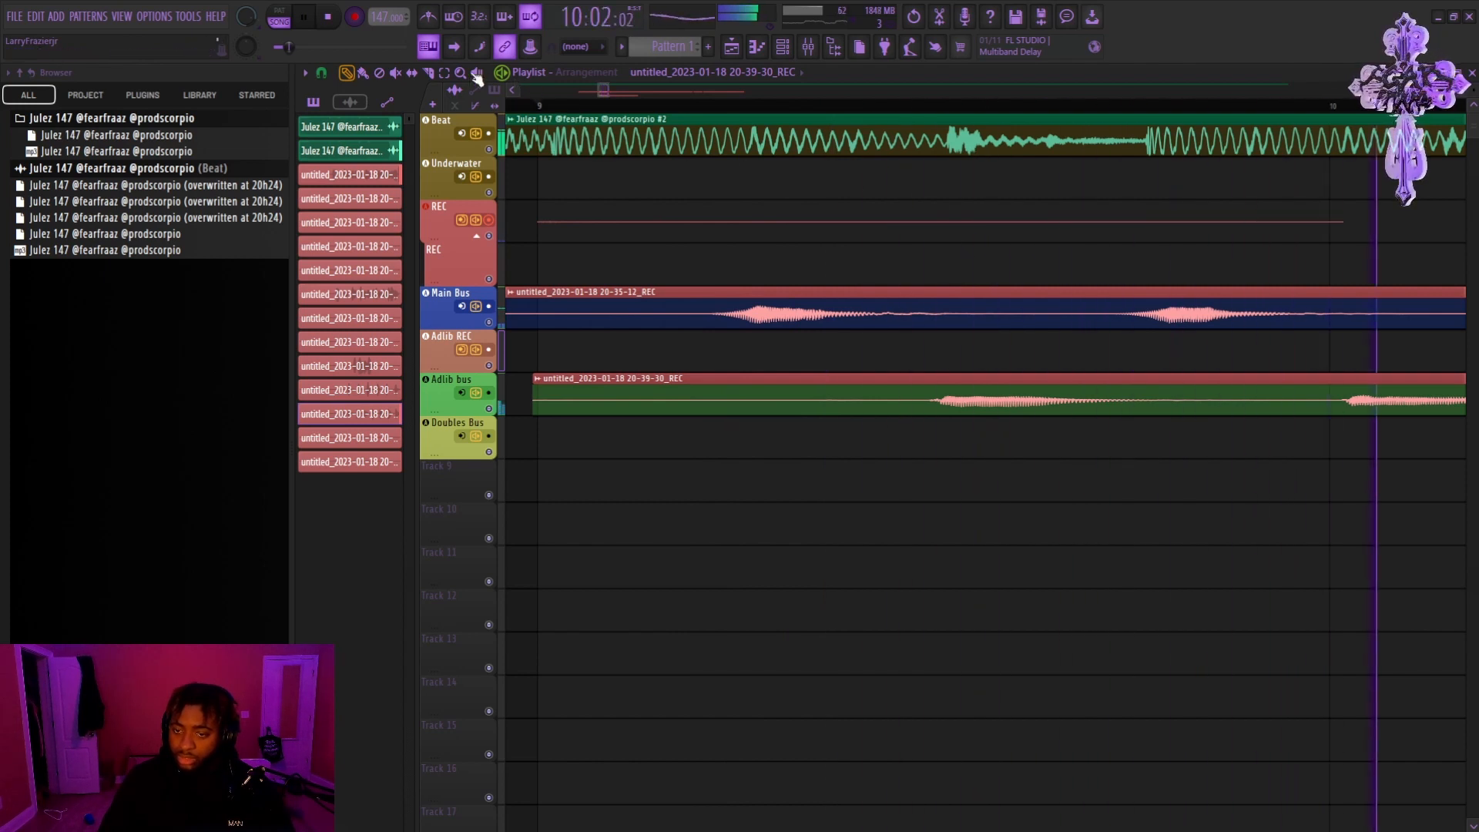
pyautogui.scroll(-2, 814, 105)
pyautogui.scroll(-5, 803, 95)
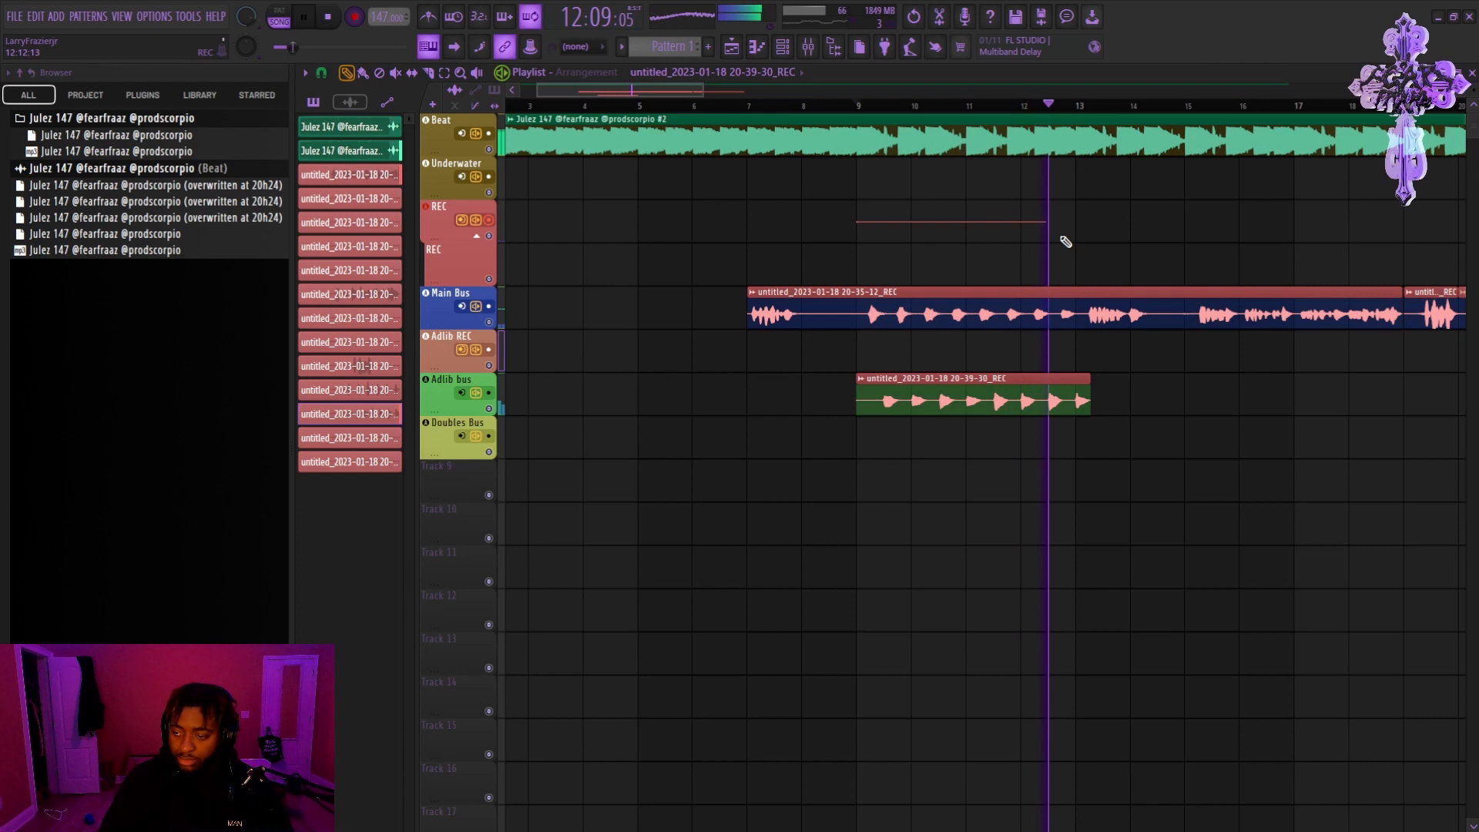
pyautogui.press('space')
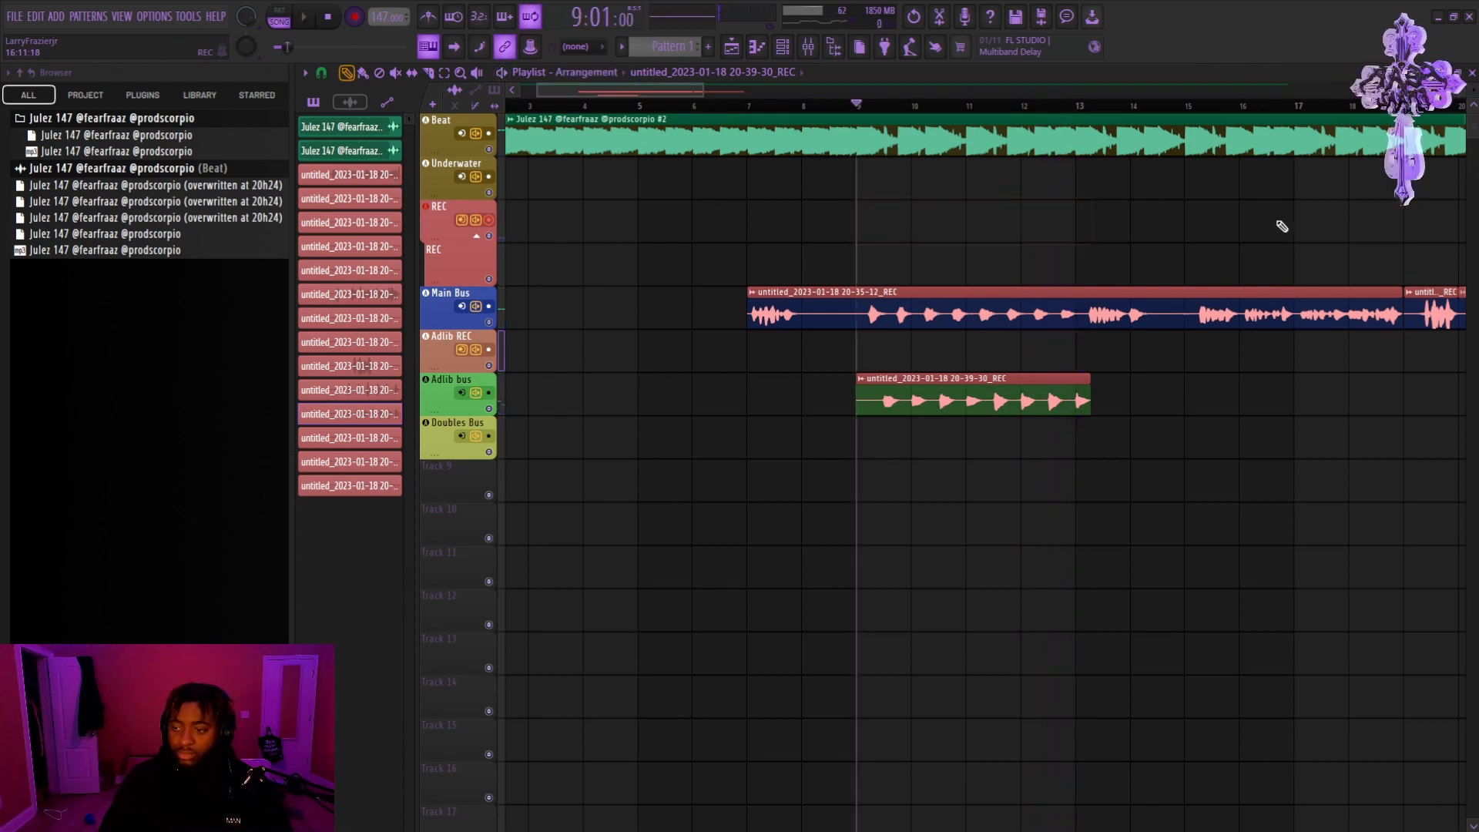
pyautogui.click(814, 49)
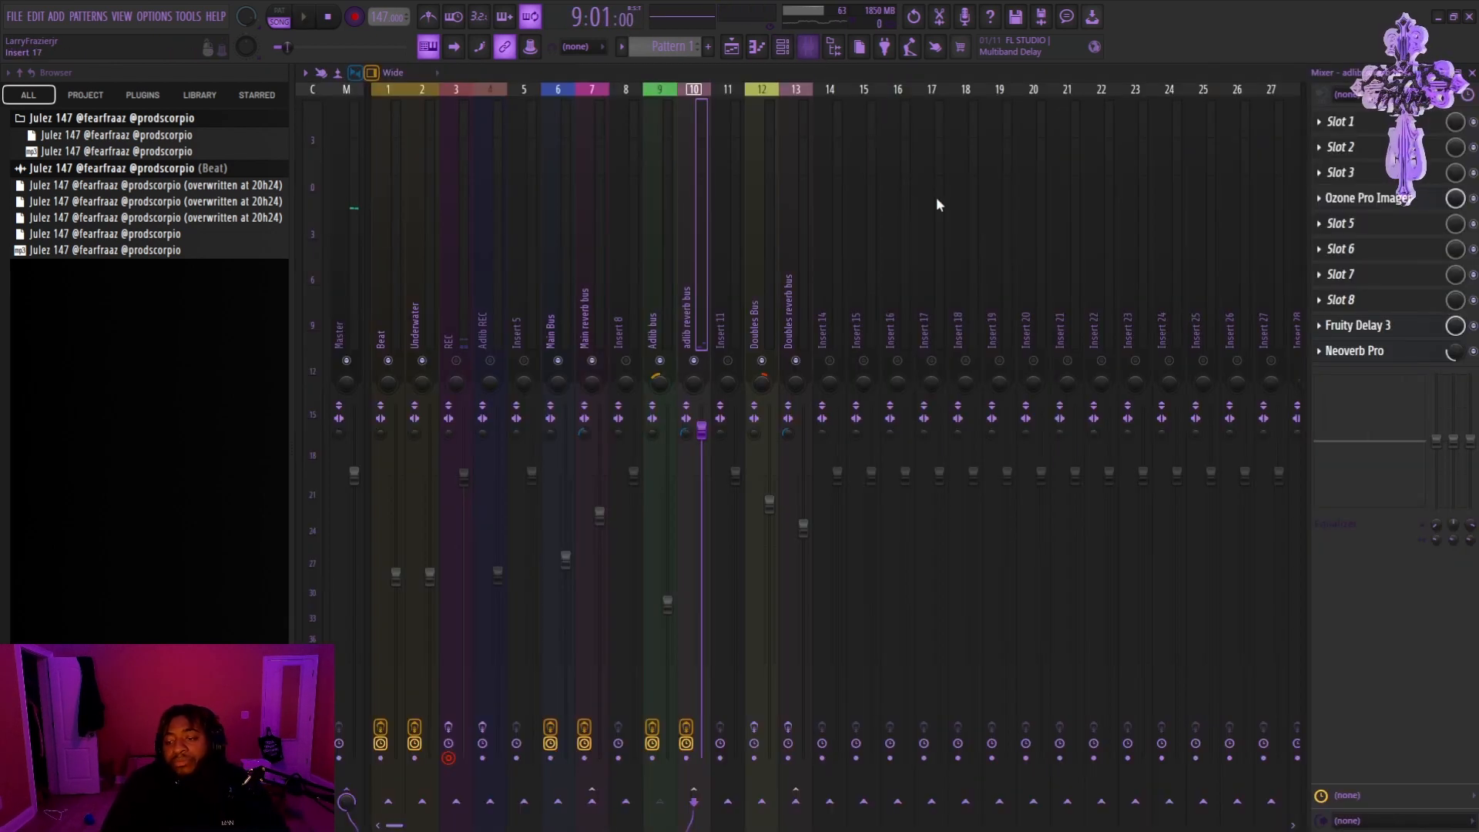
pyautogui.click(734, 53)
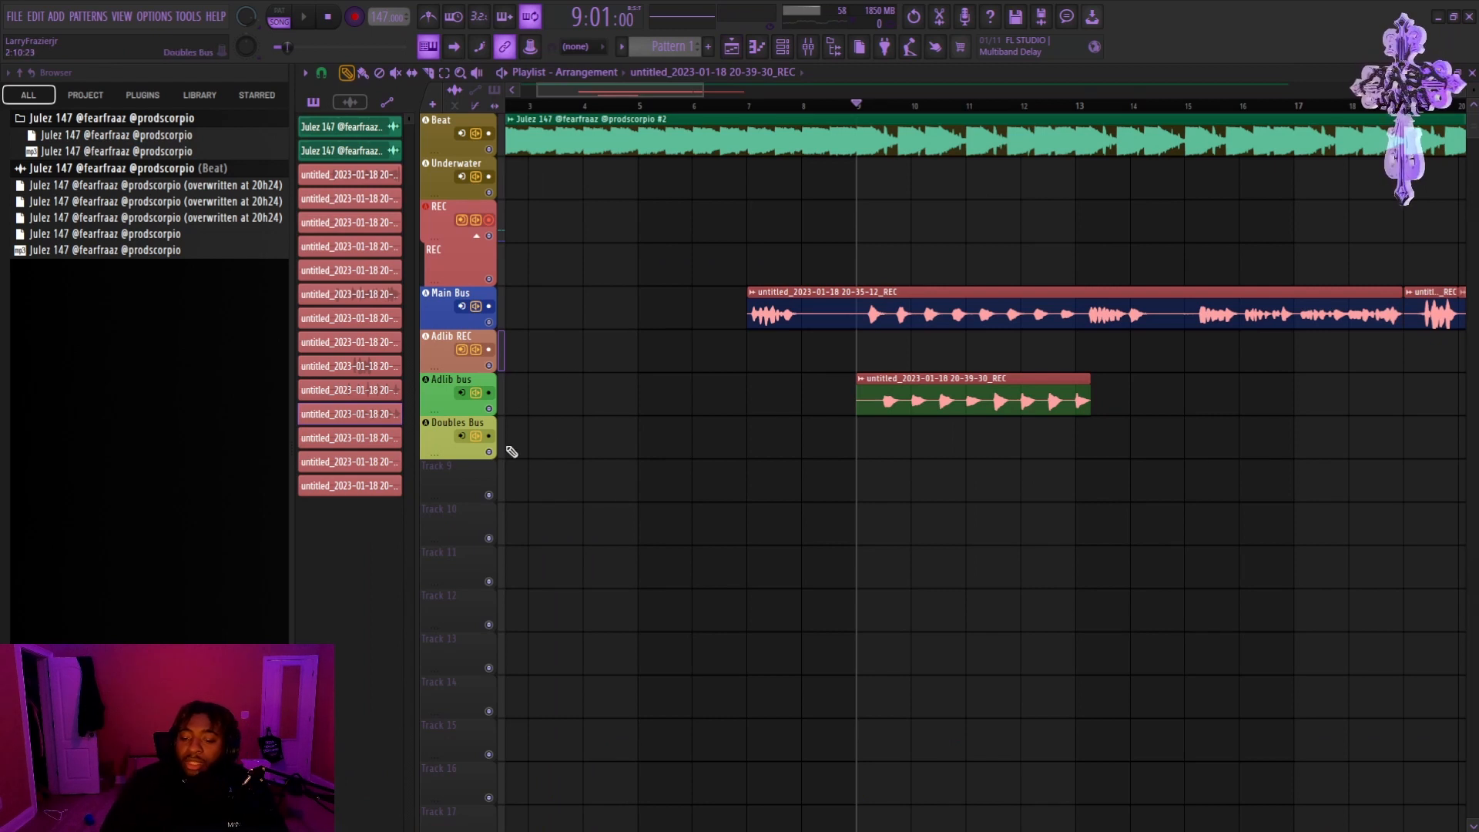
pyautogui.moveTo(1080, 104); pyautogui.dragTo(1169, 100)
pyautogui.scroll(-3, 1166, 97)
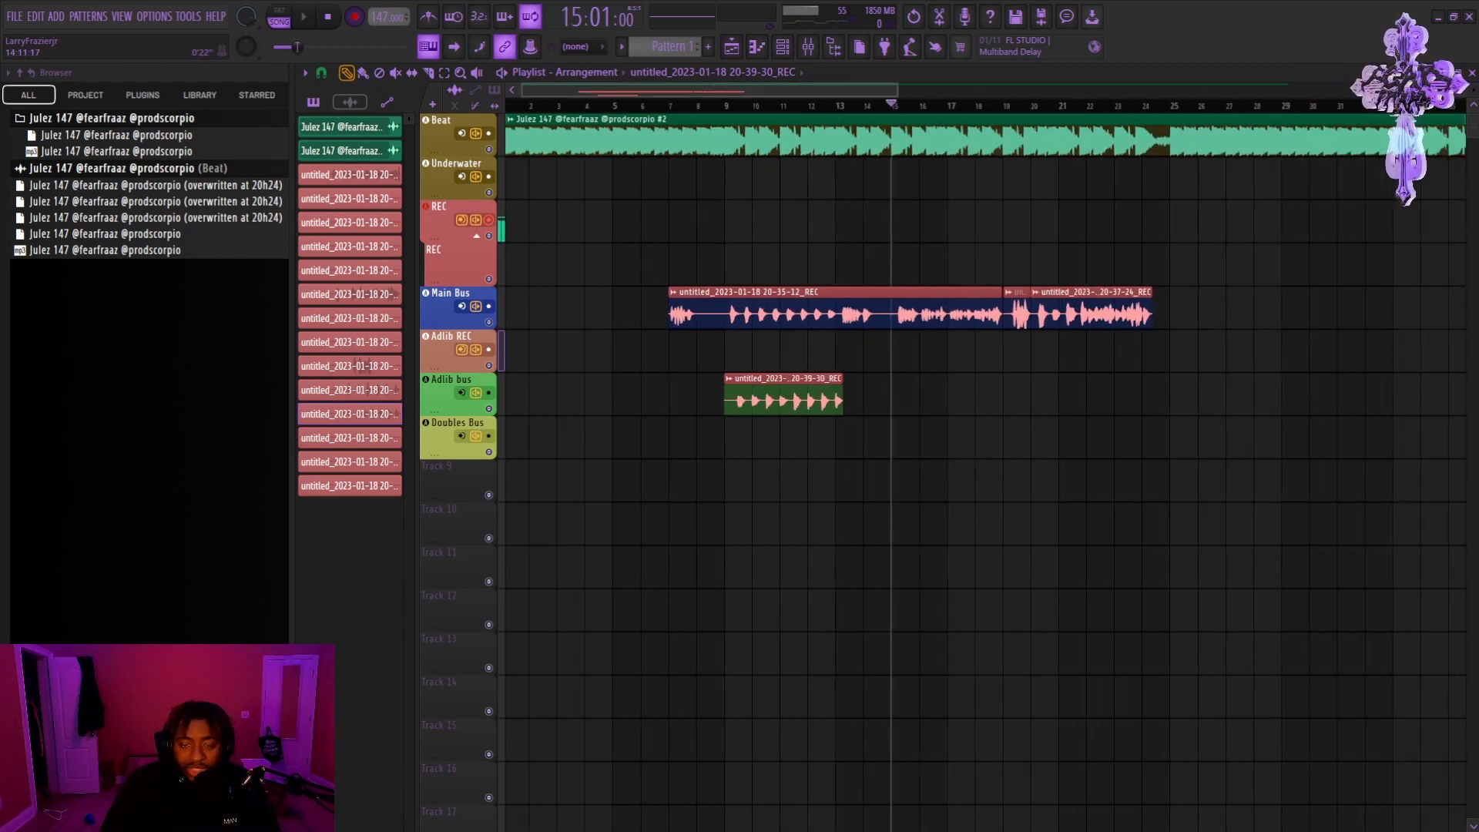
pyautogui.scroll(-2, 997, 218)
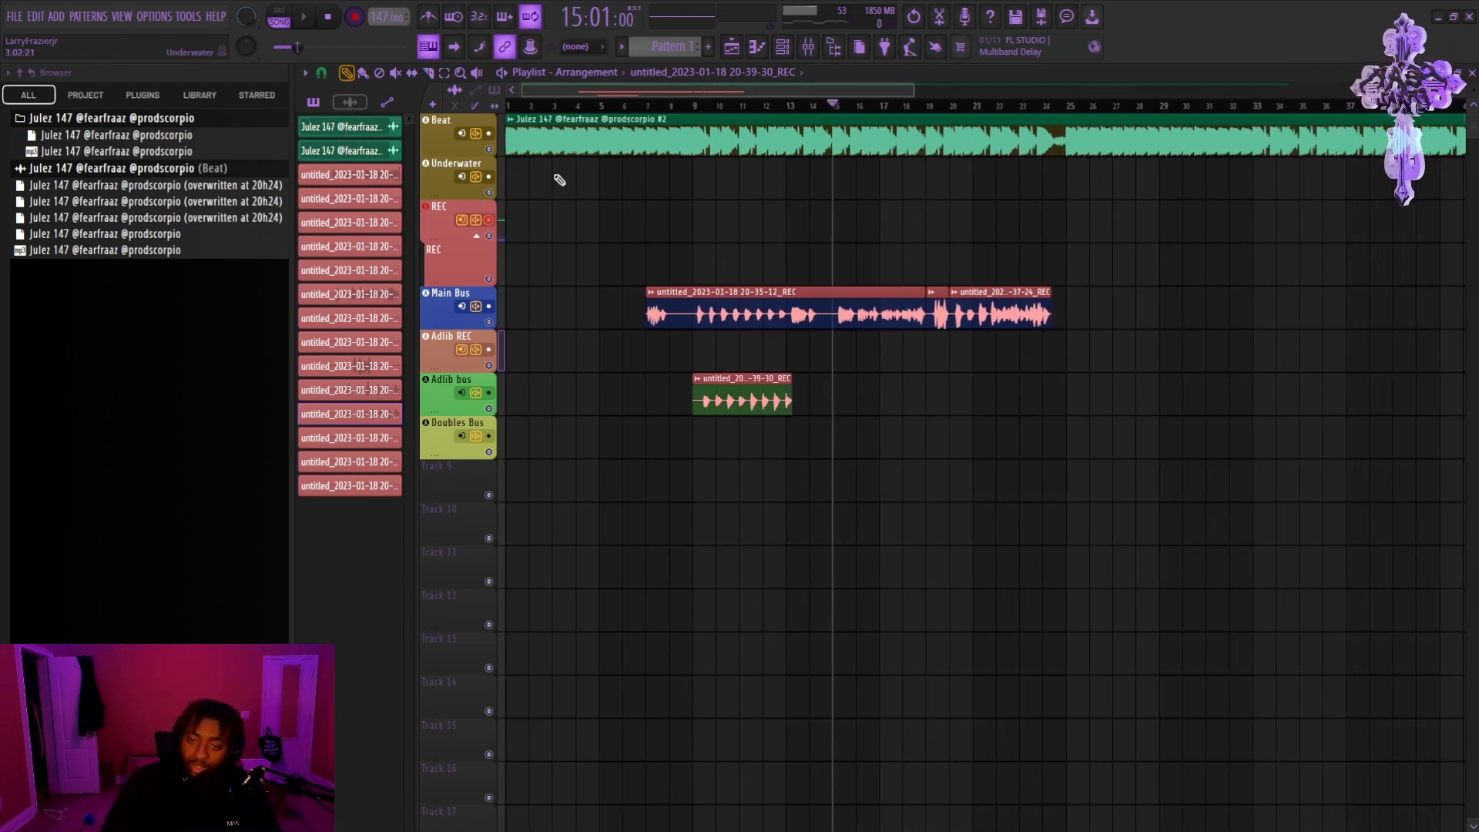
# Step: Mute the Beat, Underwater and both REC tracks in the playlist
pyautogui.click(489, 150)
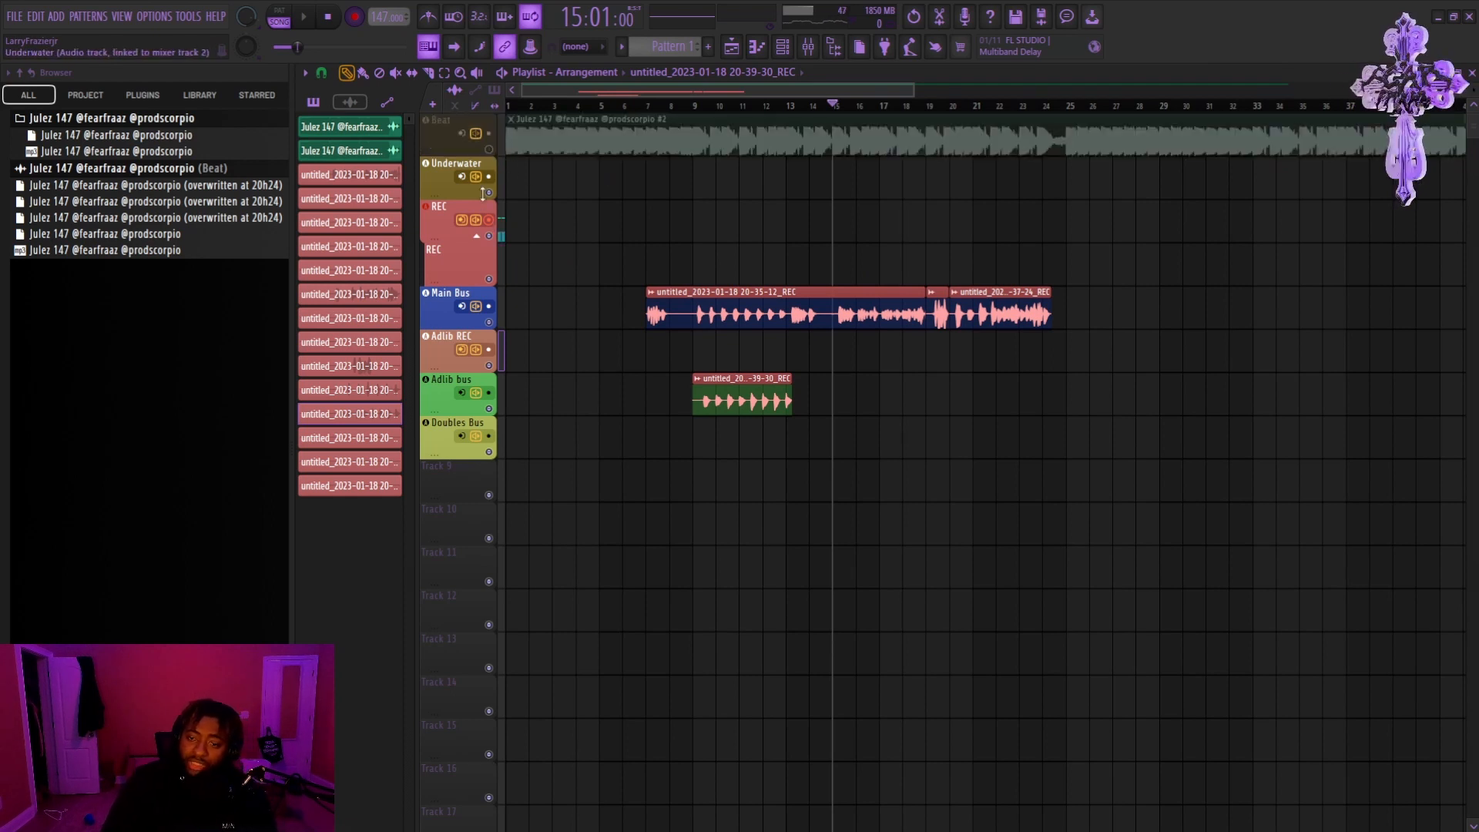
pyautogui.click(489, 193)
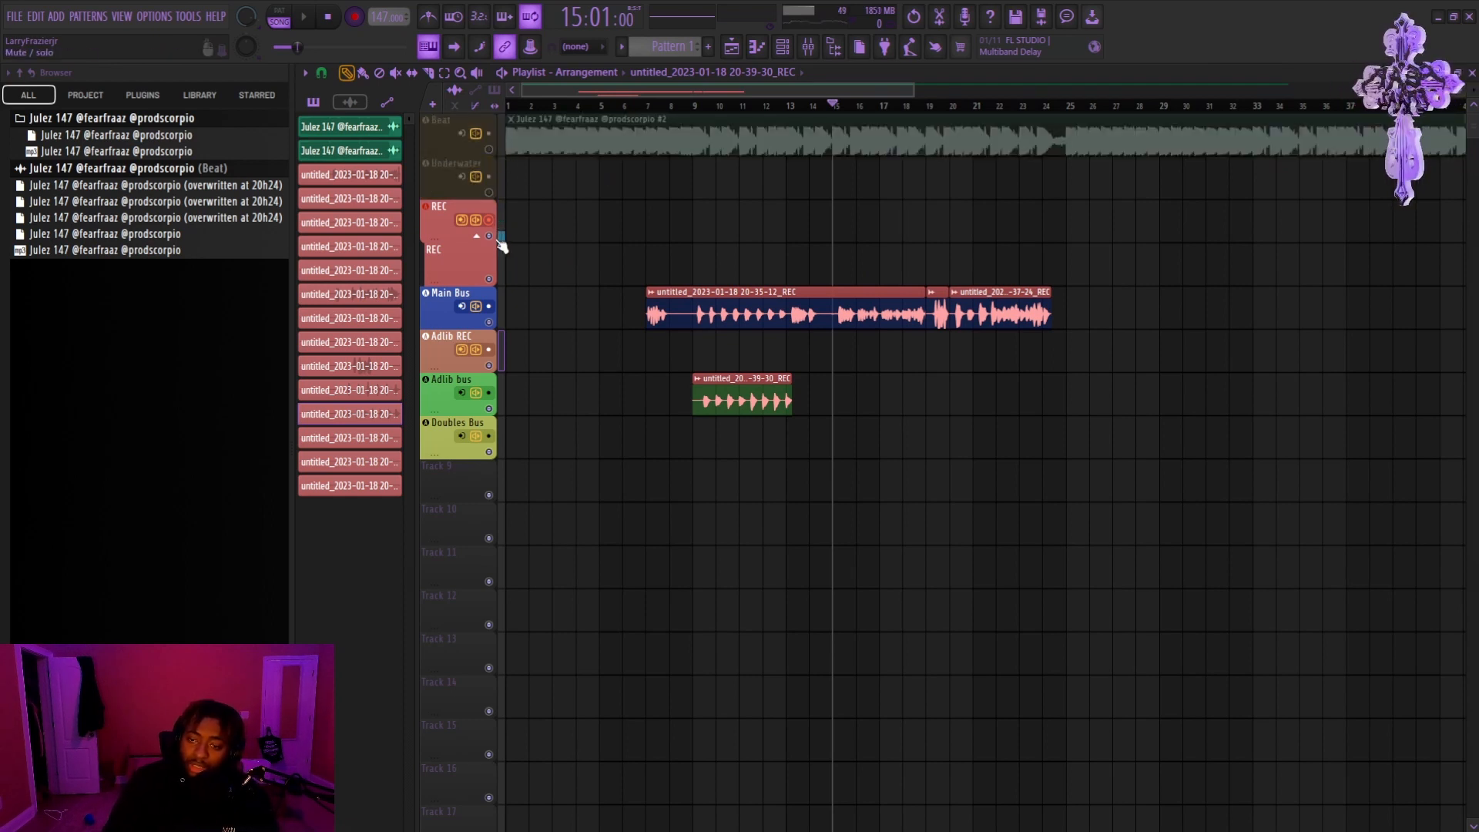
pyautogui.click(489, 236)
pyautogui.click(493, 279)
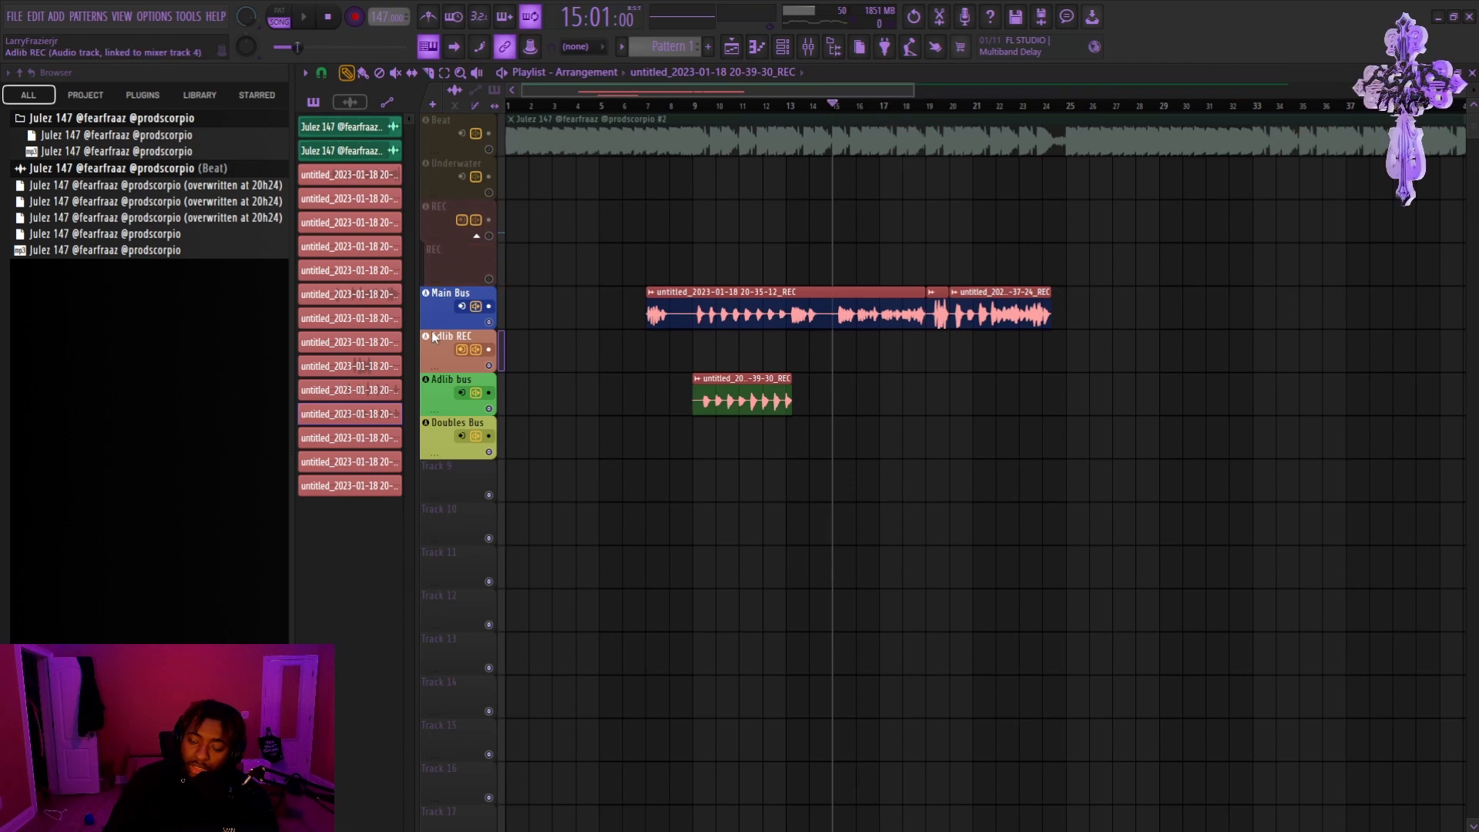
# Step: Return the playback position to bar 1 and disable the effect slots on the Main, Main reverb, Adlib and adlib reverb buses
pyautogui.click(509, 106)
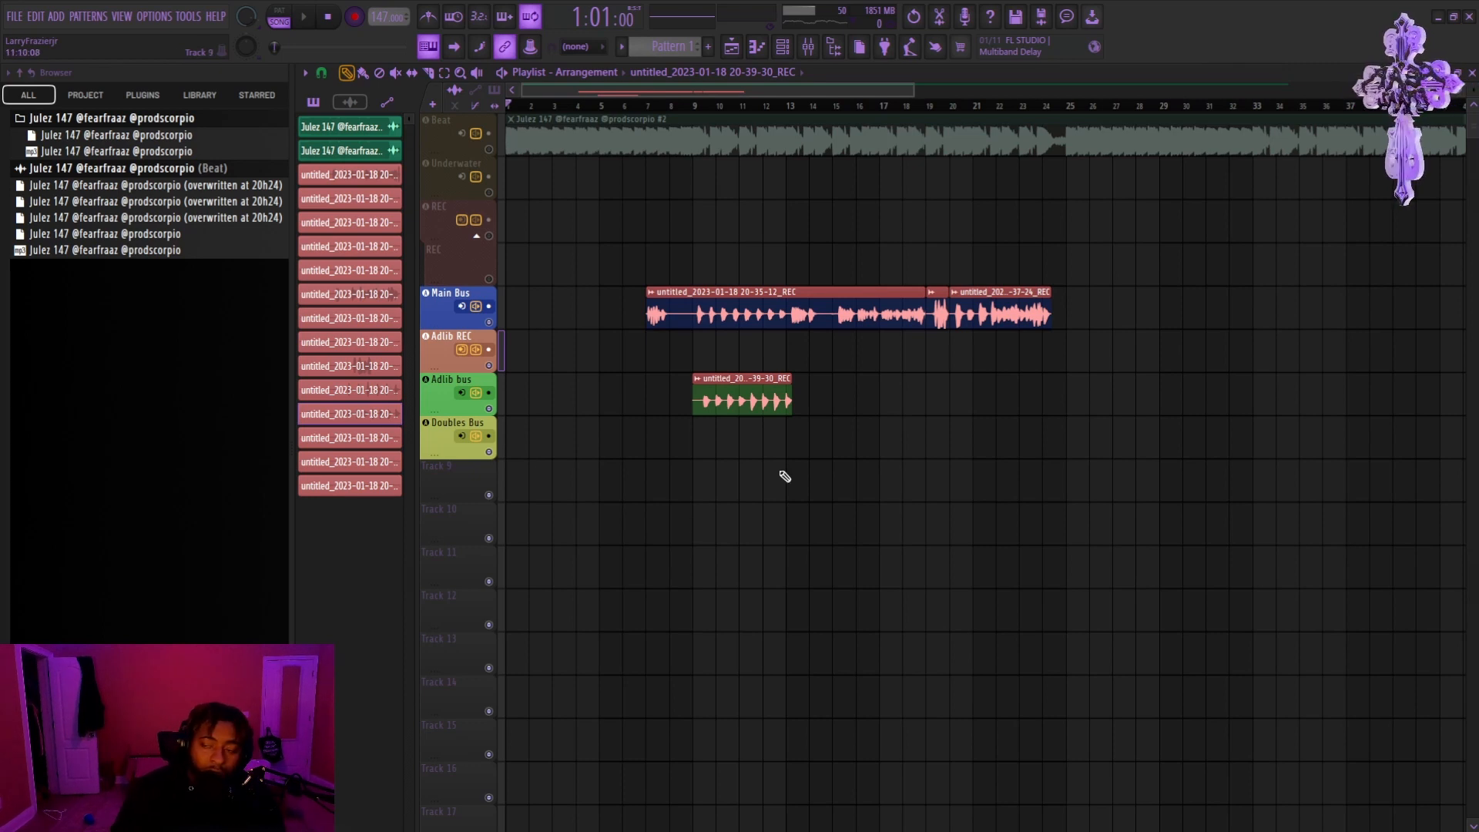
pyautogui.click(808, 46)
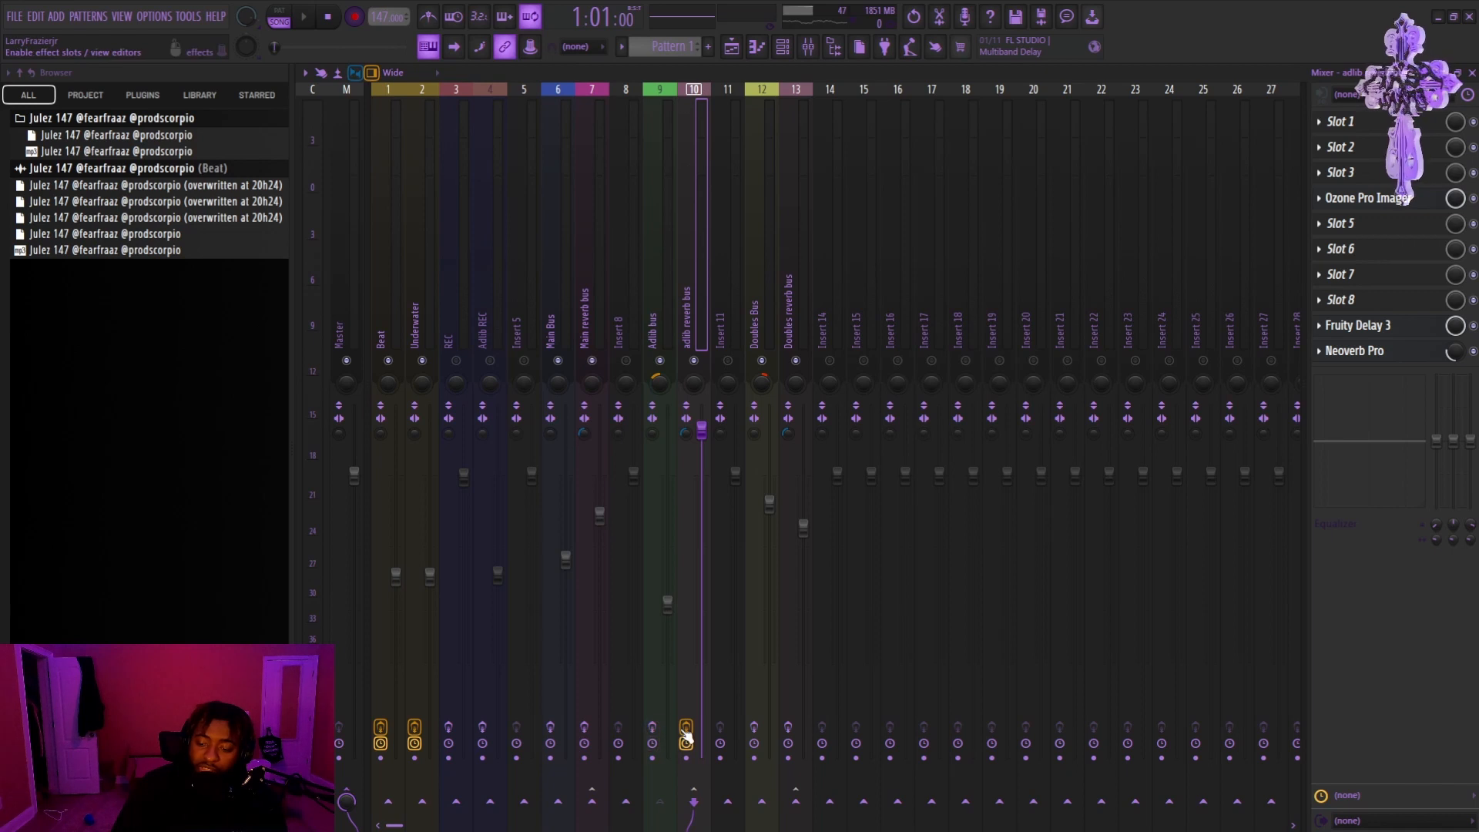
pyautogui.click(734, 47)
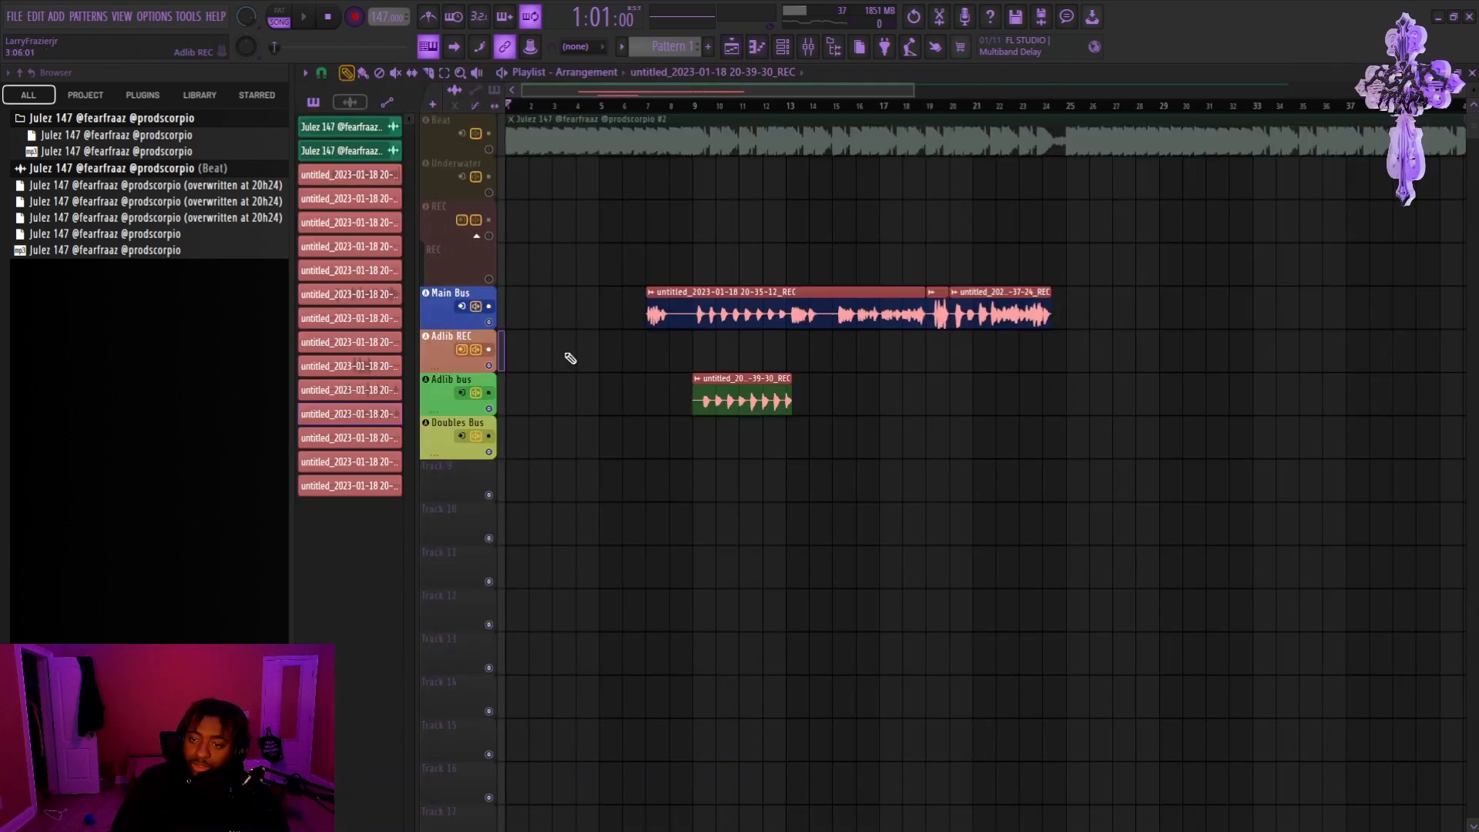
# Step: Solo the Main Bus playlist track and play it from bar 9, comparing the Main Bus and Main reverb bus effects enabled and disabled
pyautogui.click(697, 103)
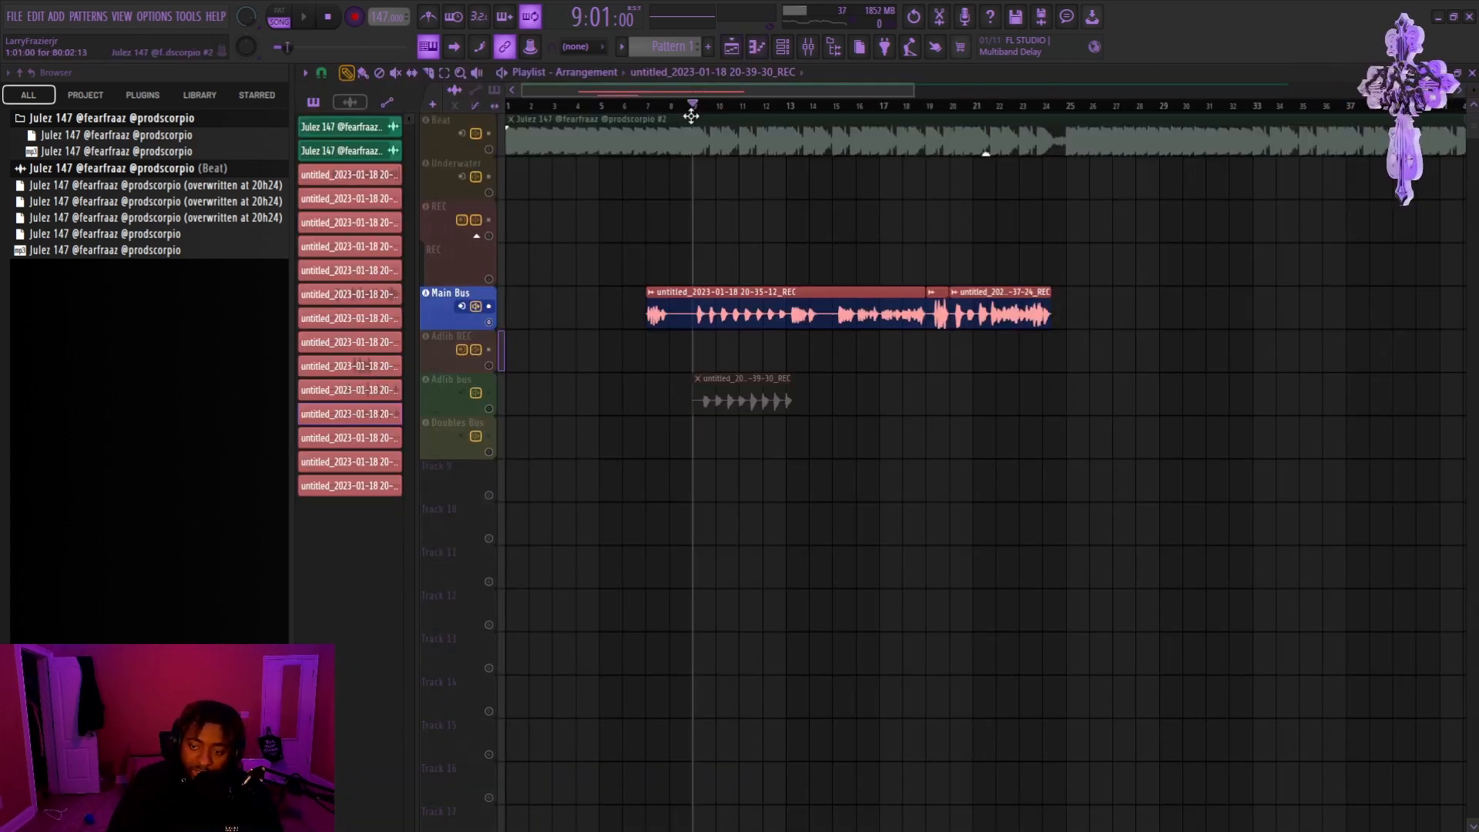
pyautogui.press('space')
pyautogui.click(808, 47)
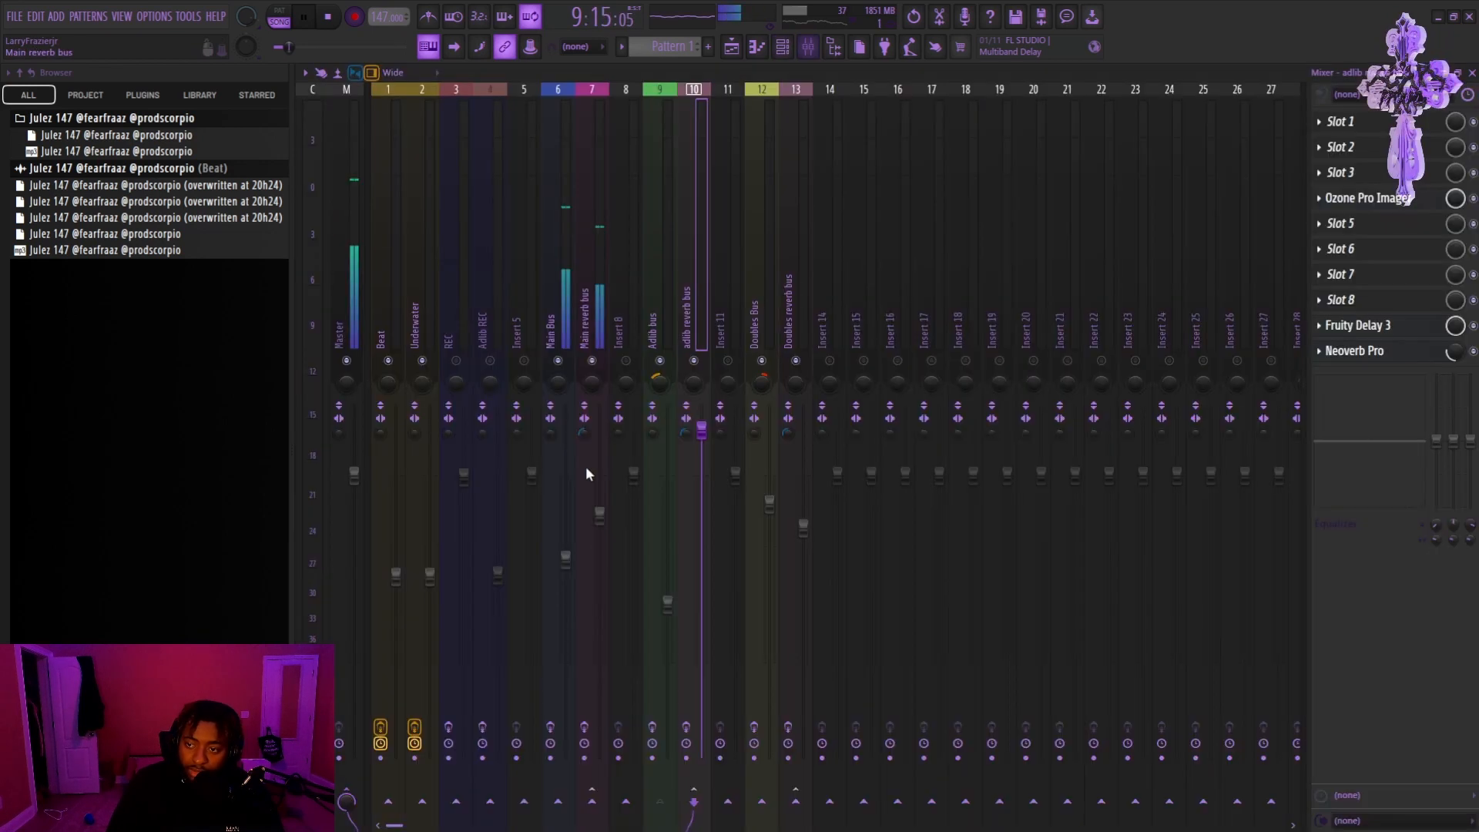
pyautogui.click(551, 729)
pyautogui.click(585, 728)
pyautogui.click(555, 731)
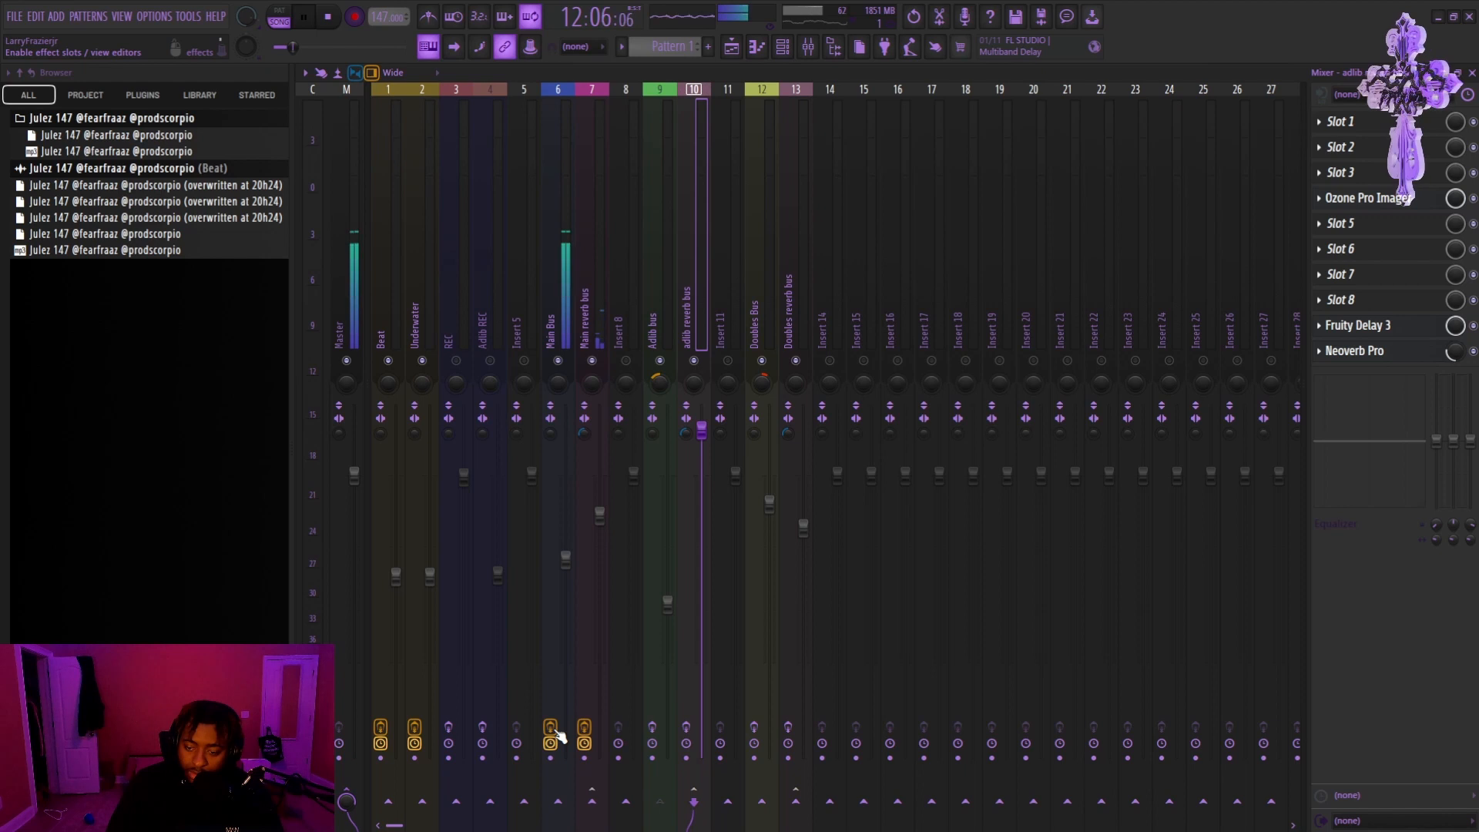
pyautogui.click(552, 730)
pyautogui.click(584, 732)
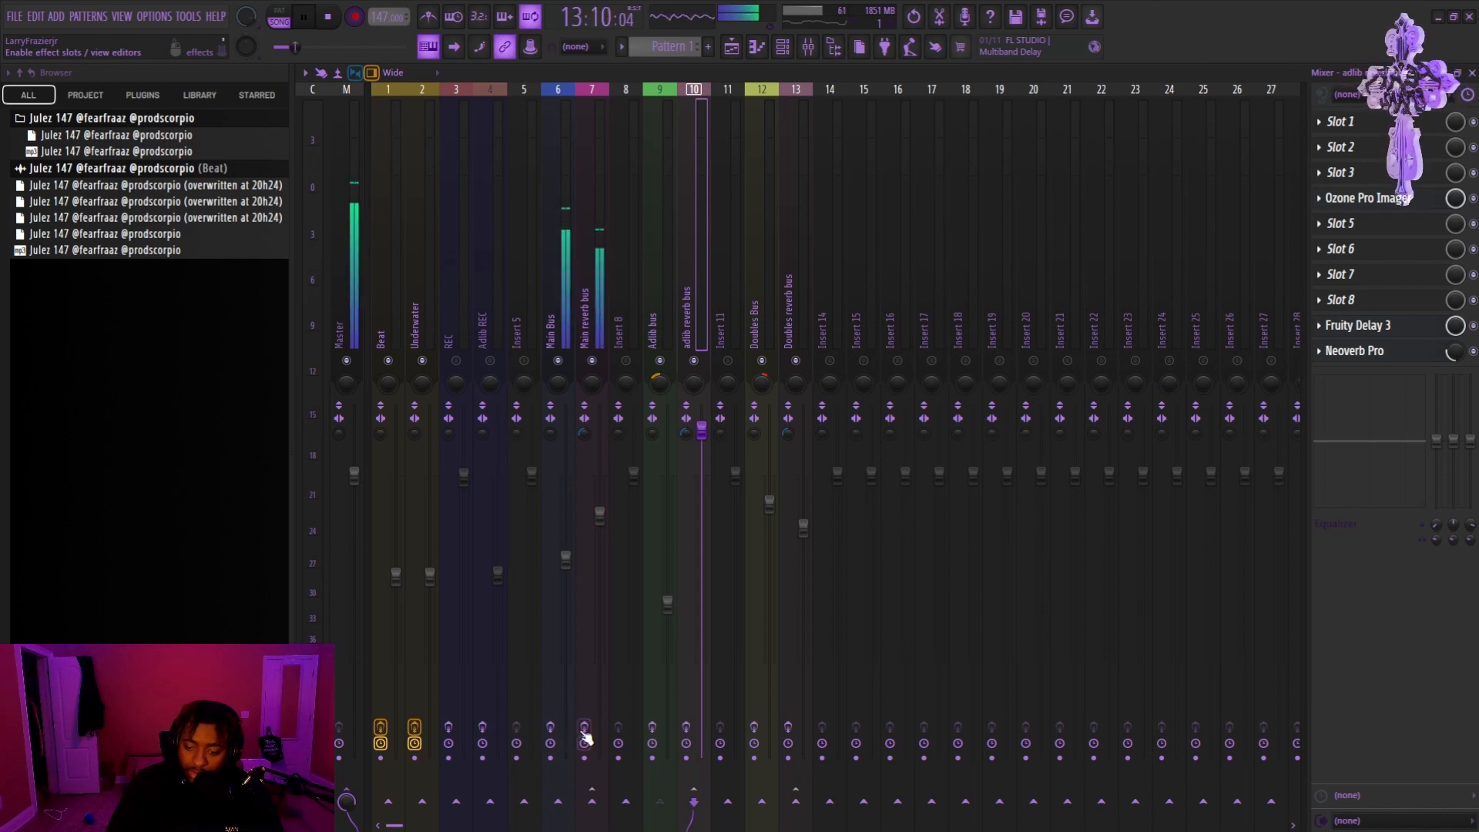
pyautogui.press('space')
pyautogui.click(732, 47)
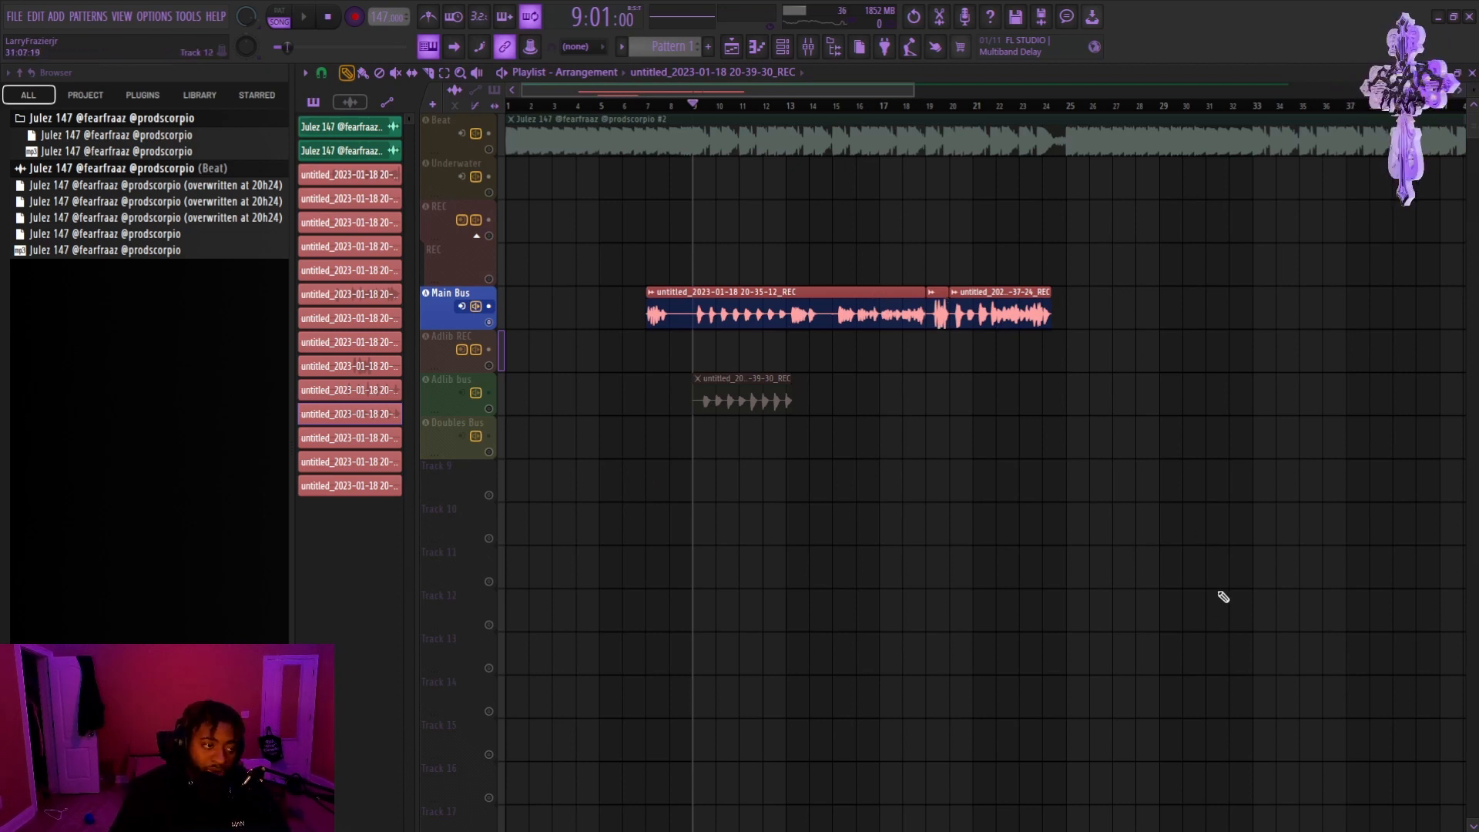
pyautogui.moveTo(1297, 630); pyautogui.dragTo(596, 324)
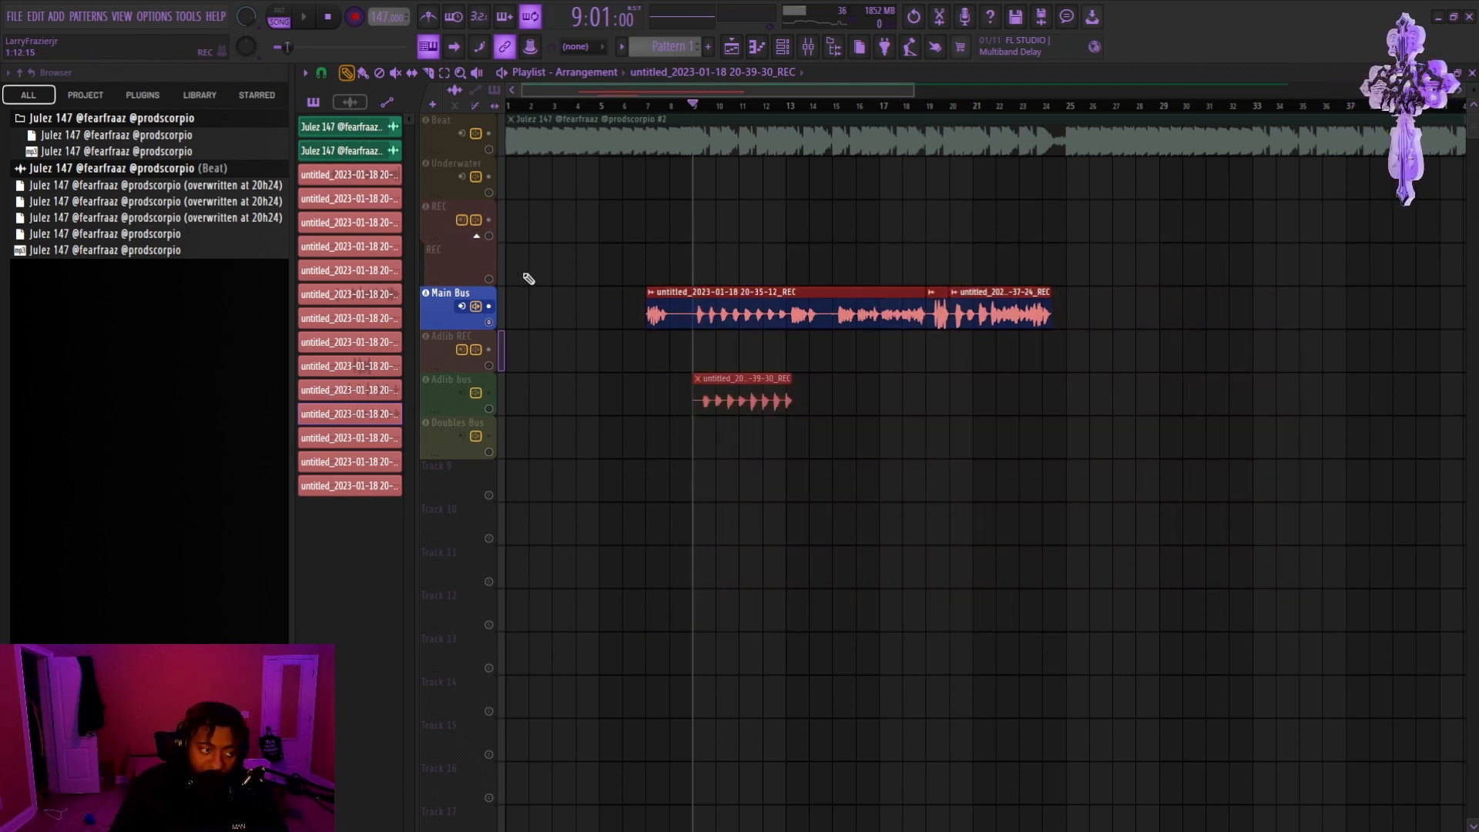
pyautogui.keyDown('ctrl'); pyautogui.click(576, 254); pyautogui.keyUp('ctrl')
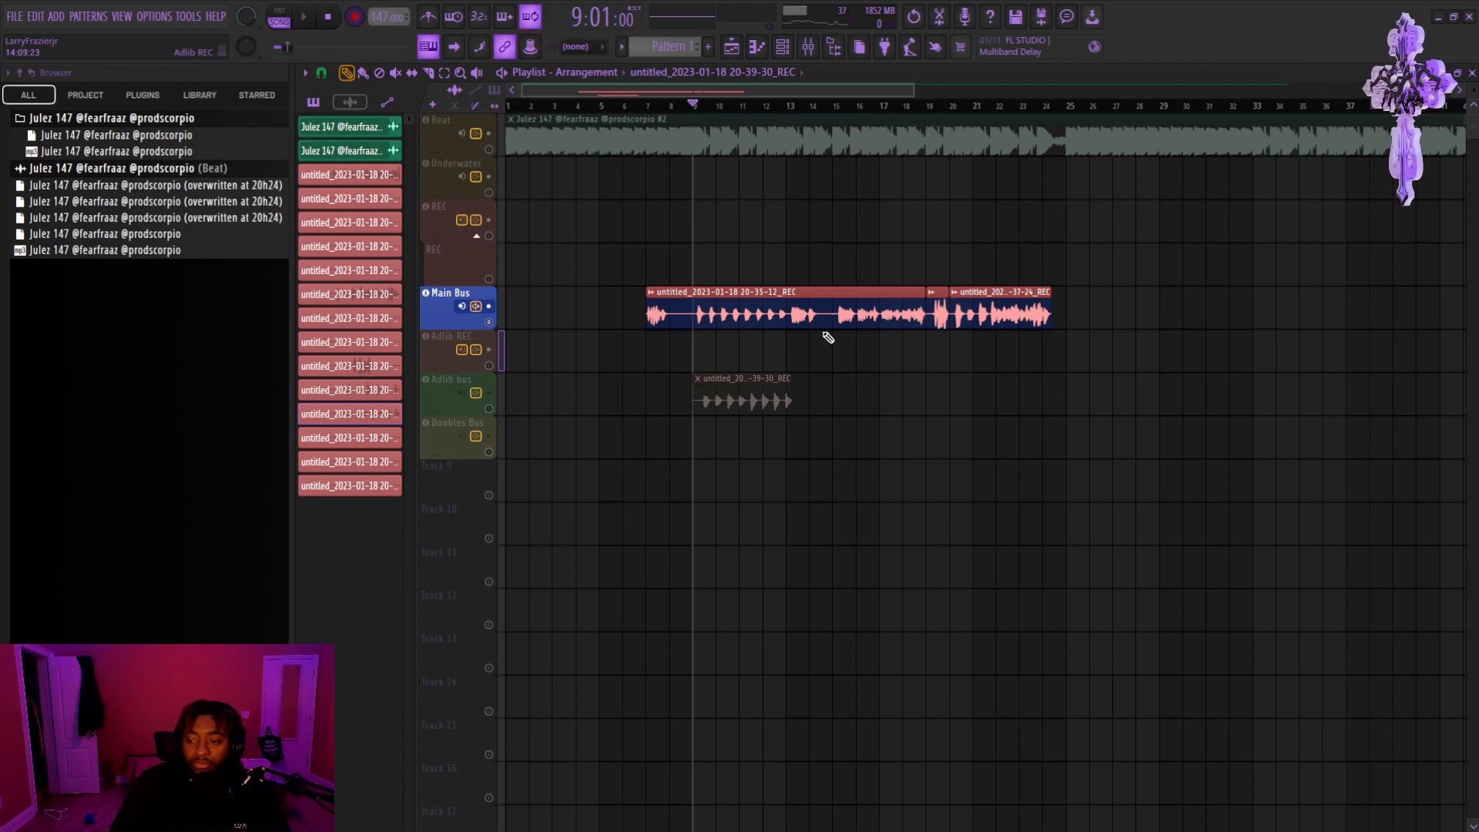
pyautogui.press('F9')
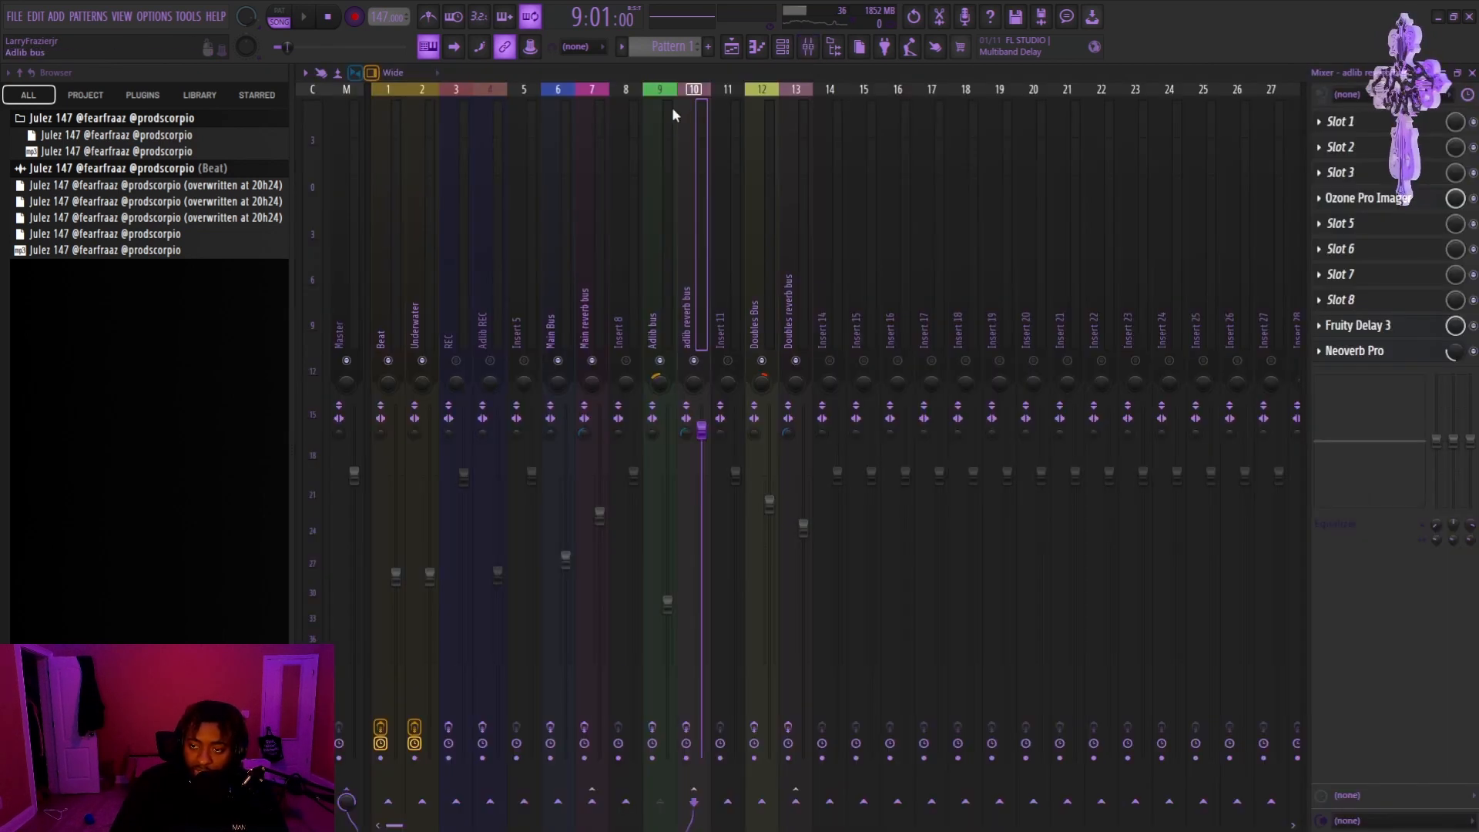
pyautogui.click(731, 47)
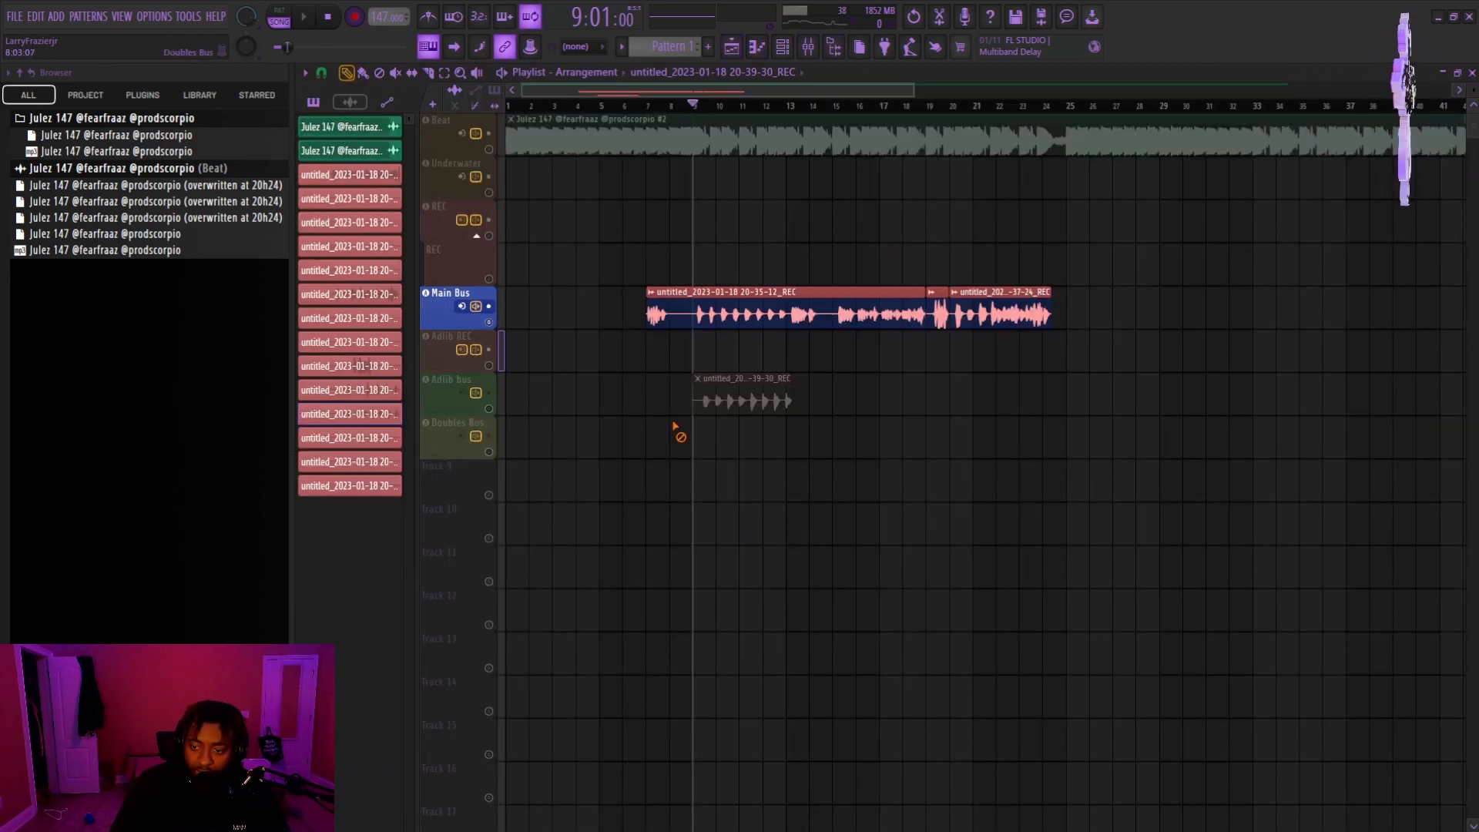
# Step: Unsolo the Main Bus playlist track and set up a WAV export named untitled with Split mixer tracks enabled, closing it without rendering
pyautogui.rightClick(489, 322)
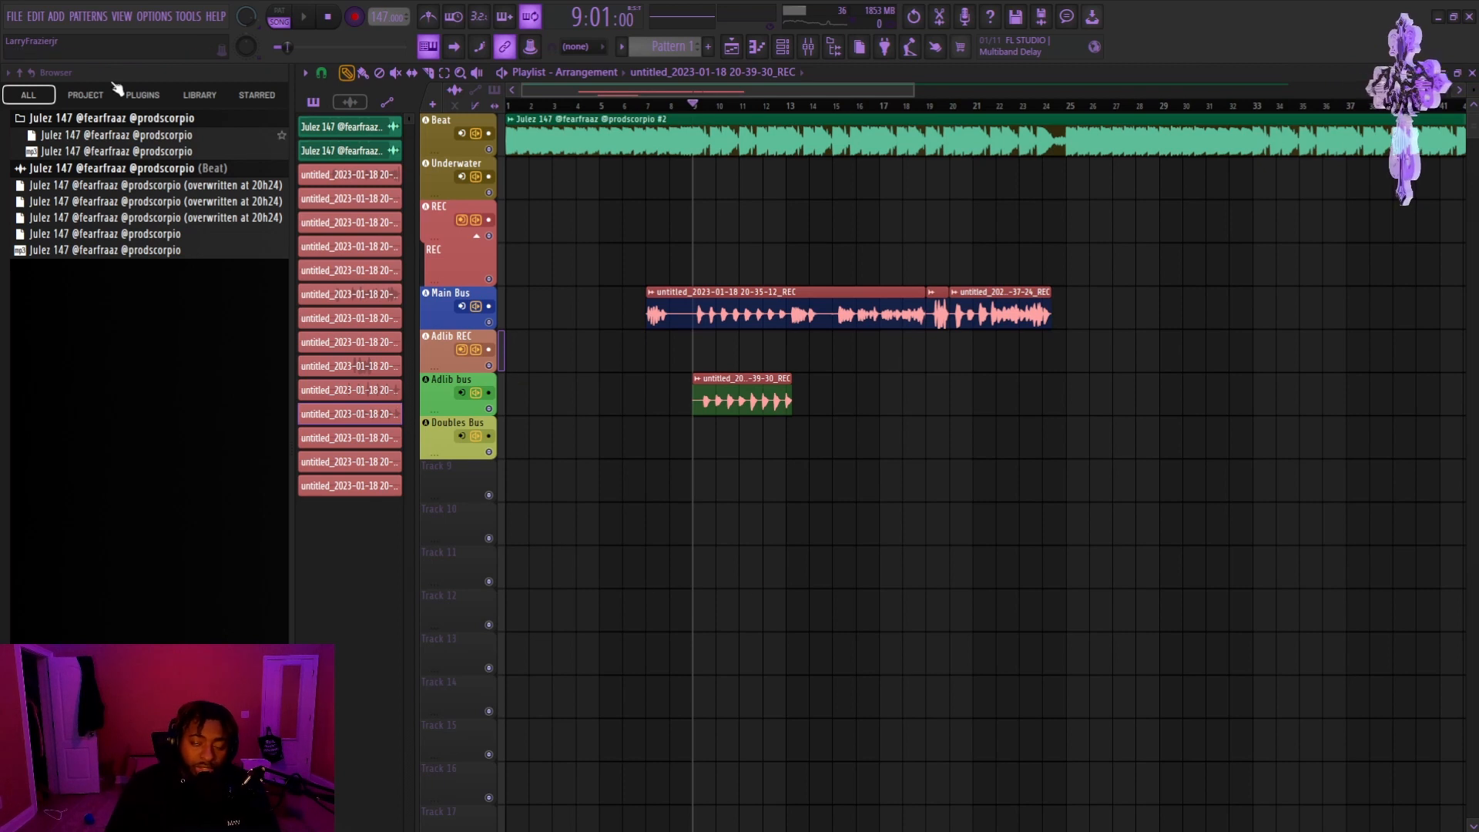
pyautogui.click(15, 16)
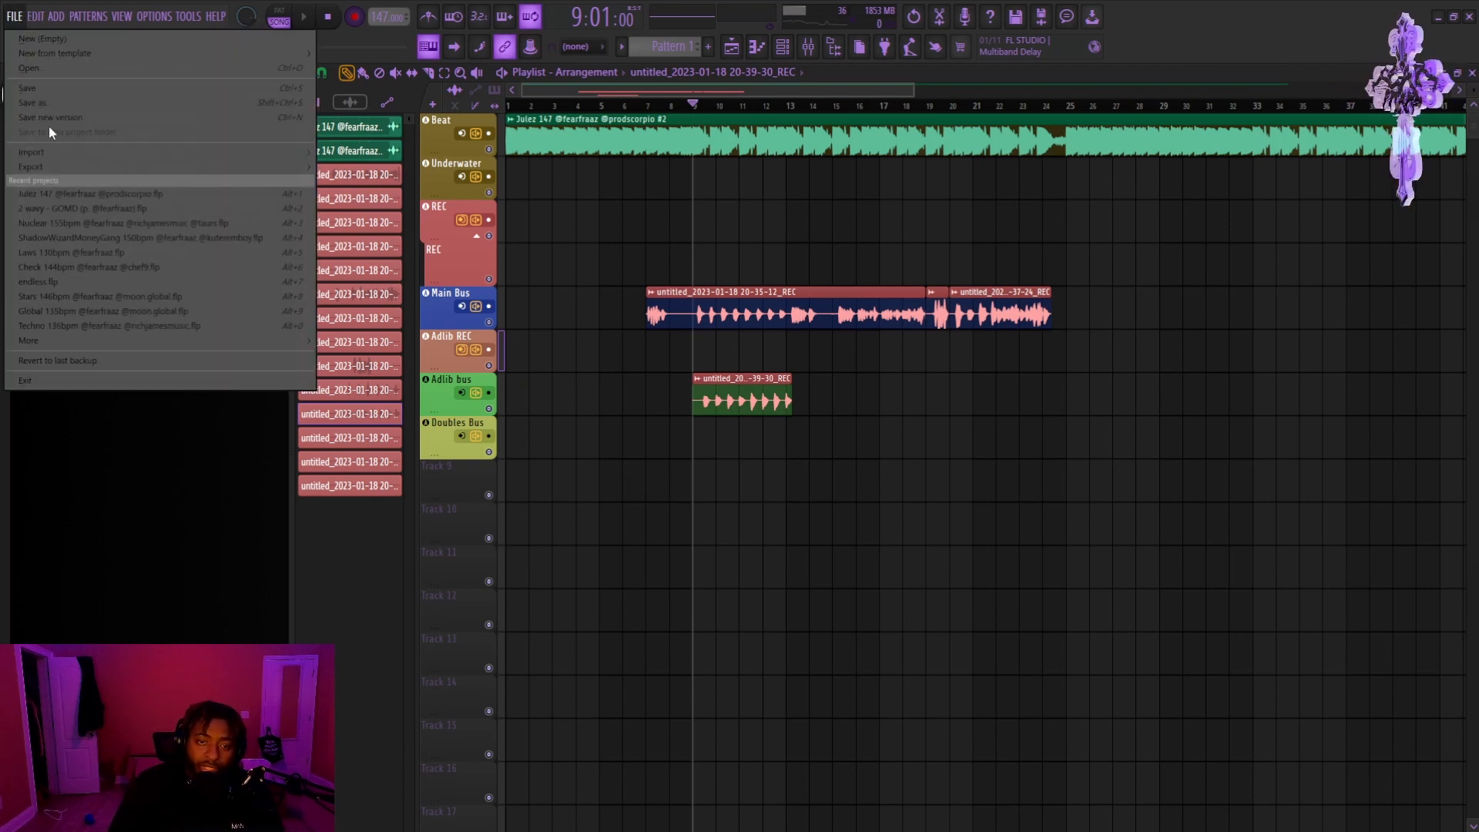
pyautogui.moveTo(66, 163)
pyautogui.click(362, 177)
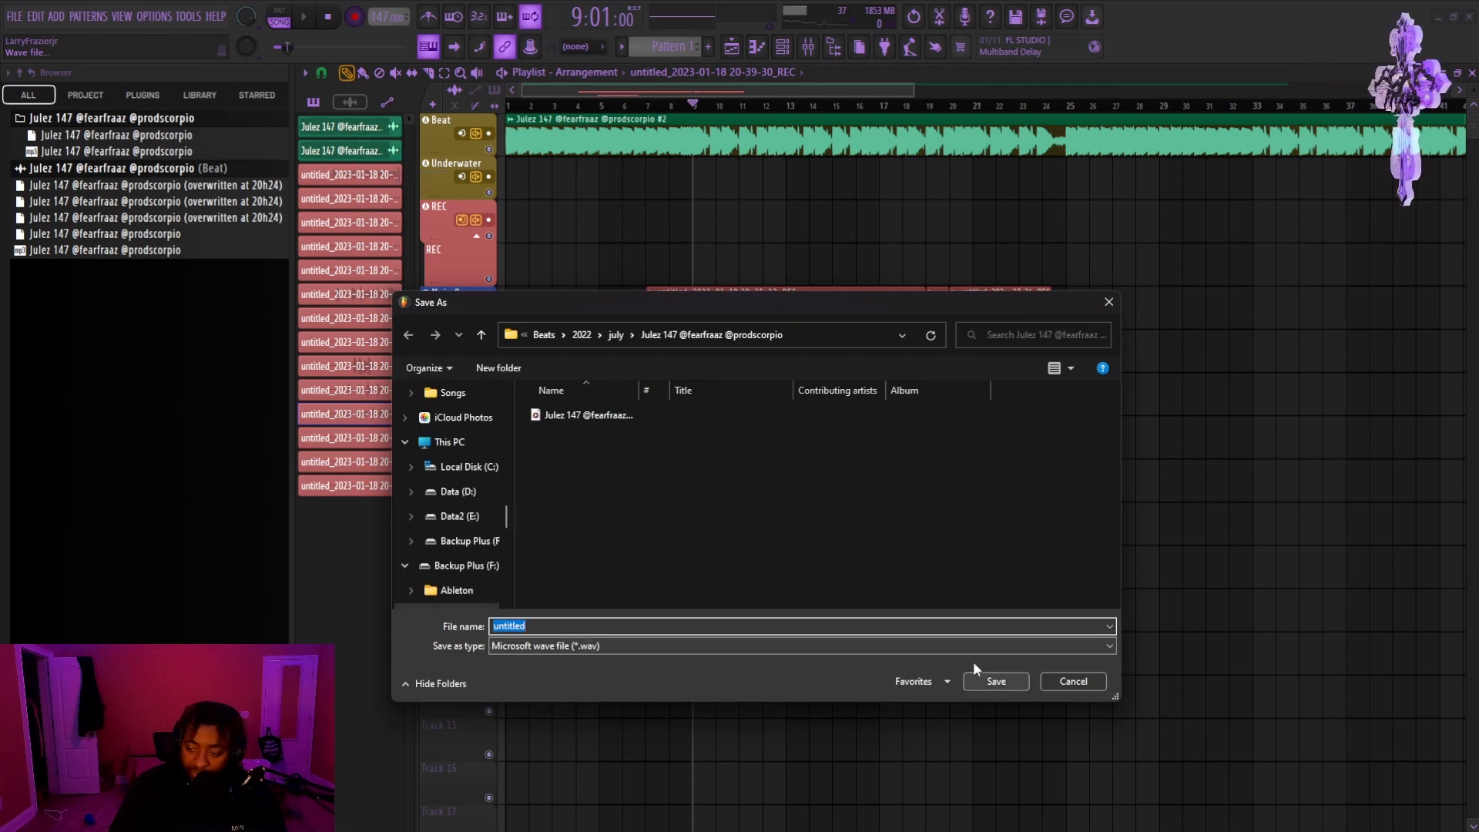
pyautogui.click(993, 681)
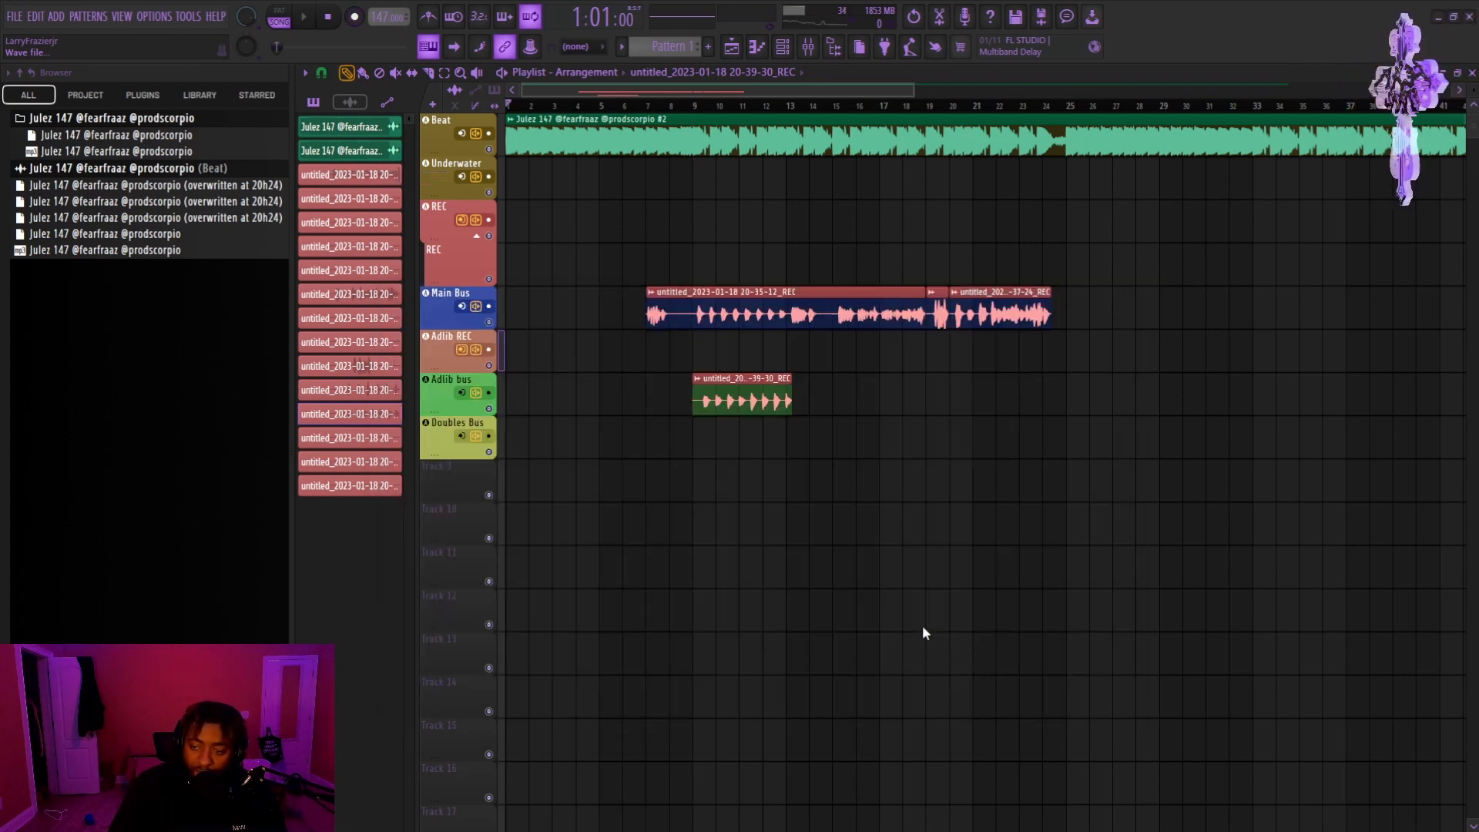
pyautogui.click(785, 506)
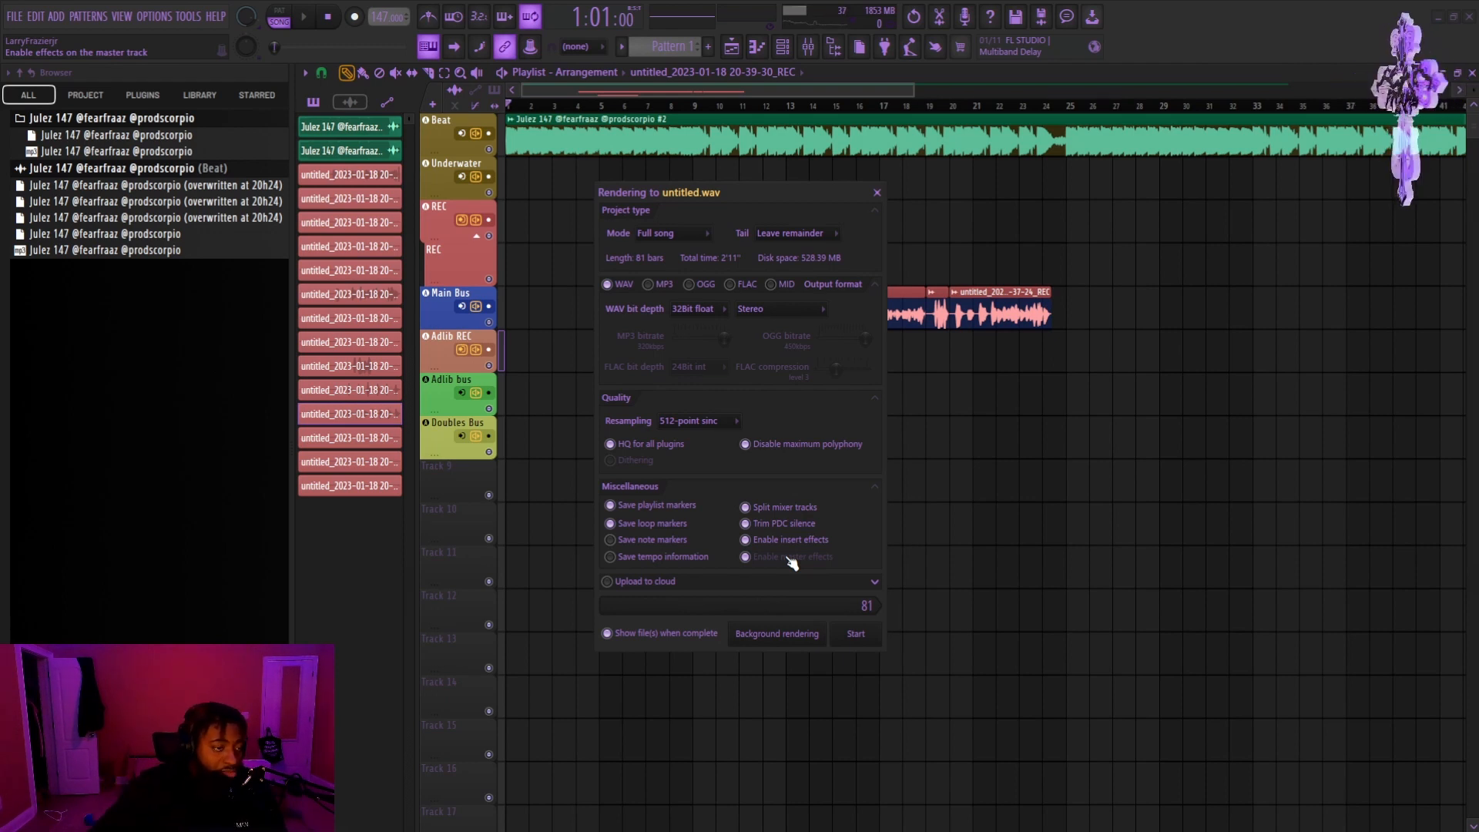
pyautogui.click(876, 192)
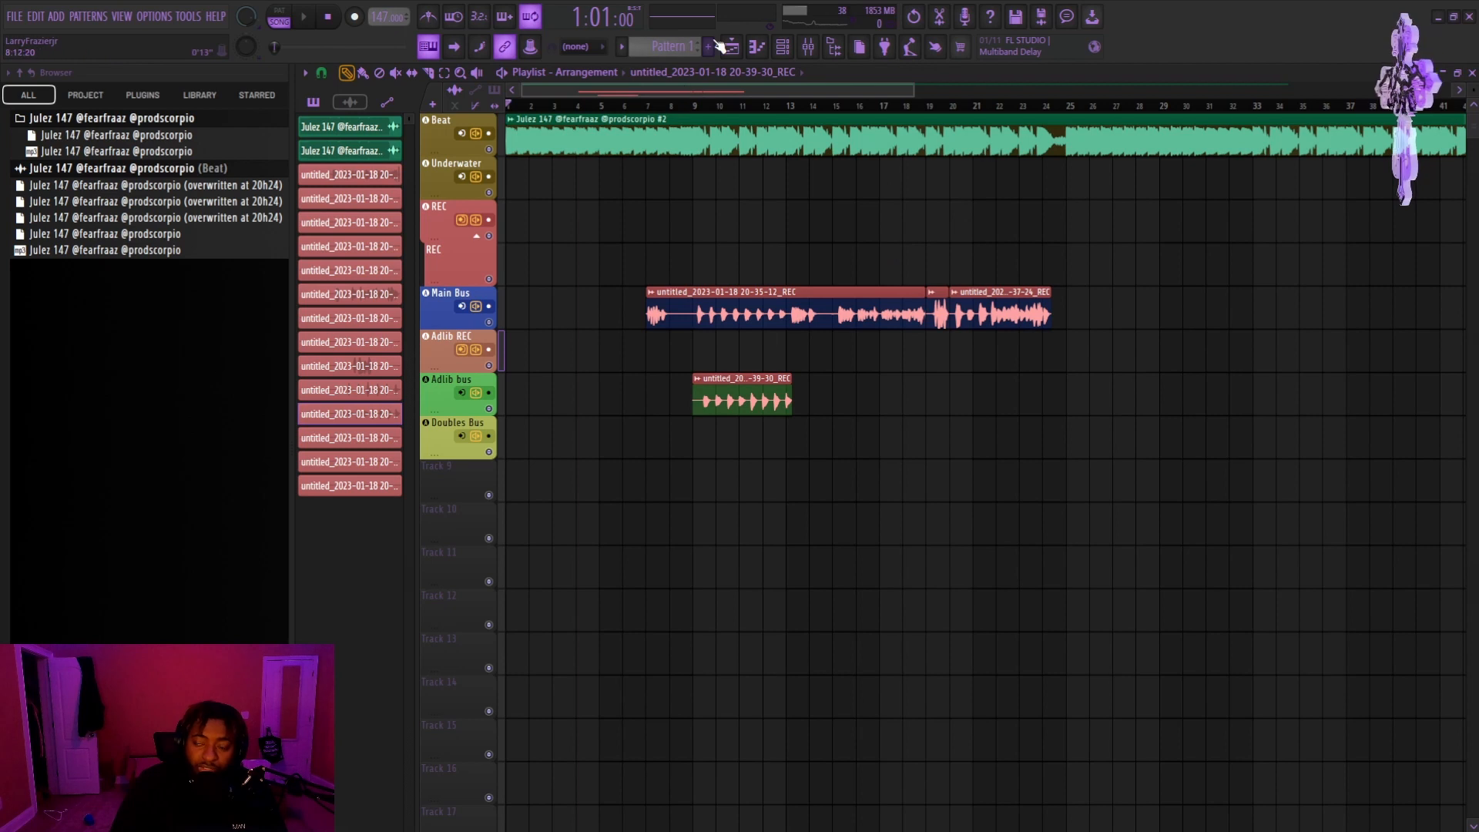
pyautogui.click(808, 46)
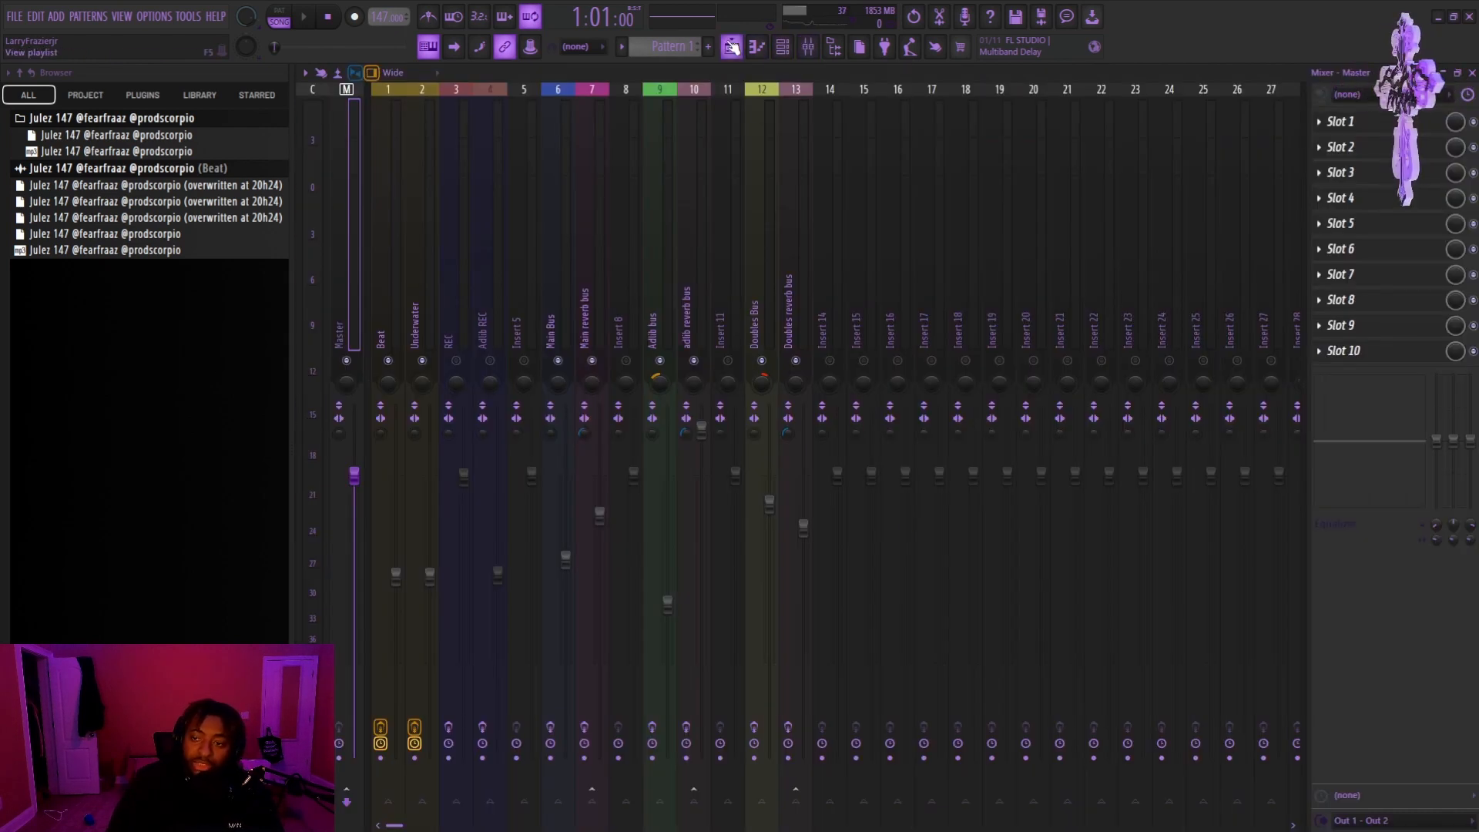
pyautogui.click(731, 47)
pyautogui.scroll(-6, 1035, 465)
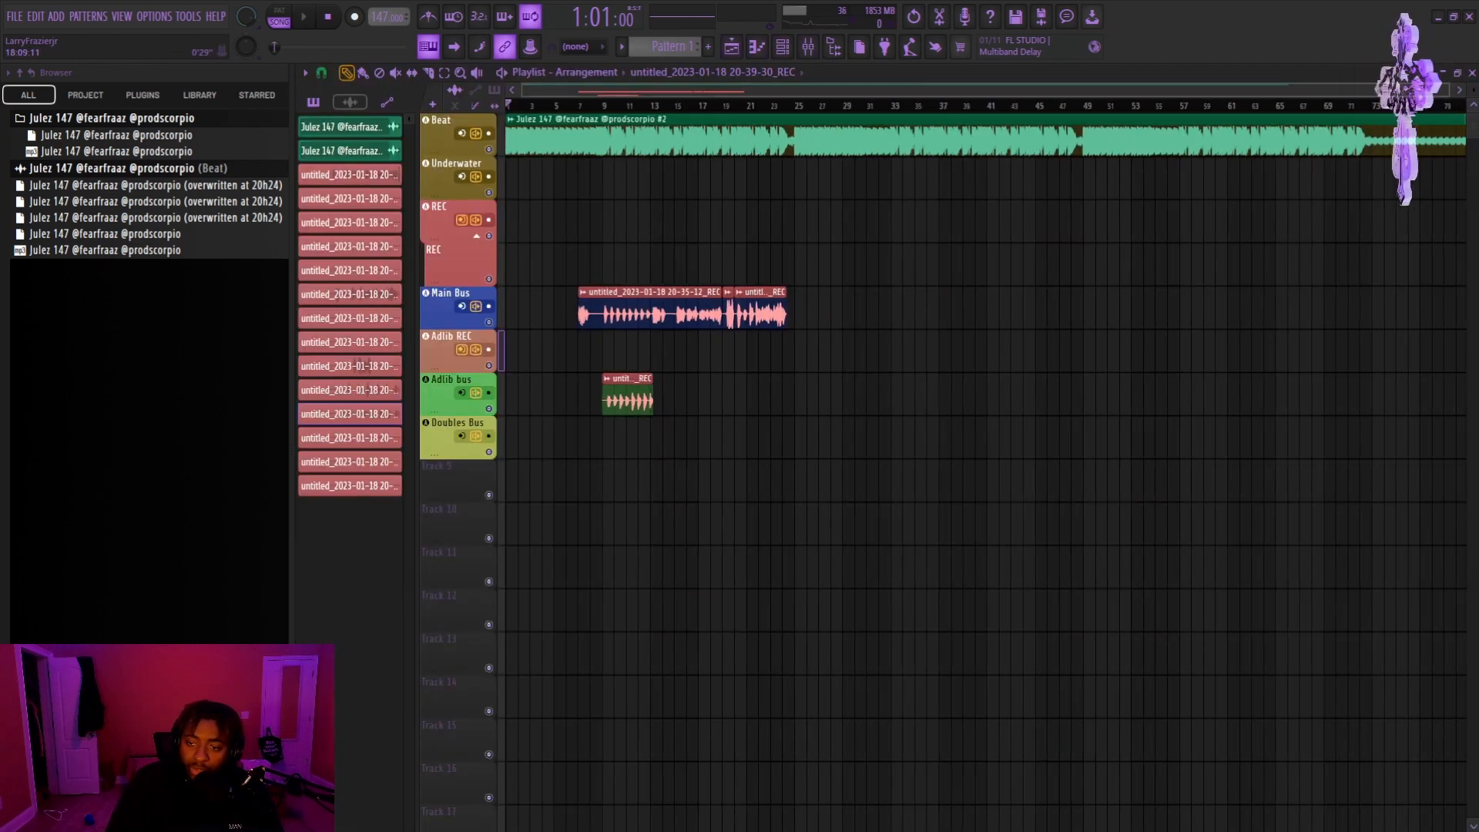
# Step: Start a new empty project
pyautogui.click(4, 16)
pyautogui.click(15, 40)
pyautogui.click(761, 470)
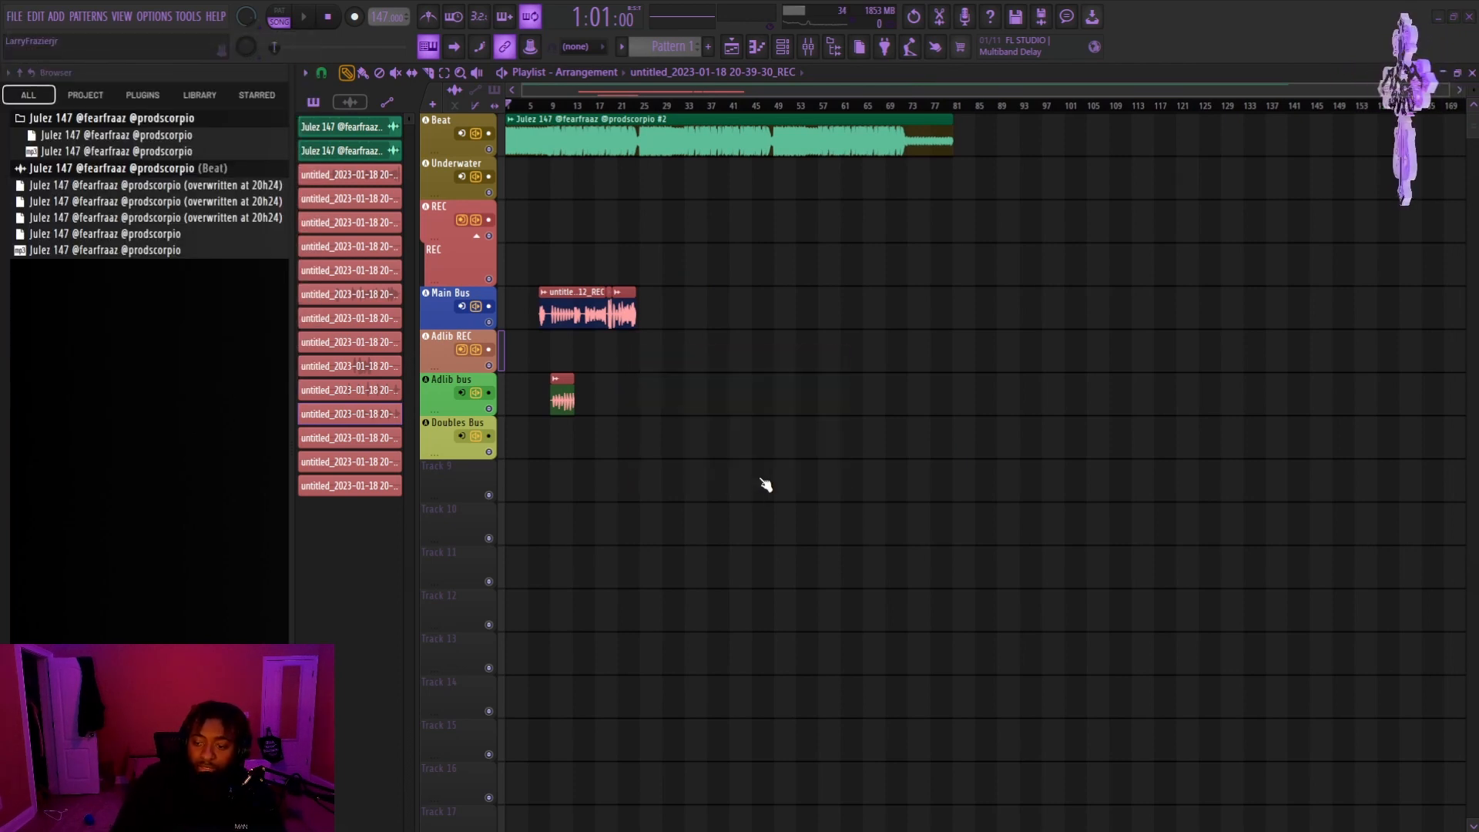
pyautogui.click(815, 563)
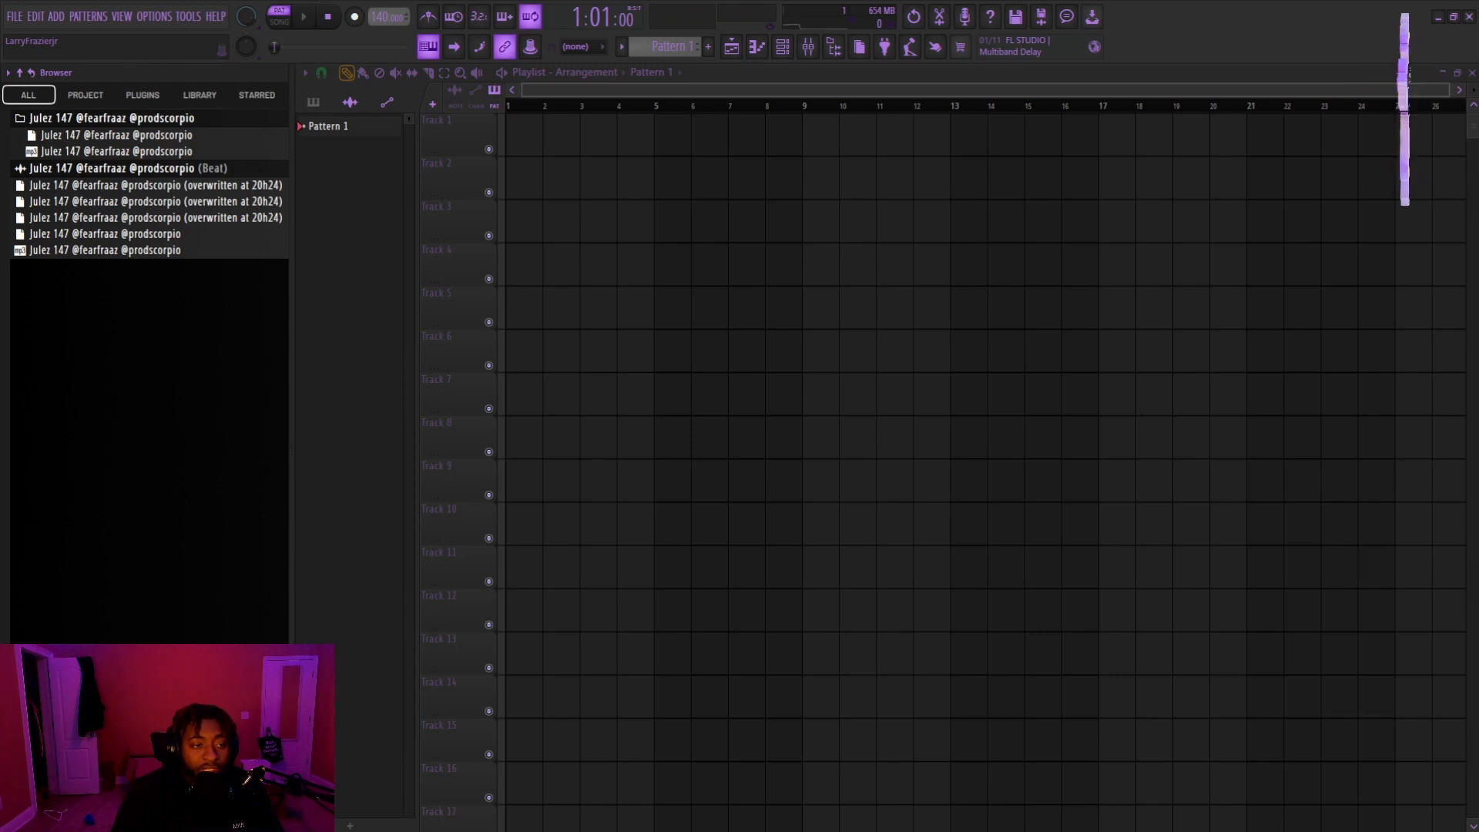
# Step: Show the templates available for starting a new project and bring up the project file commands again
pyautogui.click(15, 16)
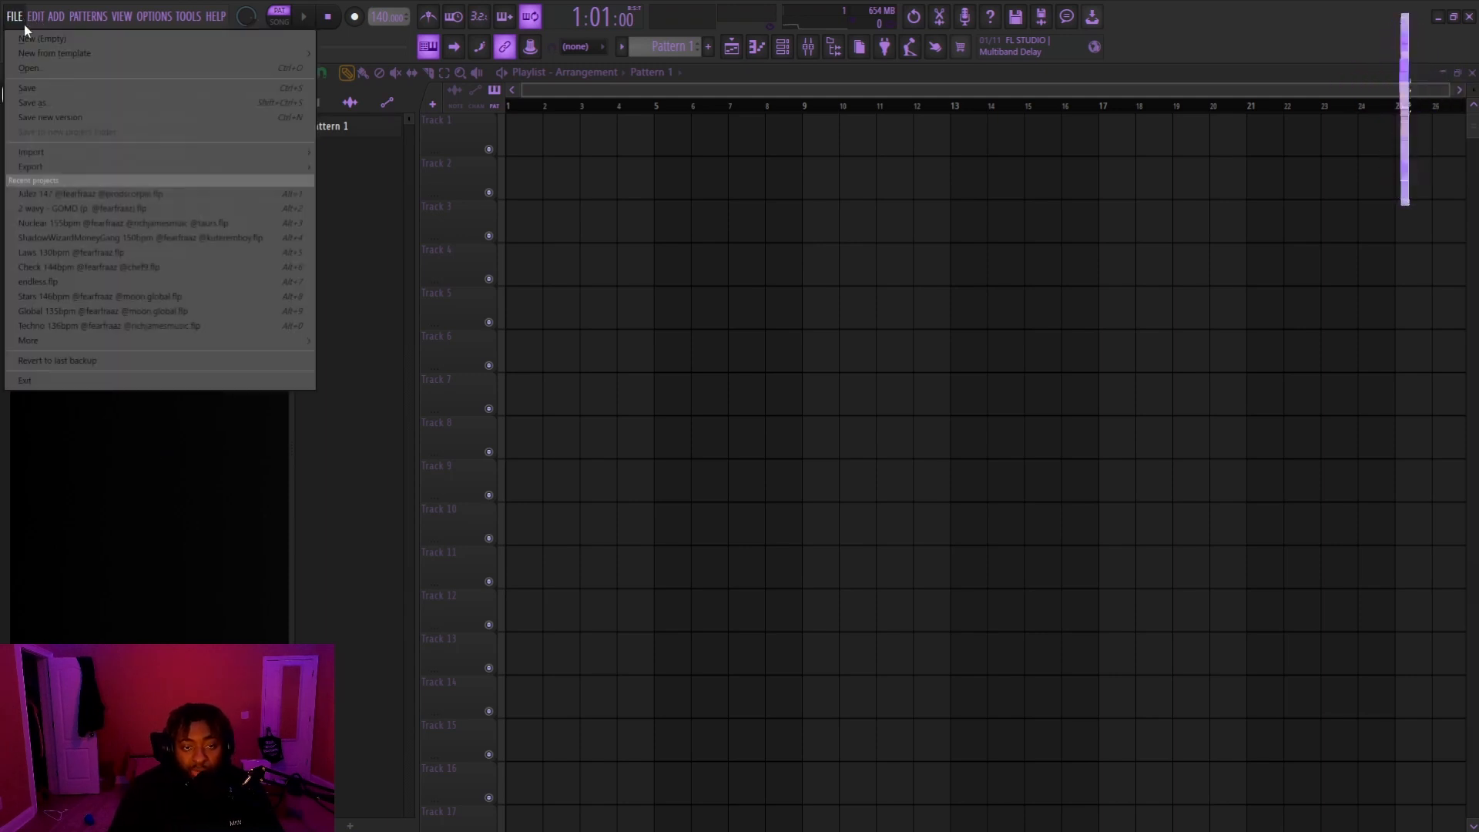
pyautogui.moveTo(34, 56)
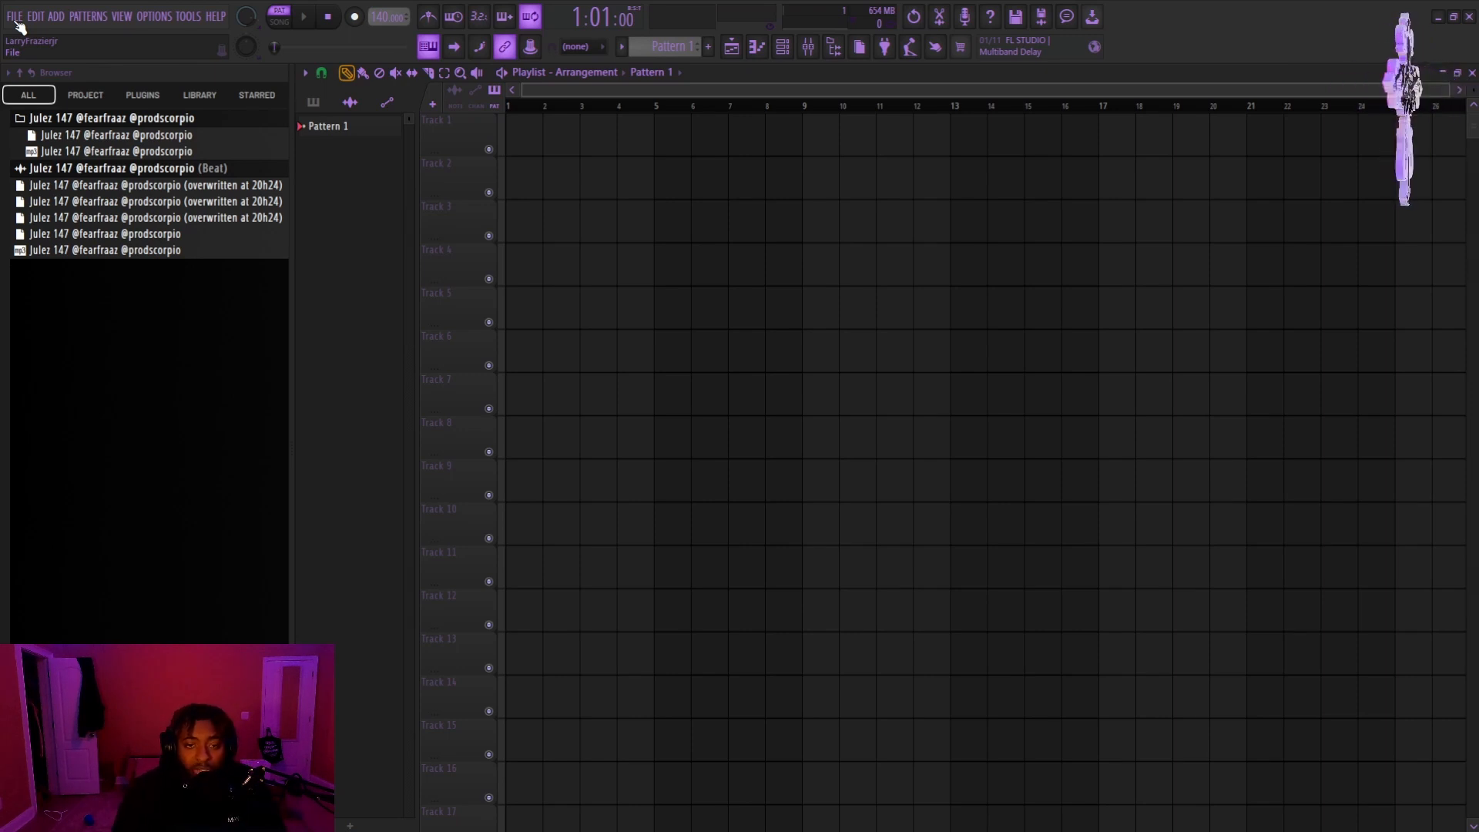
pyautogui.click(15, 17)
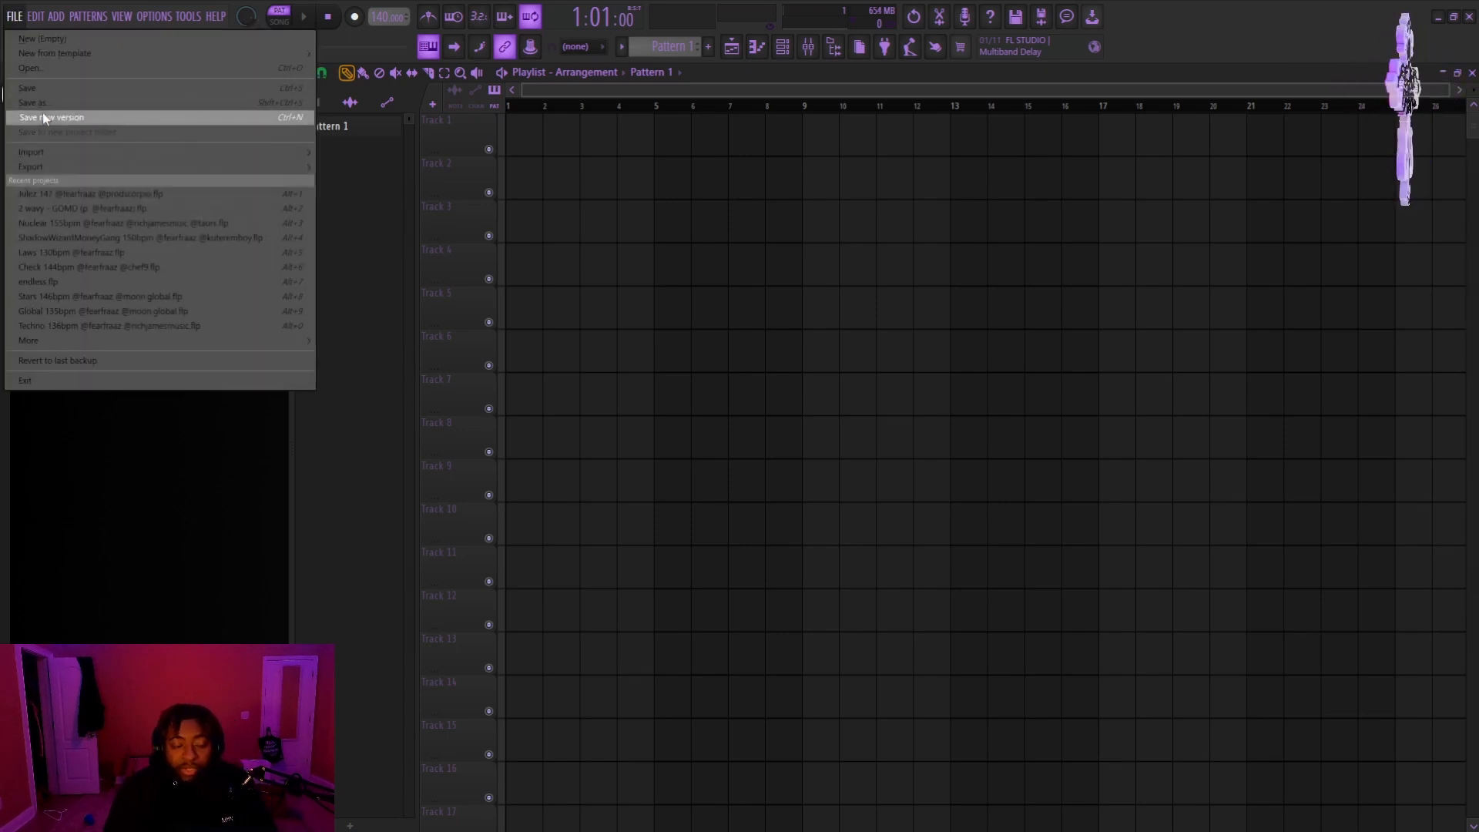